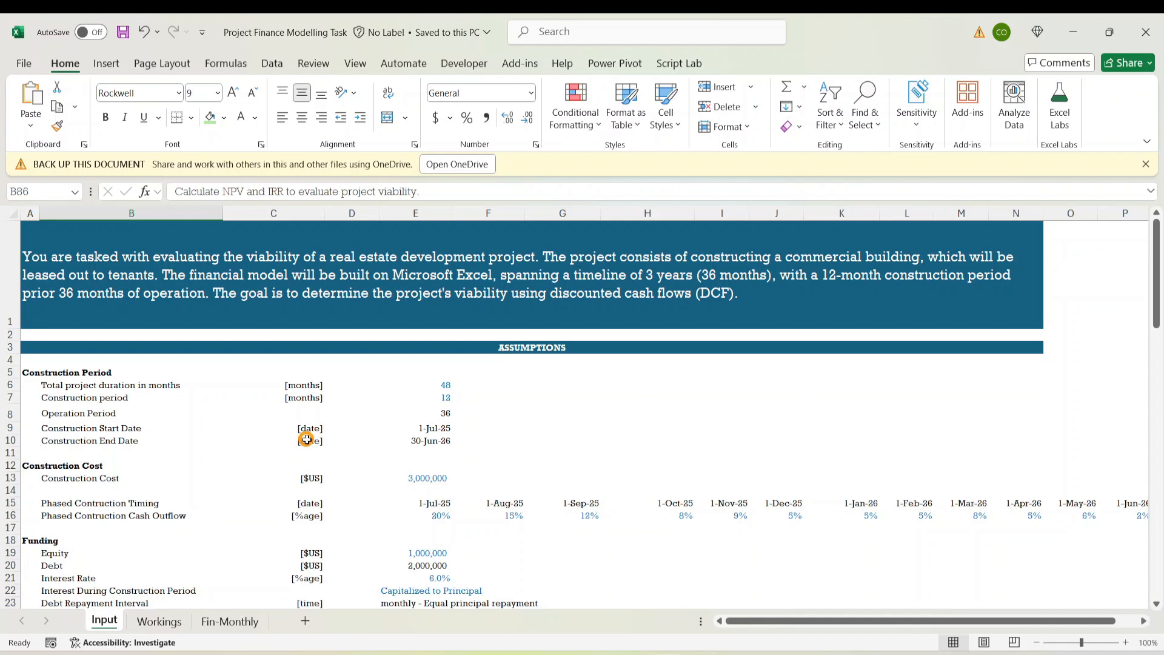
Scroll through the Input sheet's project description and assumptions
left_click(832, 273)
scroll(441, 472, "down", 3)
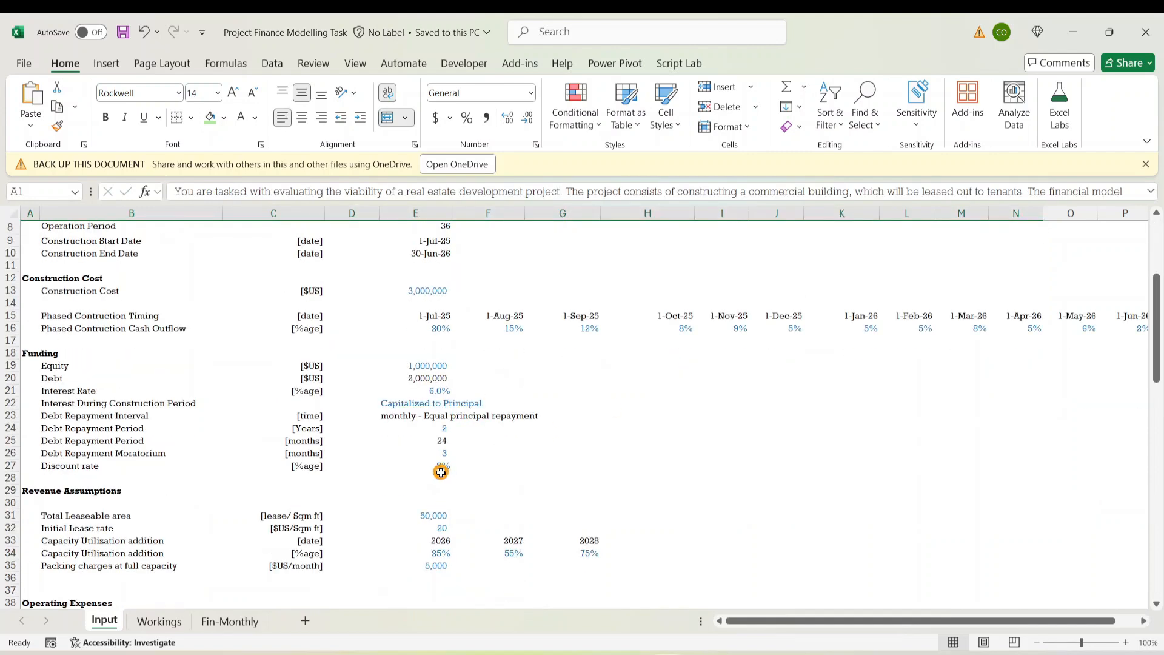
scroll(294, 510, "down", 9)
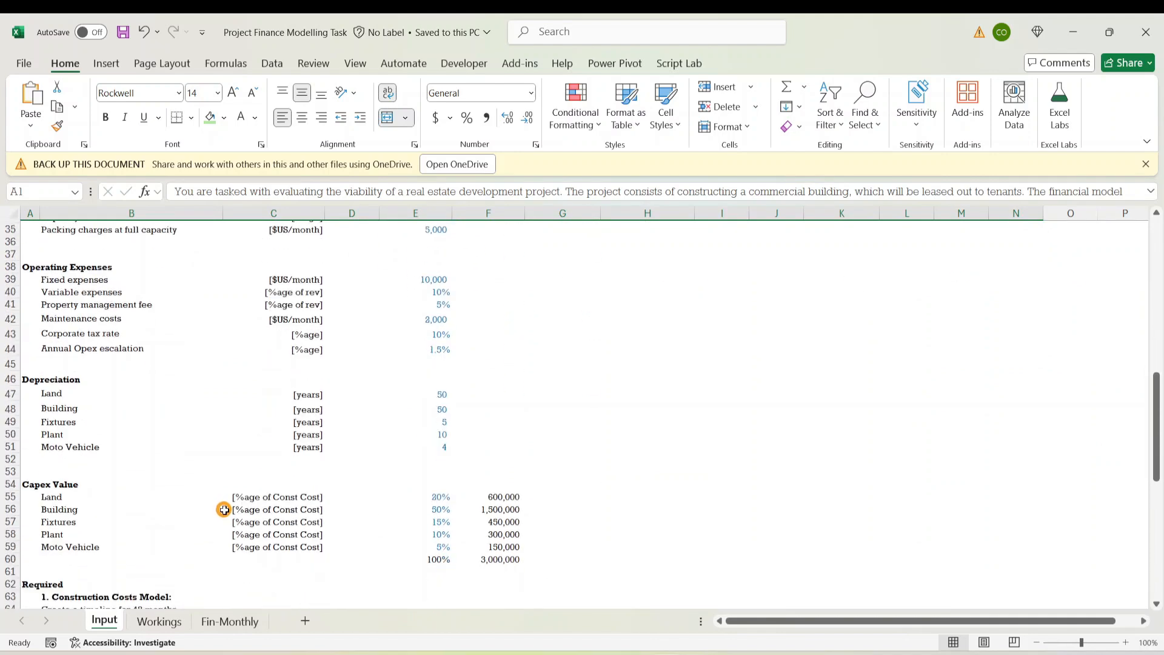
scroll(224, 509, "down", 2)
scroll(222, 510, "up", 6)
scroll(234, 506, "down", 11)
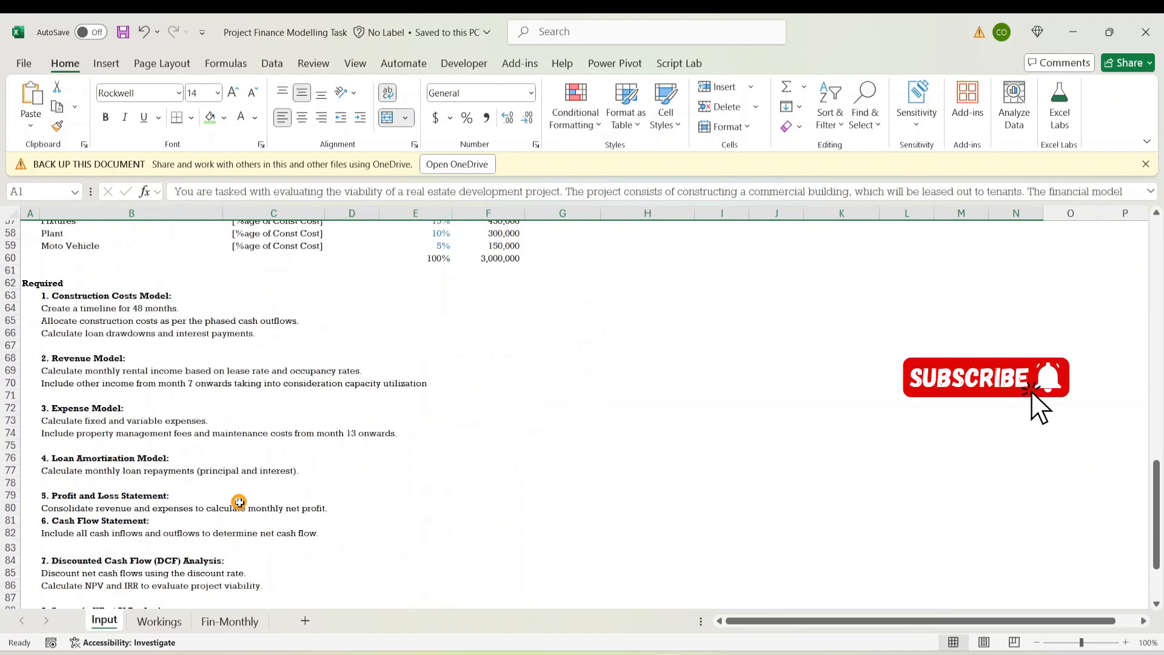
Highlight the required modelling tasks and the Cash Flow Statement requirement, then go to the Workings sheet
left_click_drag(110, 297, 111, 493)
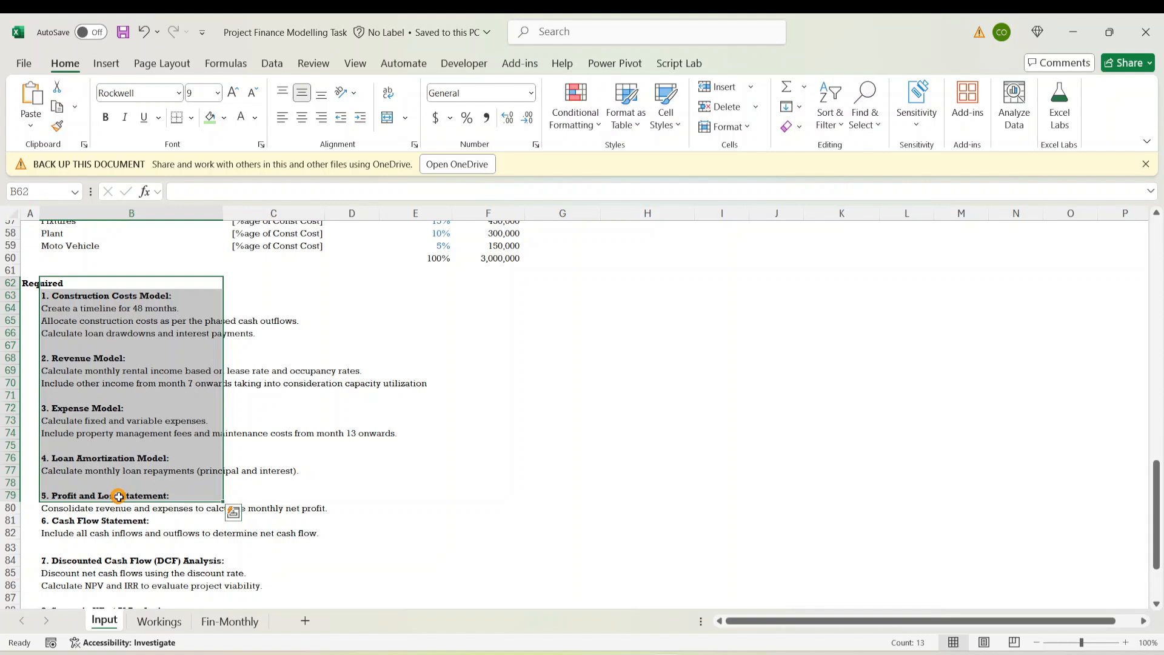
left_click_drag(138, 297, 139, 502)
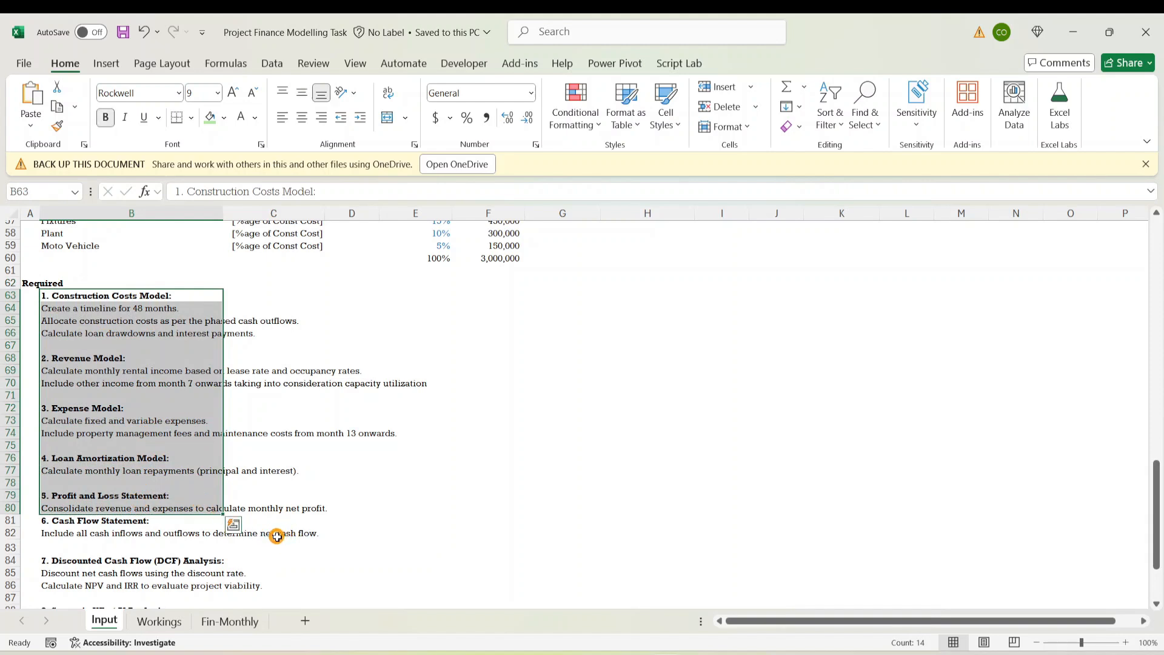
left_click(130, 529)
left_click_drag(136, 519, 137, 530)
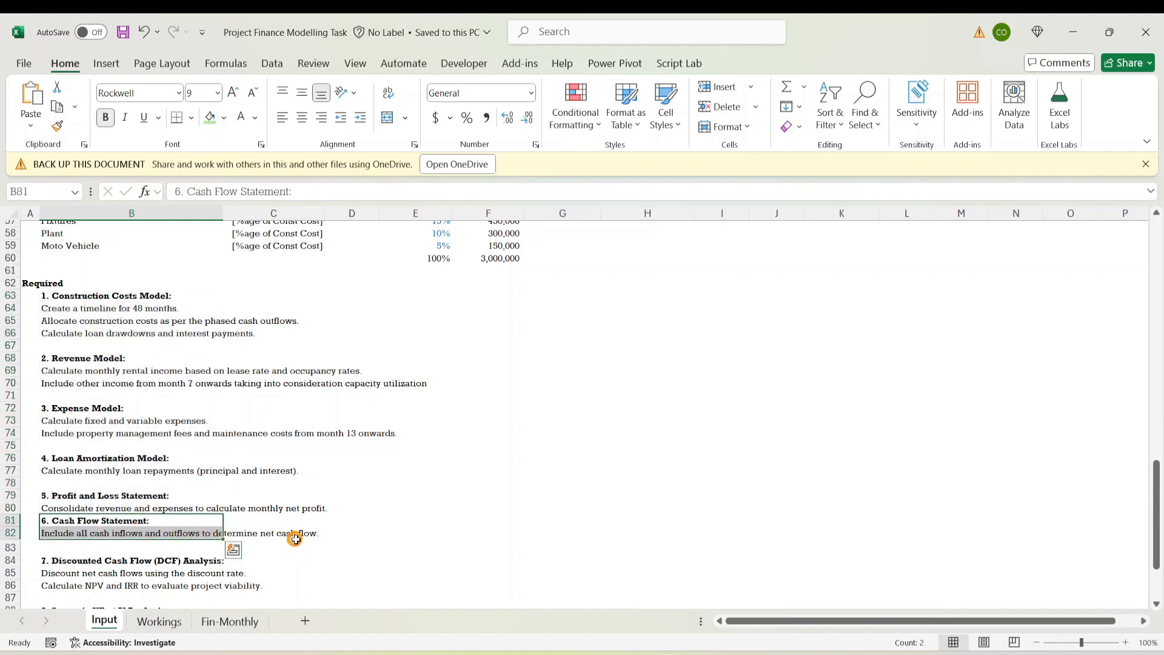
left_click(159, 620)
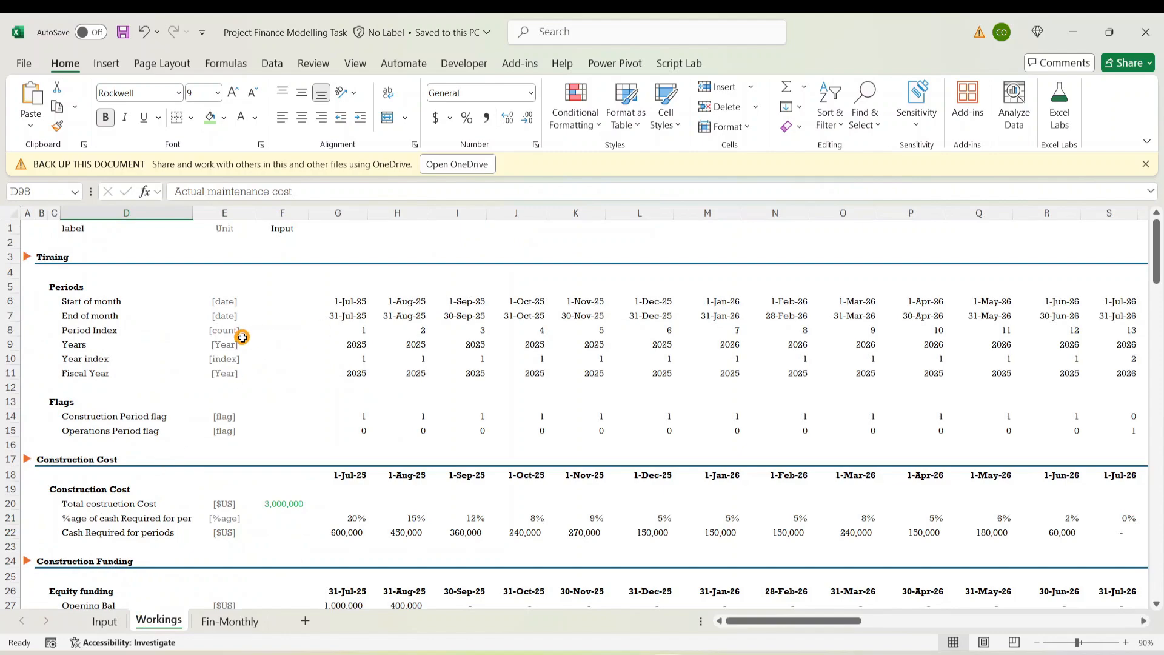
Scroll down the Workings sheet past the depreciation schedules, then switch to the Fin-Monthly sheet
scroll(212, 343, "down", 4)
scroll(212, 343, "down", 16)
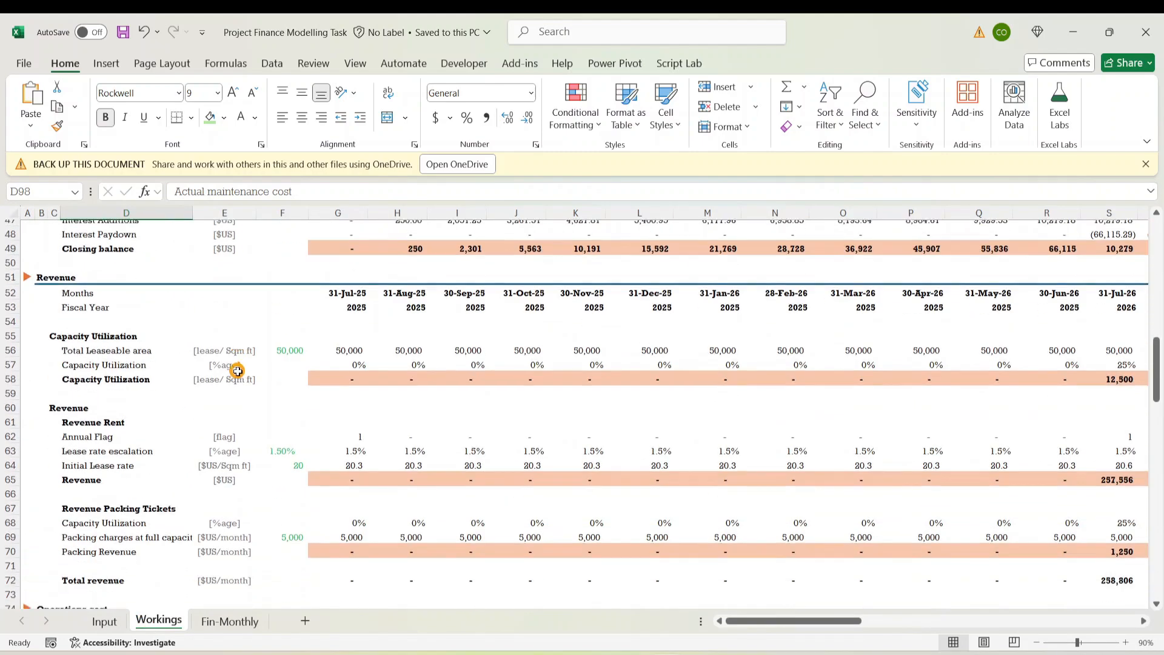
scroll(233, 374, "down", 13)
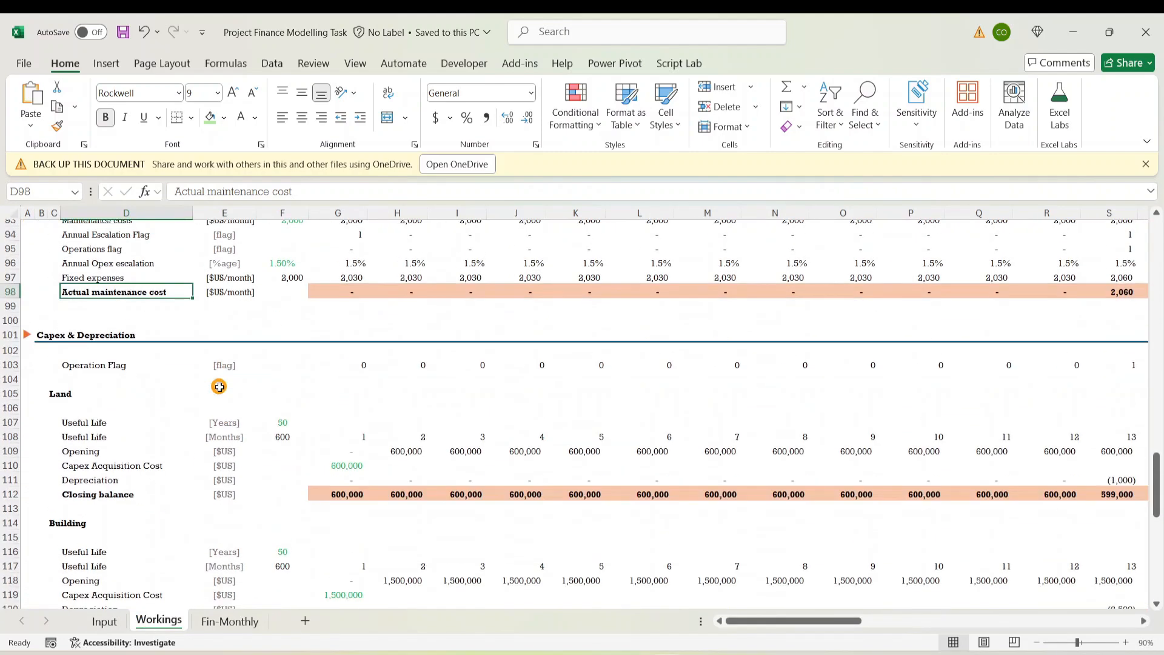
scroll(219, 387, "down", 8)
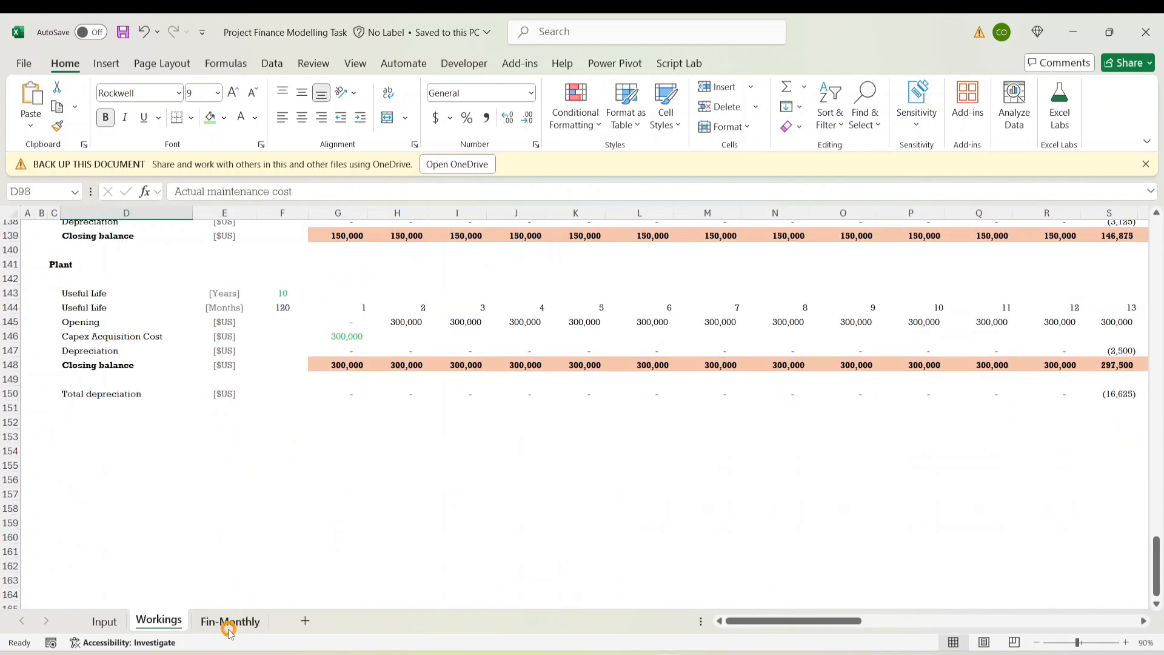
left_click(245, 617)
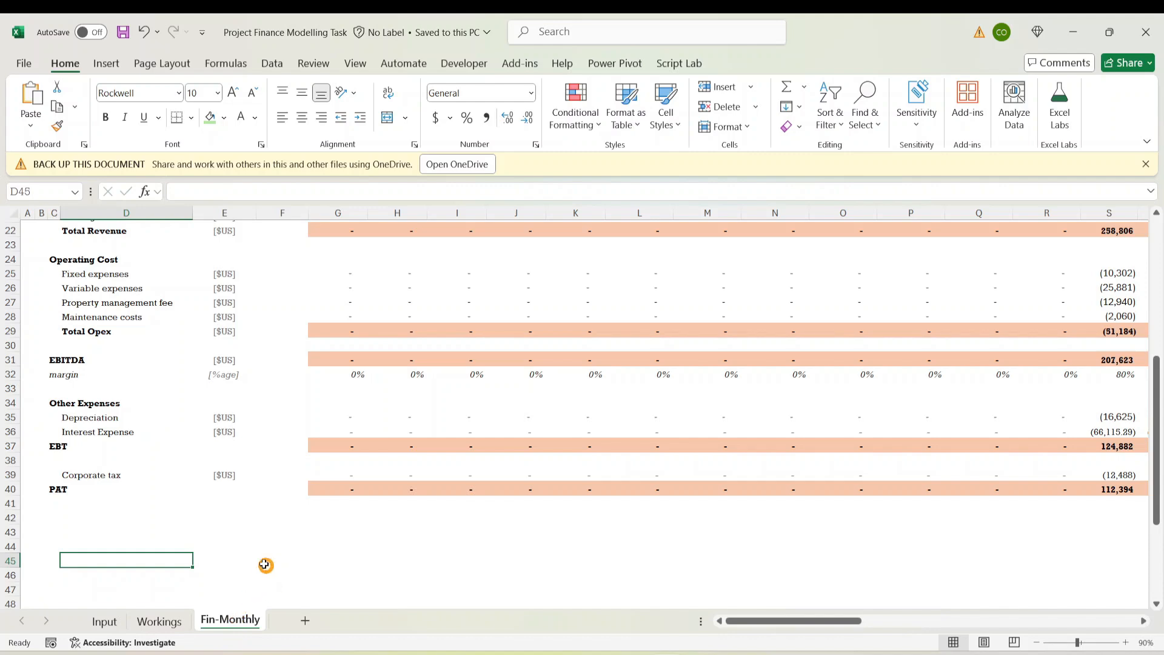
Copy the Income statement header row 17 and paste it into row 44
left_click(95, 544)
scroll(139, 485, "up", 7)
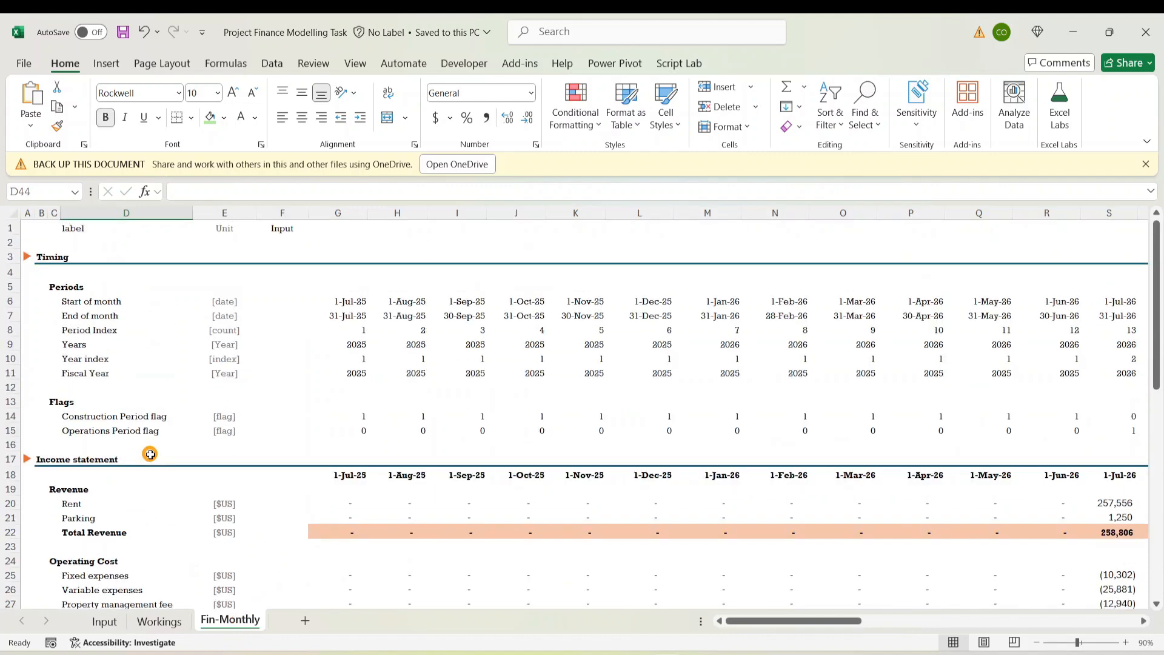
left_click(11, 459)
key("ctrl+c")
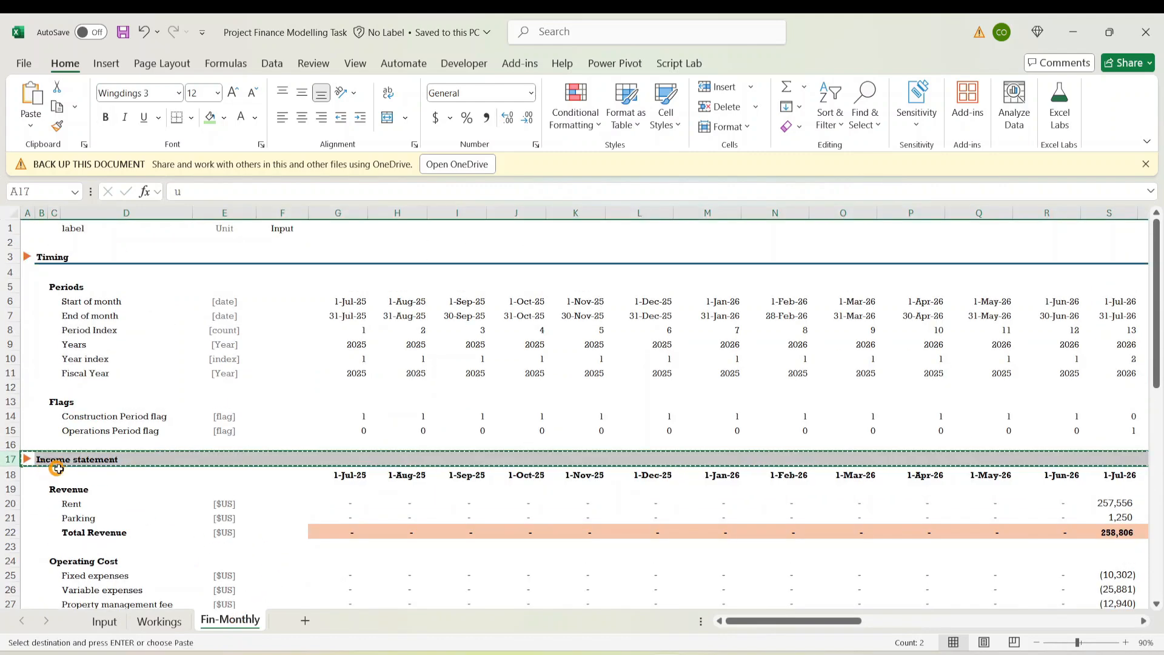
scroll(231, 411, "down", 9)
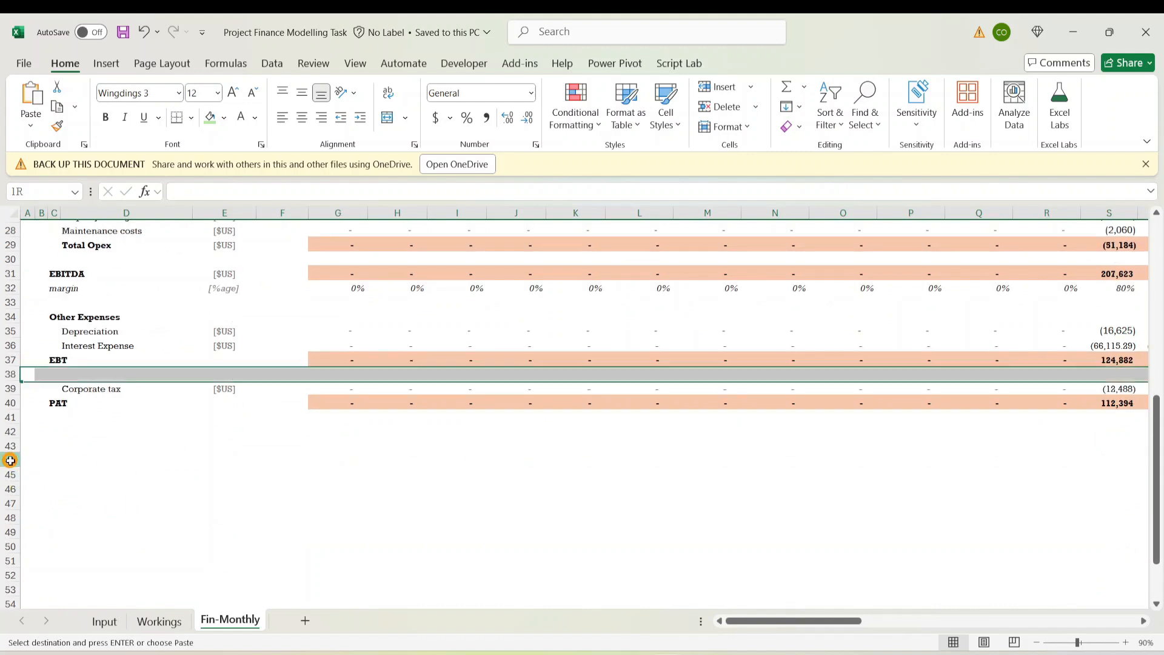
left_click(11, 460)
key("ctrl+v")
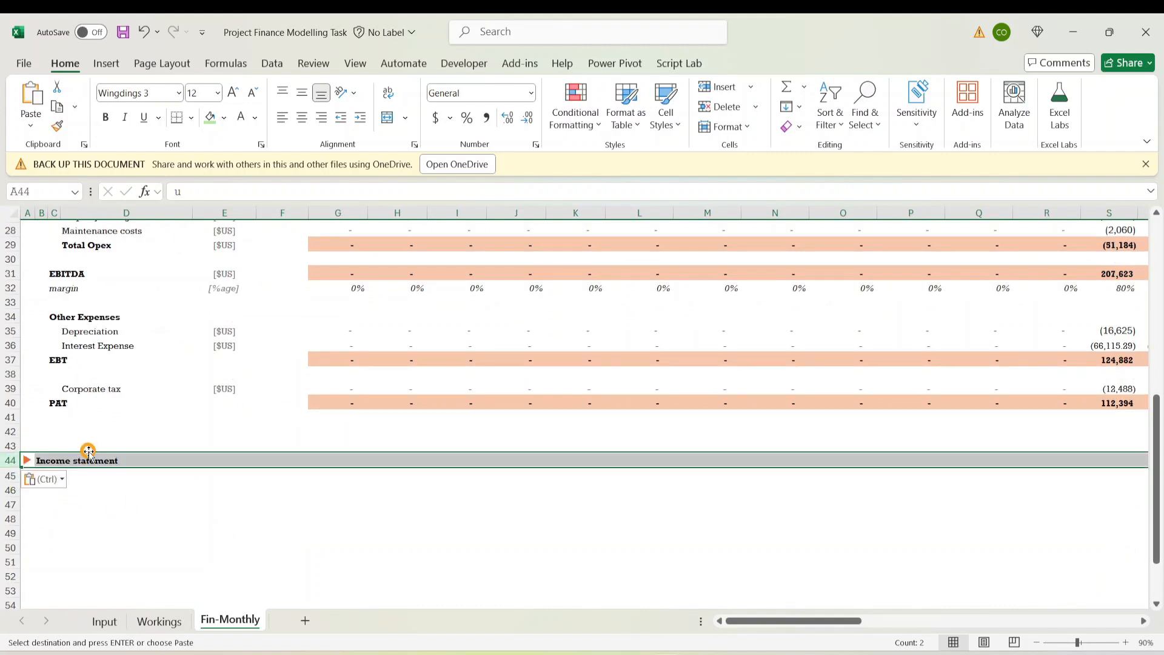
Capitalise the header label to read 'Income Statement'
left_click(143, 417)
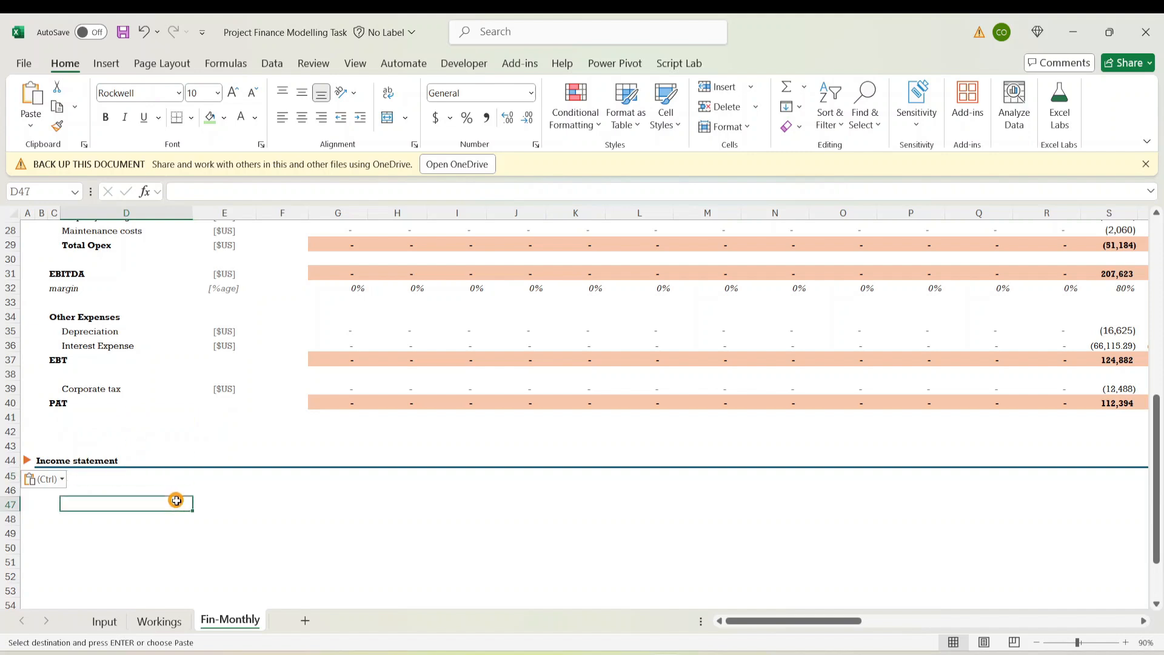
left_click(54, 461)
left_click(39, 461)
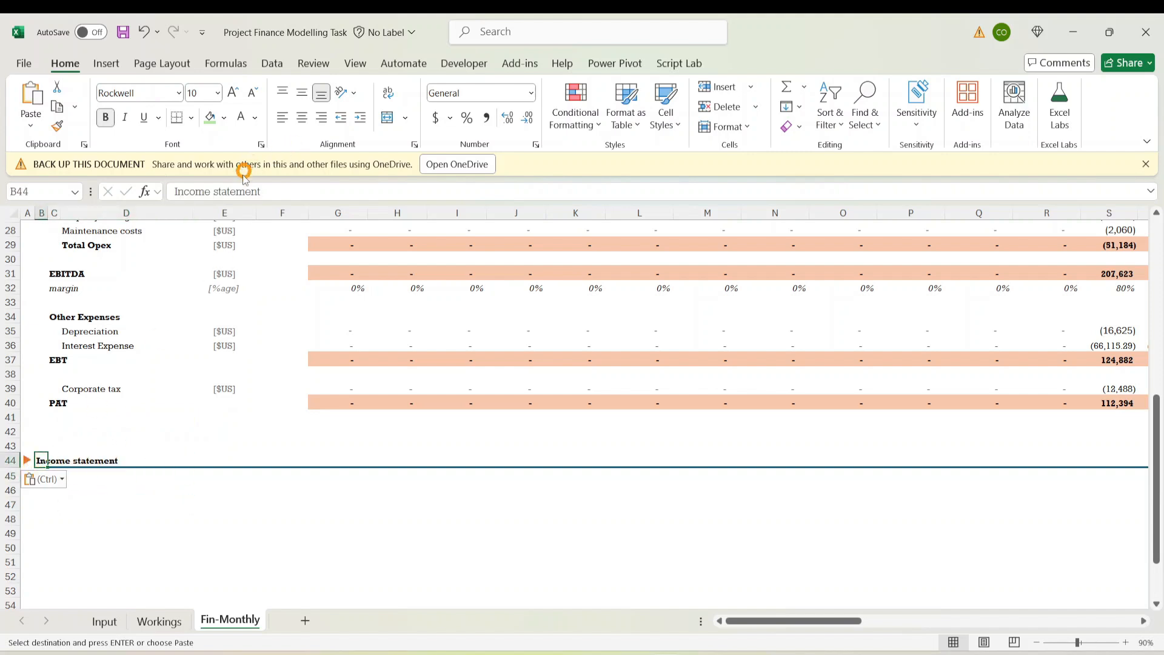
left_click(213, 191)
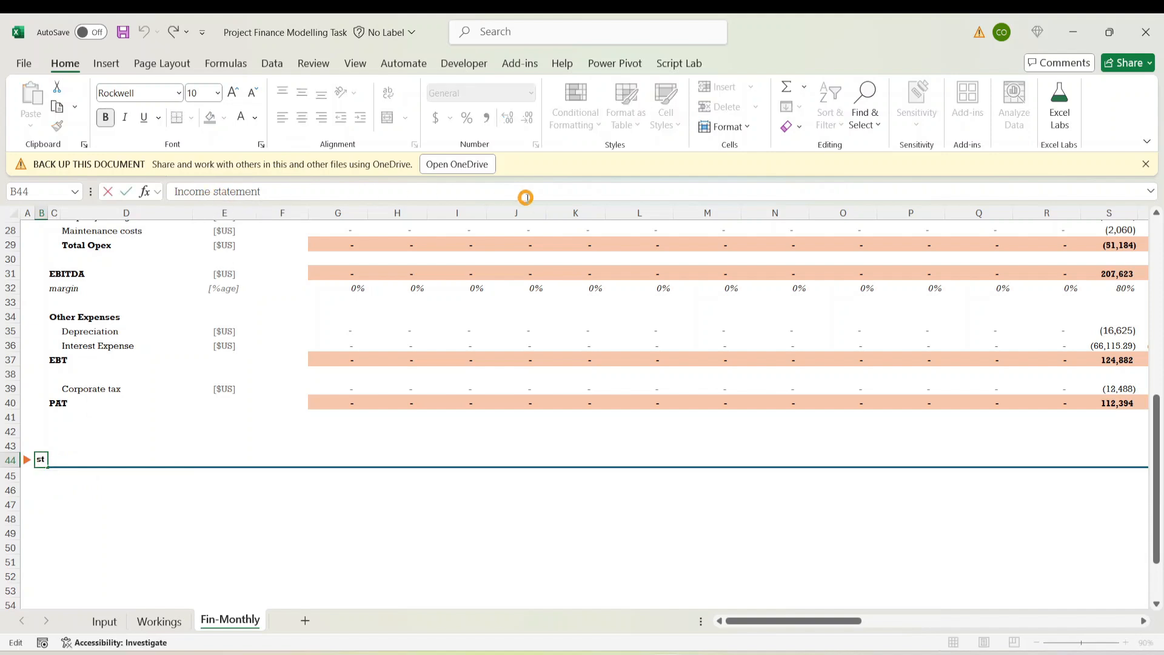
key("BackSpace")
type("S")
key("ctrl+Return")
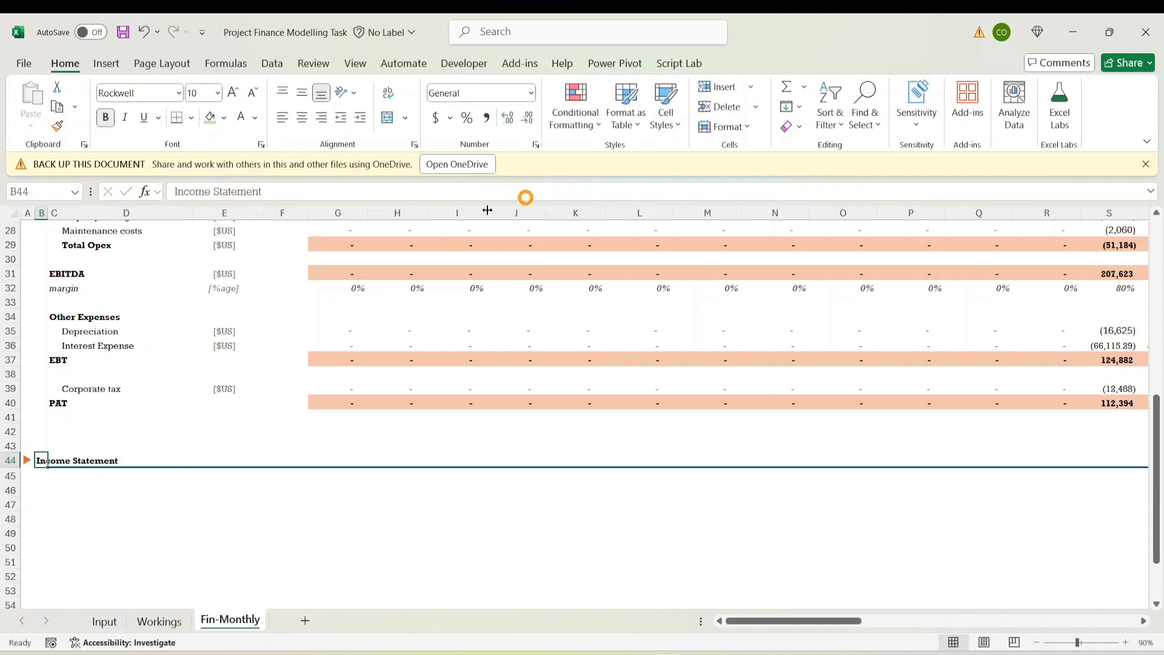
Check the PAT total formula and begin retitling the row-44 header as 'Cash Flow'
left_click(333, 404)
left_click(364, 443)
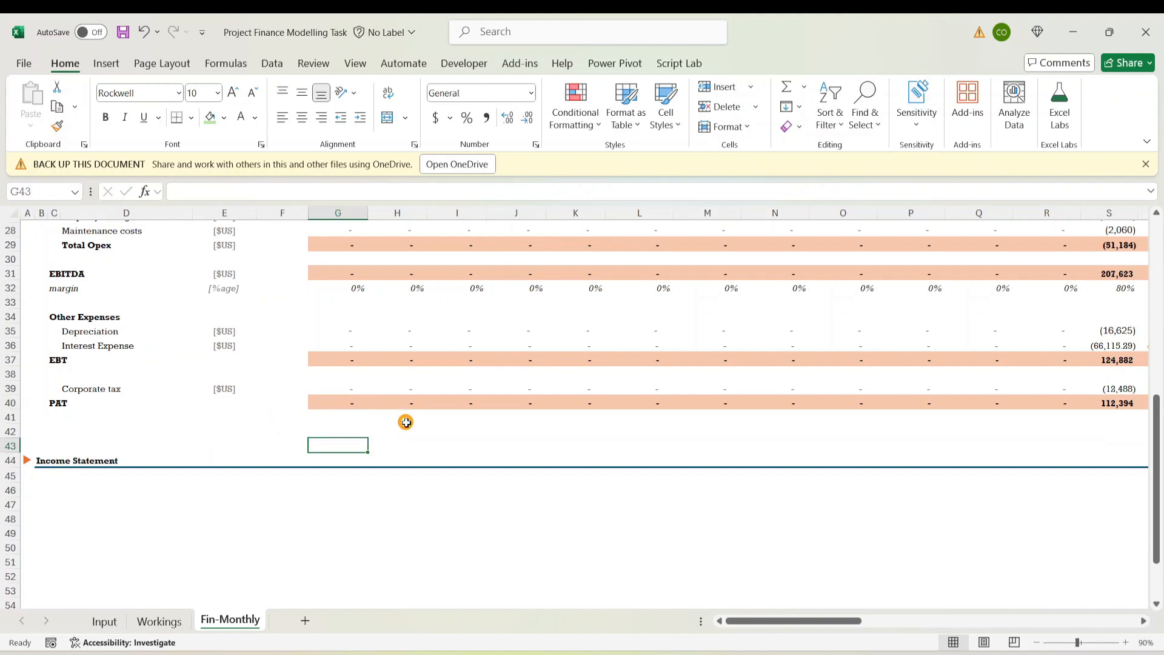
left_click(356, 400)
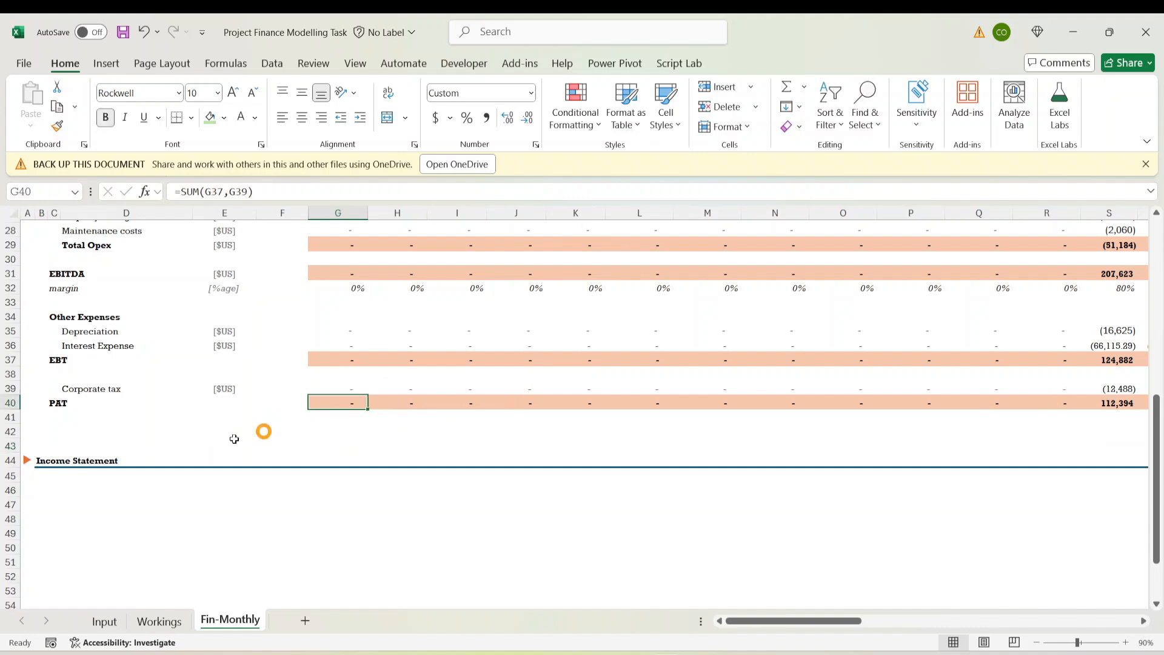
left_click(43, 461)
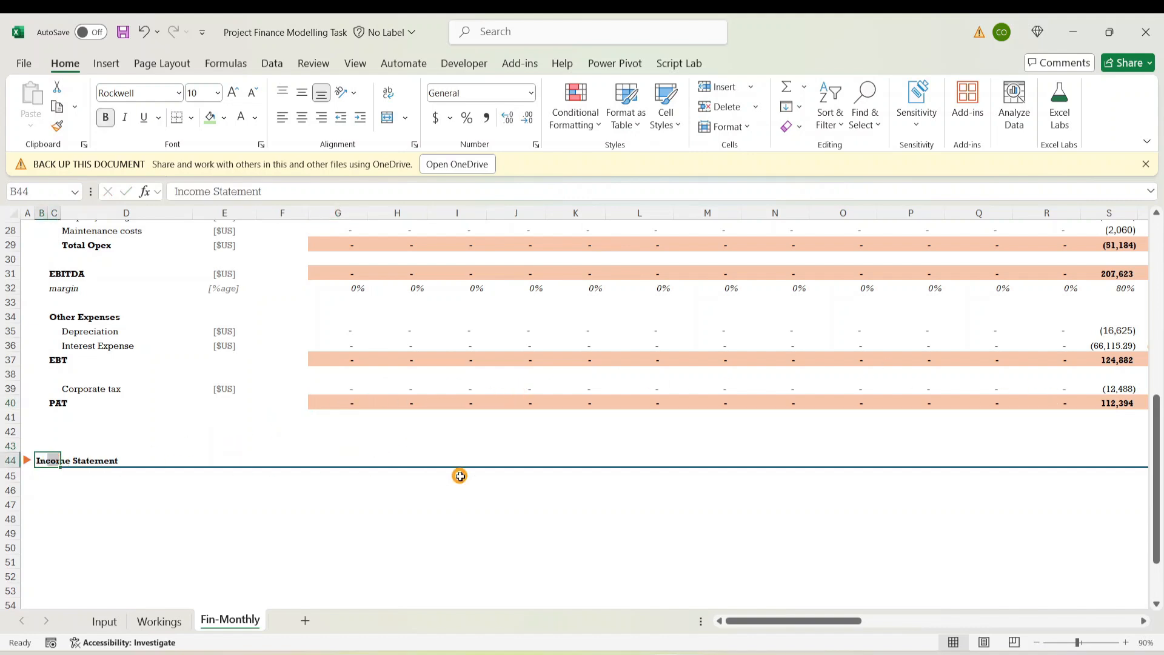
key("Left")
key("Right")
type("Ca")
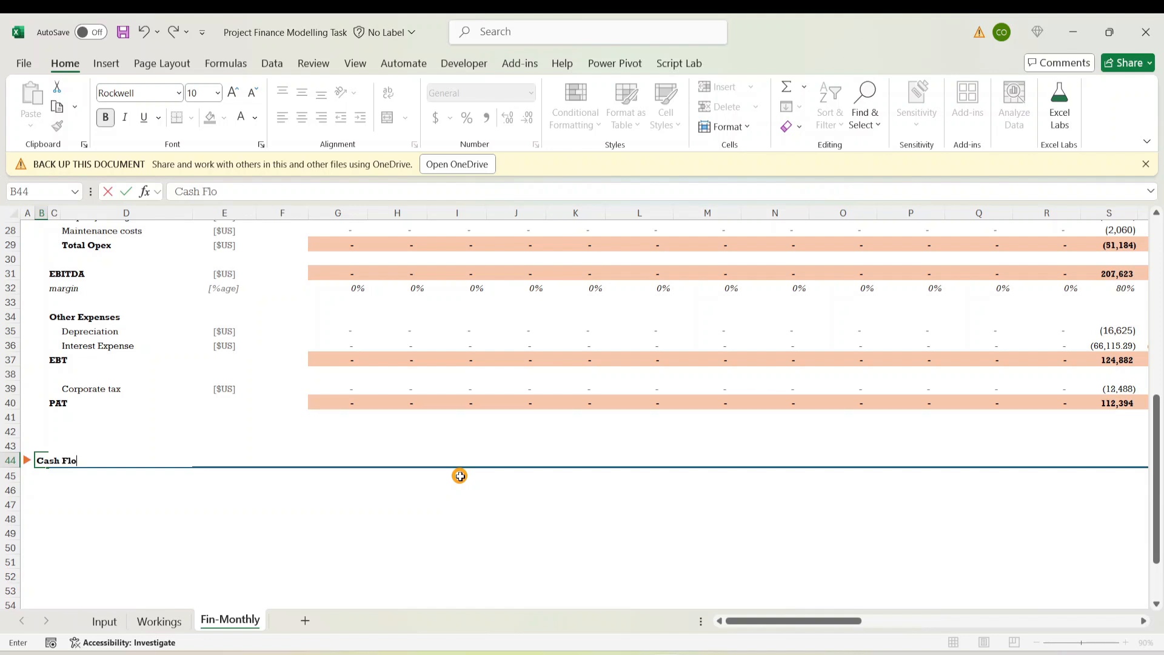
Confirm the 'Cash Flow' header and enter 'Net Operating Income' in C46
key("Left")
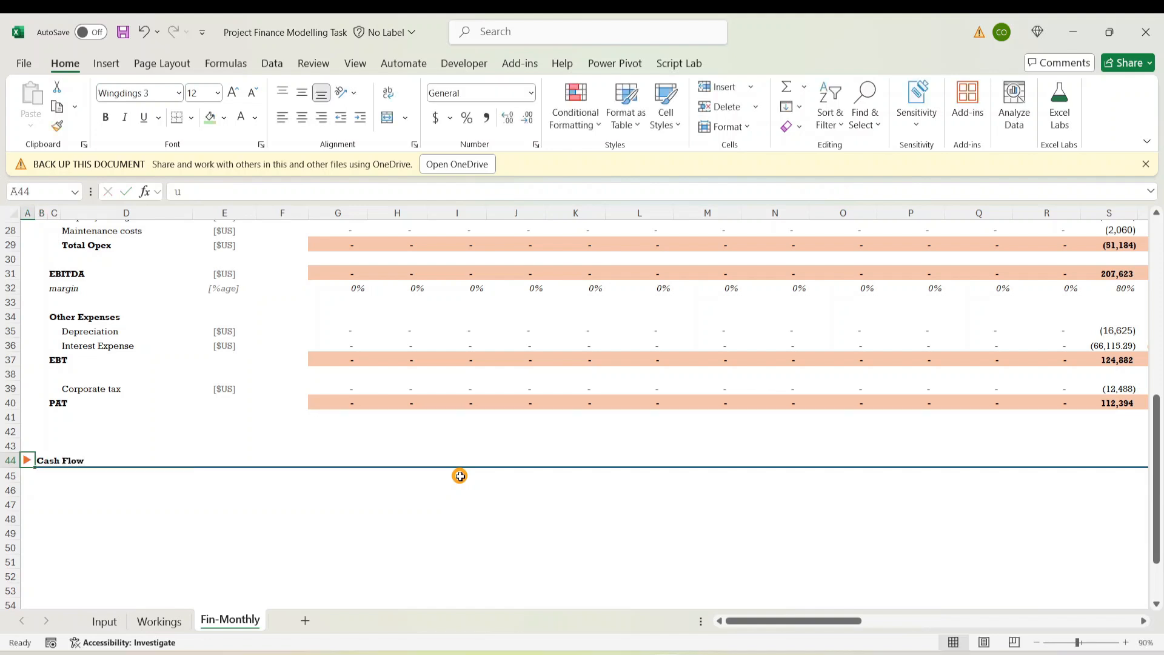
key("Down")
key("Down")
key("Down")
key("Down")
key("Right")
key("Right")
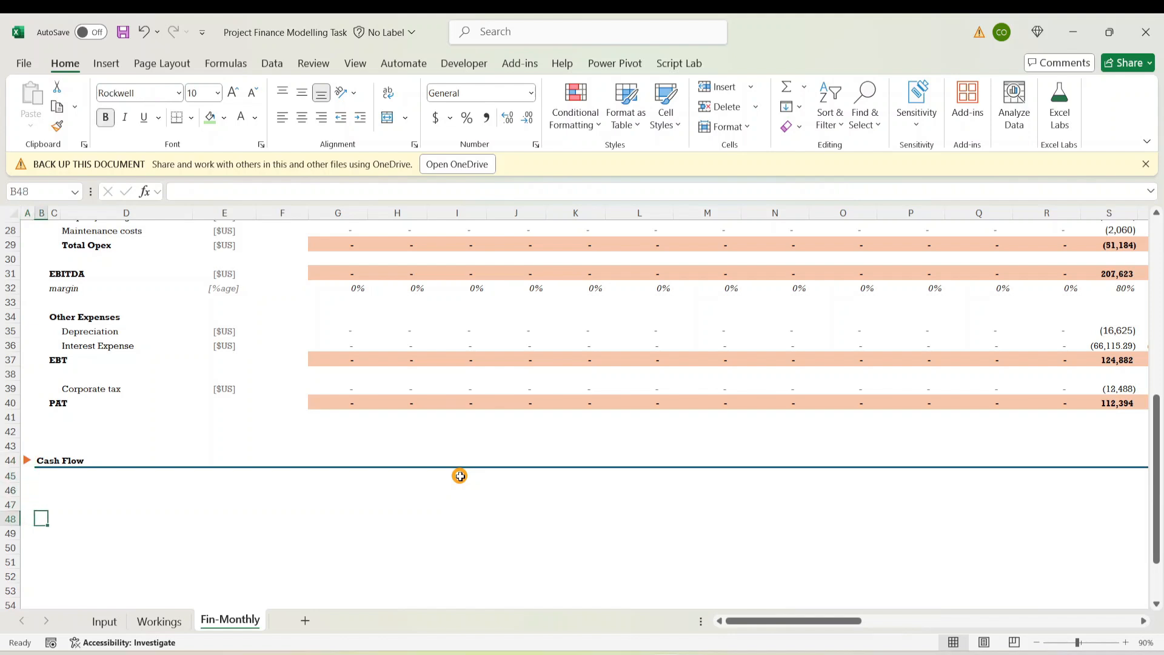
key("Up")
key("Up")
key("Up")
key("Down")
key("Right")
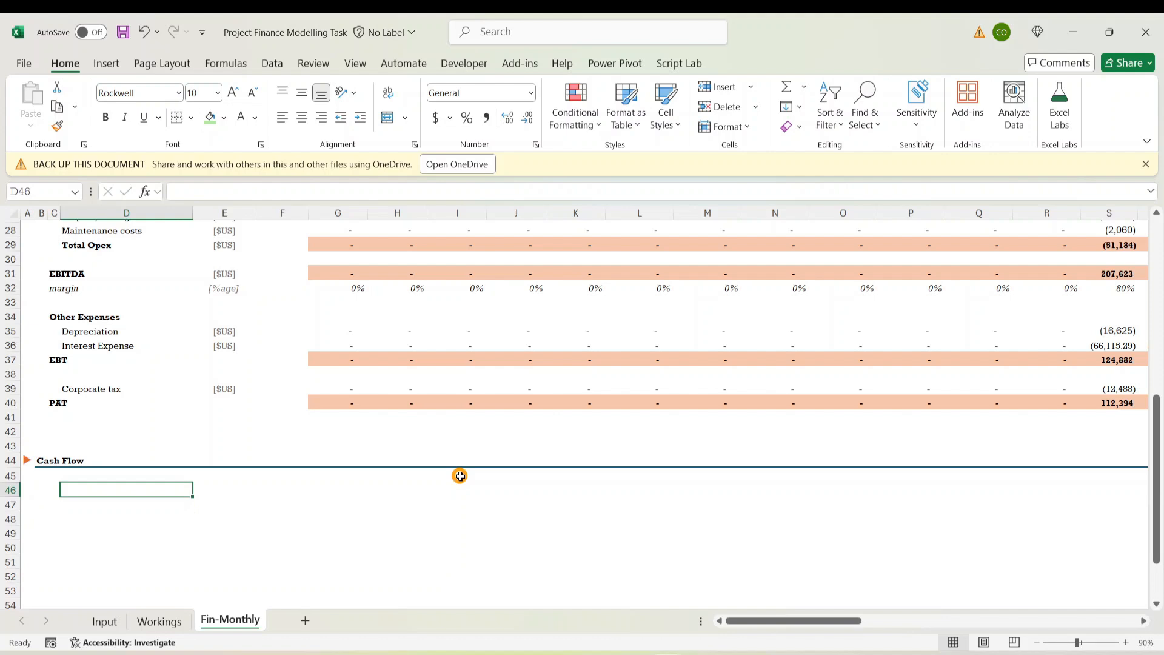
type("Net Operating Income")
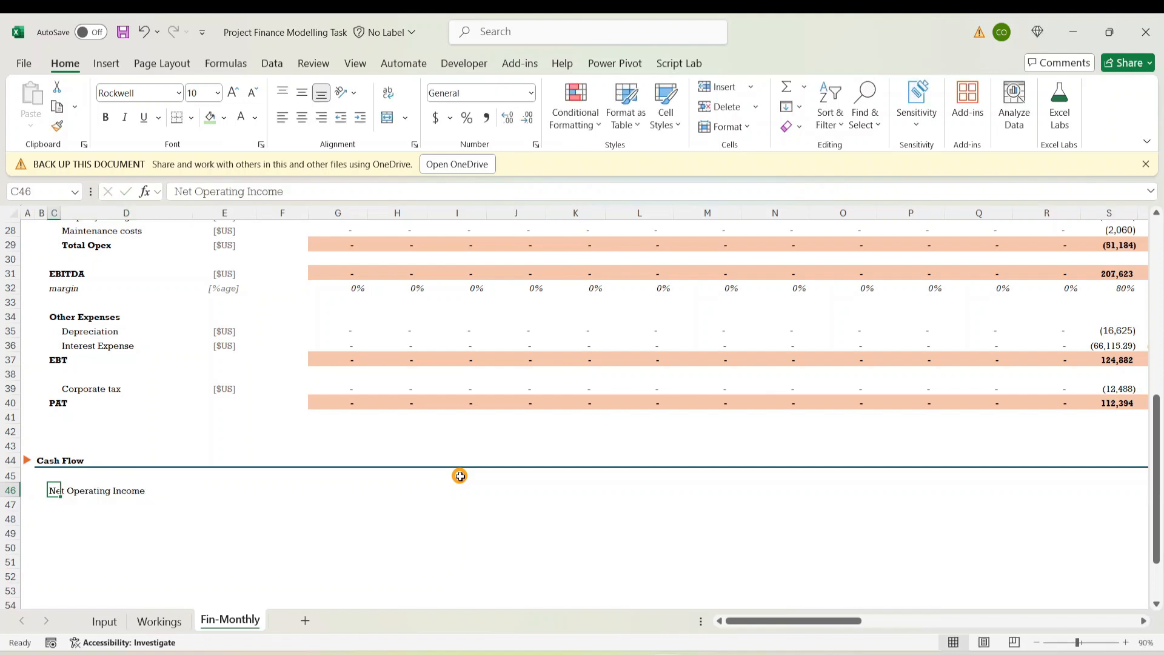
key("Right")
key("Down")
key("Down")
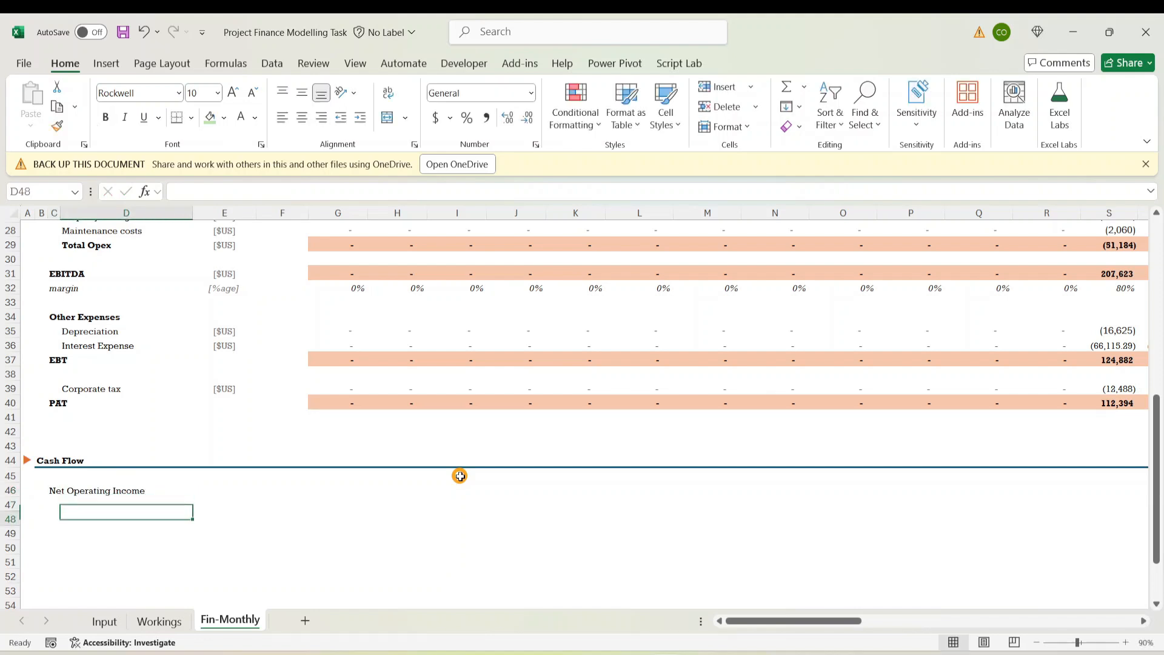
key("Up")
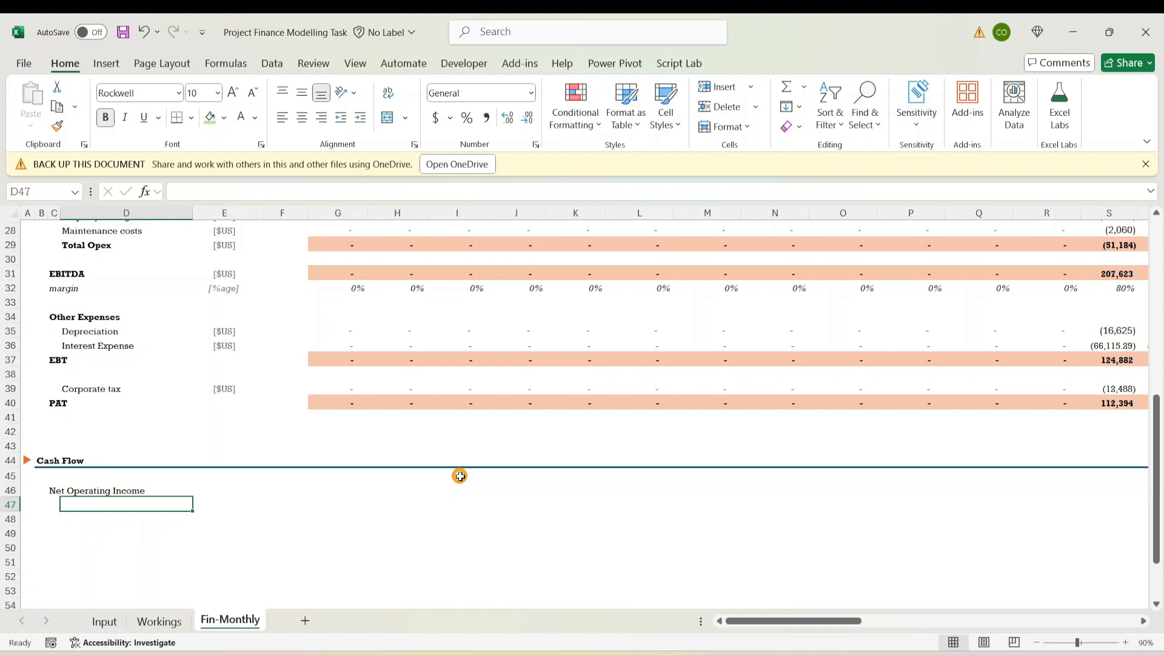
Enter 'EBITDA' in D47 and copy the [$US] unit from Corporate tax beside it
type("E")
key("ctrl+Return")
key("Right")
key("Right")
key("Right")
key("Left")
key("Left")
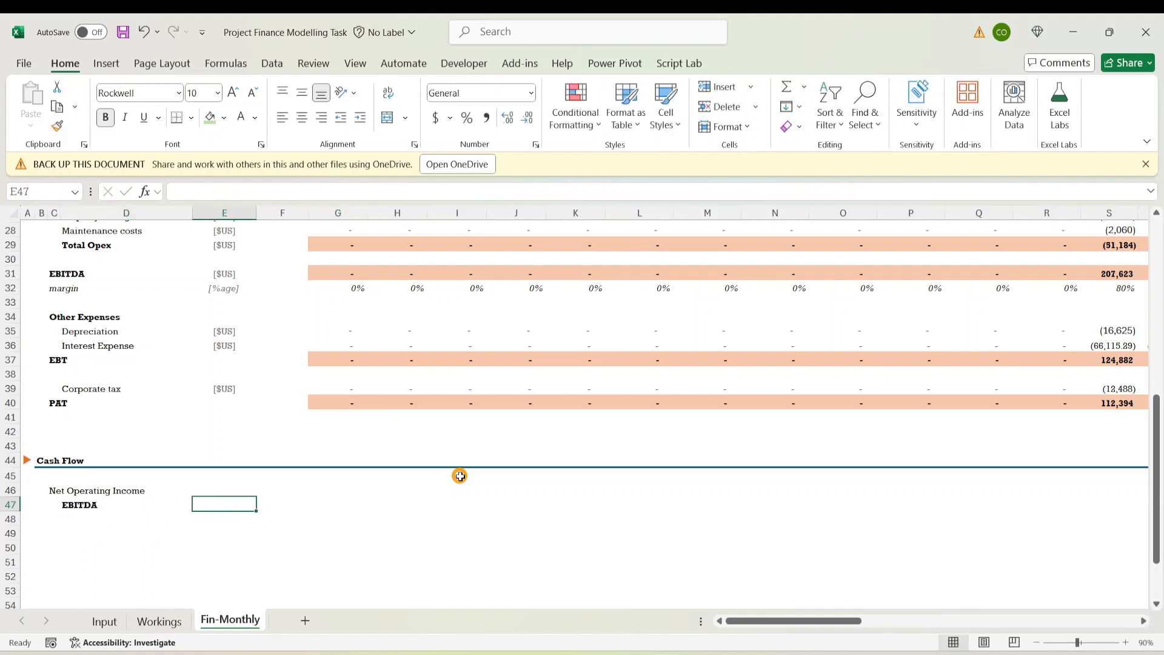
key("Left")
key("Up")
key("Up")
key("Up")
key("Up")
key("Up")
key("Up")
key("Up")
key("Up")
key("Right")
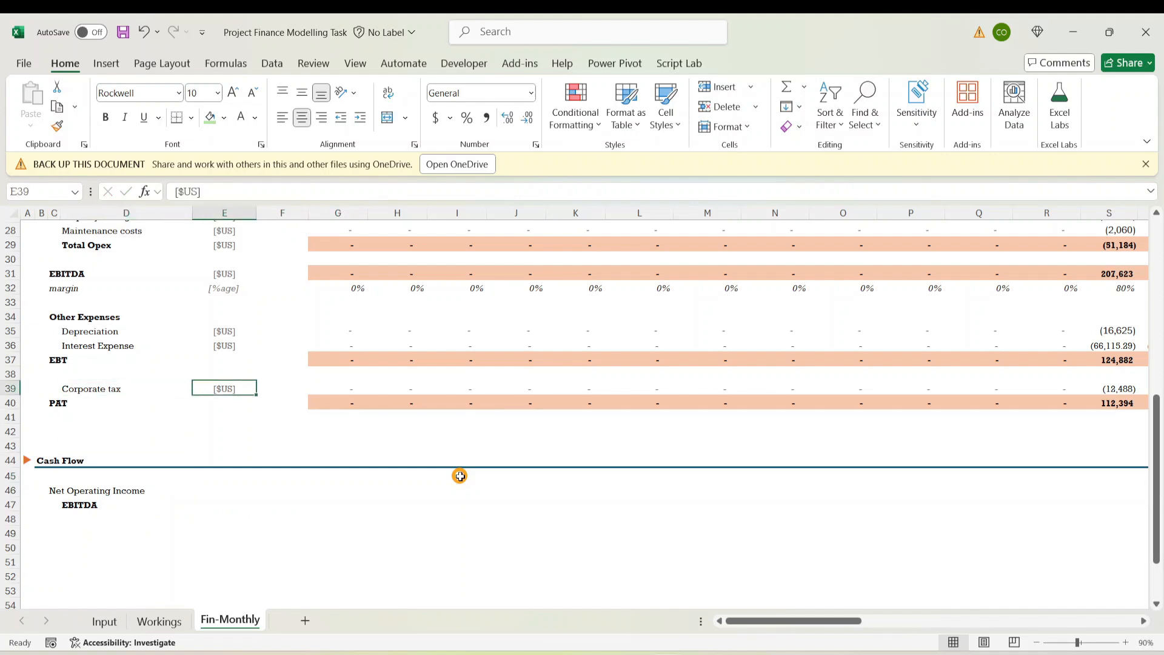
key("ctrl+c")
key("Down")
key("Down")
key("Down")
key("Down")
key("Down")
key("Down")
key("Down")
key("Down")
key("Down")
key("Down")
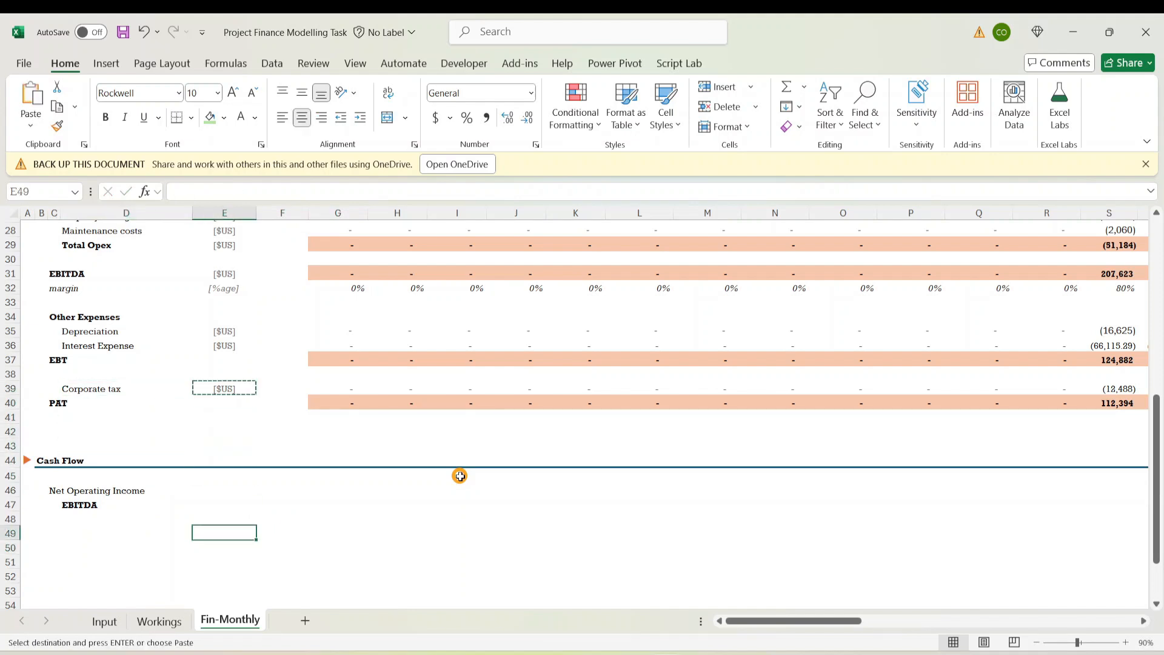
key("Up")
key("Up")
key("ctrl+v")
Link G47 to the income statement EBITDA (=G31) and unbold the EBITDA label
key("Right")
key("Right")
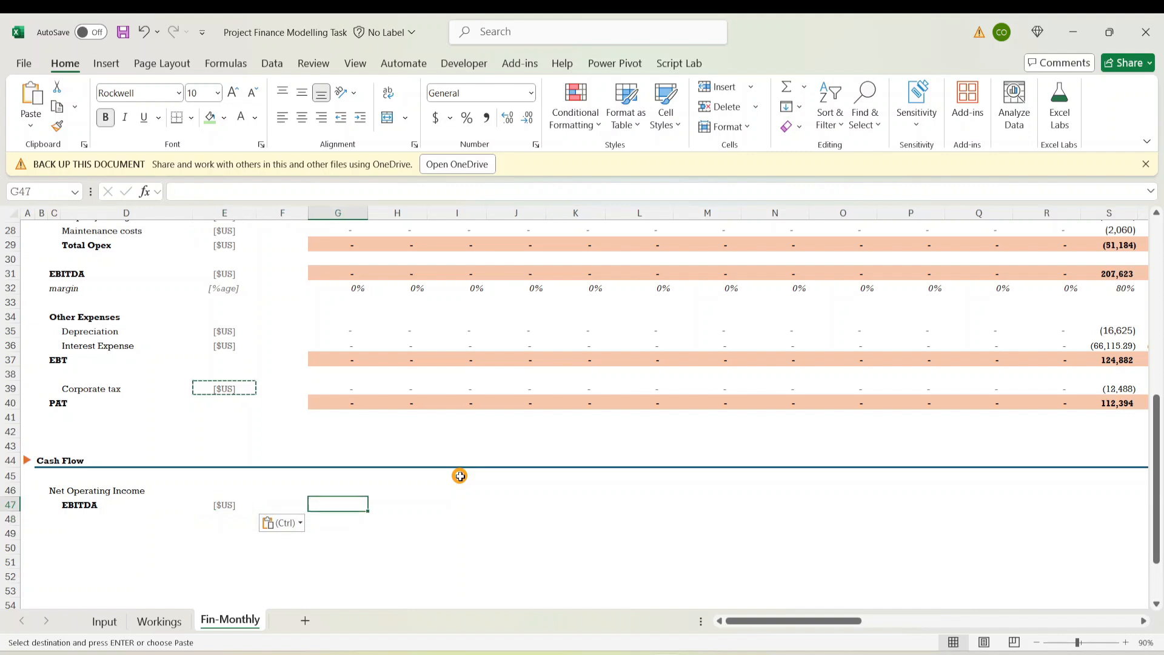
key("BackSpace")
type("=")
key("Up")
key("Up")
key("Up")
key("Up")
key("Up")
key("Up")
key("Up")
key("Up")
key("Up")
key("Up")
key("Up")
key("Up")
key("Up")
key("Up")
key("Up")
key("Up")
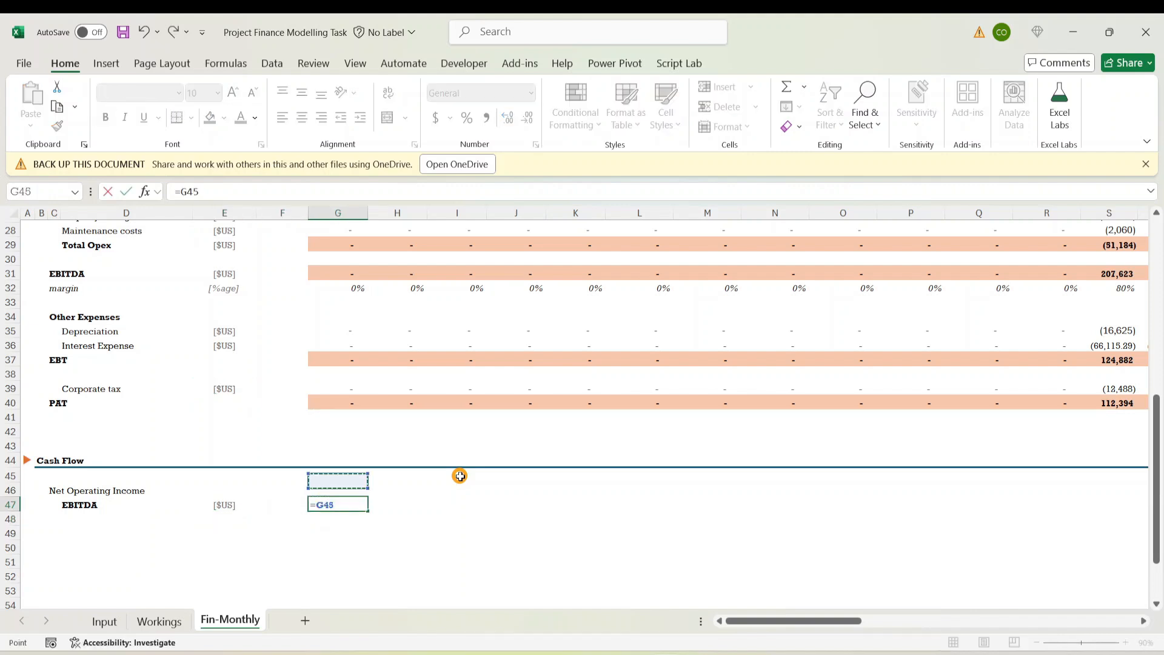
key("Return")
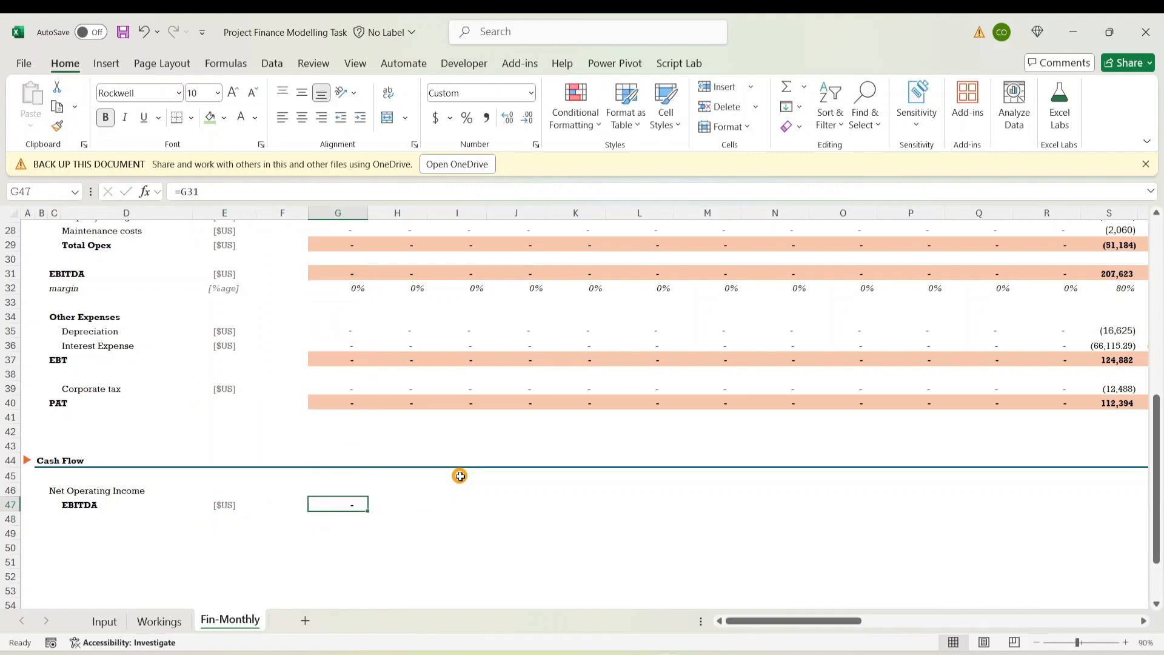
key("Left")
key("Left")
key("Left")
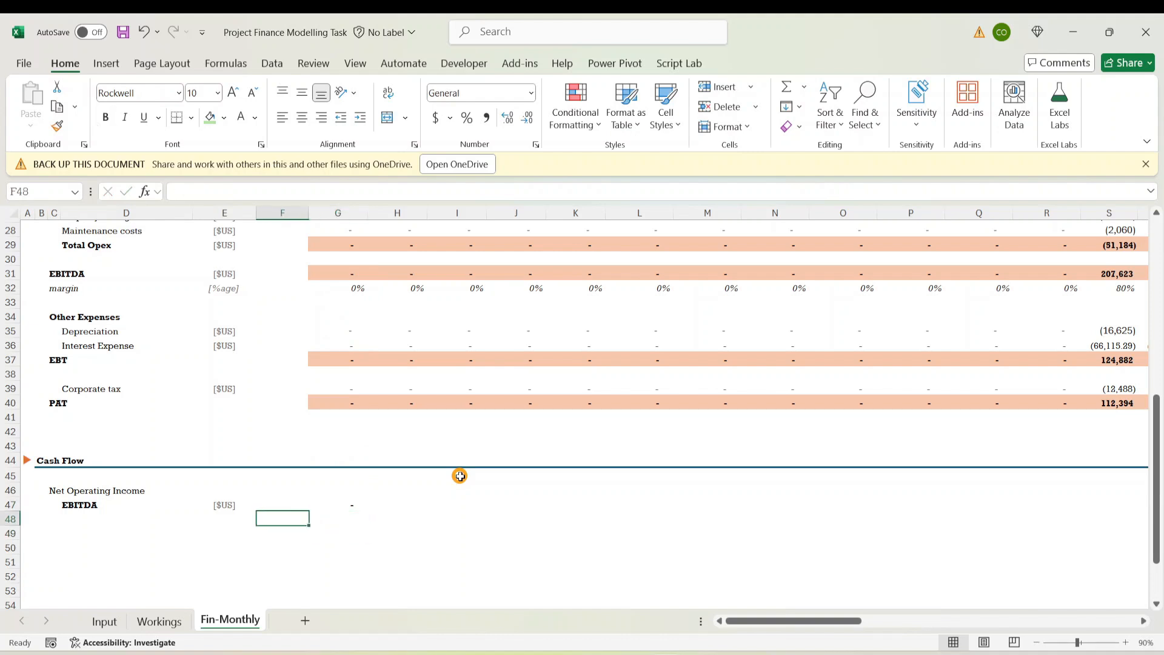
key("Up")
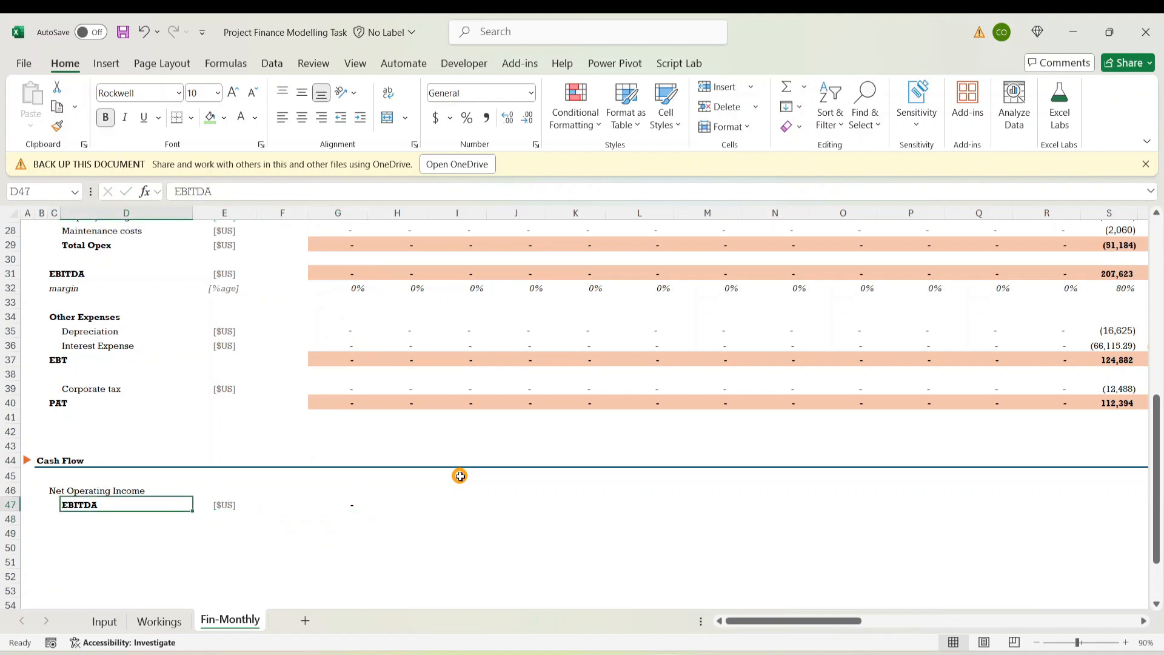
key("ctrl+b")
key("Down")
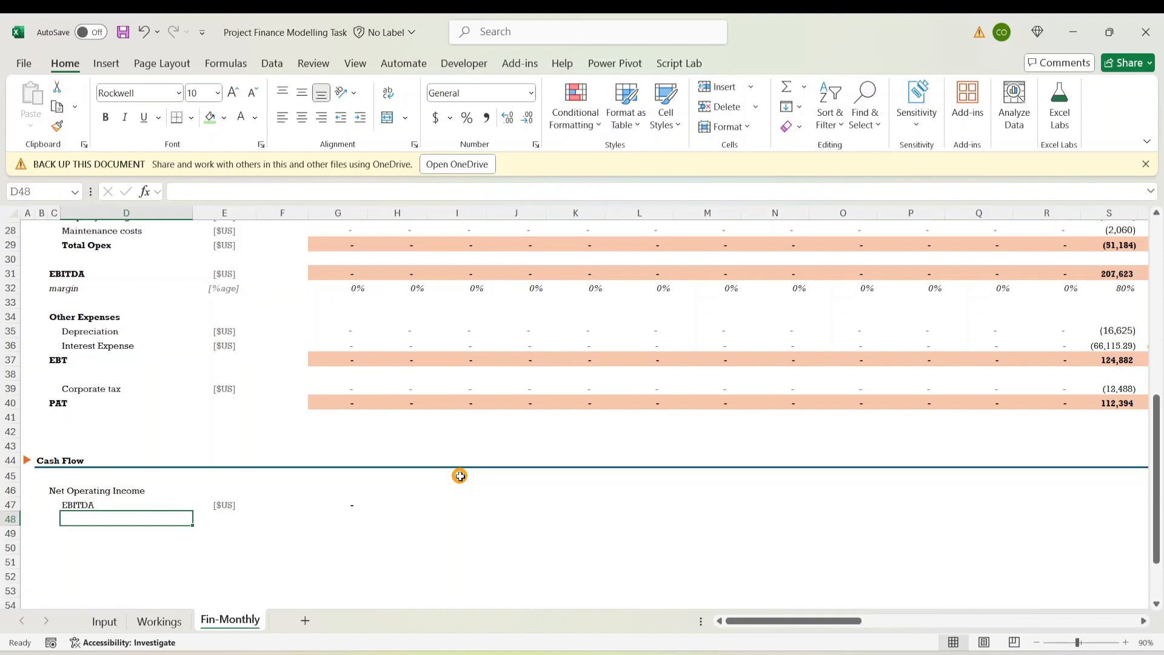
Copy the Interest Expense label into D48 under EBITDA
key("Up")
key("Up")
key("Up")
key("Up")
key("Up")
key("Up")
key("Up")
key("Up")
key("Up")
key("Up")
key("Up")
key("Up")
key("Up")
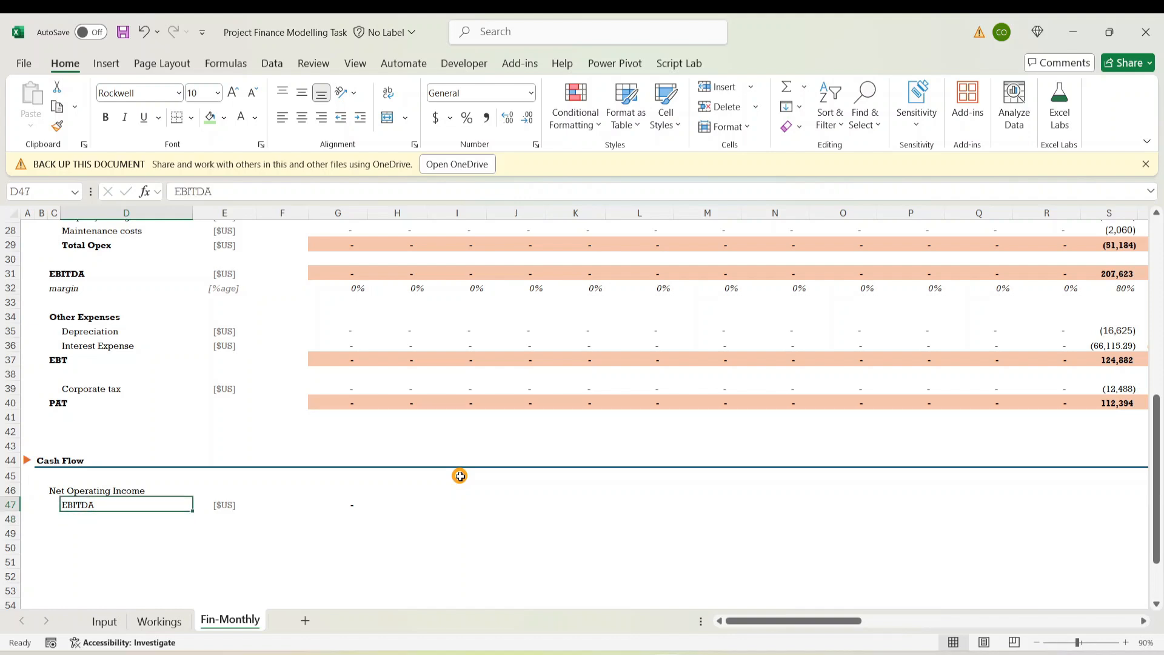
key("Right")
key("Right")
key("Right")
key("Right")
key("Right")
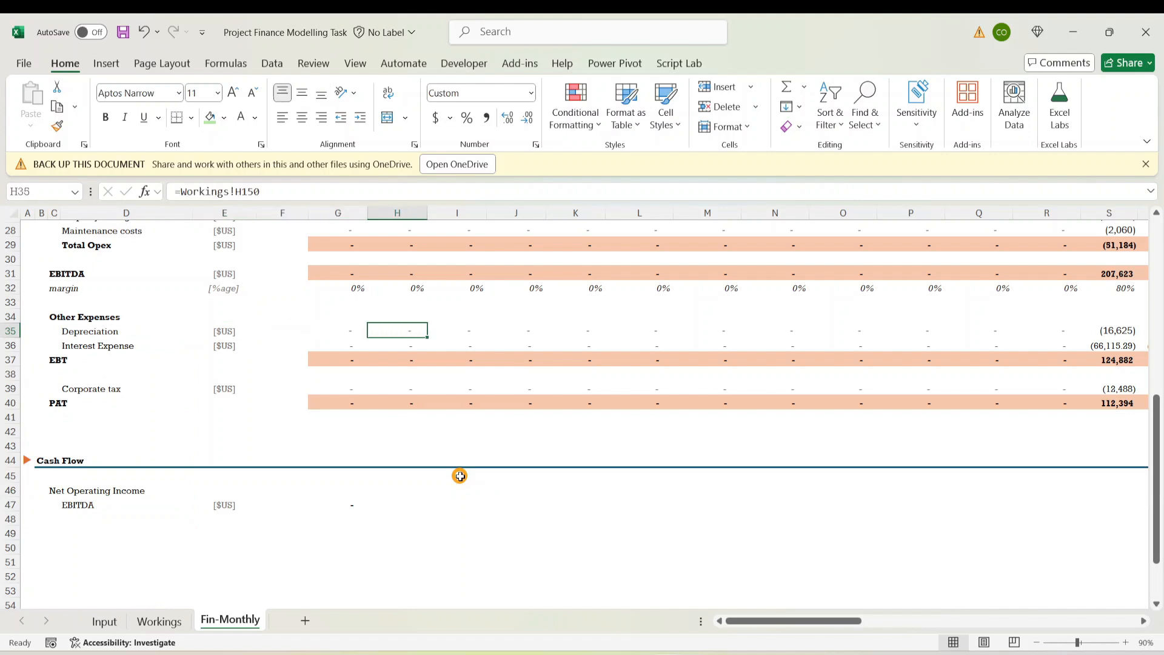
key("Left")
key("Left")
key("Left")
key("Left")
key("Left")
key("Left")
key("Left")
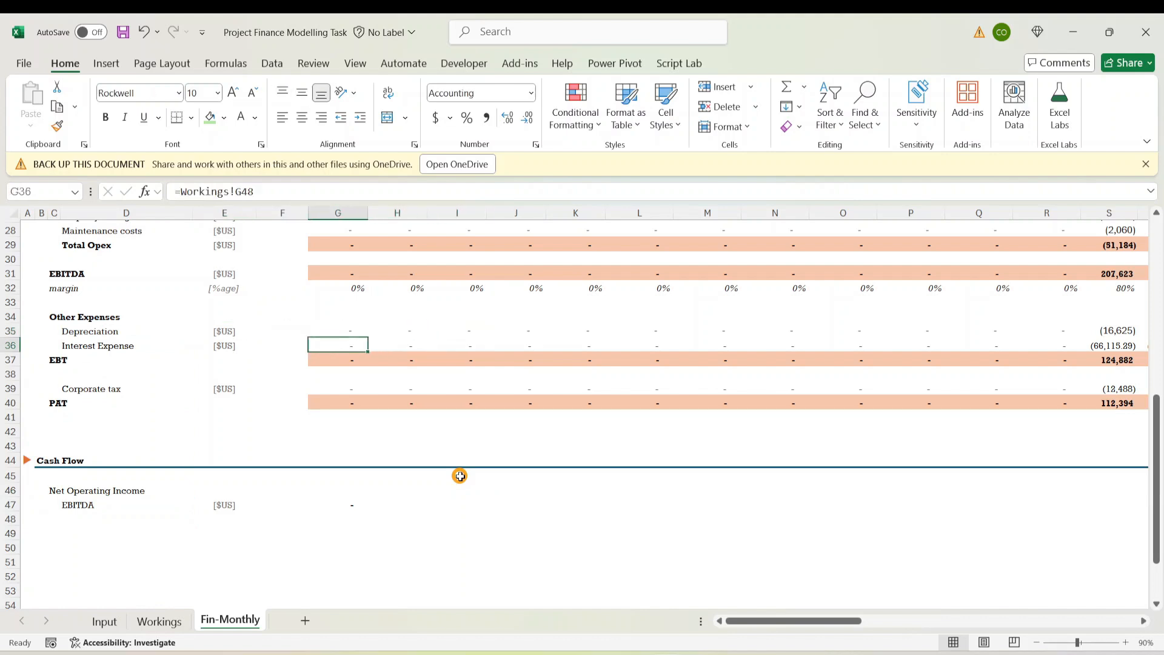
key("Right")
key("Right")
key("Down")
key("Down")
key("Down")
key("Down")
key("Down")
key("Down")
key("Down")
key("Down")
key("Down")
key("Down")
key("Down")
key("Down")
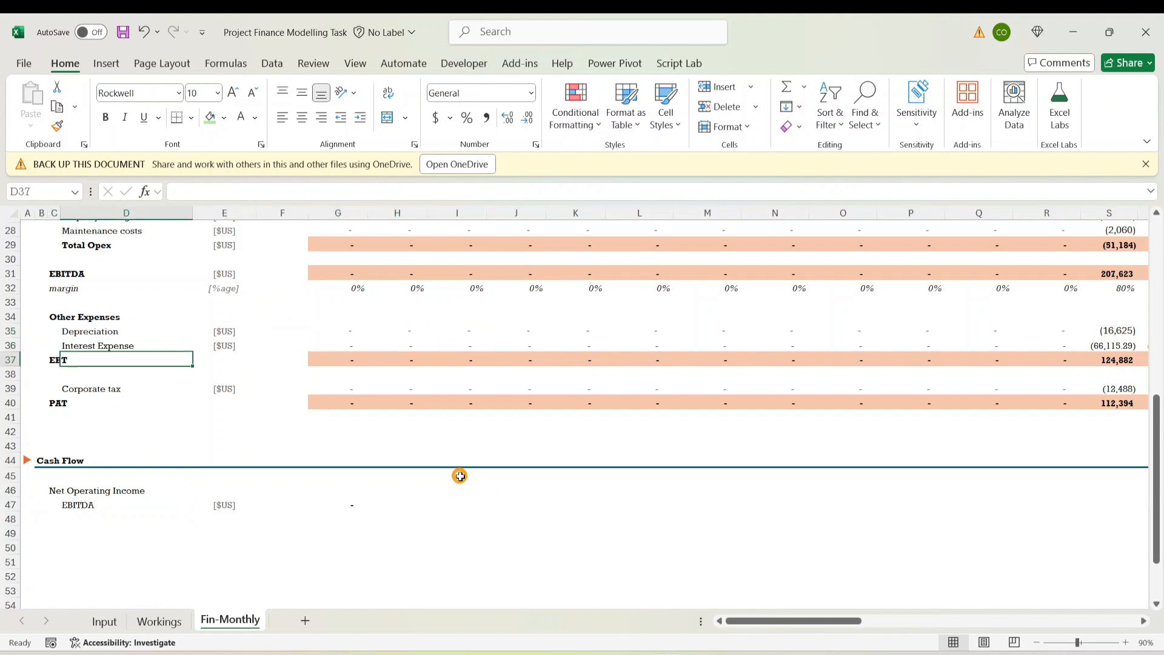
key("Up")
key("Up")
key("Up")
key("Up")
key("Up")
key("Up")
key("Up")
key("Up")
key("Up")
key("Up")
key("Up")
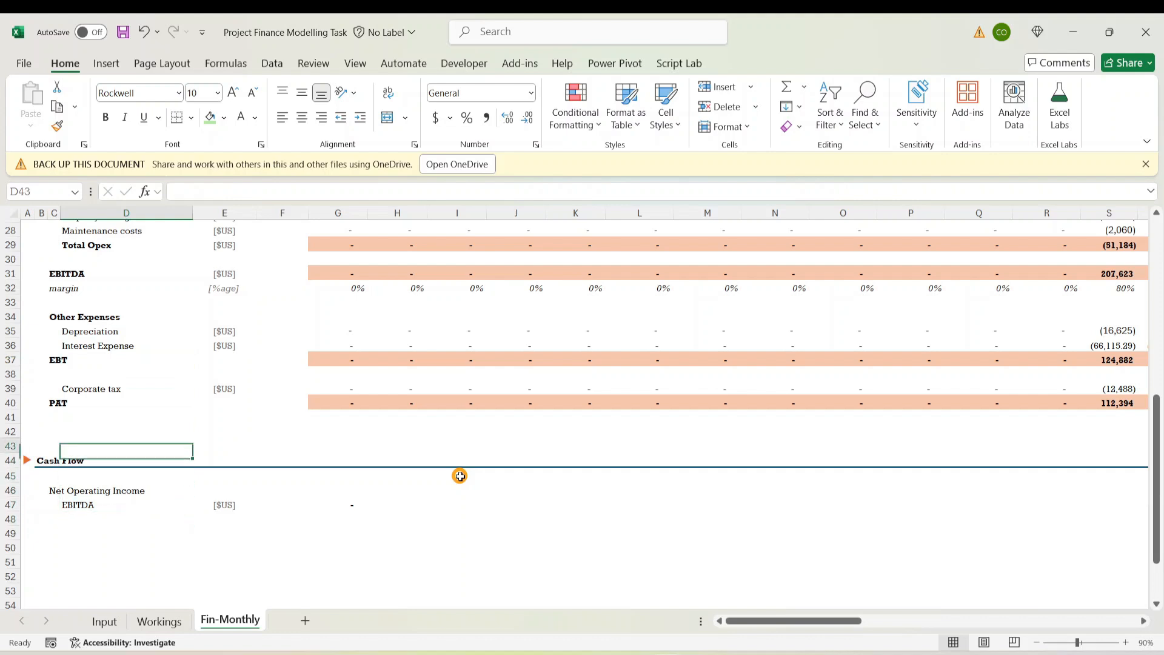
key("ctrl+c")
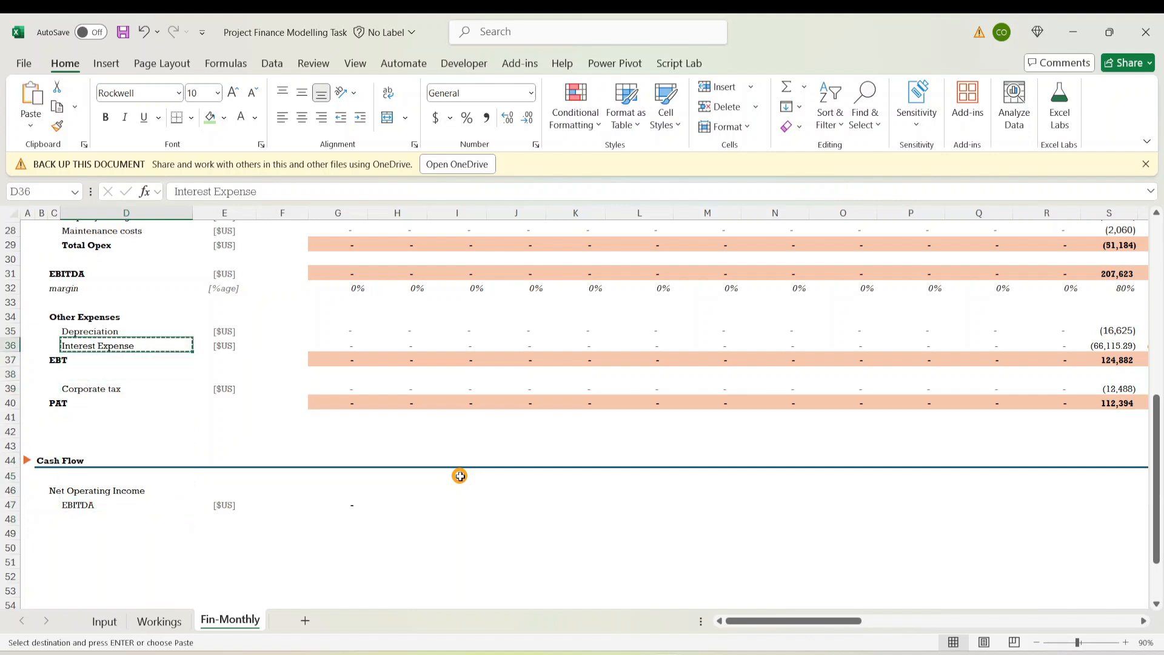
key("Down")
key("Down")
key("Down")
key("Down")
key("Down")
key("Down")
key("Down")
key("Down")
key("Down")
key("Down")
key("Down")
key("Down")
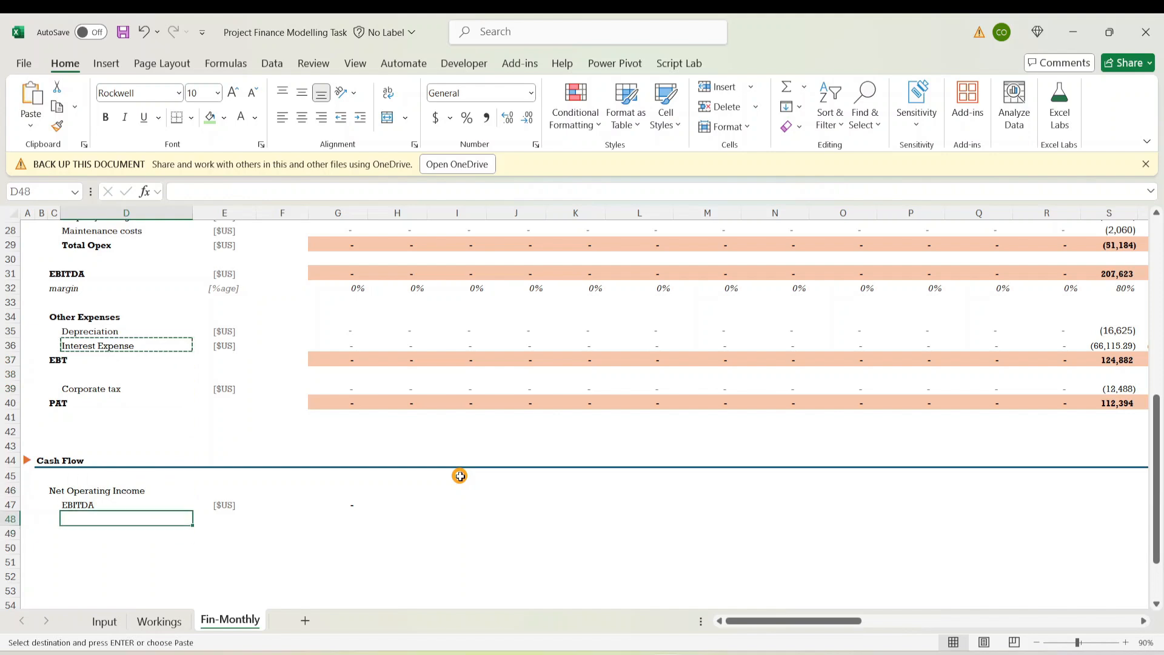
key("ctrl+v")
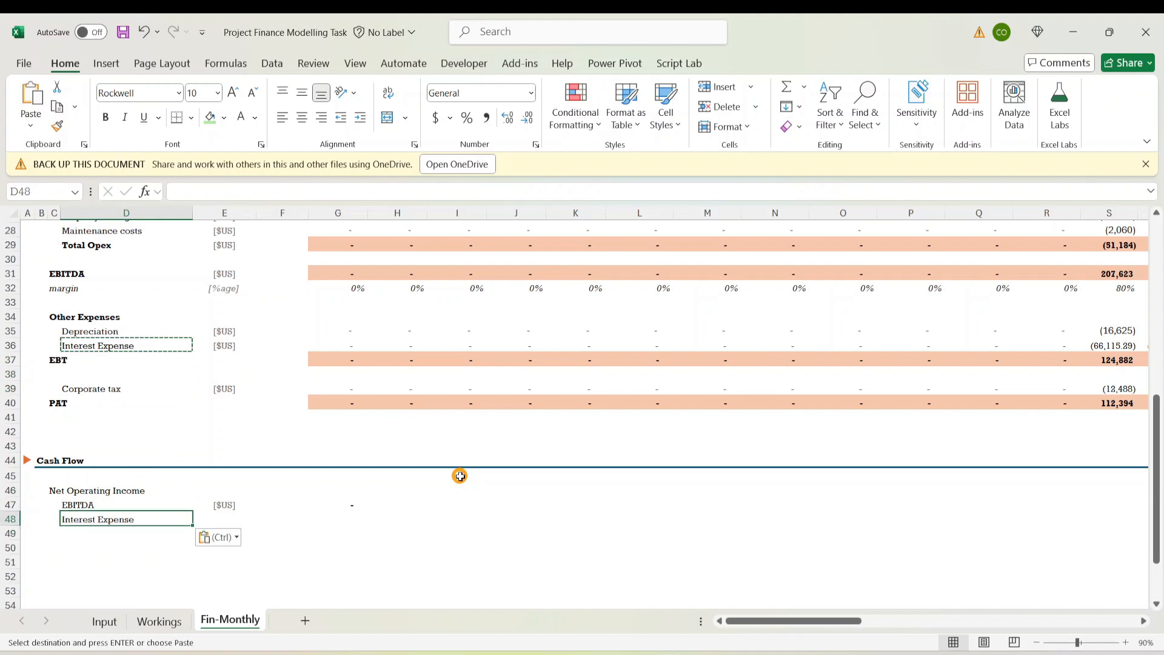
key("Down")
key("Up")
Bold the Net Operating Income heading and fill the [$US] unit down to Interest Expense
key("Up")
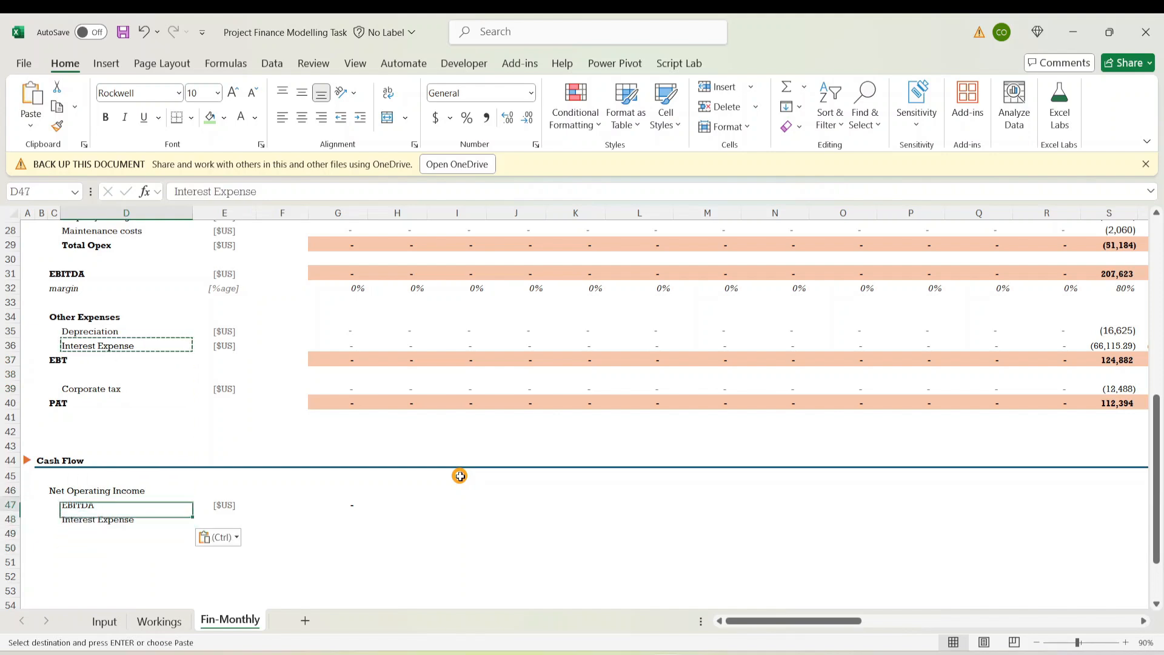
key("Down")
key("Up")
key("Up")
key("Left")
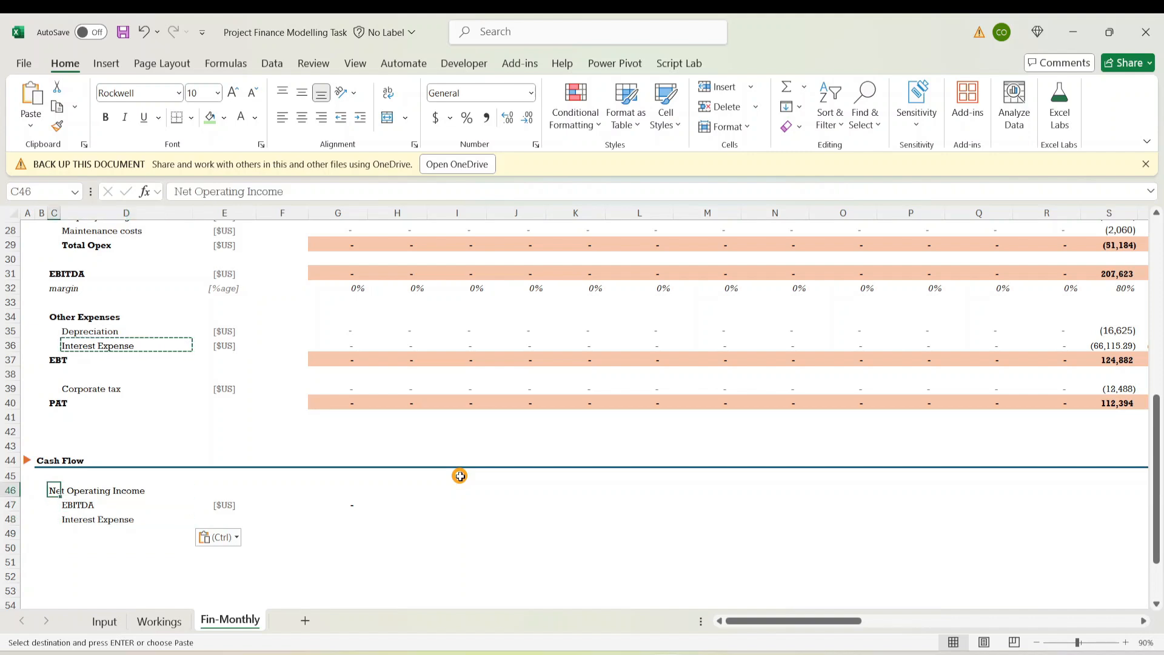
key("ctrl+b")
key("Down")
key("Down")
key("Down")
key("Right")
key("Up")
key("Up")
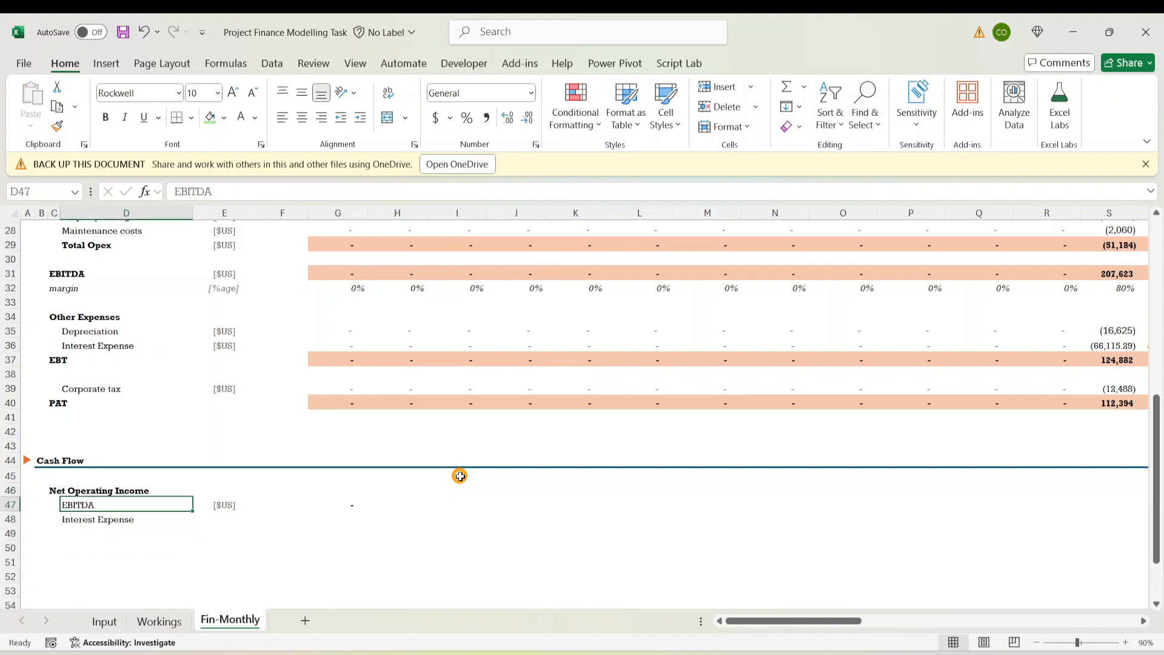
key("Right")
key("shift+Down")
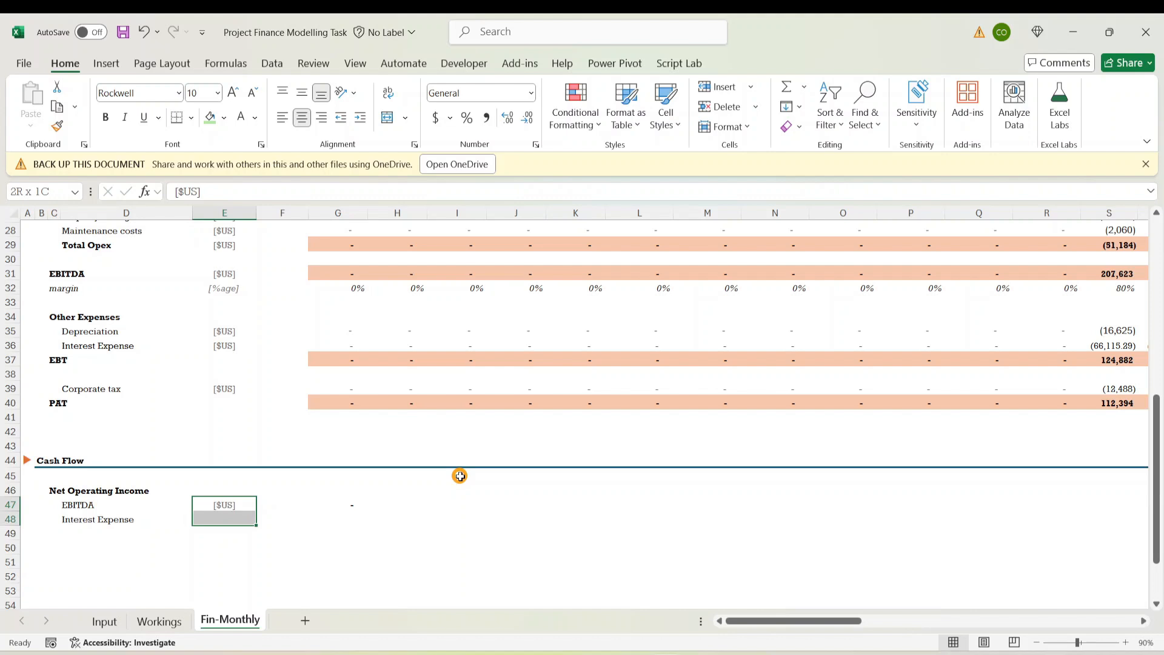
key("ctrl+d")
Copy the Corporate tax label into D49 below Interest Expense
key("Down")
key("Down")
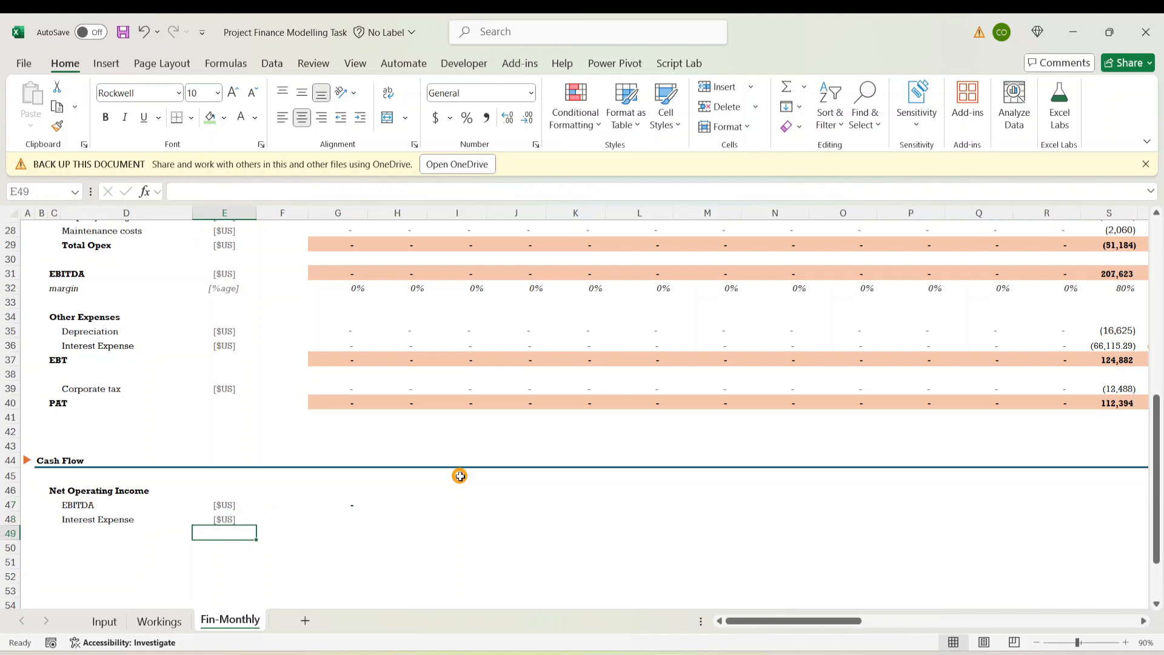
key("Left")
key("Up")
key("Up")
key("Up")
key("Up")
key("Up")
key("Up")
key("Up")
key("Up")
key("Up")
key("Up")
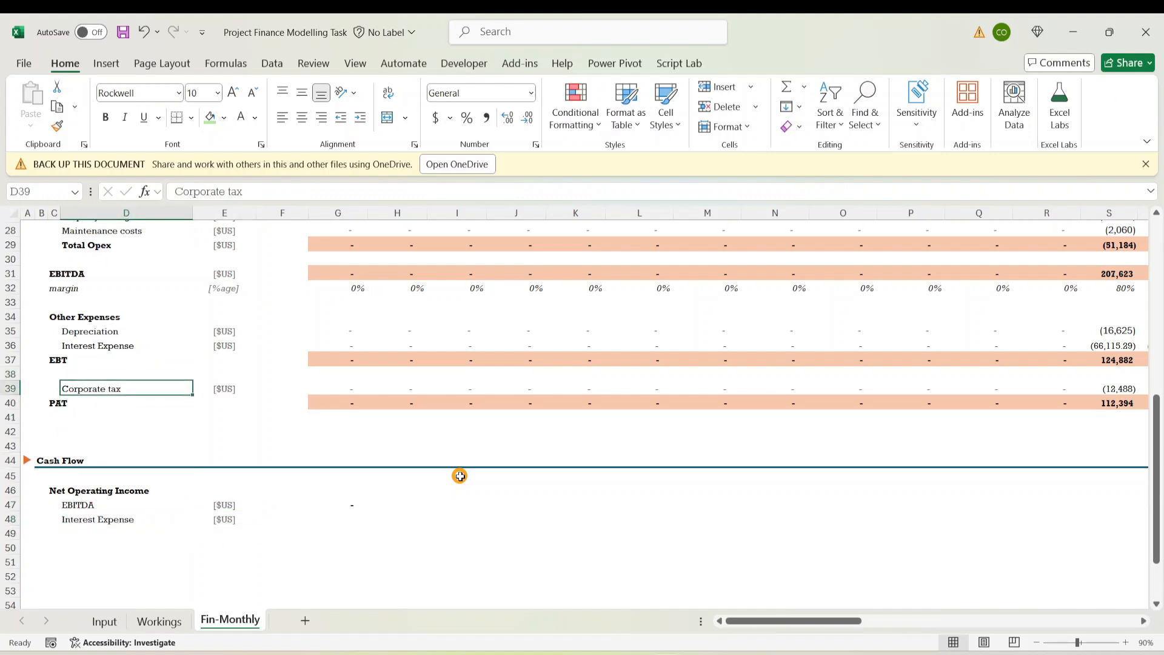
key("ctrl+c")
key("Down")
key("Down")
key("Down")
key("Down")
key("Down")
key("Down")
key("Down")
key("Down")
key("Down")
key("Down")
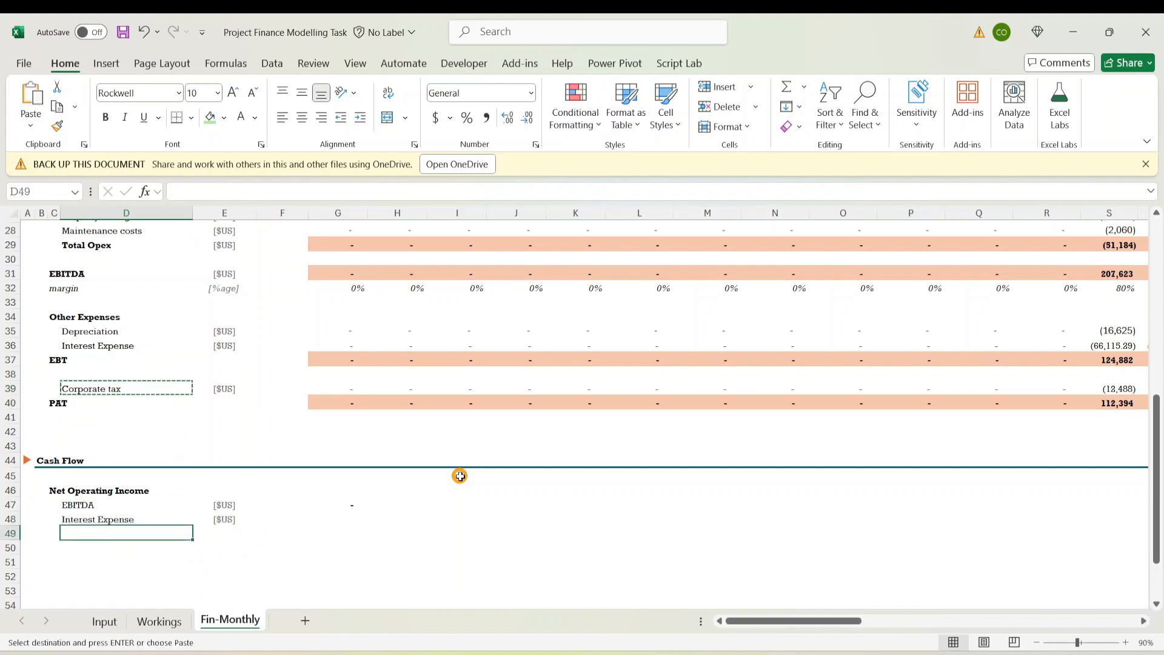
key("ctrl+v")
key("Down")
key("Up")
key("Up")
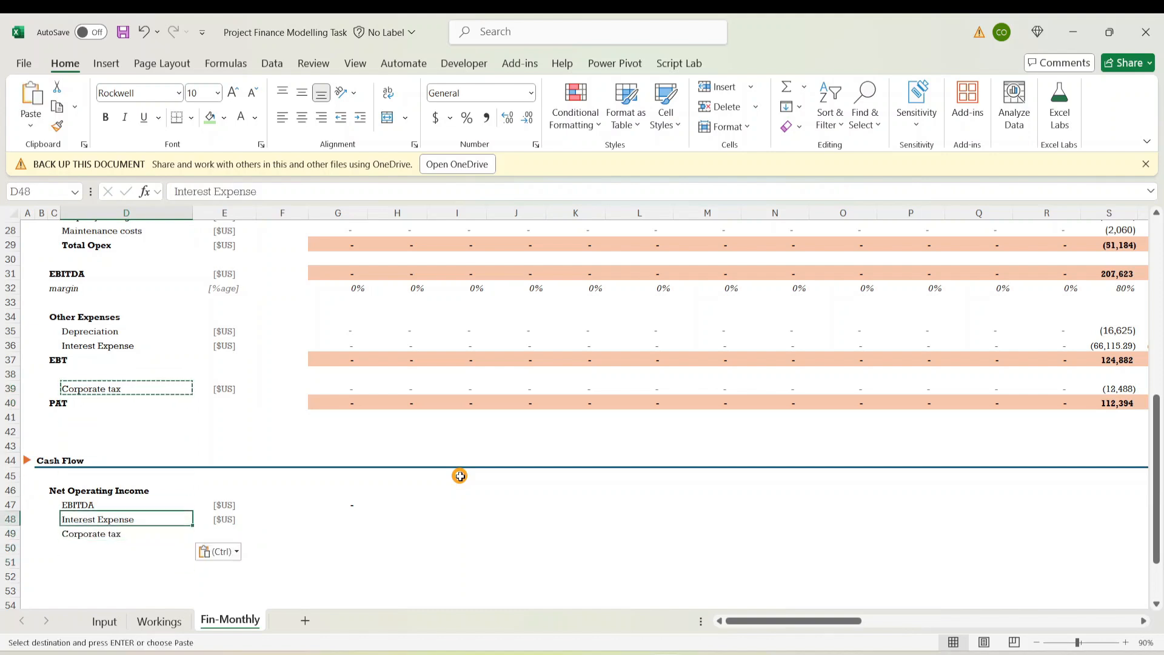
key("Down")
Fill the [$US] unit down to the Corporate tax line in E49
key("Right")
key("Up")
key("shift+Down")
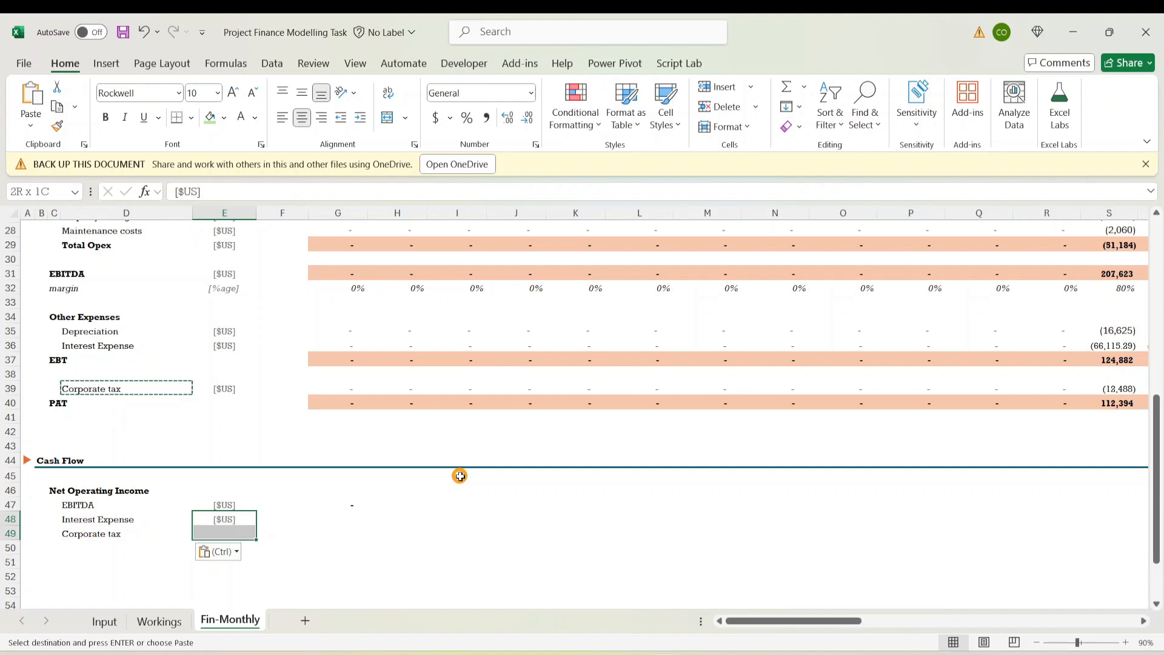
key("Escape")
key("ctrl+d")
key("Down")
key("Up")
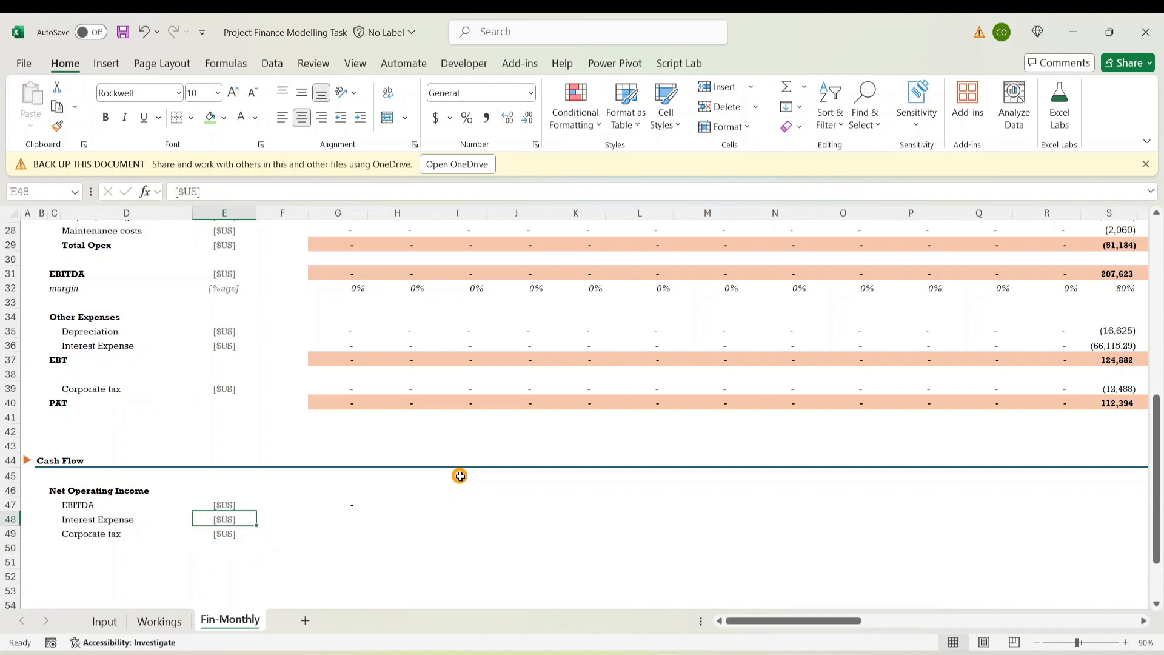
key("Right")
key("Right")
Link G48 to Interest Expense (=G36) and G49 to Corporate tax (=G39)
type("=")
key("Up")
key("Up")
key("Up")
key("Up")
key("Up")
key("Up")
key("Up")
key("Up")
key("Up")
key("Up")
key("Up")
key("Up")
key("Up")
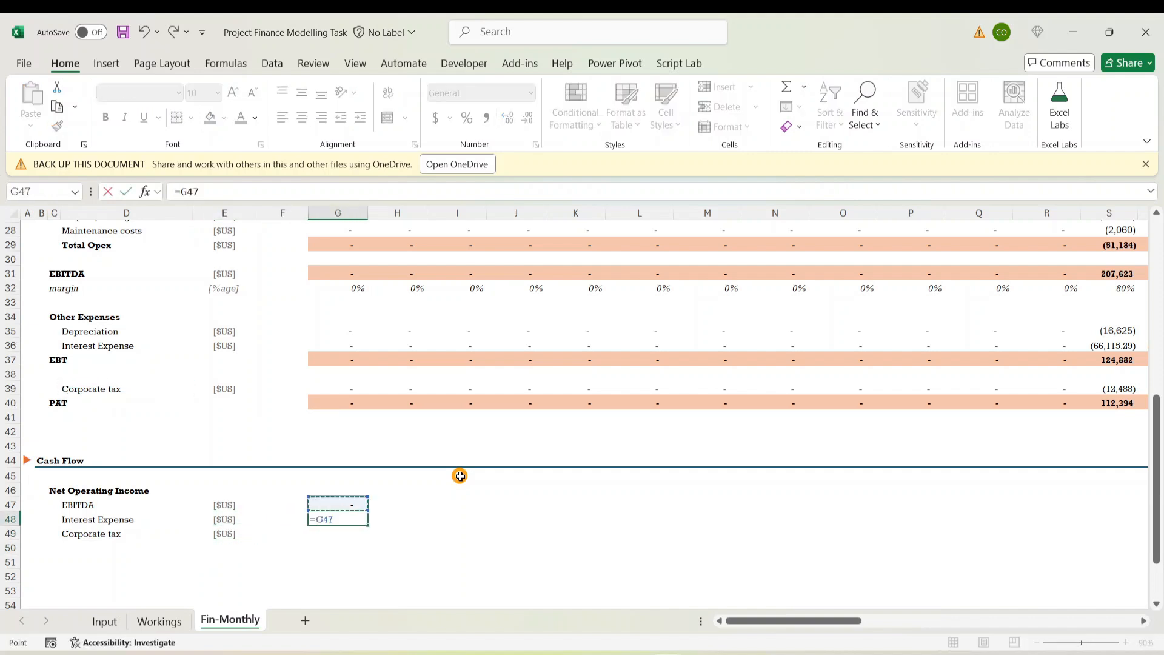
key("Down")
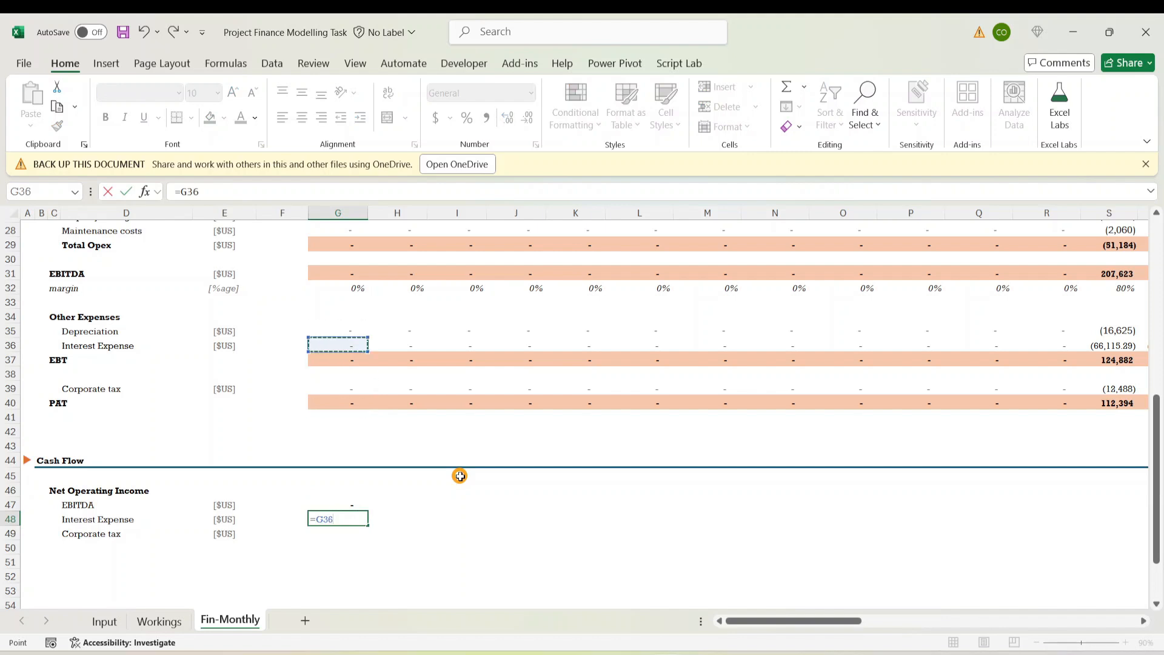
key("Return")
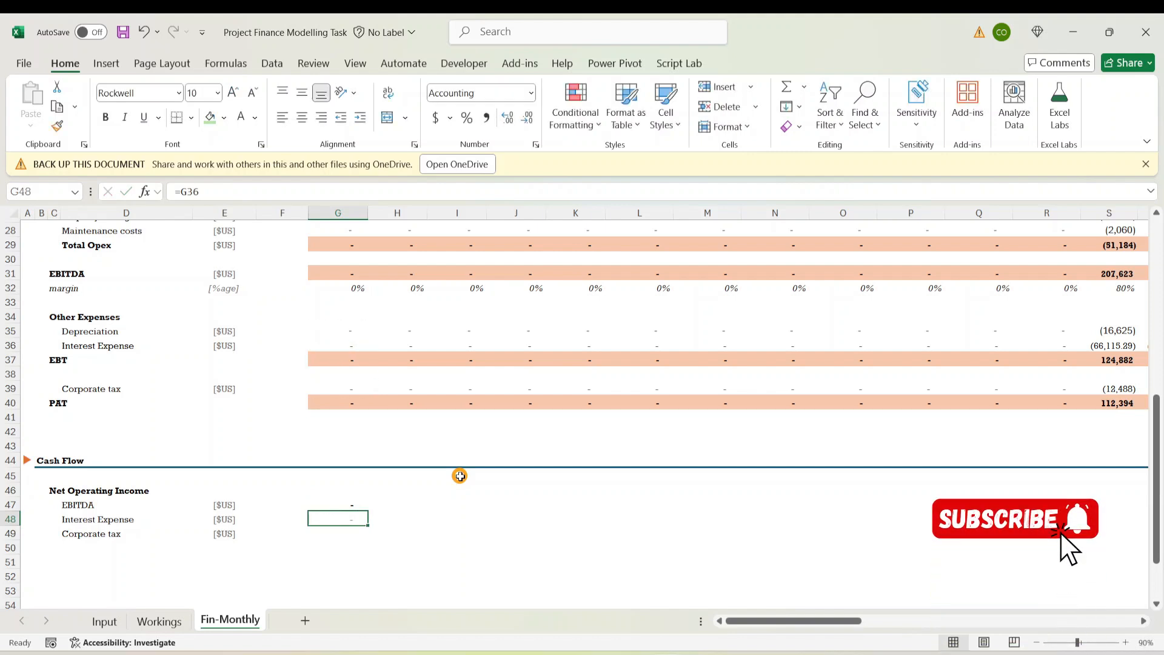
key("Down")
type("=")
key("Up")
key("Up")
key("Up")
key("Up")
key("Up")
key("Up")
key("Up")
key("Up")
key("Up")
key("Up")
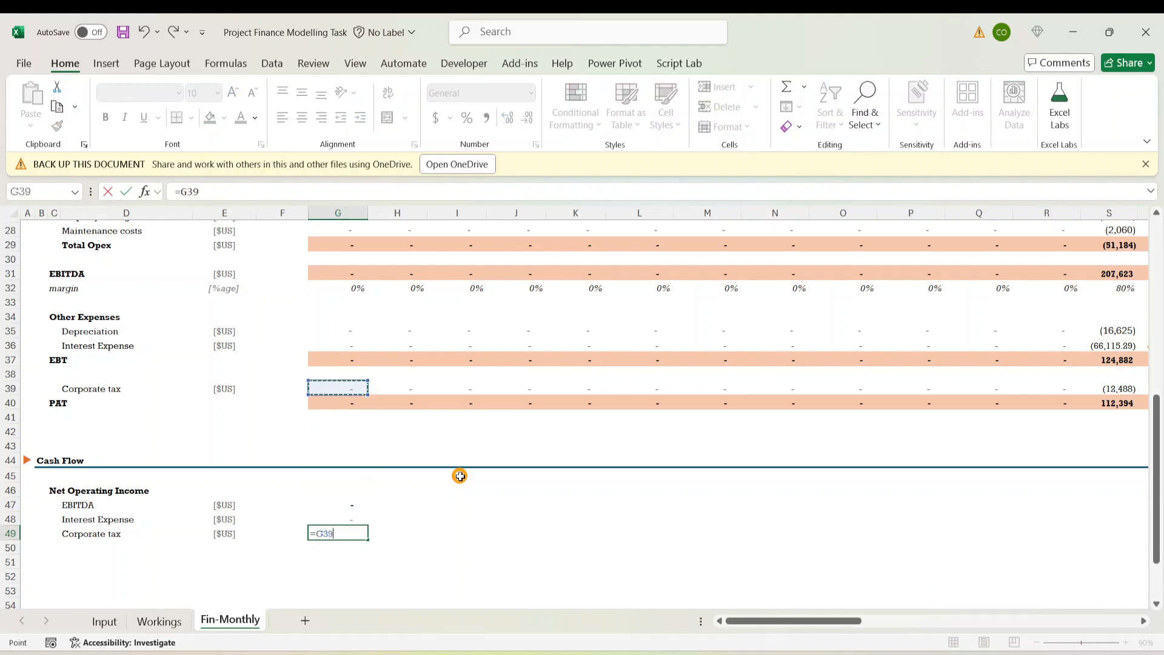
key("Return")
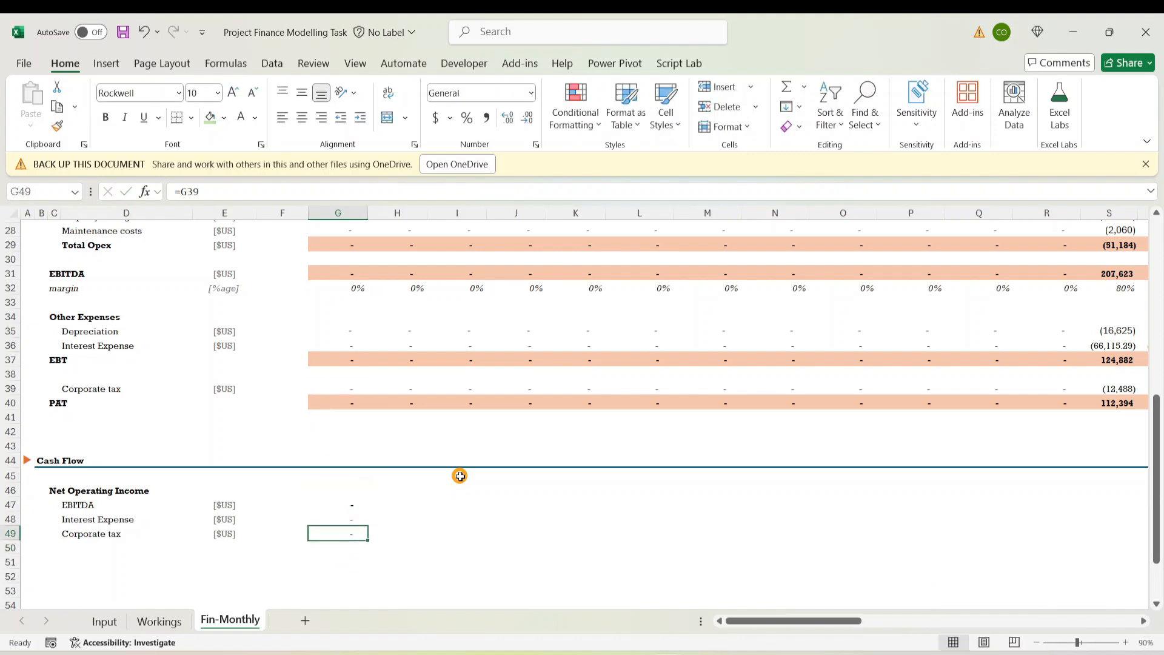
Total the three cash-flow lines in G50 with =SUM(G47:G49)
type("=Sum(")
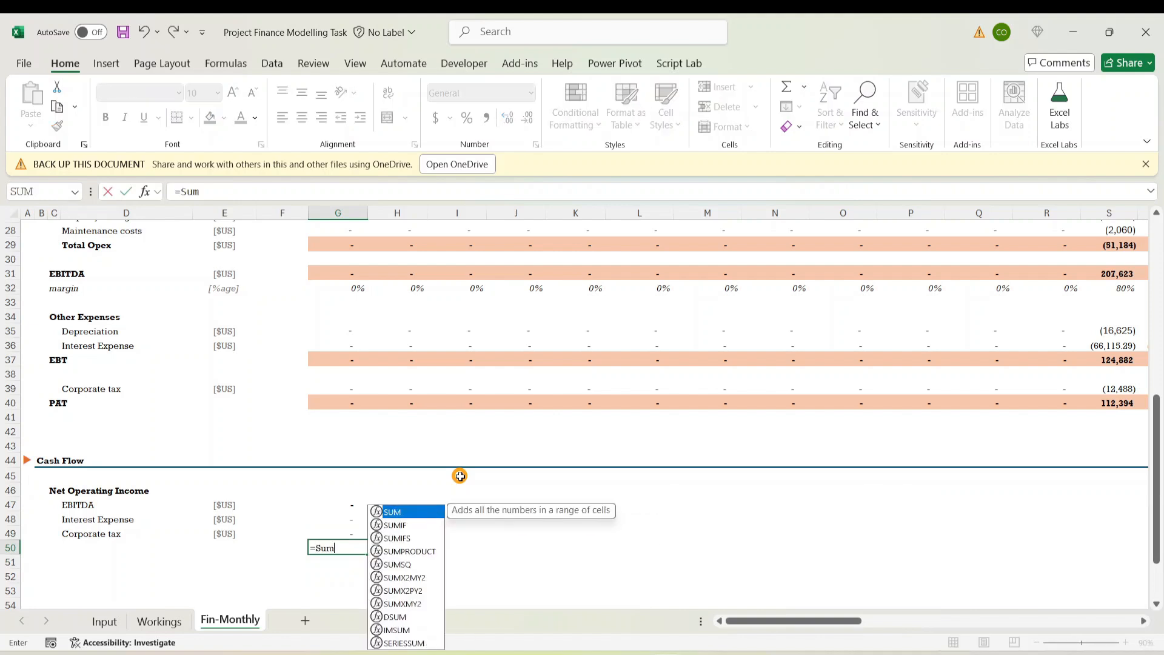
key("Up")
key("Up")
key("Up")
key("shift+Down")
key("shift+Down")
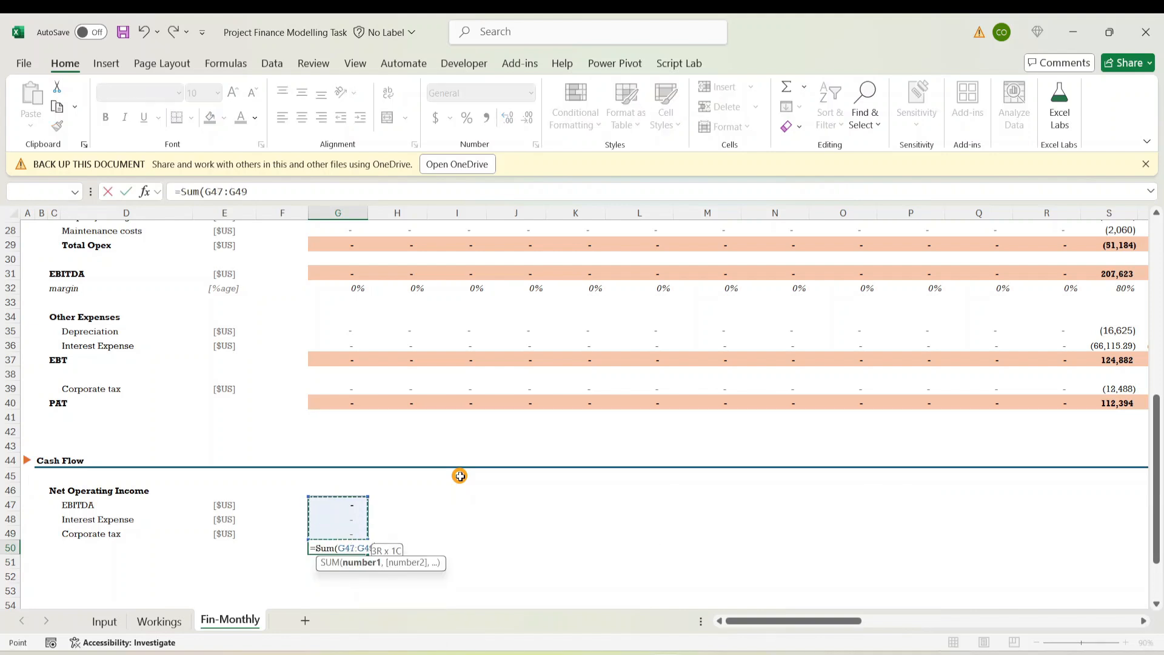
key("Return")
key("Up")
key("Up")
key("Up")
key("Up")
key("Up")
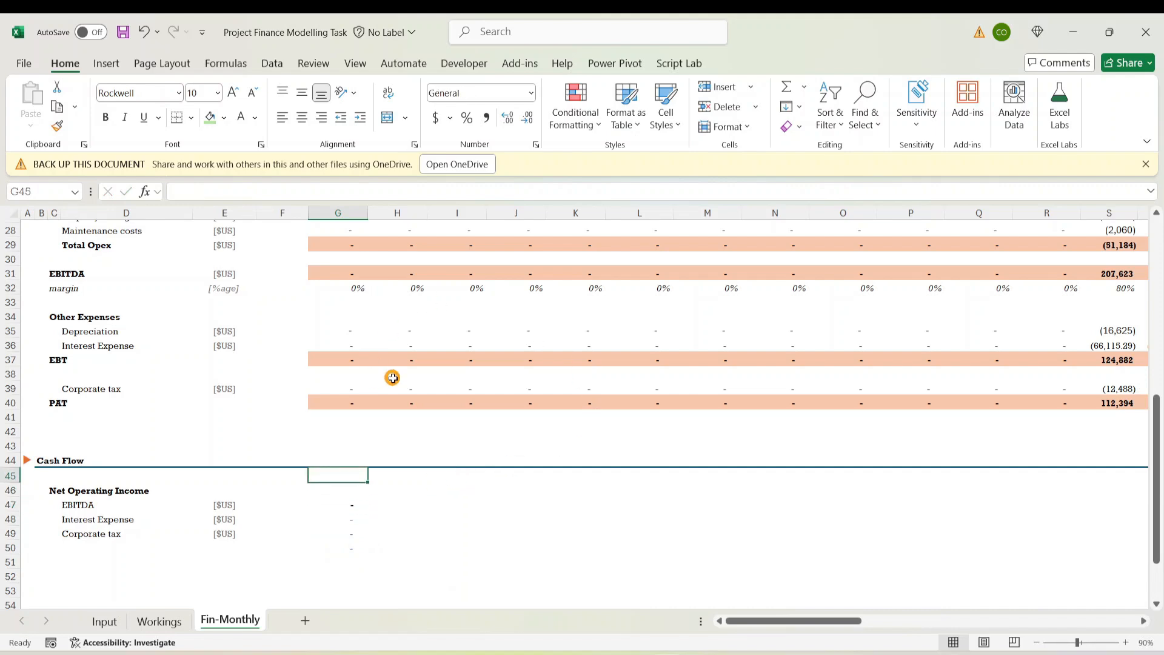
scroll(393, 377, "up", 6)
Anchor the G18 date formula to =G$6 and copy the G18:BB18 monthly dates
left_click(358, 347)
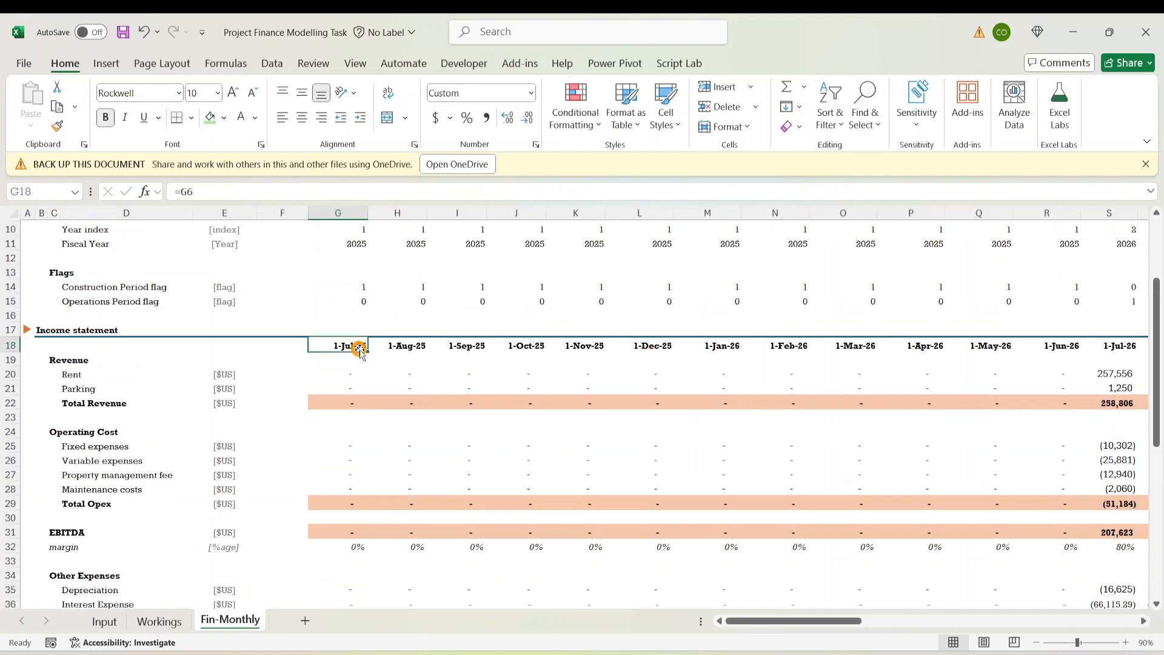
left_click(186, 192)
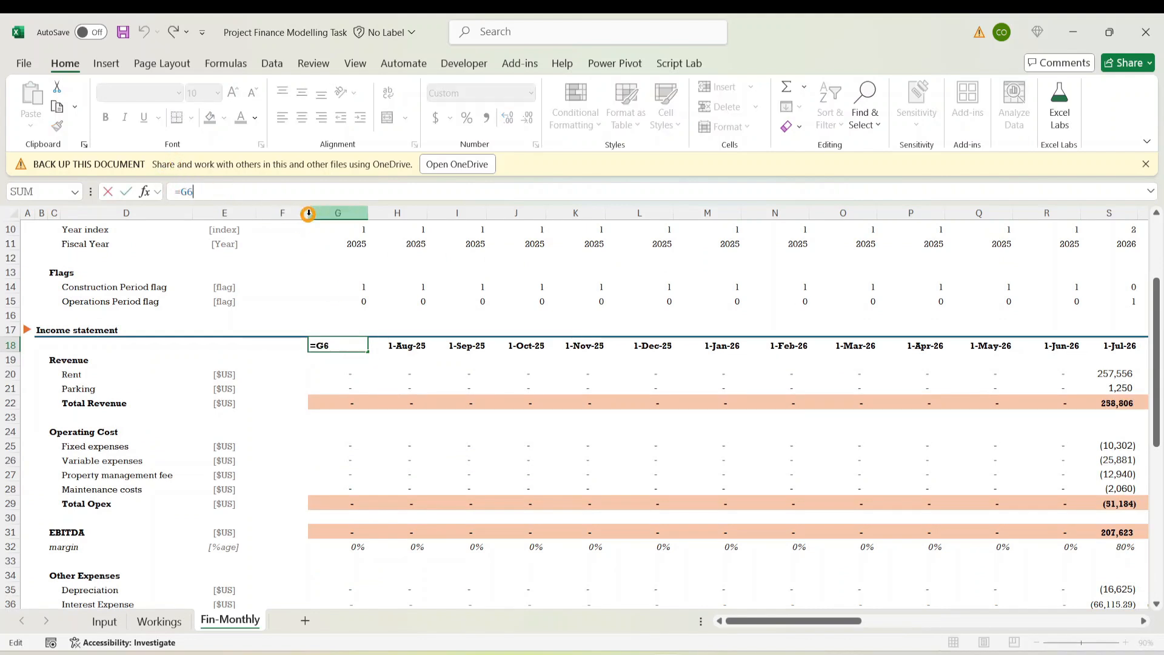
key("ctrl+Return")
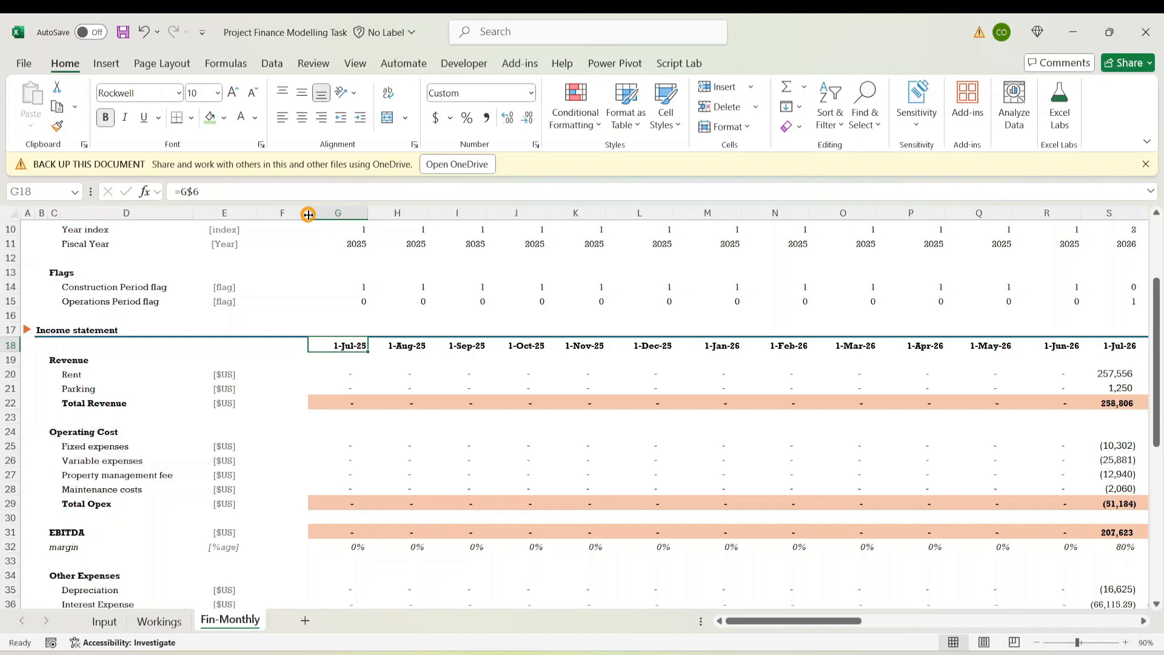
key("ctrl+shift+Right")
key("Left")
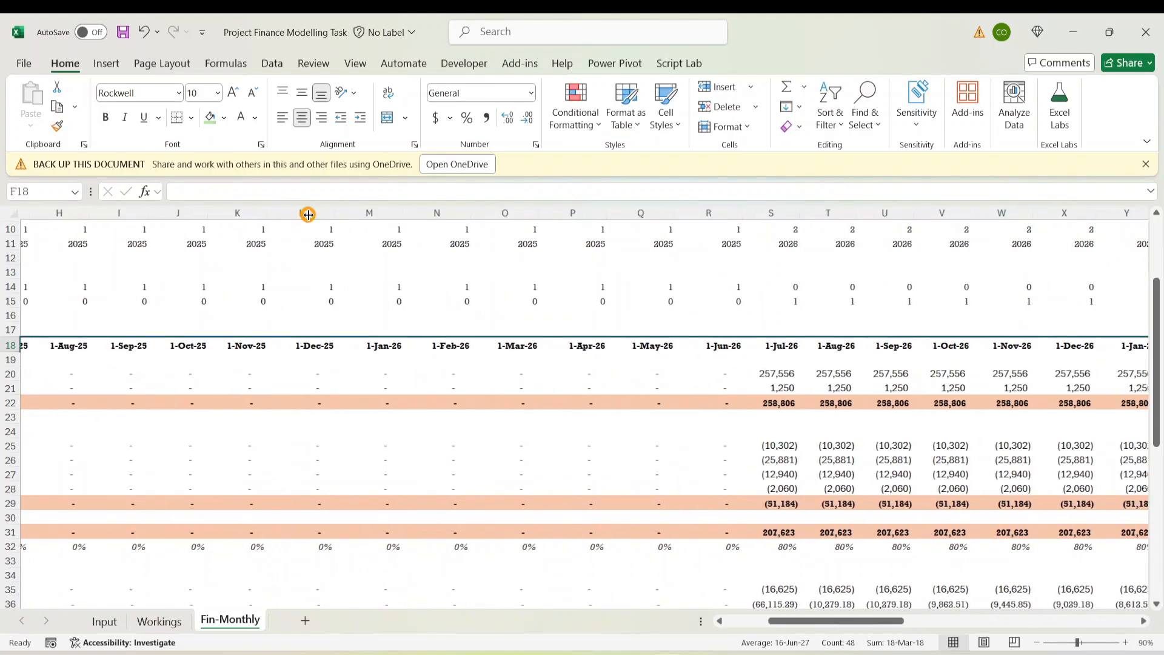
key("Right")
key("ctrl+shift+Right")
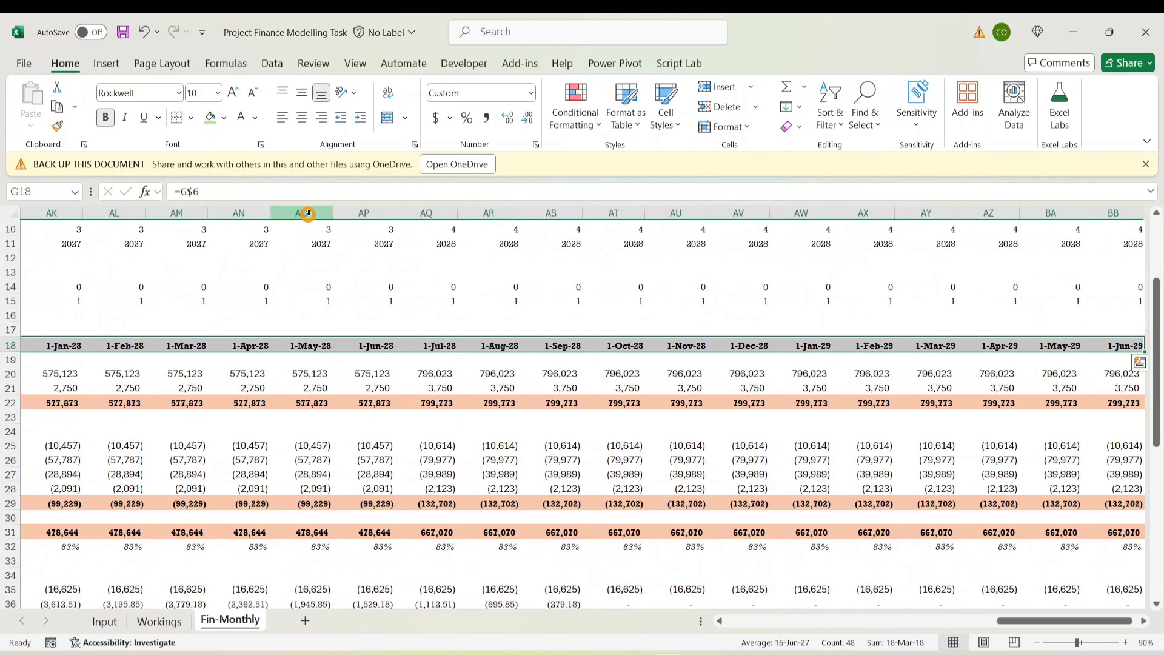
key("ctrl+c")
Paste the monthly dates into row 45 from 1-Jul-25 and check the linked lines below
key("Down")
key("Down")
key("Down")
key("Down")
key("Down")
key("Down")
key("Down")
key("Down")
key("Down")
key("Down")
key("Down")
key("Down")
key("Down")
key("Down")
key("Down")
key("Down")
key("Down")
key("Down")
key("Down")
key("Down")
key("Down")
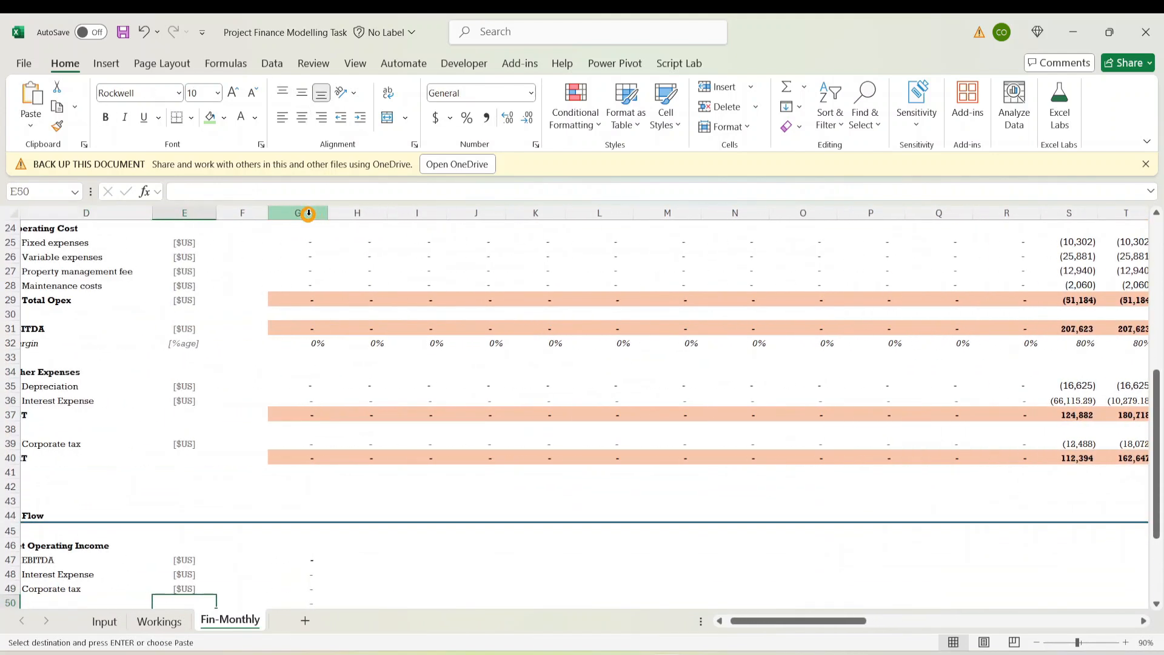
key("Up")
key("Up")
key("Up")
key("Up")
key("Up")
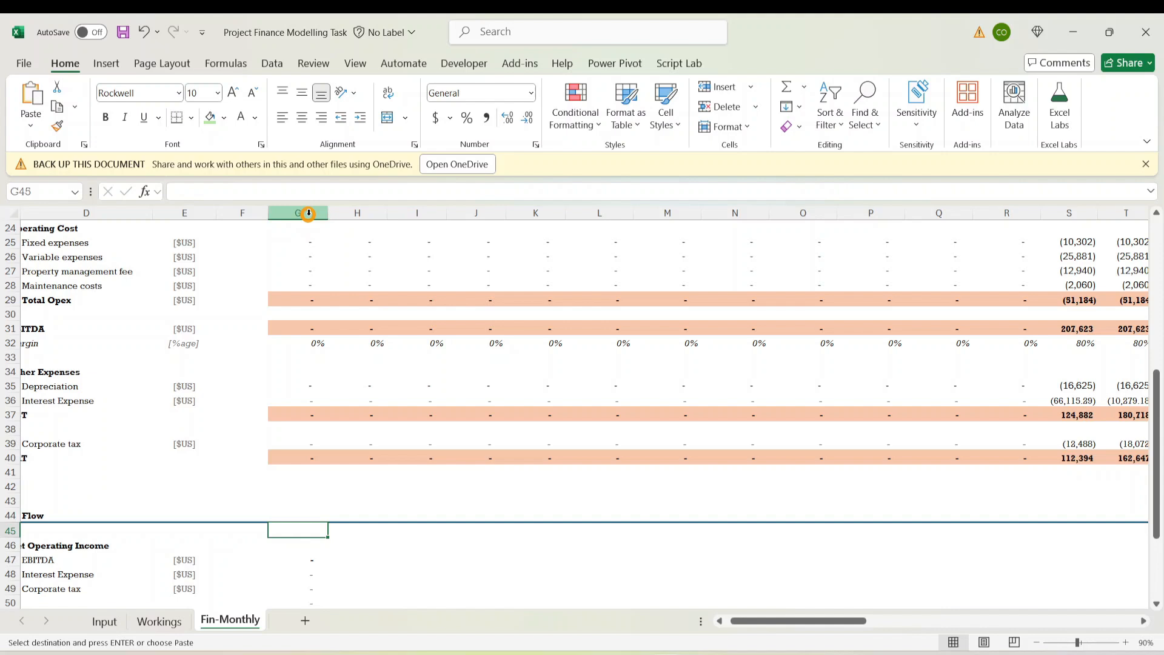
key("ctrl+v")
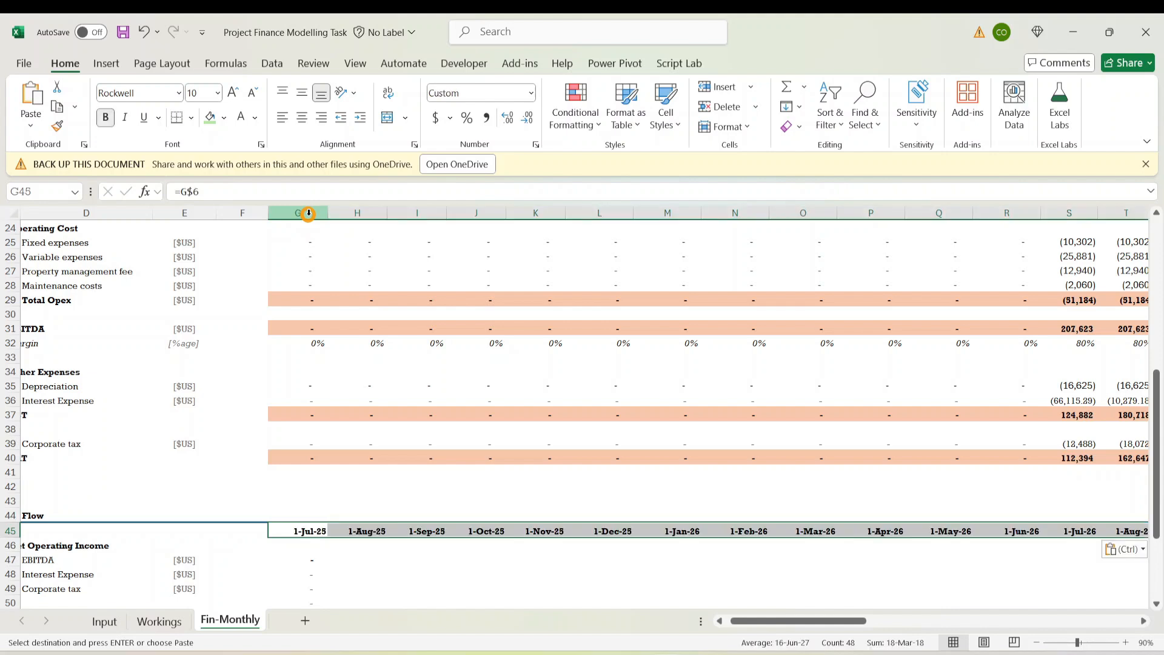
key("Down")
key("Down")
key("Down")
key("Up")
key("Up")
key("Up")
key("Down")
key("Down")
key("Down")
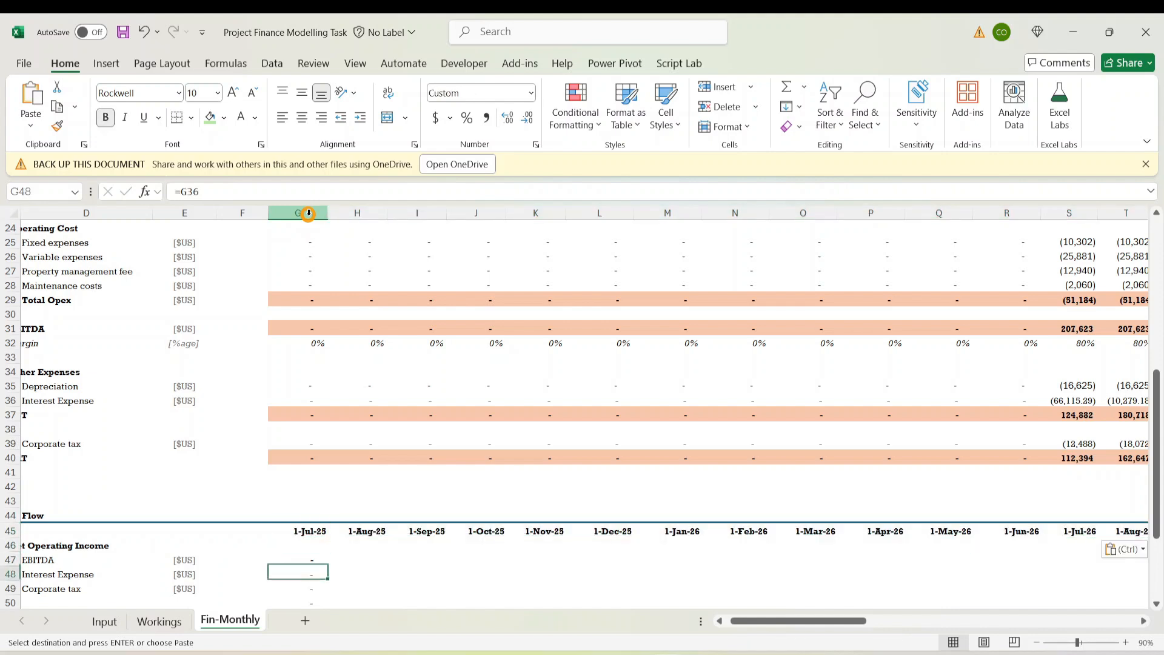
key("Up")
key("shift+Down")
key("shift+Down")
key("shift+Down")
key("shift+Down")
key("Up")
key("Up")
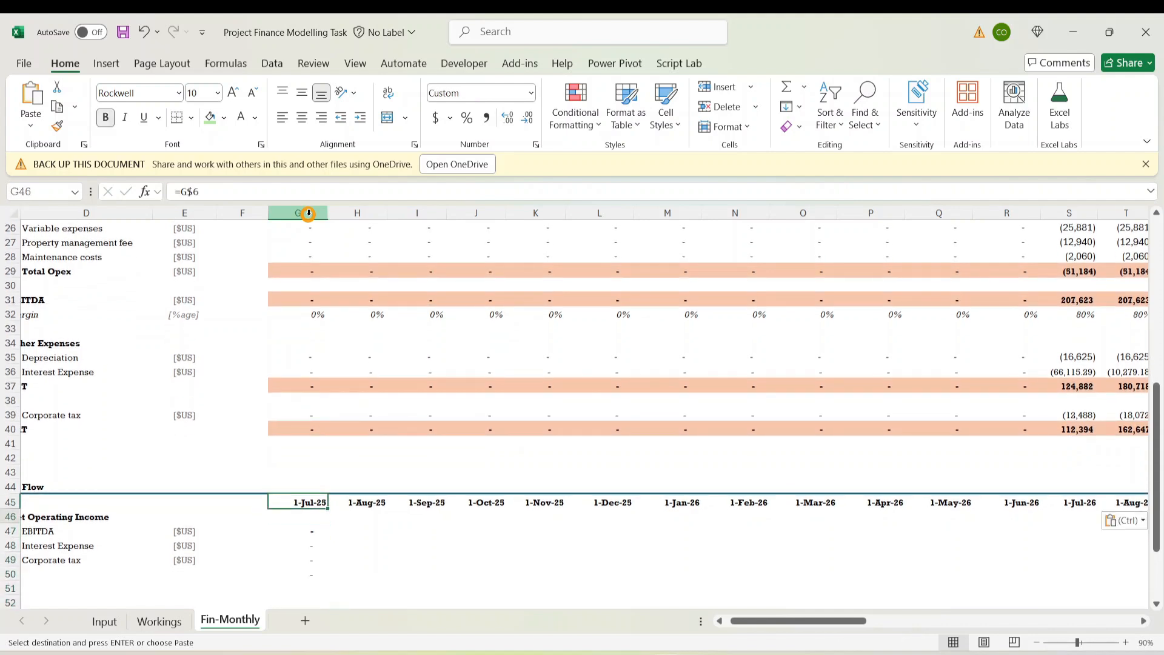
key("Down")
key("Down")
key("Down")
key("Down")
key("Down")
key("Left")
key("Left")
key("Left")
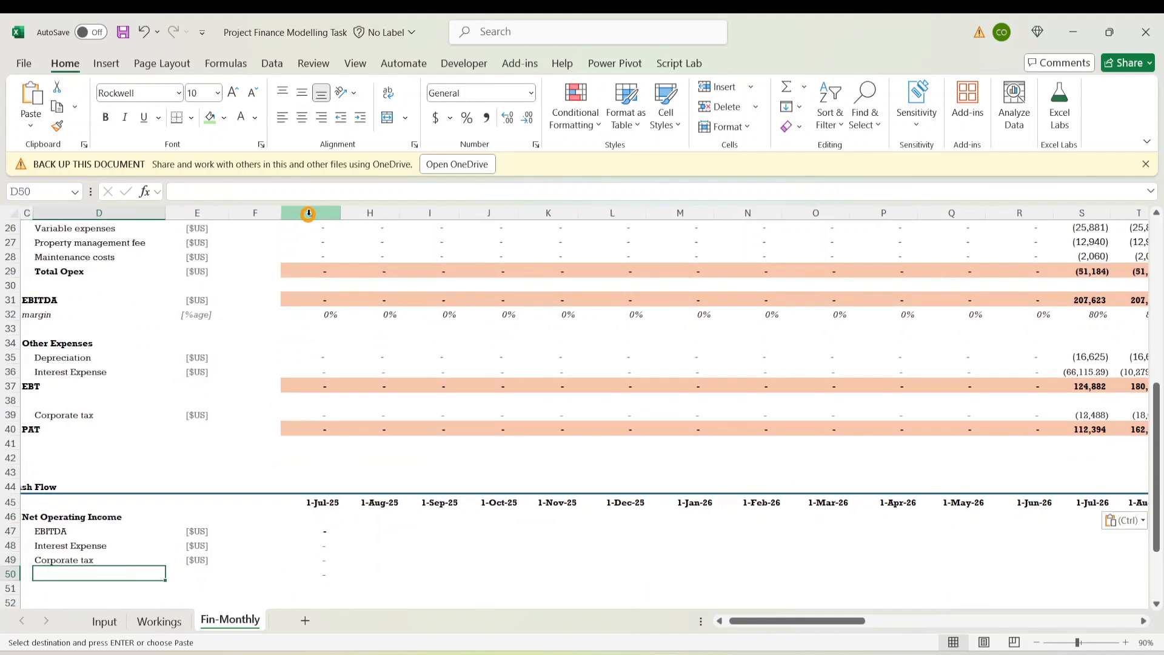
key("Right")
key("Left")
key("Left")
Enter the label 'Total NOI' in D50 and make it bold
key("Right")
type("T")
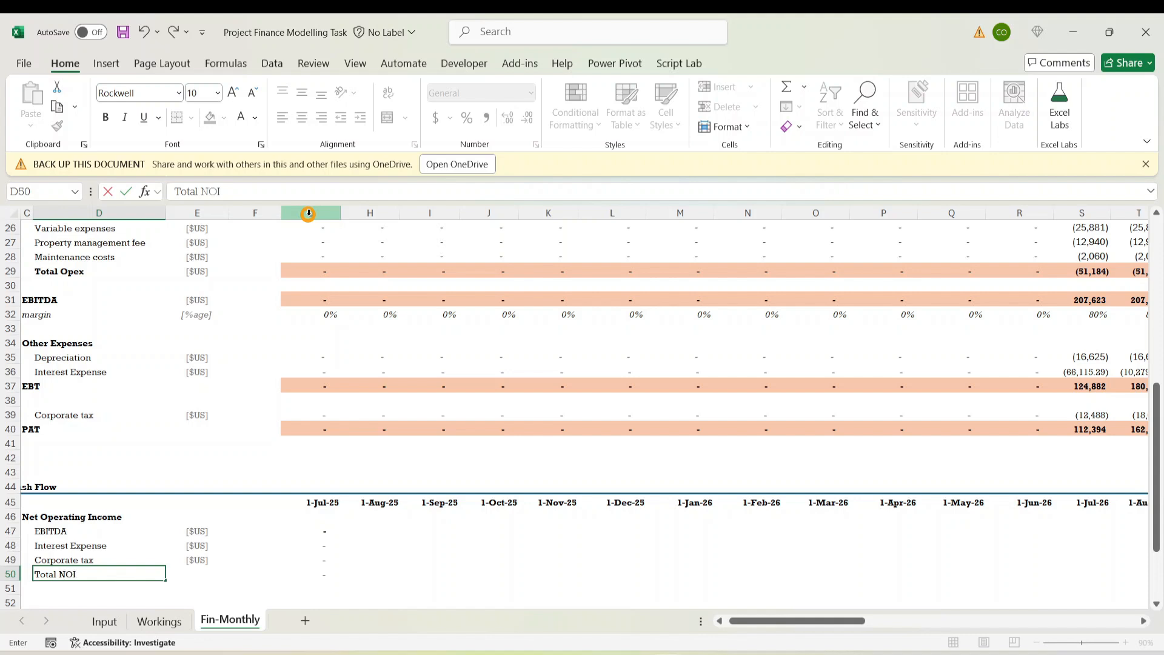
key("Return")
key("Up")
key("ctrl+b")
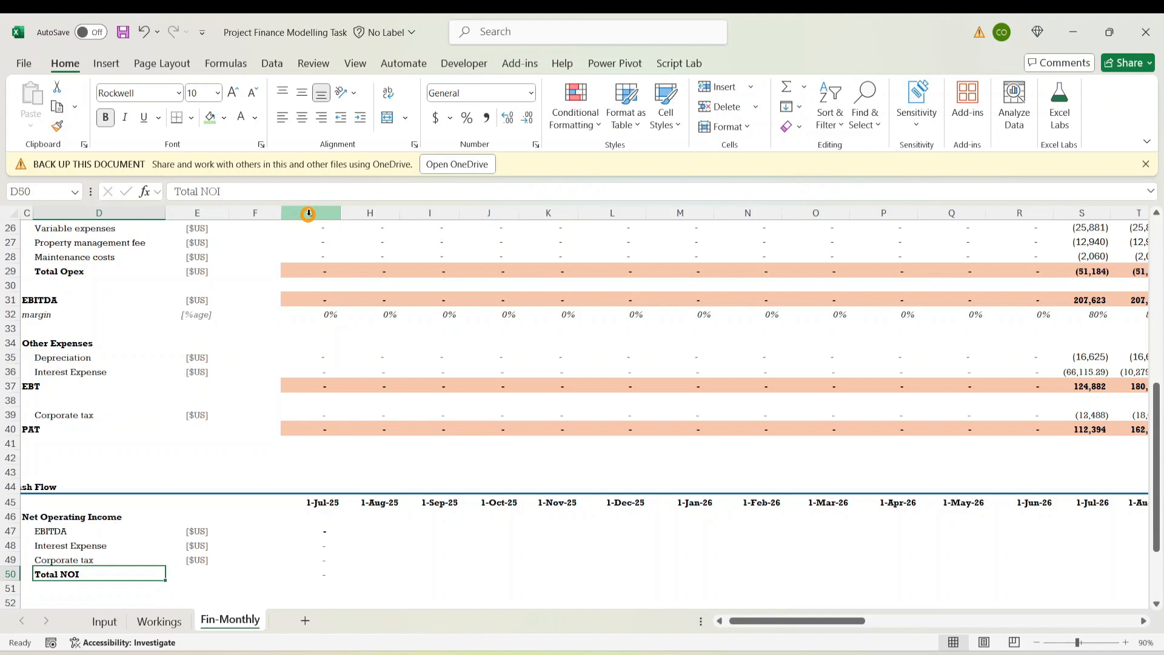
Fill the [$US] unit from E49 down into E50 and bold it
key("Right")
key("Right")
key("Up")
key("Left")
key("shift+Down")
key("ctrl+d")
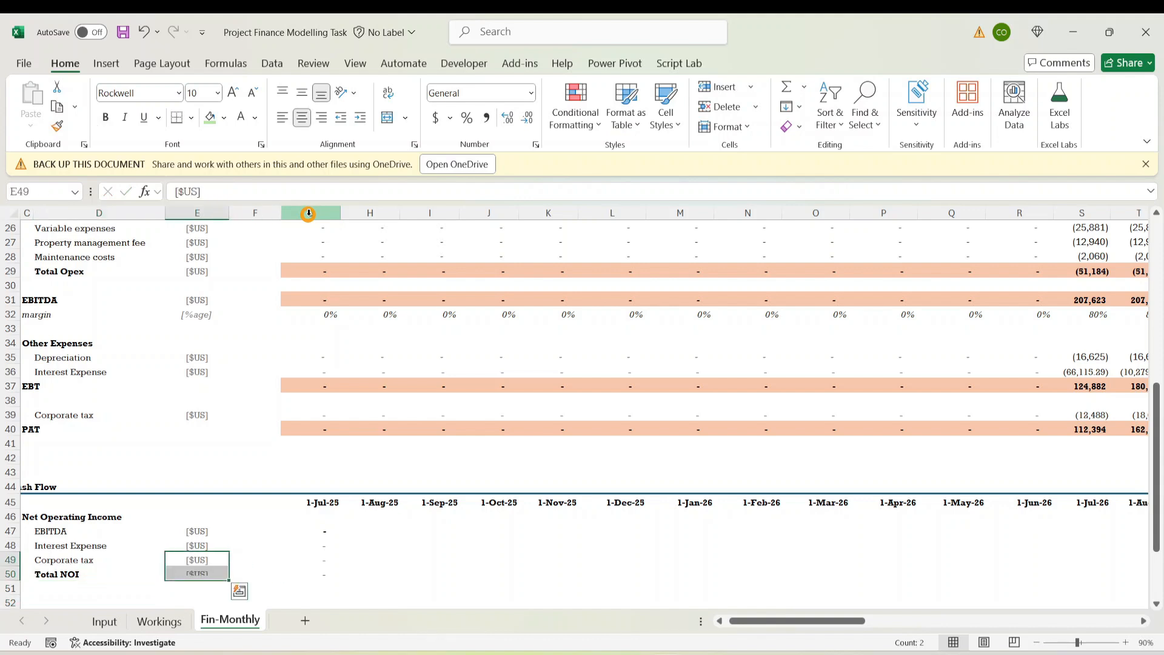
key("Down")
key("ctrl+b")
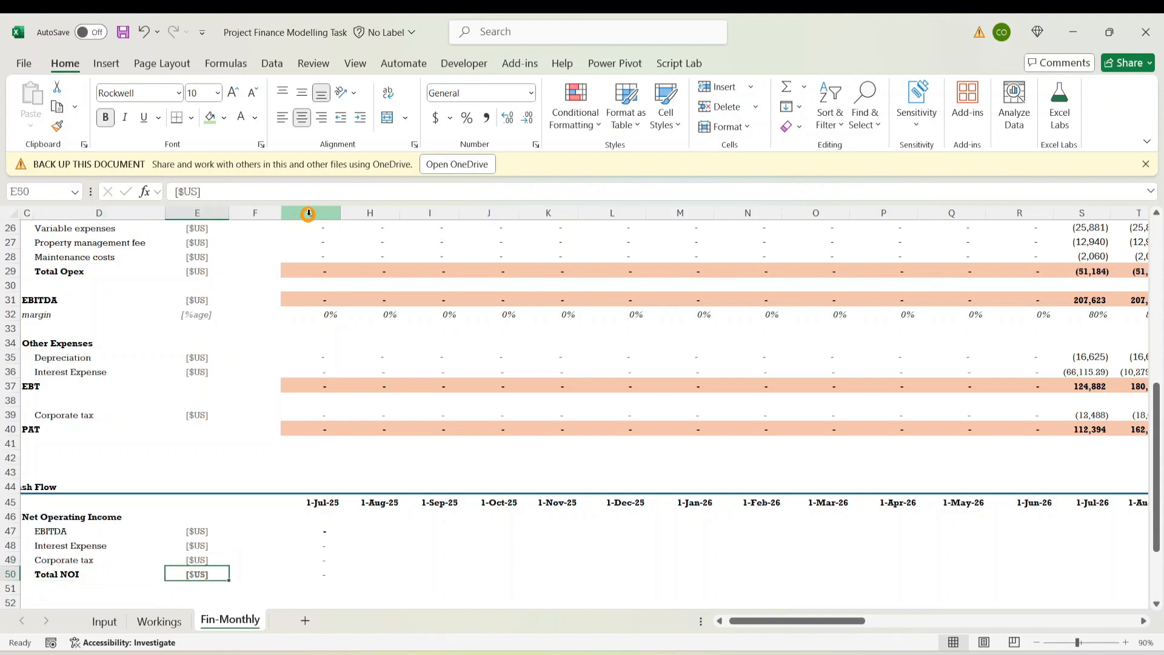
Copy the PAT total's peach formatting from G40 onto the G50 Total NOI total
key("Right")
key("Right")
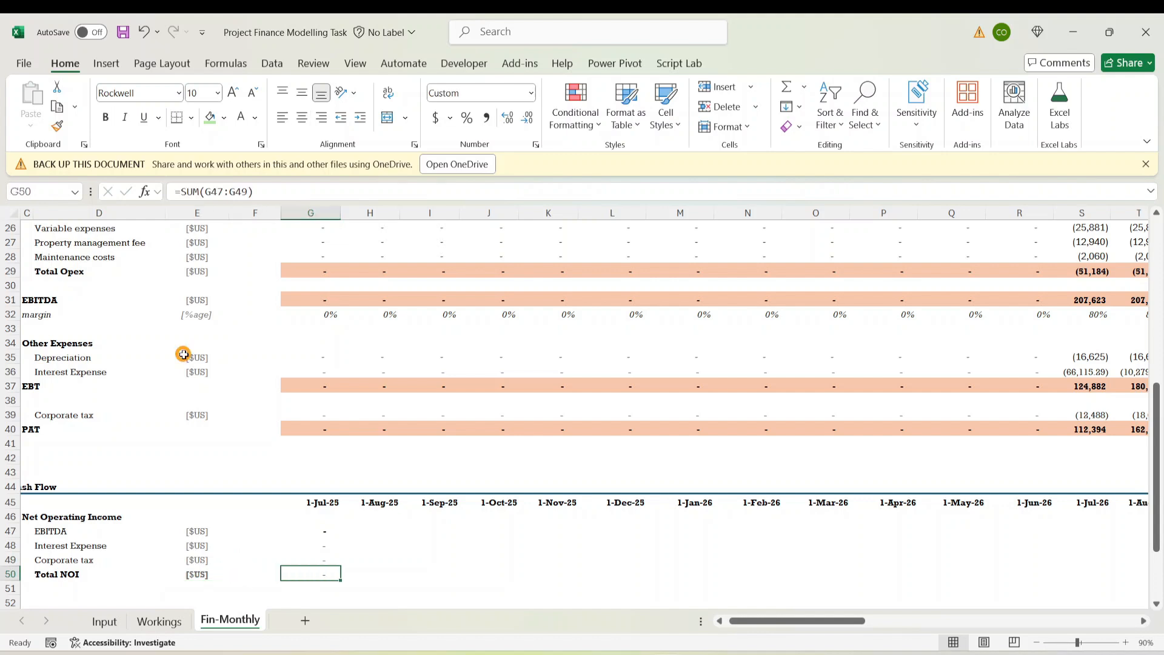
left_click(299, 429)
left_click(57, 125)
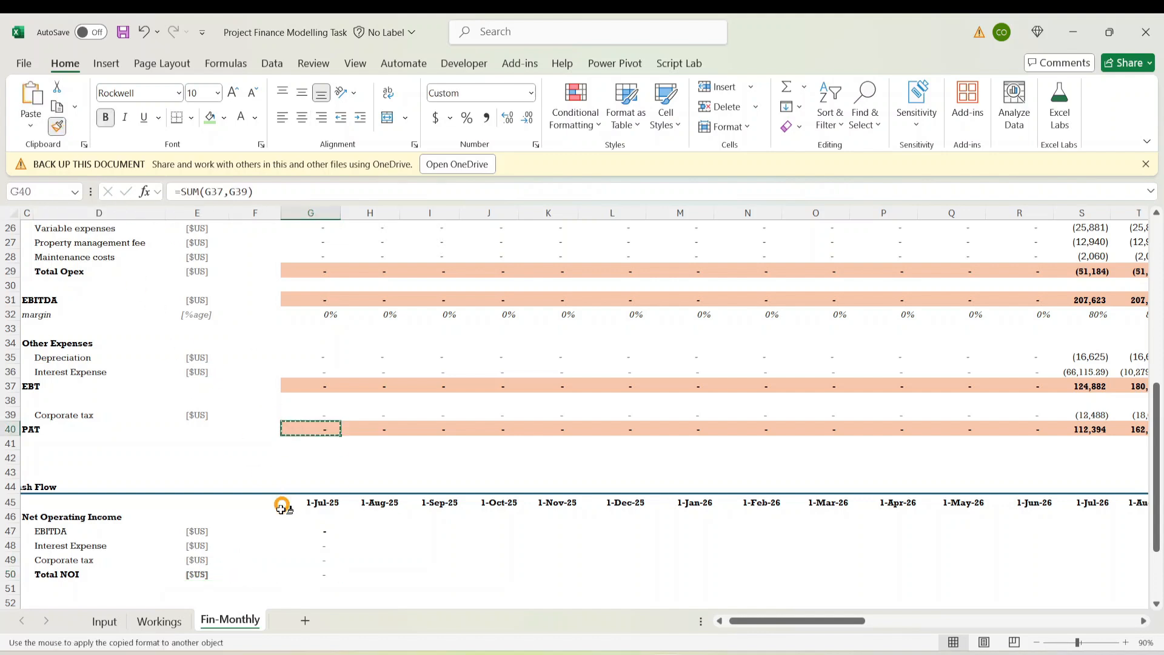
left_click_drag(310, 541, 321, 572)
left_click(321, 573)
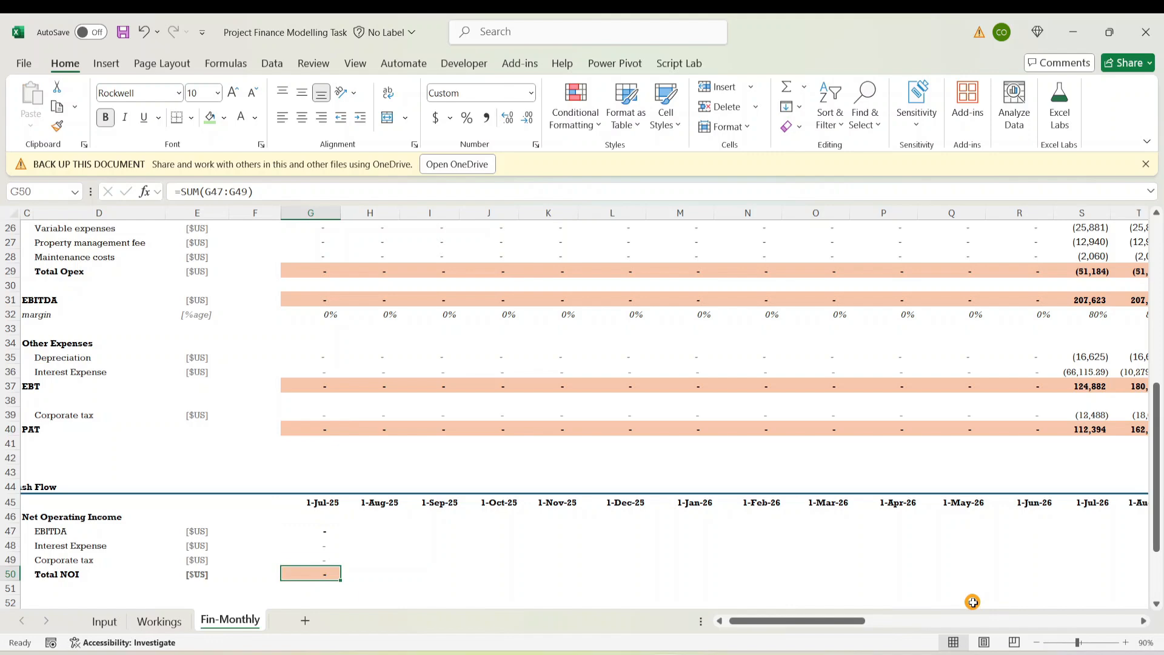
key("Up")
key("Up")
key("Up")
Fill the four NOI rows' formulas right across every month and check the Jul-26 figures
key("shift+Down")
key("shift+Down")
key("shift+Down")
key("ctrl+shift+Right")
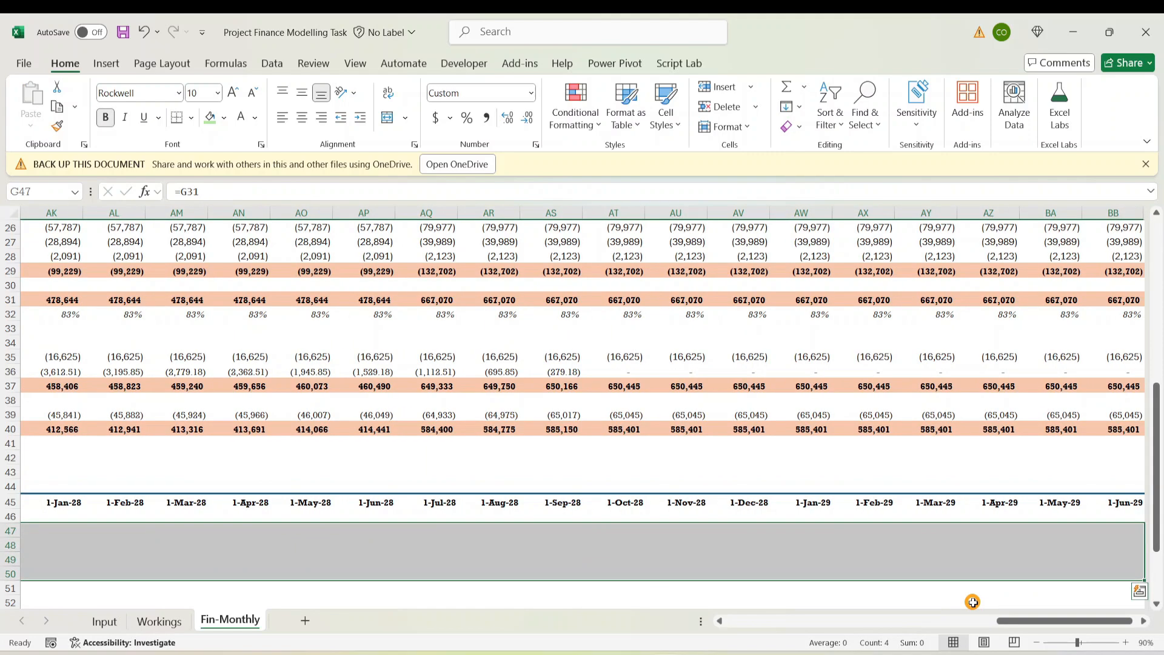
key("ctrl+r")
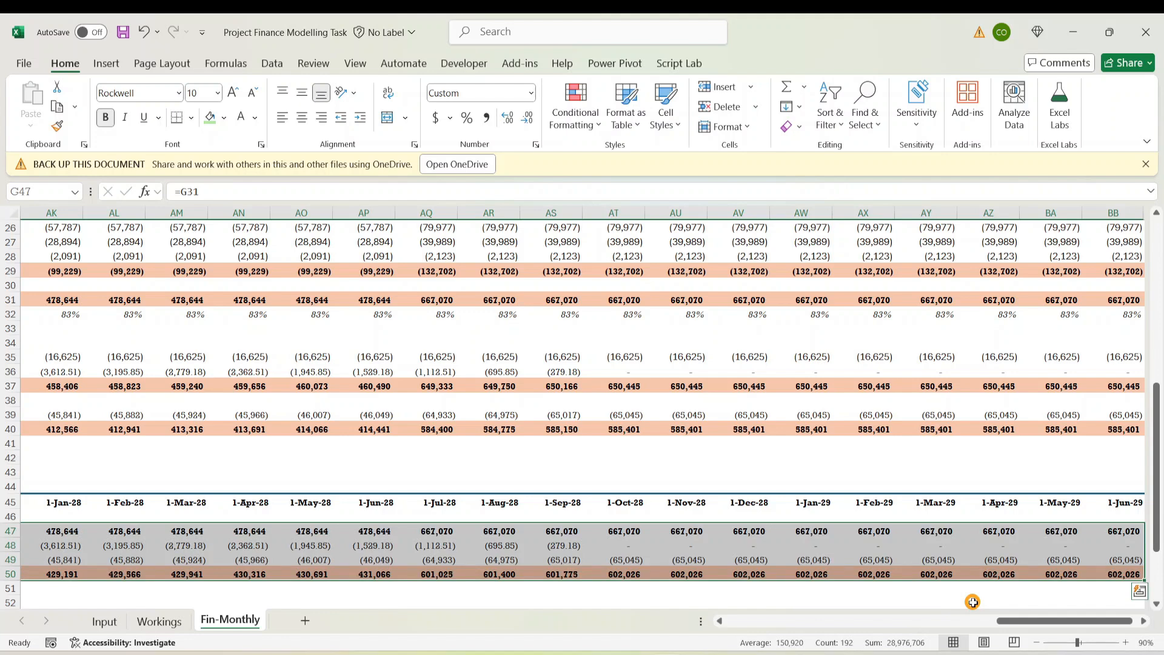
key("Down")
key("Down")
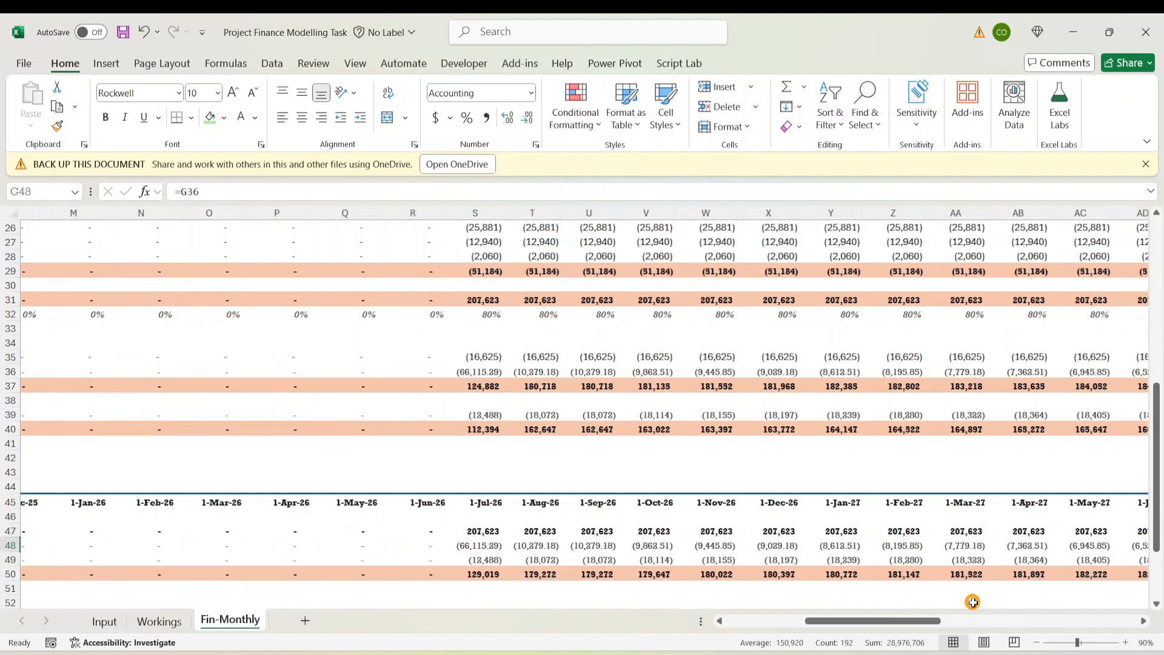
key("Up")
key("Up")
key("Right")
key("Right")
key("Right")
key("Right")
key("Right")
key("Right")
key("Right")
key("Right")
key("Right")
key("Right")
key("Right")
key("Right")
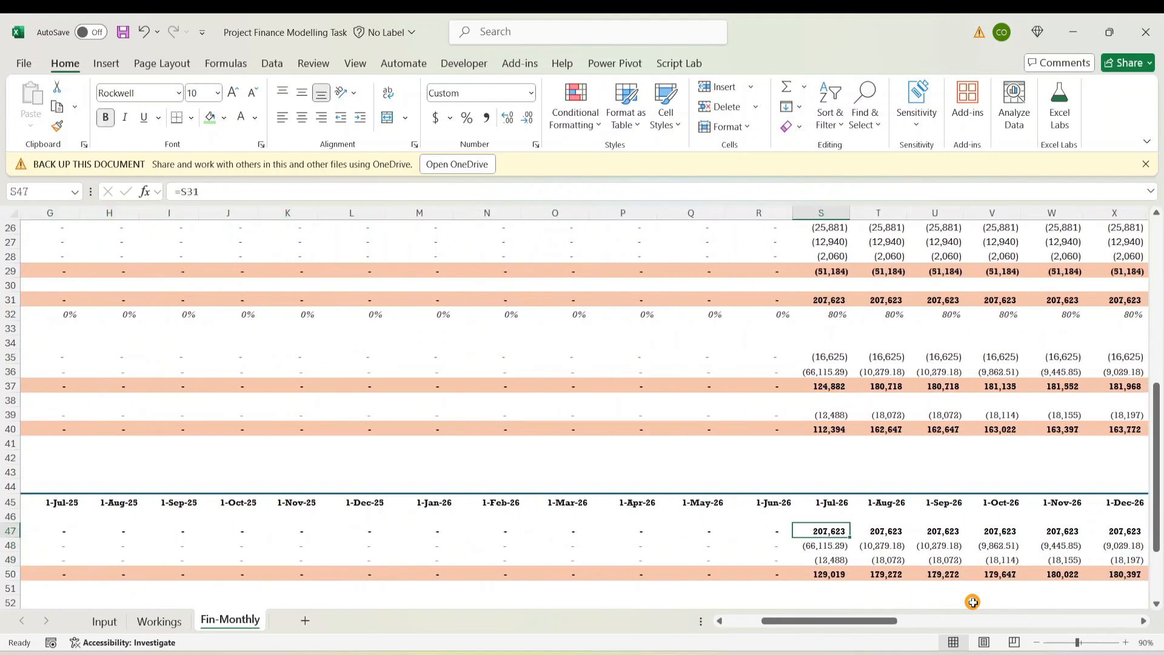
key("Down")
key("Down")
key("Down")
key("Down")
Review the interest expense, corporate tax, Total NOI and EBITDA link formulas
key("Up")
key("Up")
key("Up")
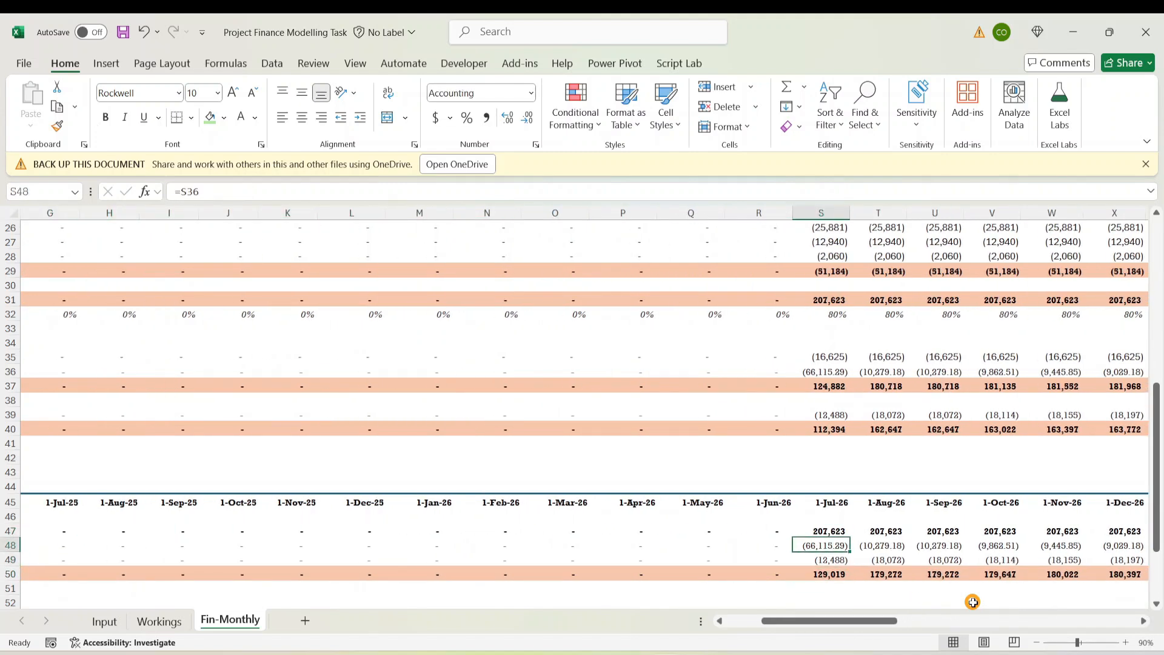
key("Up")
key("Down")
key("Down")
key("Down")
key("Down")
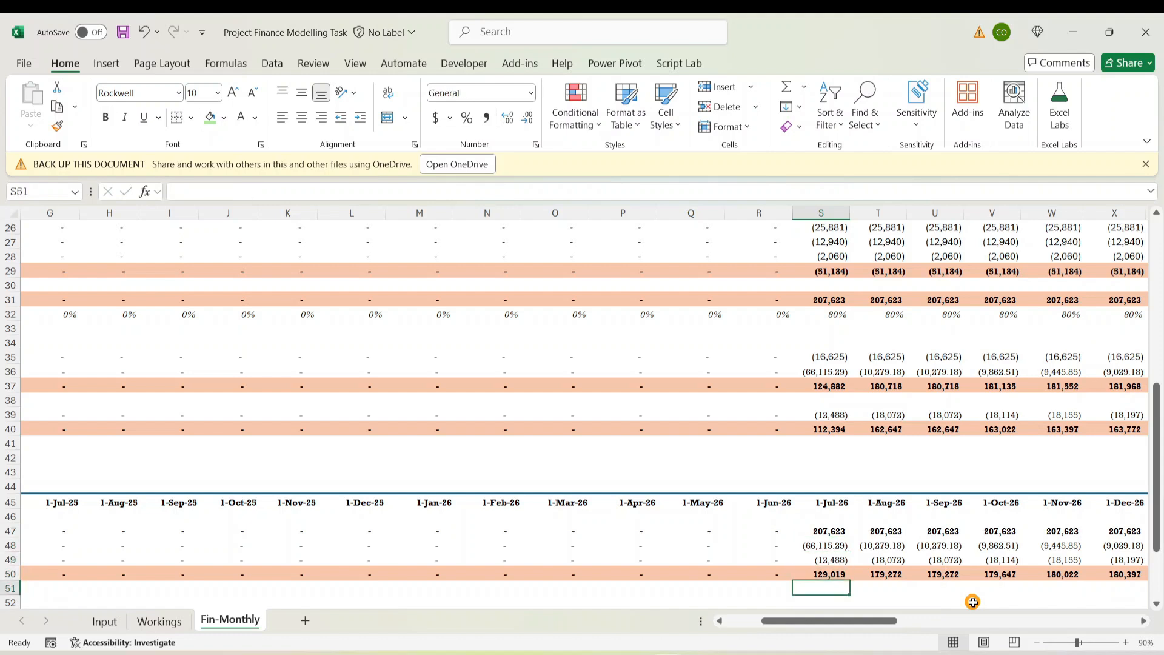
key("Up")
key("Up")
key("Up")
key("Up")
key("Up")
key("Up")
key("Up")
key("Up")
key("Up")
key("Up")
key("Up")
key("Down")
key("Down")
key("Down")
key("Down")
key("Down")
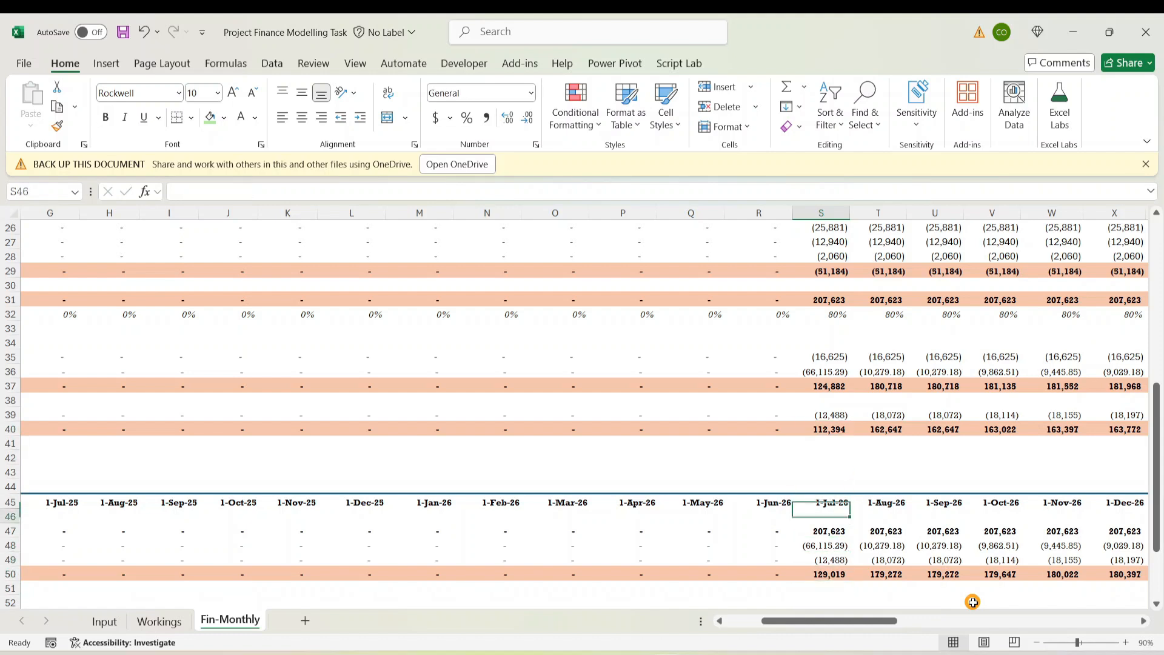
key("Down")
key("Down")
key("Down")
key("Down")
key("Down")
key("Down")
key("Up")
key("Up")
key("Up")
key("Up")
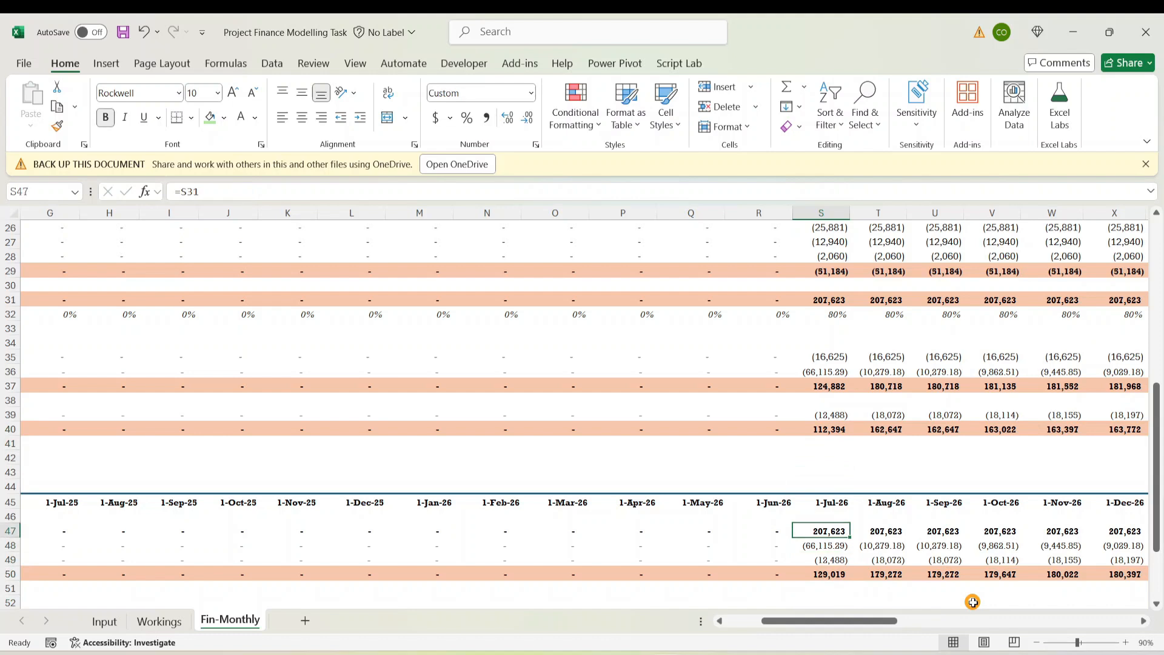
key("Down")
key("Down")
key("Down")
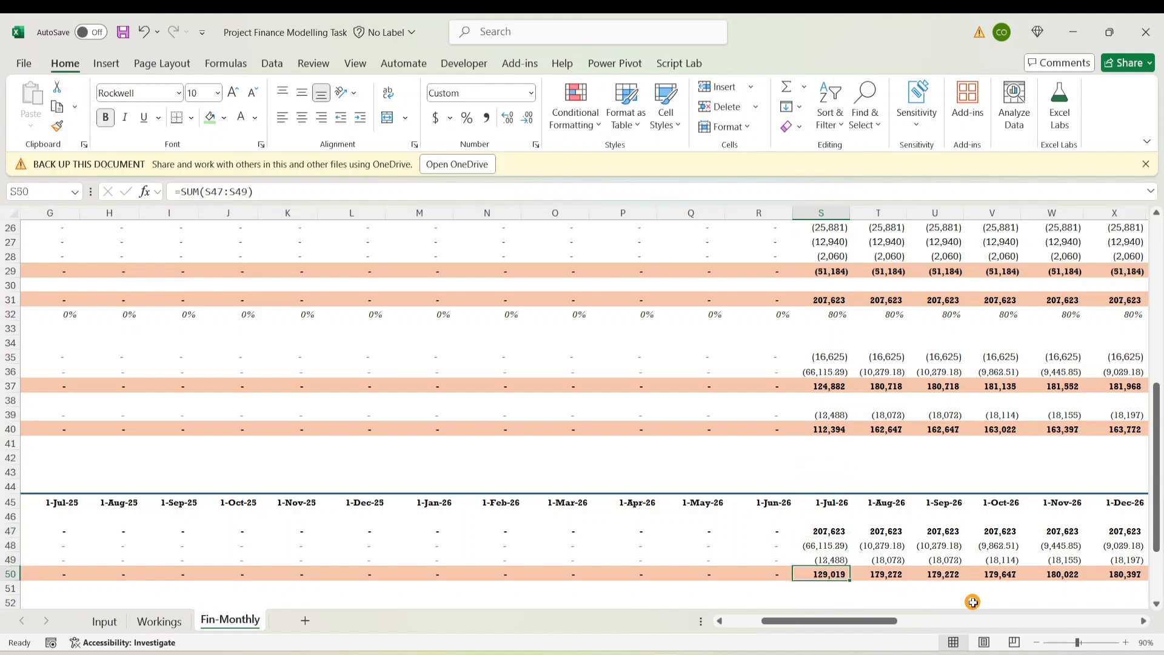
key("Up")
key("Up")
key("Up")
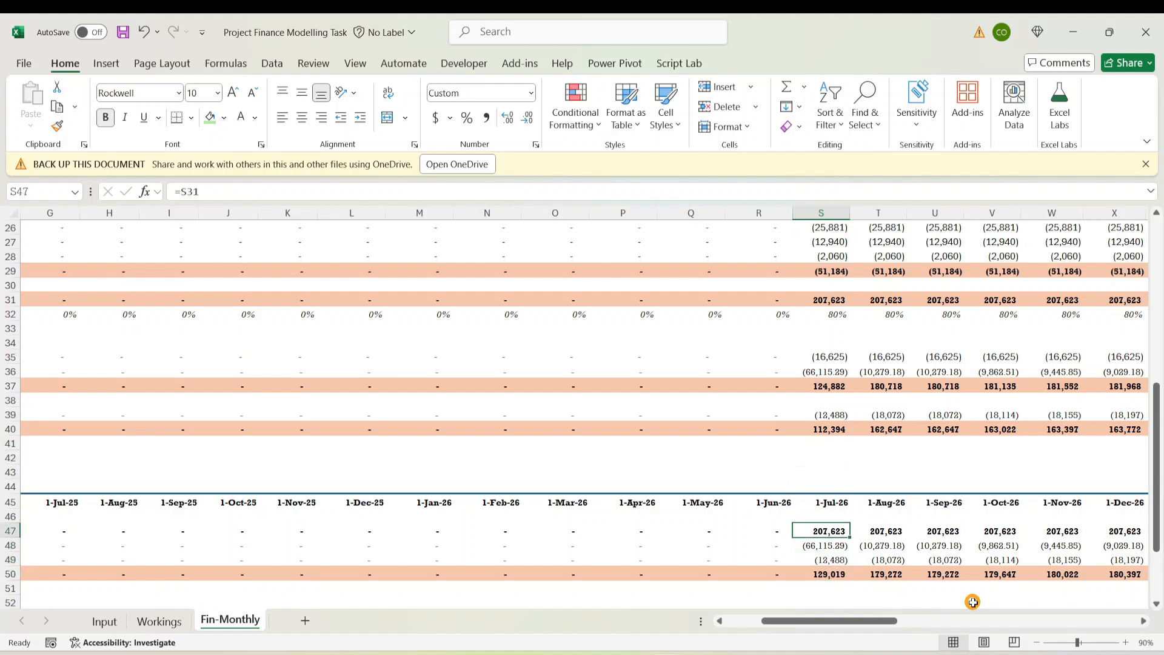
Undo that fill, then copy G47:G50 right through column BB with Ctrl+R
key("ctrl+z")
key("Left")
key("Left")
key("Left")
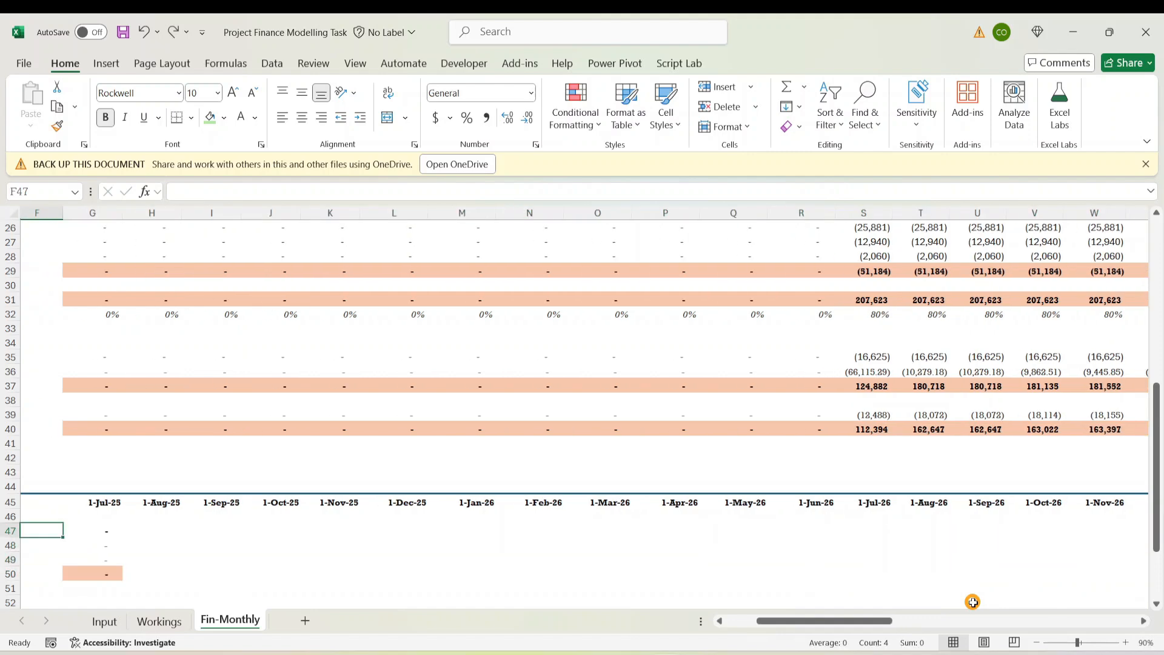
key("Right")
key("Right")
key("Right")
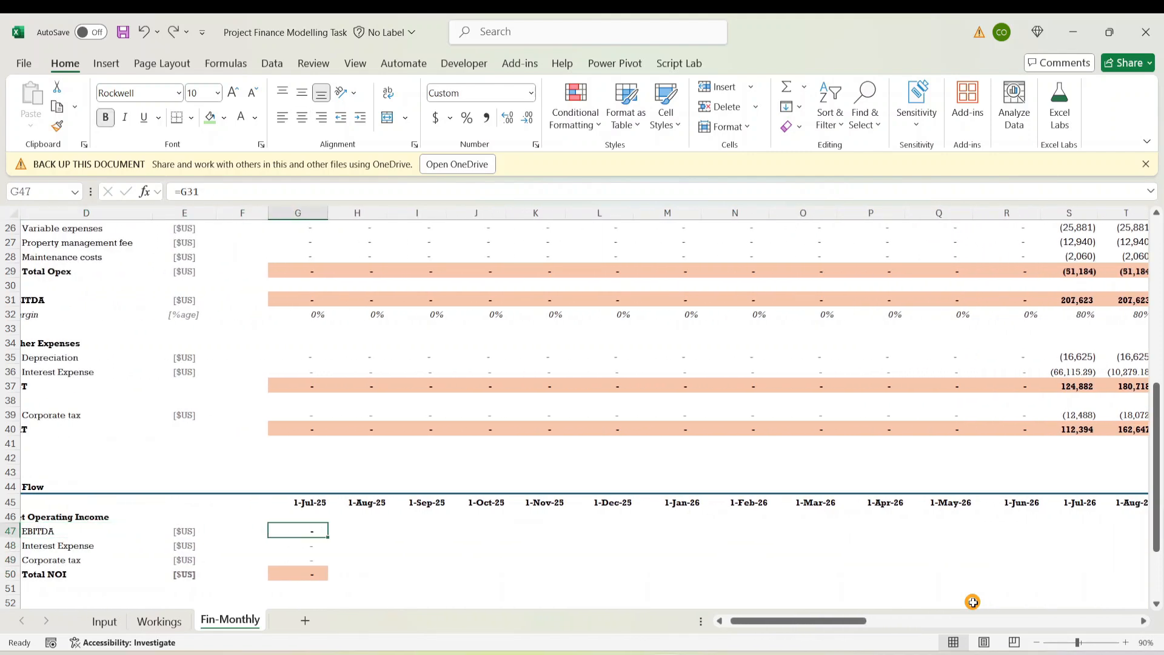
key("shift+Down")
key("shift+Down")
key("shift+Down")
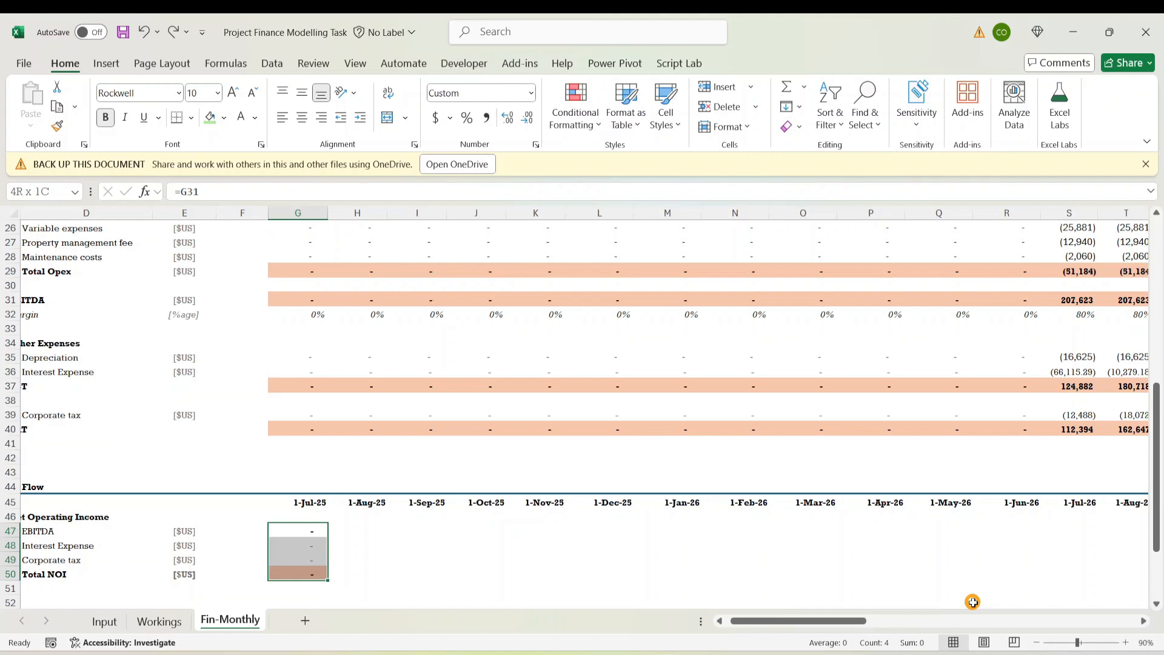
key("ctrl+shift+Right")
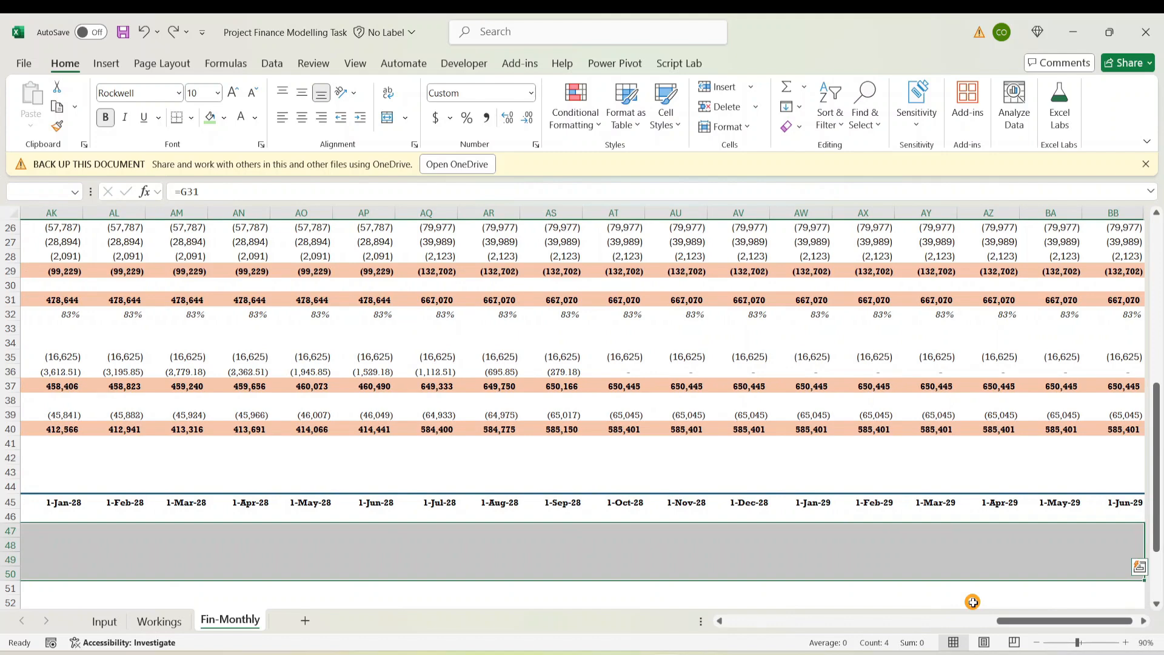
key("ctrl+r")
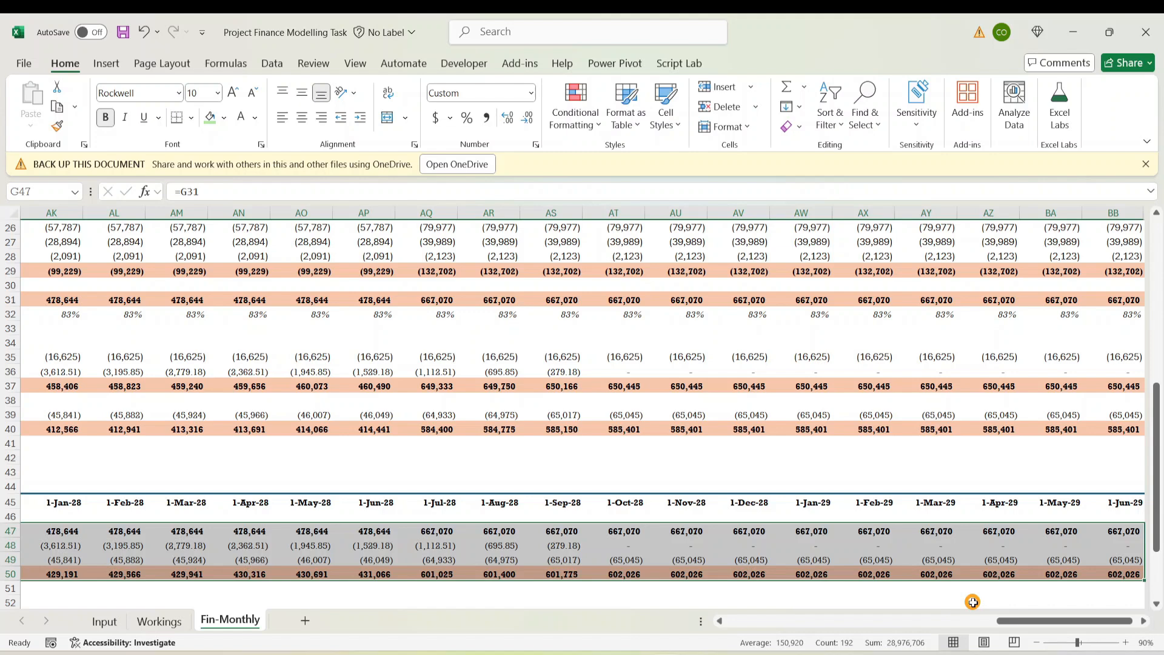
key("Right")
key("Right")
key("Right")
key("Right")
key("Right")
key("Right")
key("Right")
key("Right")
key("Right")
key("Right")
key("Right")
key("Right")
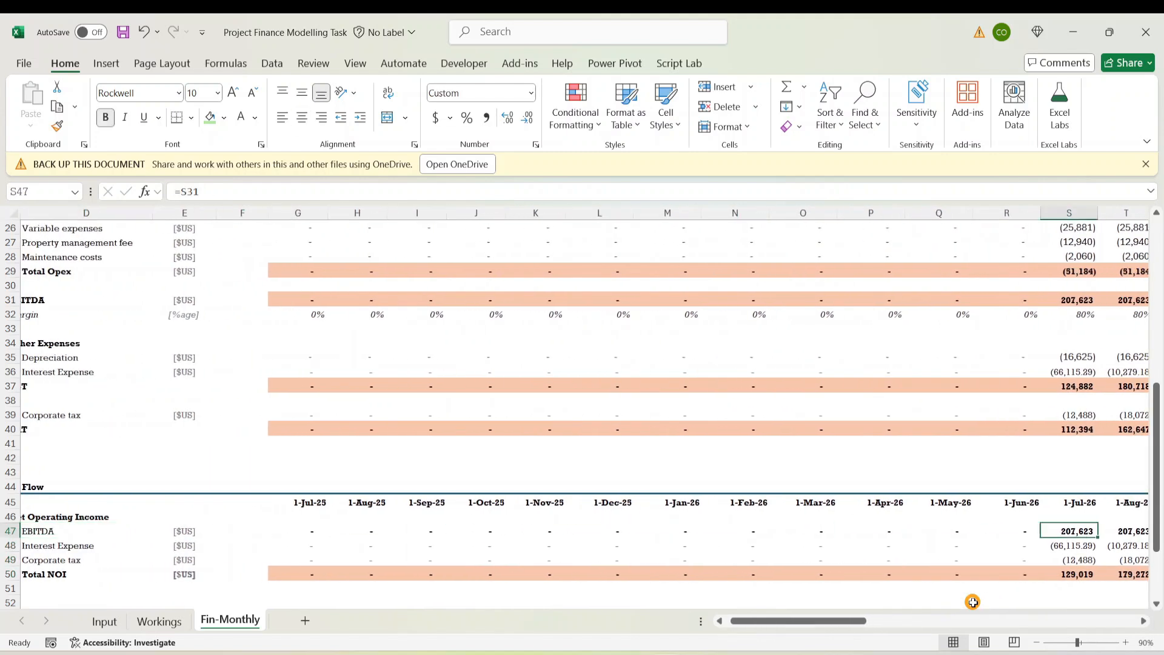
Check the EBITDA links month by month through Jun-26 and Jul-26
key("Right")
key("Right")
key("Right")
key("Right")
key("Right")
key("Right")
key("Right")
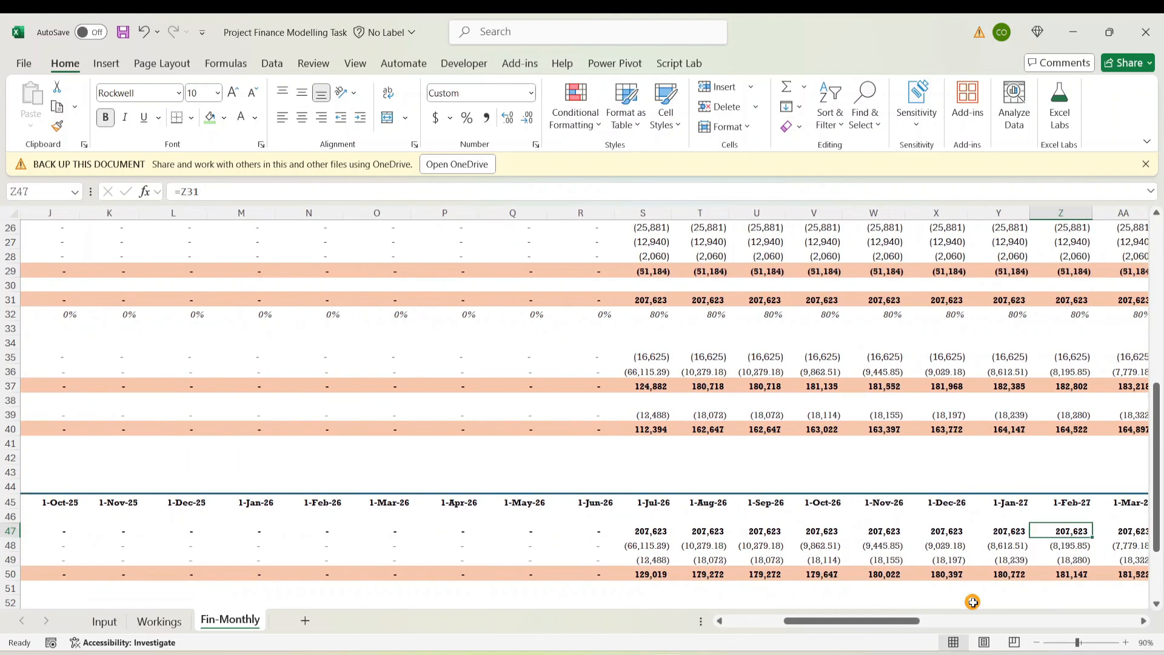
key("Left")
key("Left")
key("Left")
key("Left")
key("Left")
key("Left")
key("Left")
key("Left")
key("Left")
key("Left")
key("Left")
key("Left")
key("Left")
key("Left")
key("Left")
key("Left")
key("Left")
key("Left")
key("Left")
key("Left")
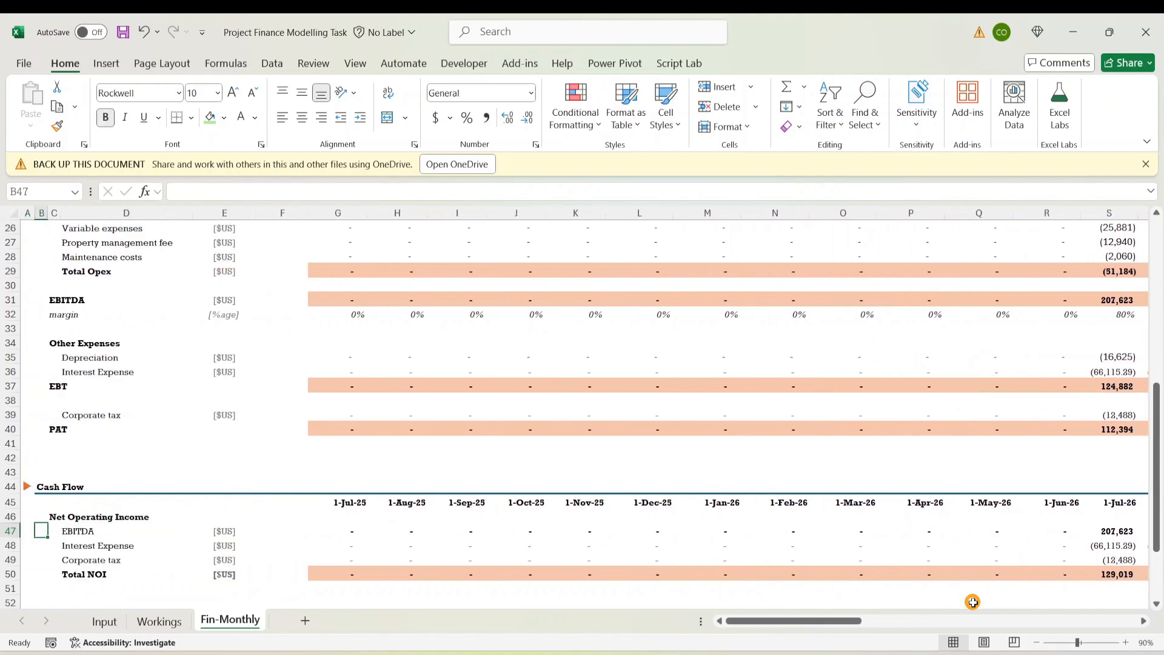
key("Right")
key("Right")
key("Right")
key("Right")
key("Right")
key("ctrl+shift+Right")
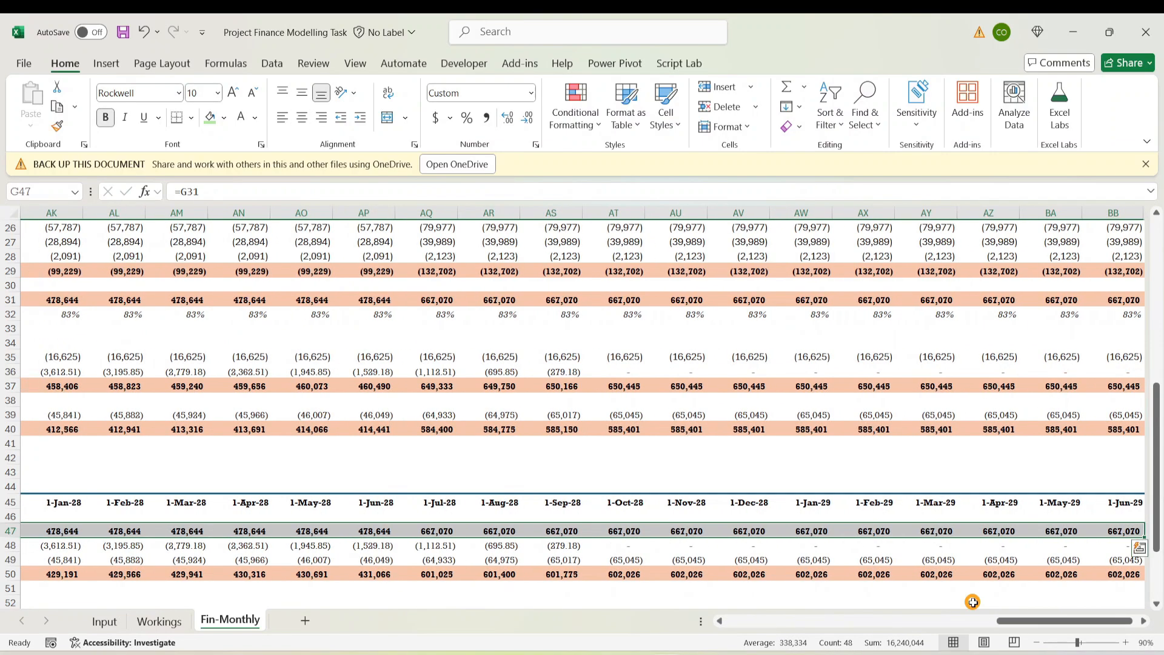
key("ctrl+BackSpace")
key("Right")
key("Right")
key("Right")
key("Right")
key("Right")
key("Right")
key("Right")
key("Right")
key("Right")
key("Right")
key("Right")
key("Right")
key("Right")
key("Right")
key("Right")
key("Right")
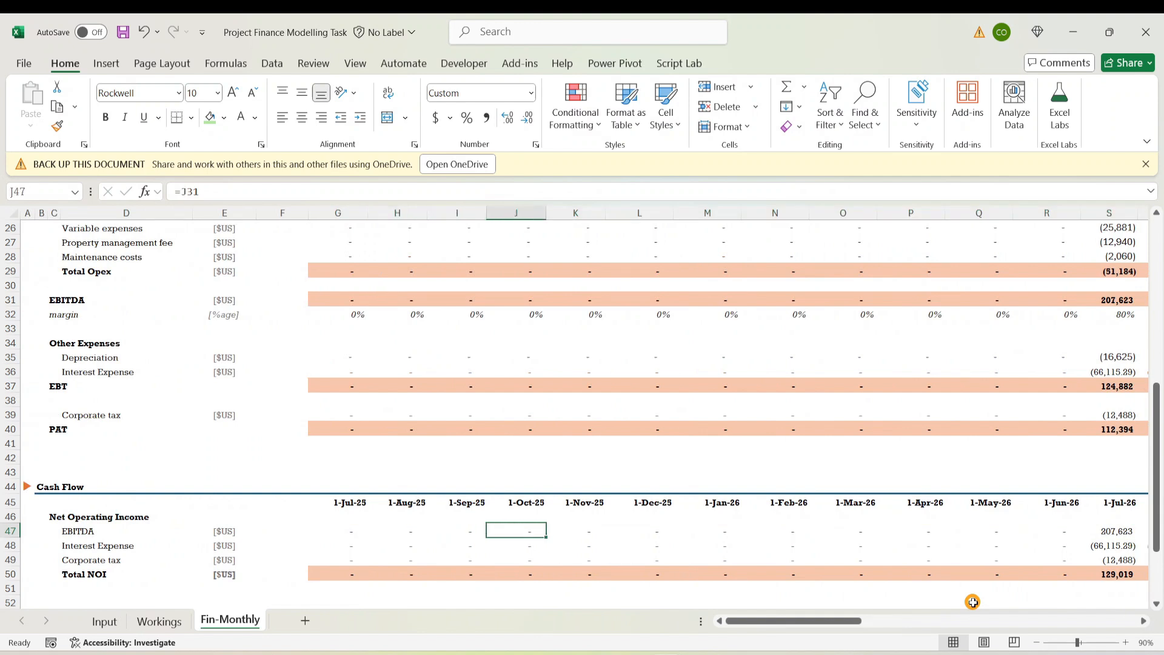
key("Left")
key("Left")
key("Left")
key("Left")
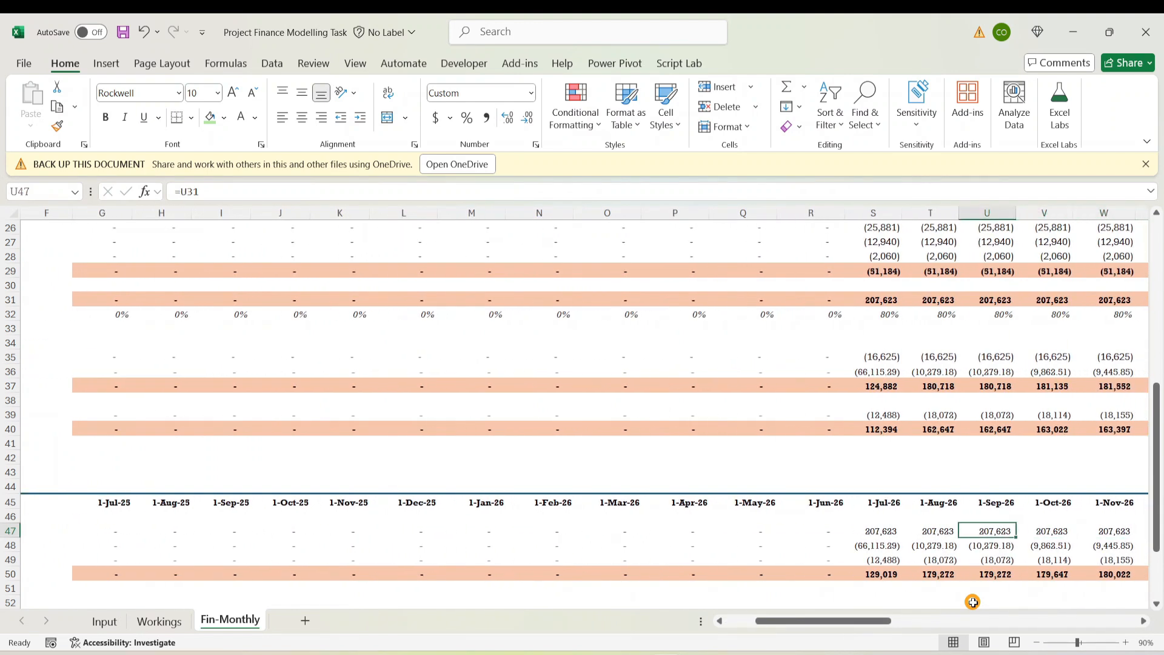
key("Right")
key("Left")
key("Left")
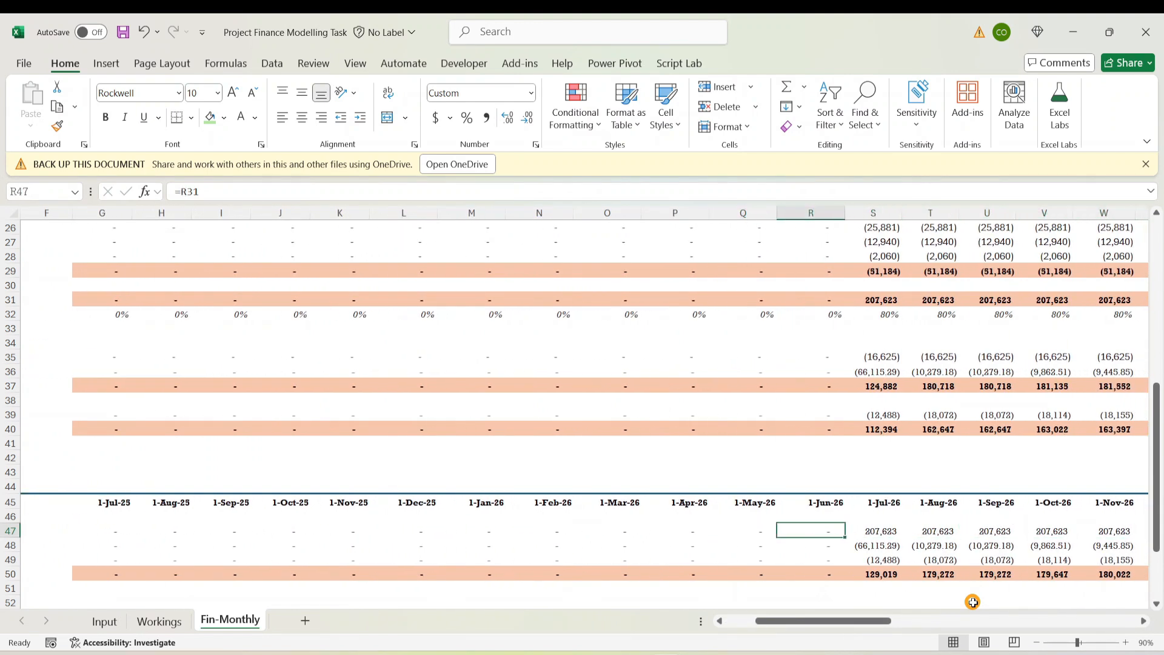
key("Right")
Remove both decimals from the Interest Expense row from Jul-26 across all months
key("Down")
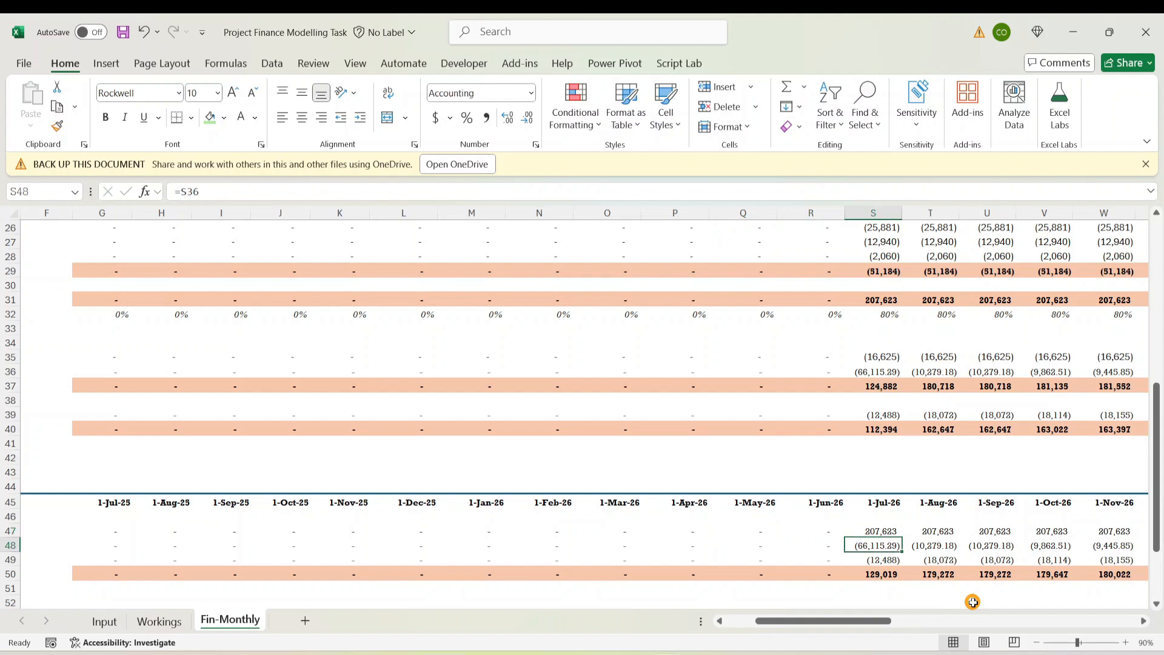
key("Up")
key("Down")
key("shift+Down")
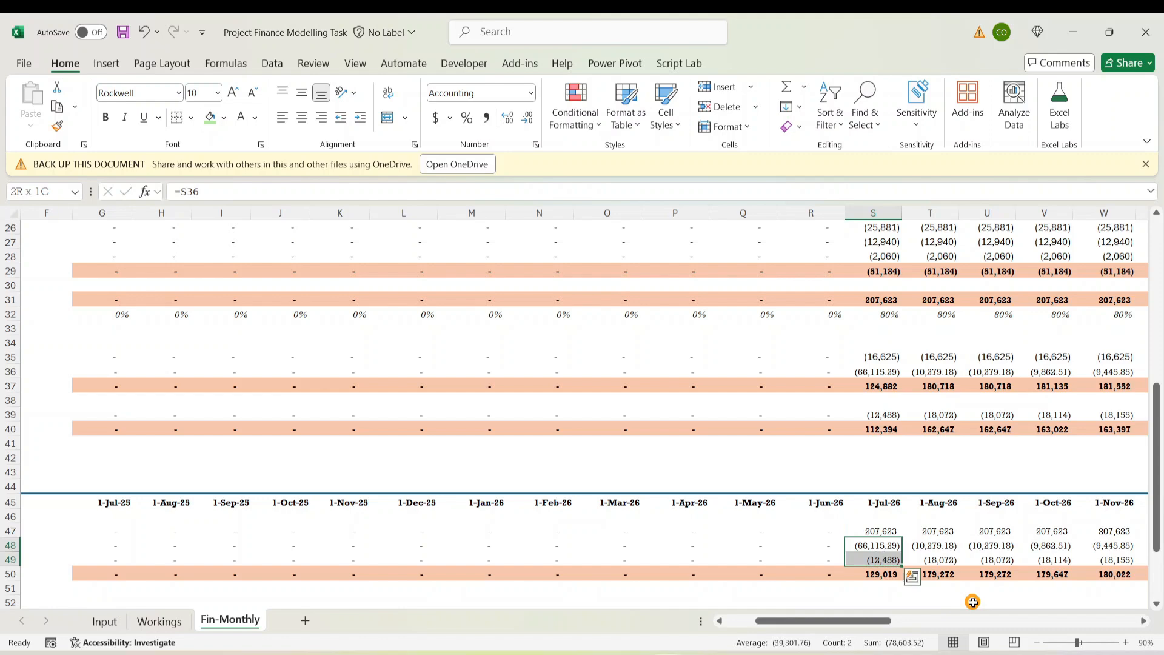
key("Down")
key("Down")
key("Down")
key("Up")
key("Up")
key("Up")
key("Up")
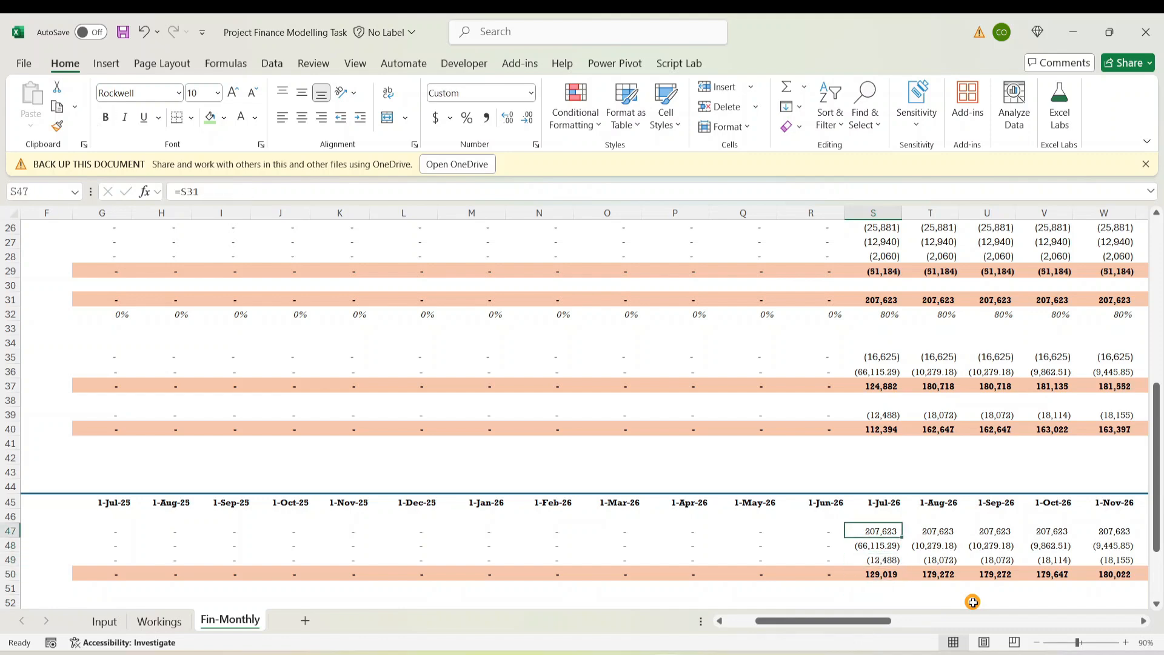
key("Down")
key("ctrl+shift+Right")
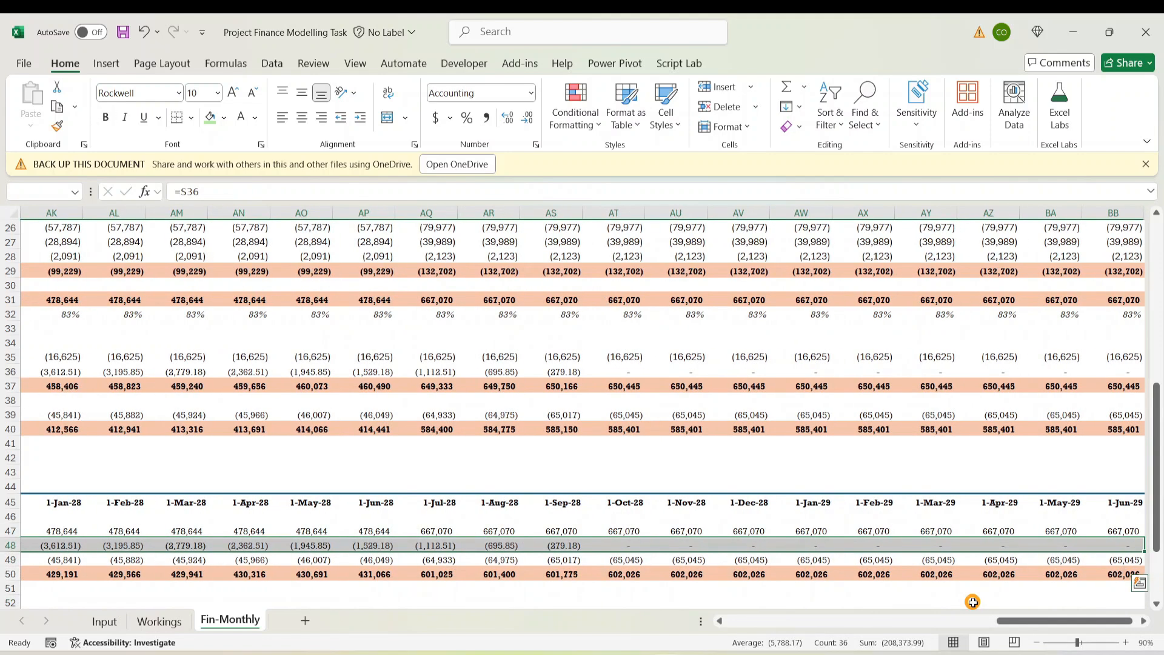
left_click(527, 117)
left_click(527, 117)
Check the Total NOI formulas across the months, starting at Jul-26
left_click(595, 516)
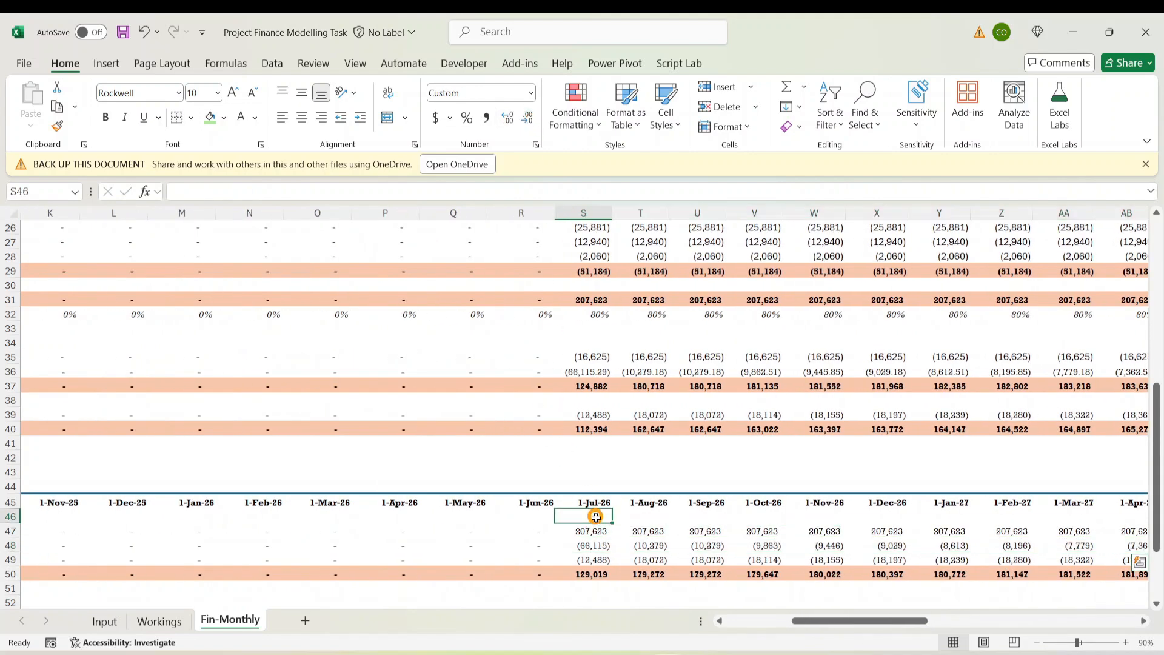
left_click(576, 574)
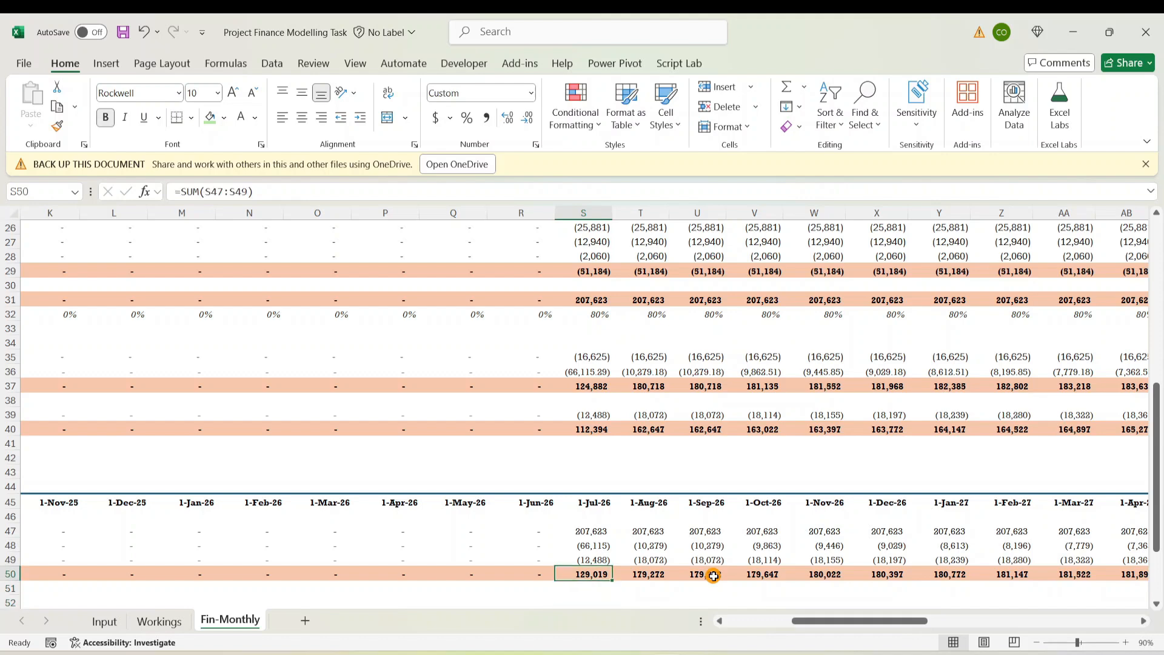
key("Left")
key("Left")
key("Left")
key("Left")
key("Left")
key("Left")
key("Left")
key("Left")
key("Left")
key("Left")
key("Left")
key("Left")
key("Left")
key("Left")
key("Left")
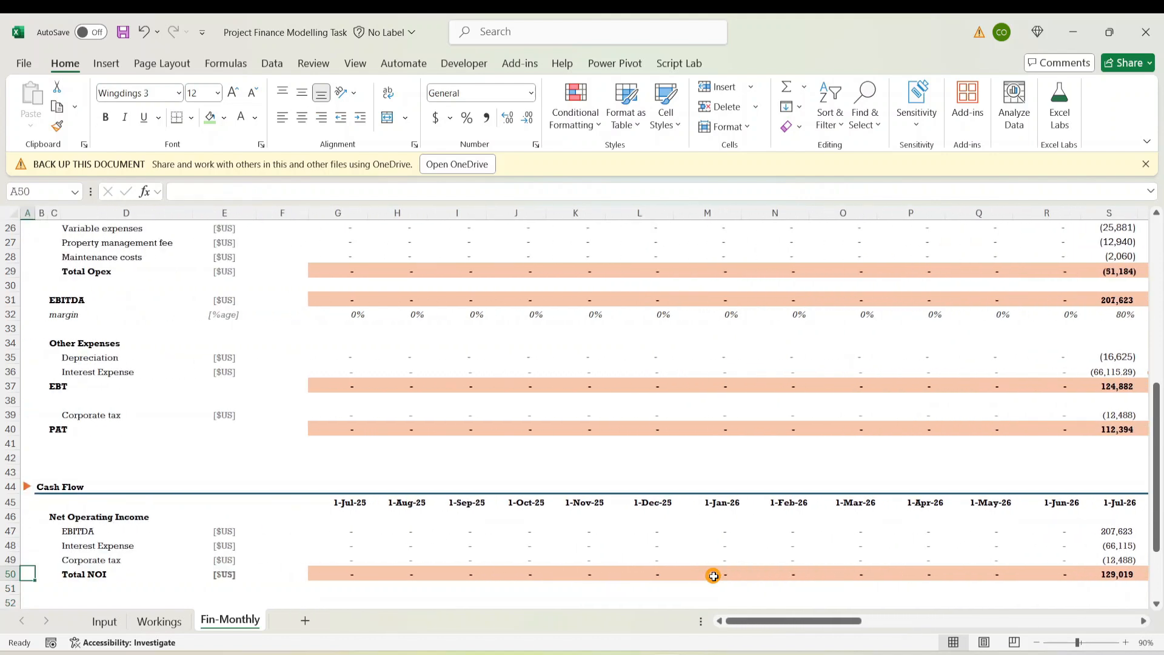
key("Right")
key("Right")
key("Right")
key("Right")
key("Right")
key("Right")
key("Right")
key("Right")
key("Right")
key("Right")
key("Right")
key("Right")
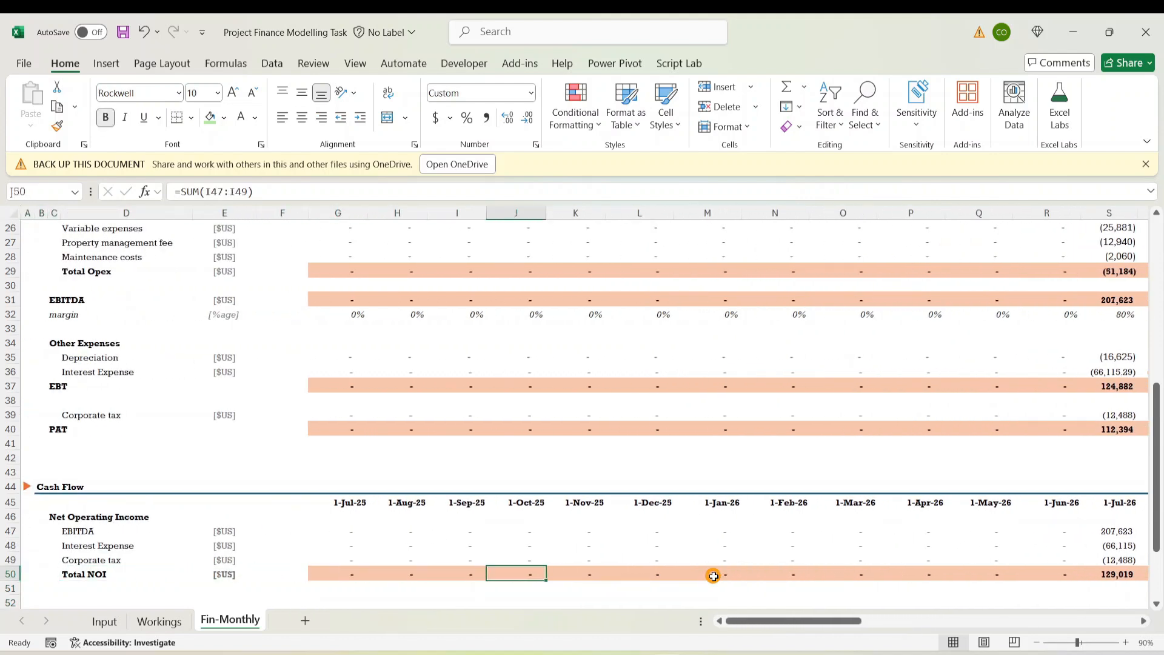
key("Down")
key("Down")
key("Down")
key("Down")
key("Down")
key("Down")
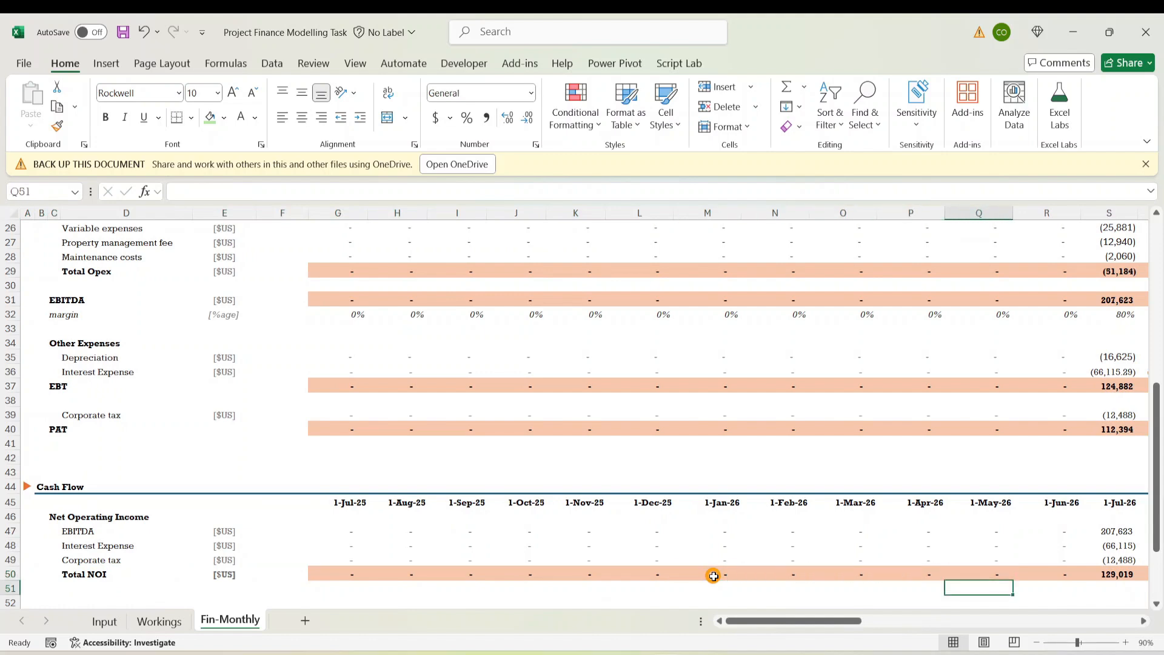
key("Left")
key("Left")
key("Left")
key("Left")
key("Left")
key("Left")
key("Left")
key("Left")
key("Left")
key("Left")
key("Left")
key("Left")
key("Left")
key("Left")
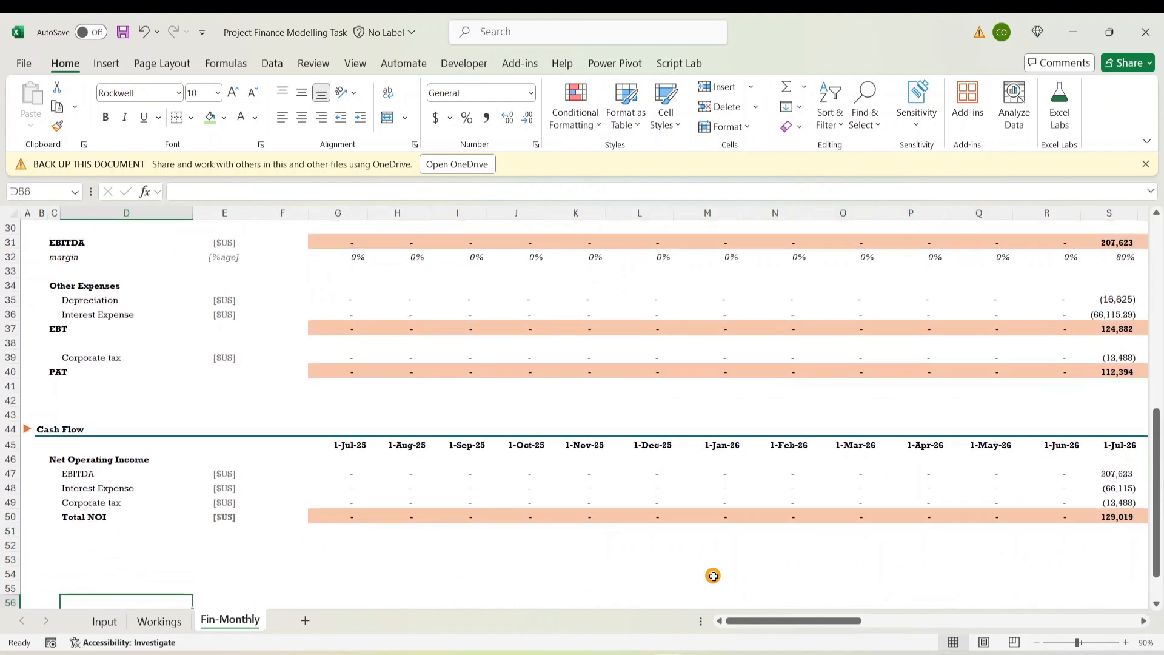
Enter the heading 'Less Debt Repayment' in C52 below Total NOI
key("Up")
key("Up")
key("Up")
key("Up")
key("Right")
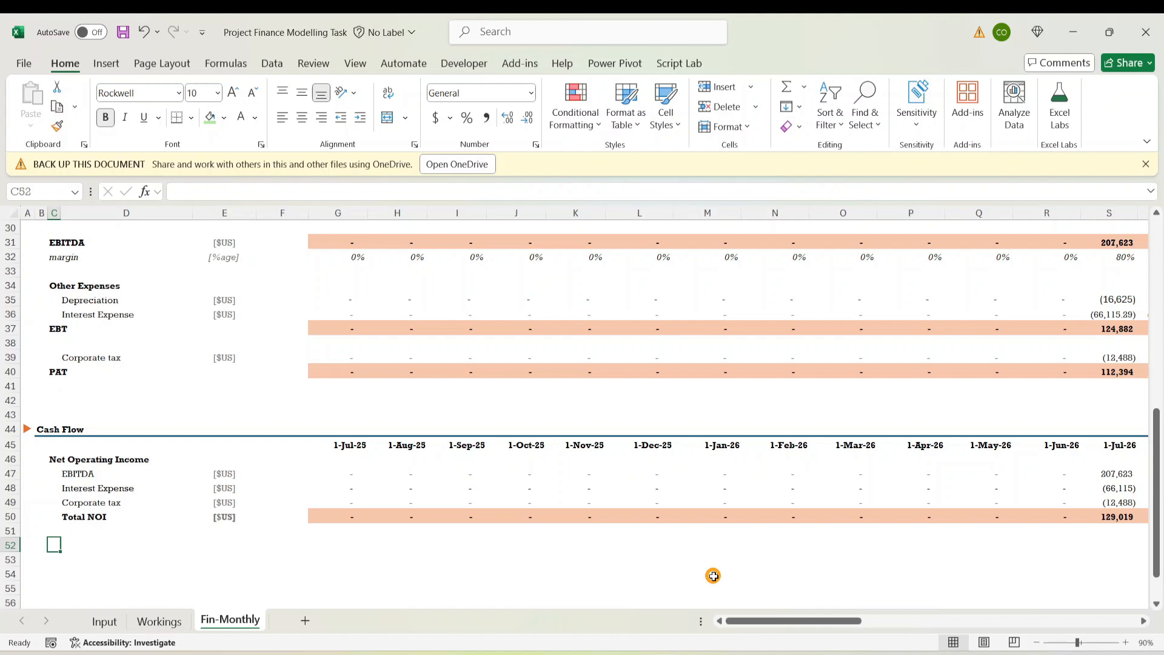
type("Less Debt Repayment")
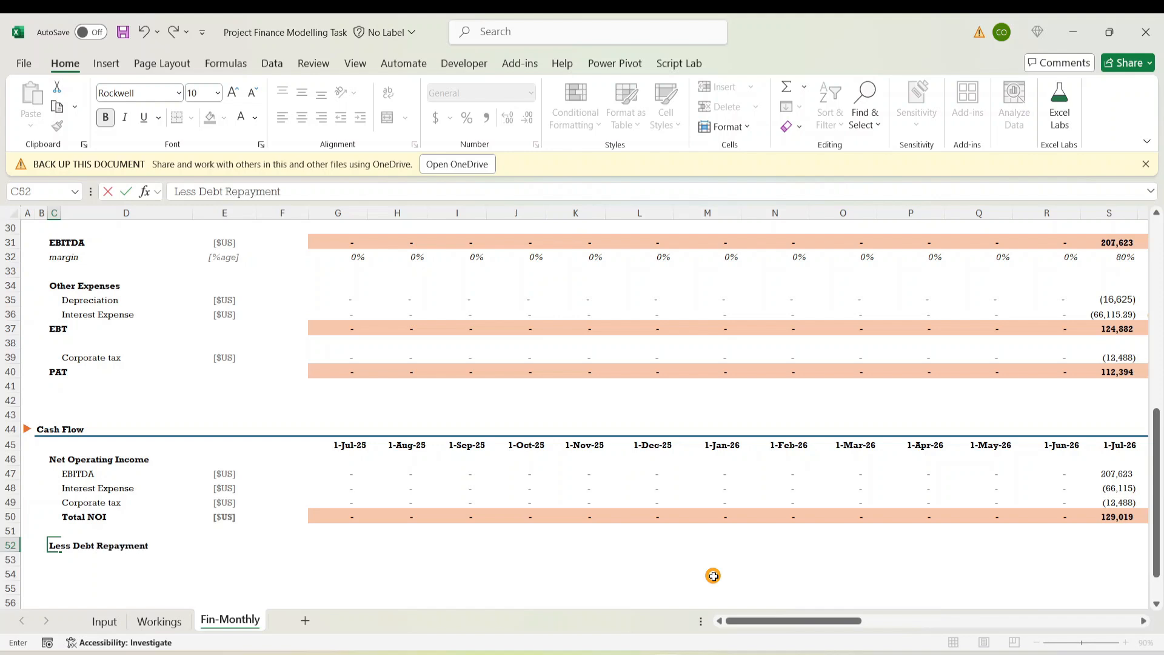
key("ctrl+Return")
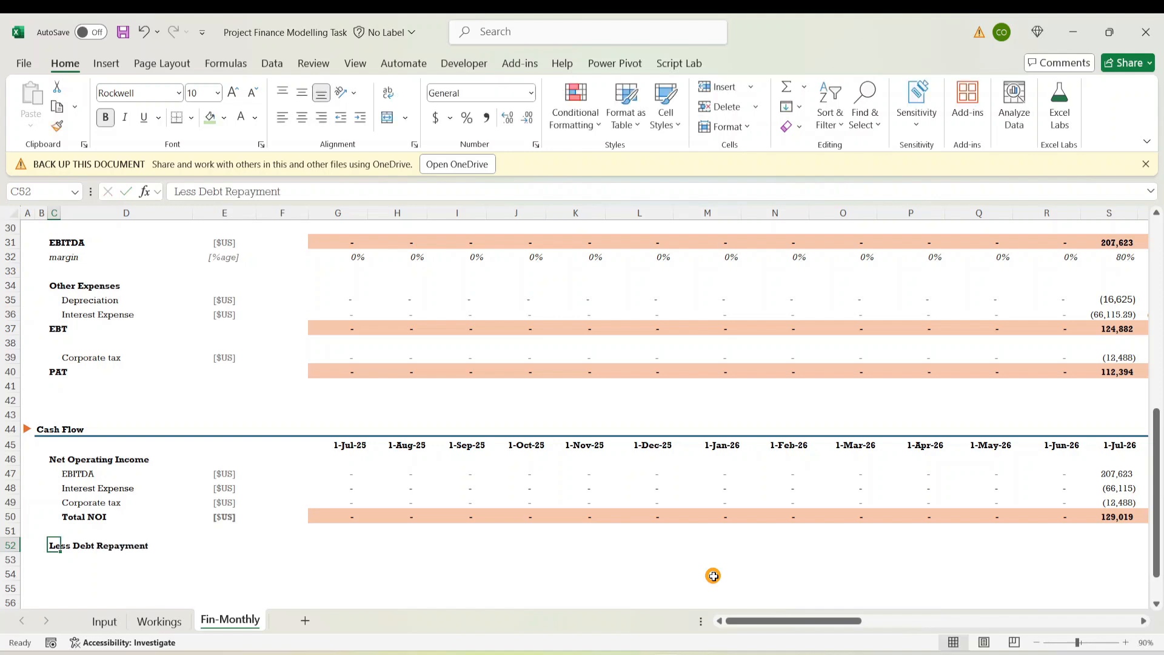
key("Down")
key("Up")
key("Right")
key("Down")
Link G53 to the first month's Pay Down value with =Workings!G35
key("Up")
type("=")
left_click(159, 621)
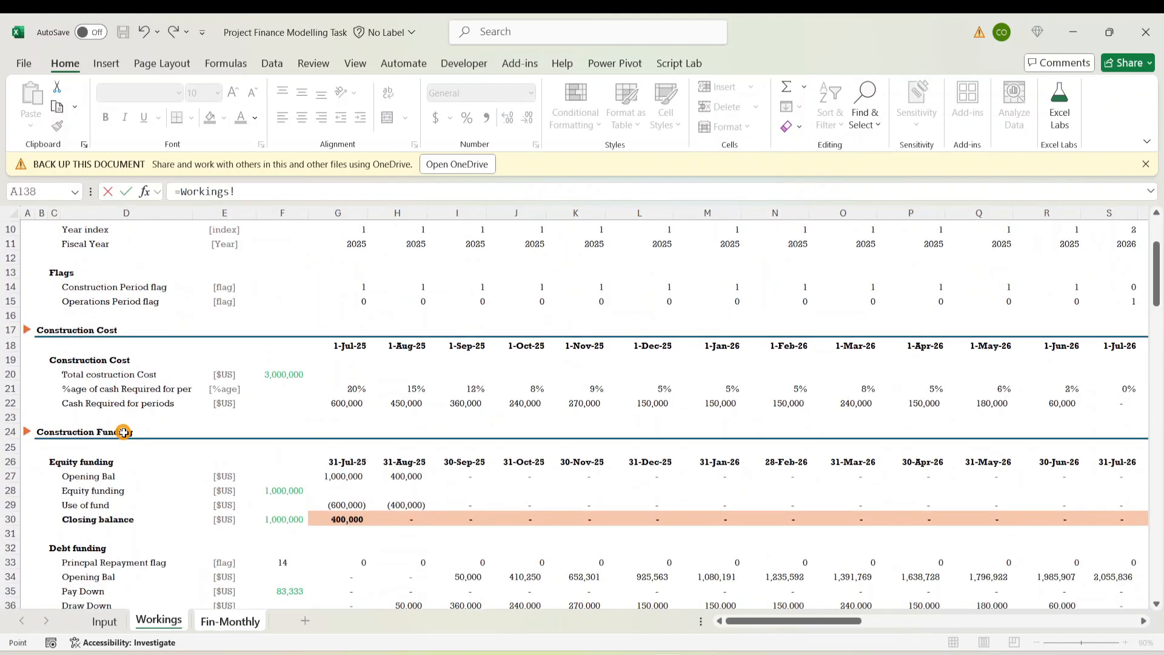
scroll(113, 511, "down", 3)
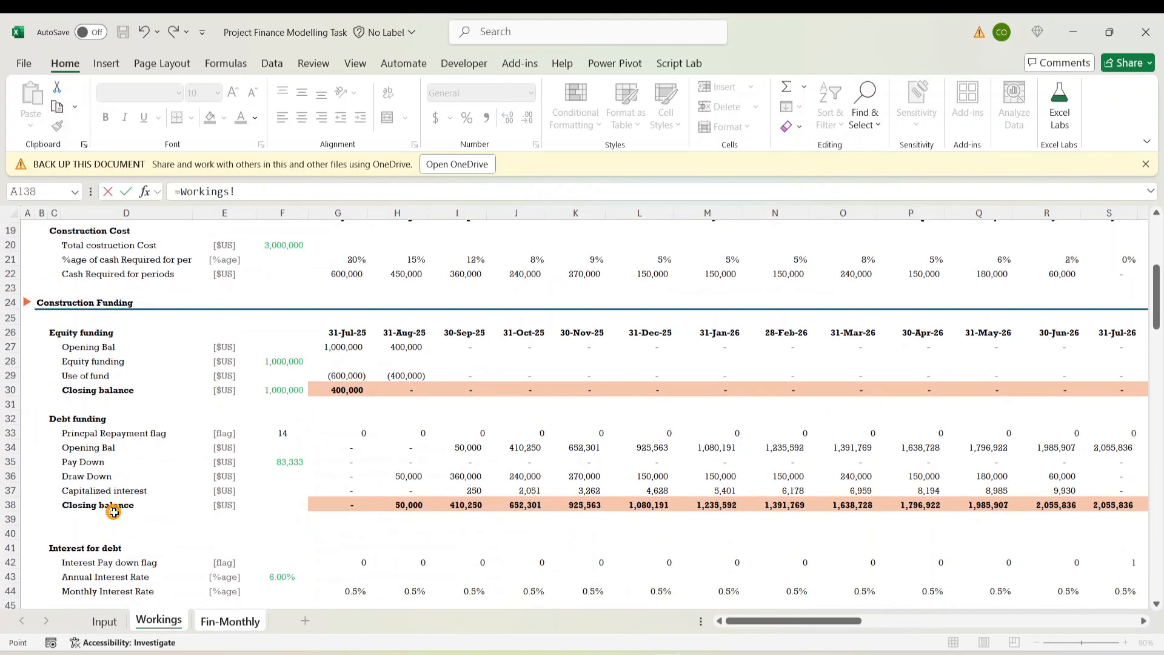
left_click(118, 460)
left_click(337, 461)
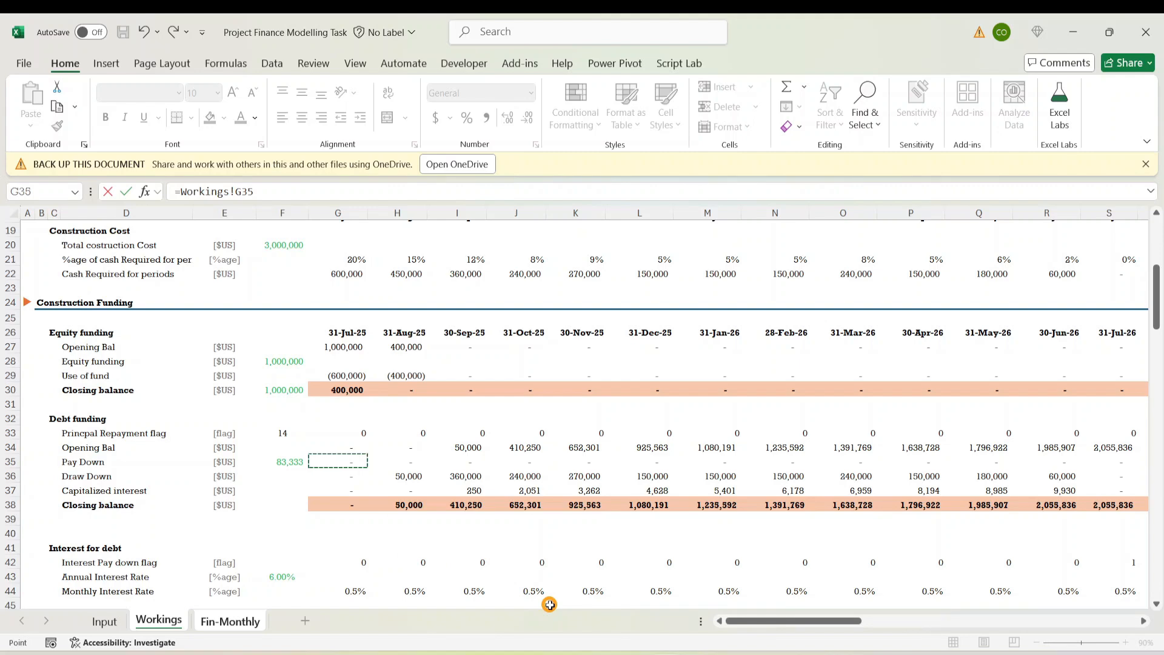
key("Return")
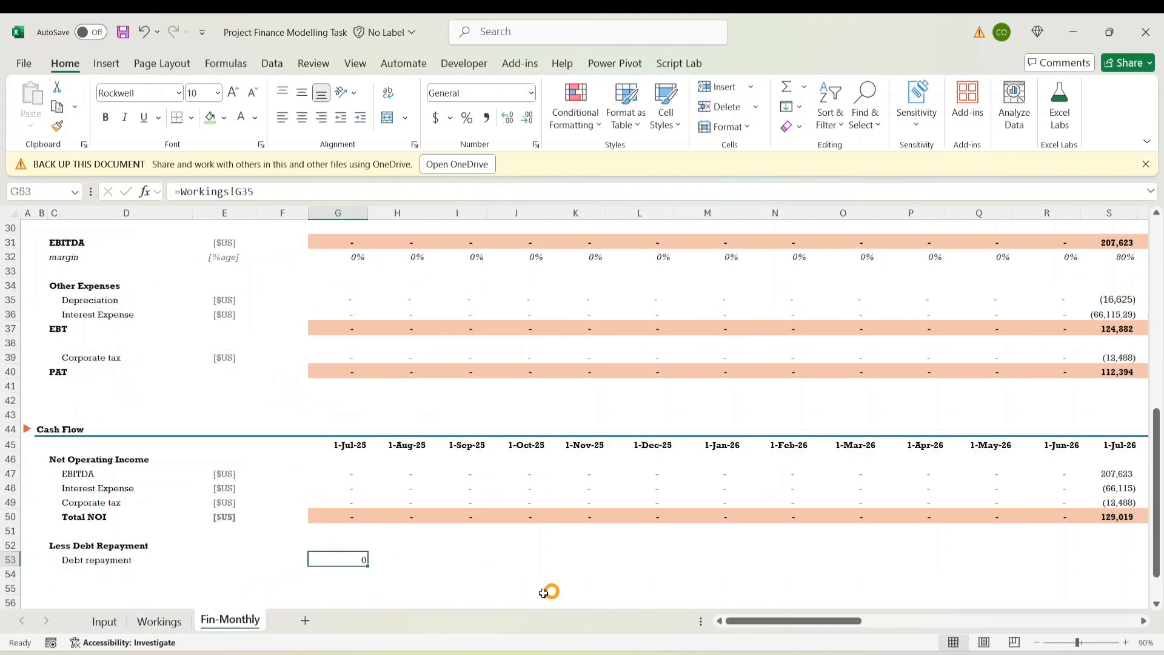
Copy G47's number format onto G53 and fill the repayment link through column BB
left_click(337, 472)
left_click(58, 125)
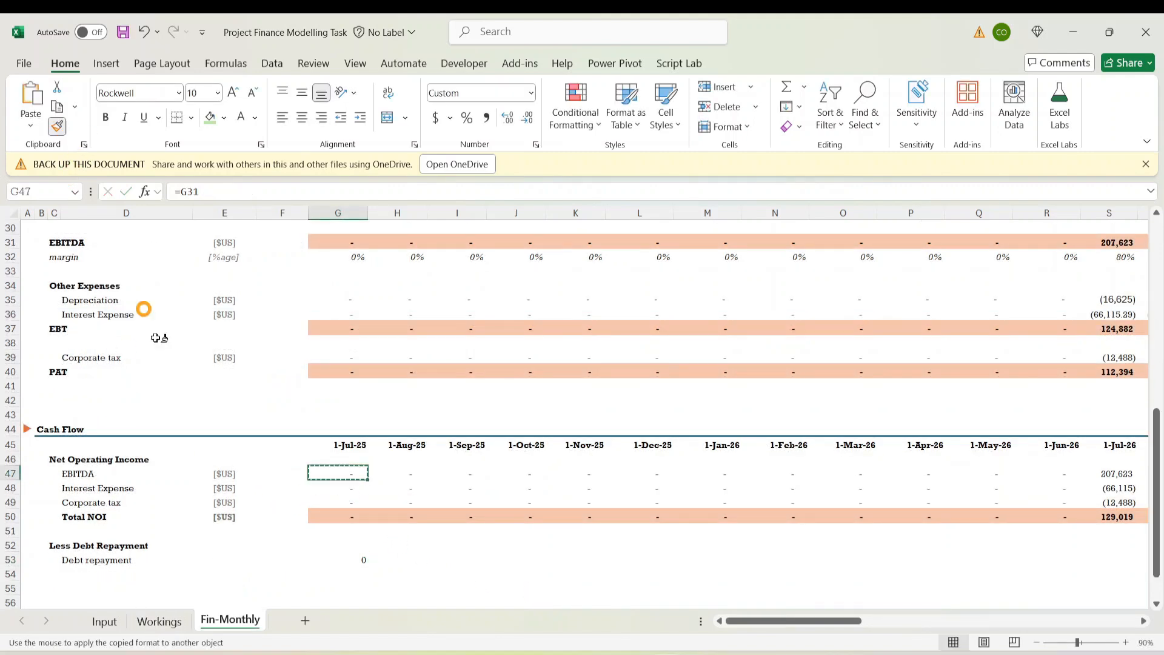
left_click(352, 558)
mouse_move(652, 652)
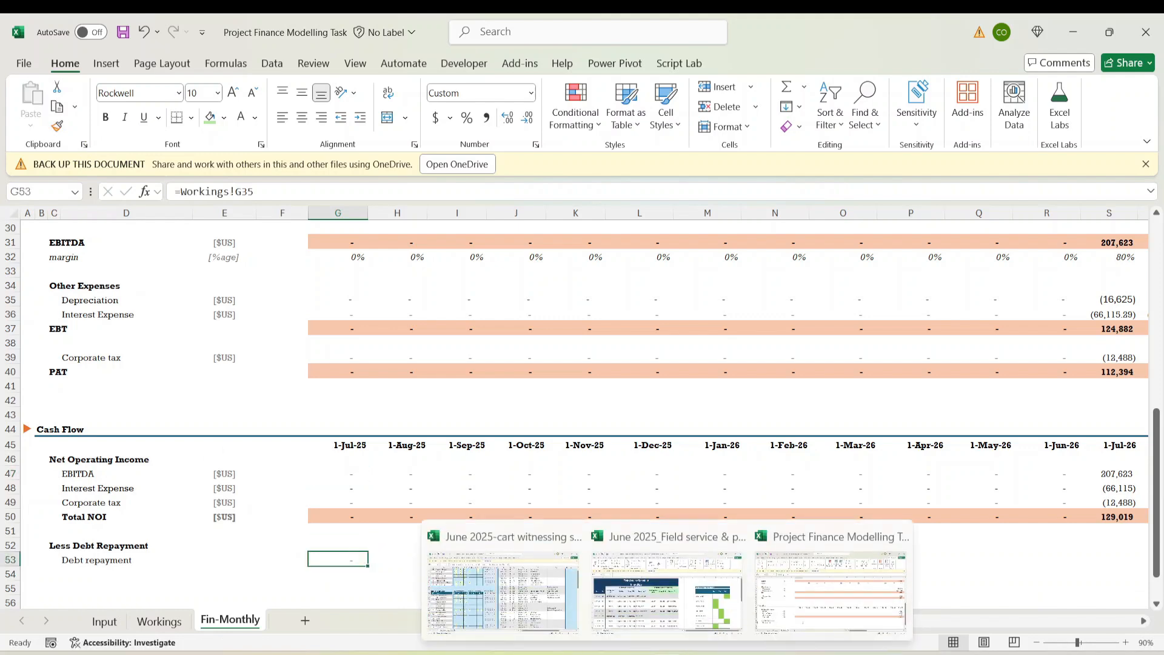
key("ctrl+shift+Right")
key("ctrl+r")
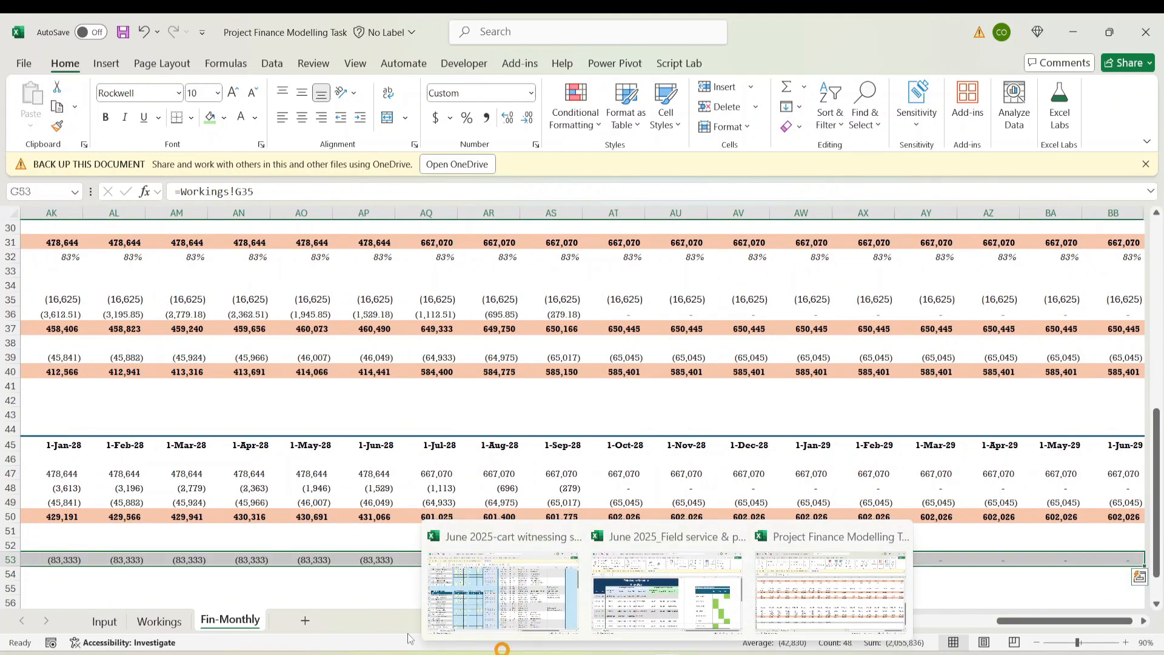
Check the final partial repayment month and reselect the full repayment row
left_click(572, 561)
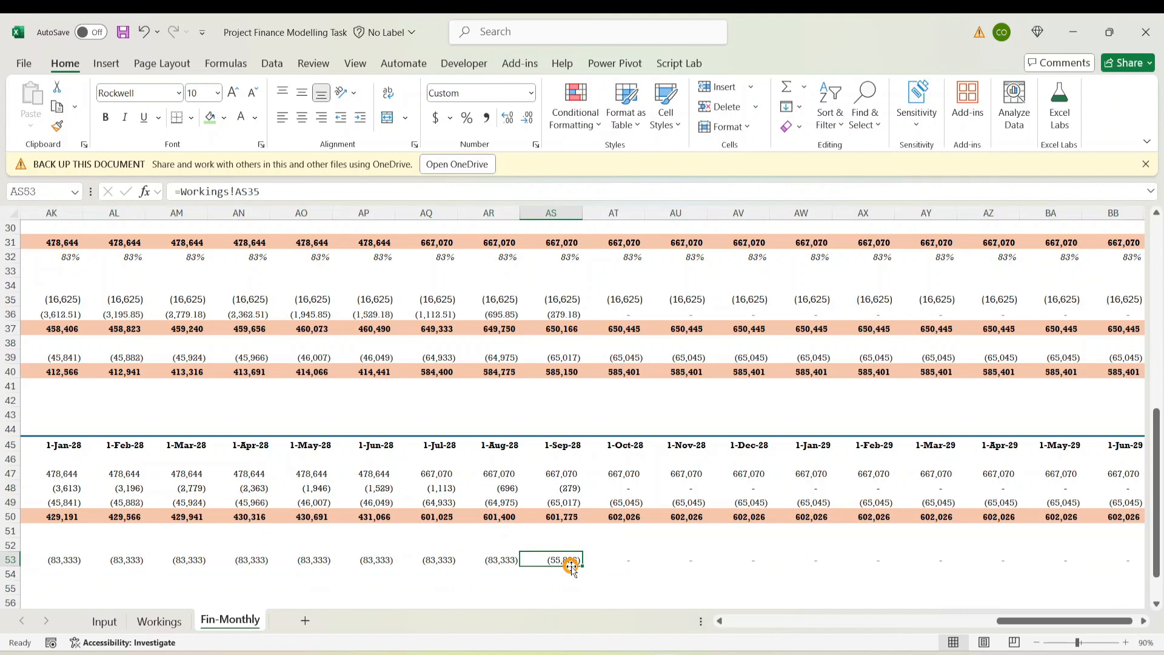
key("Left")
key("ctrl+Left")
key("Right")
key("Right")
key("Right")
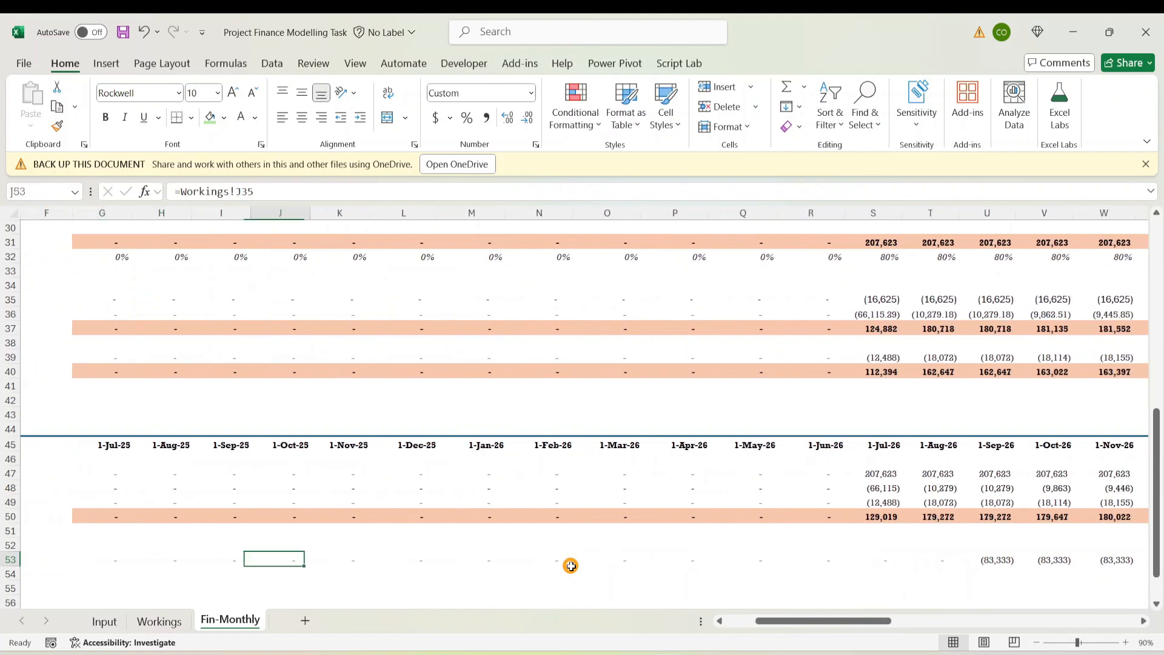
key("Right")
key("Left")
key("Left")
key("Left")
key("Left")
key("ctrl+shift+Right")
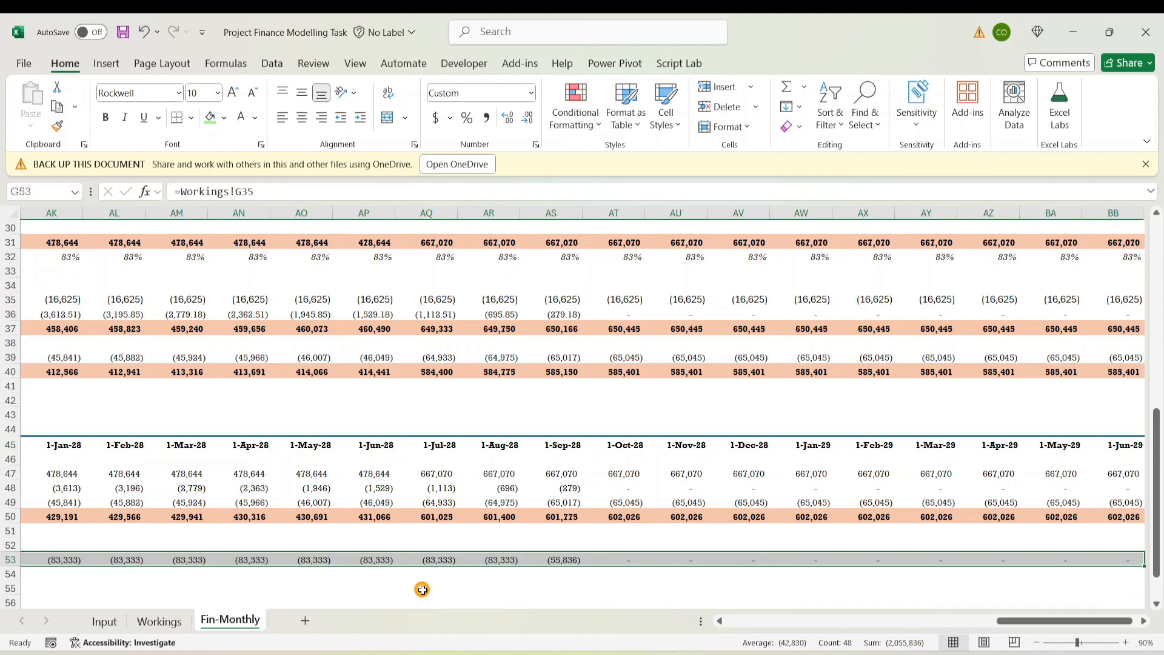
Spot-check the early months' Debt repayment links
left_click(424, 558)
key("Left")
key("Left")
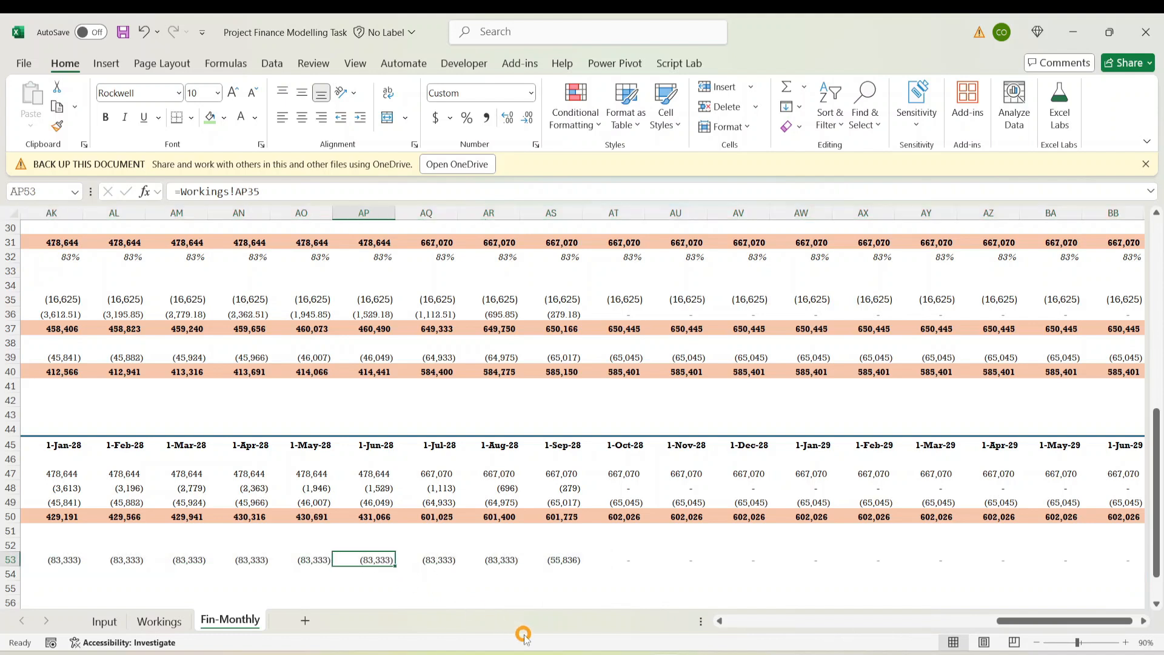
key("Home")
key("Right")
key("Right")
key("Right")
key("Right")
key("Right")
key("Right")
key("Right")
key("Right")
key("Right")
key("Right")
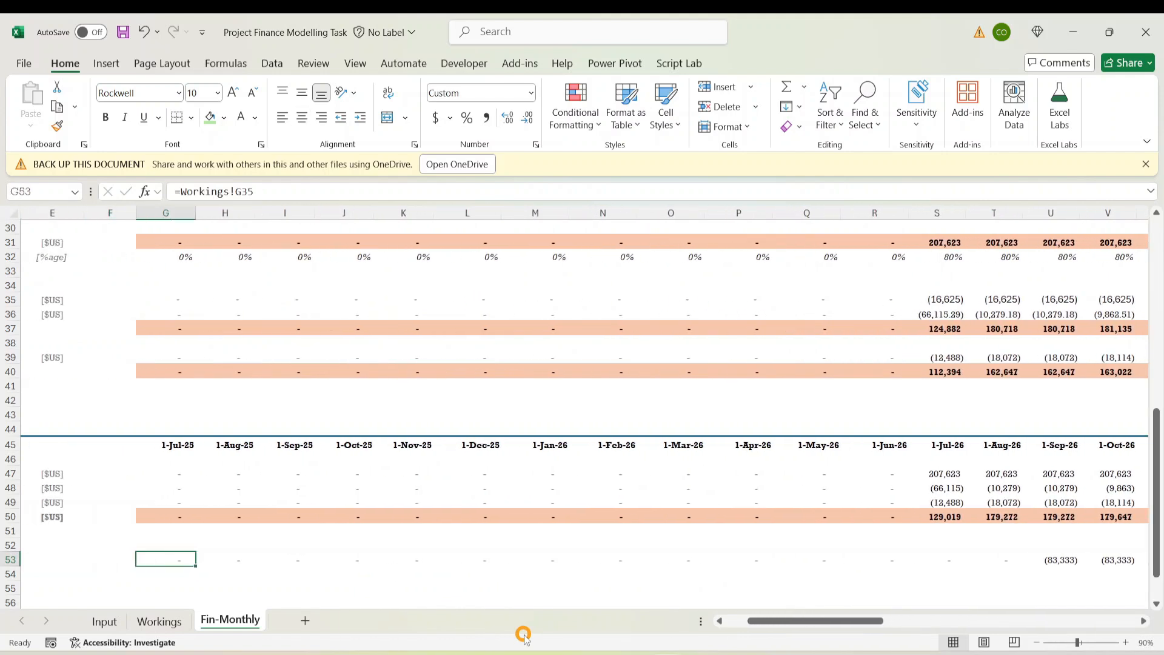
key("Right")
key("Right")
key("Right")
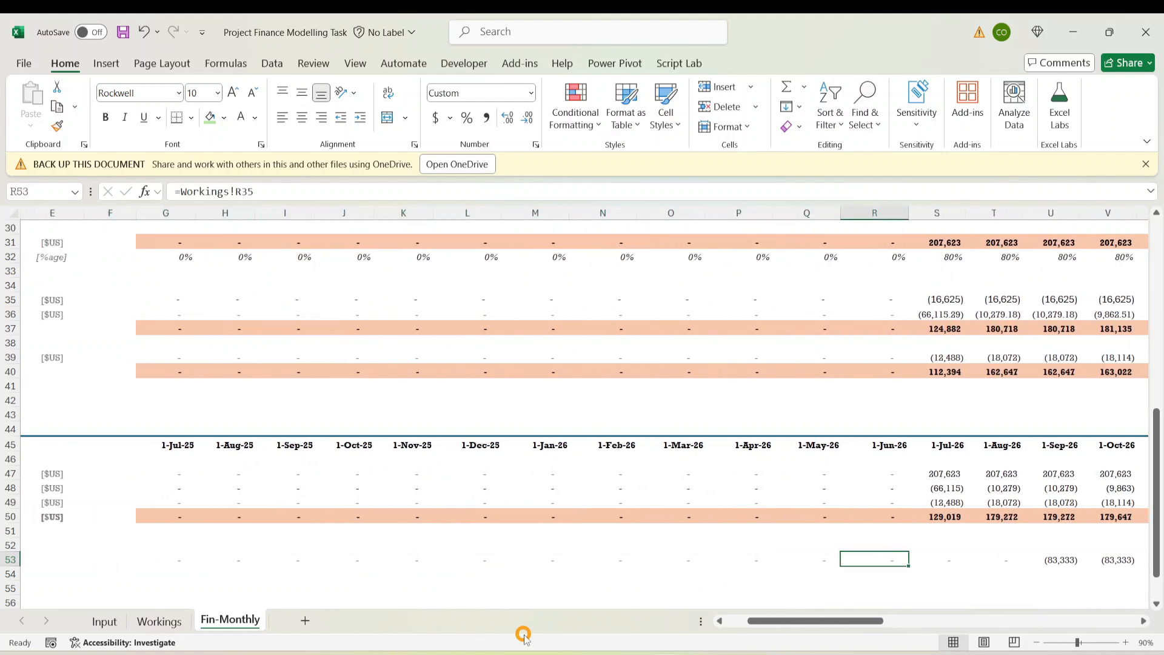
key("Down")
key("Down")
key("Left")
key("Left")
key("Left")
key("Left")
key("Left")
key("Left")
key("Left")
key("Left")
key("Left")
key("Left")
key("Left")
key("Left")
Copy the [$US] unit label from E49 into E53 beside Debt repayment
key("Left")
key("Left")
key("Left")
key("Left")
key("Left")
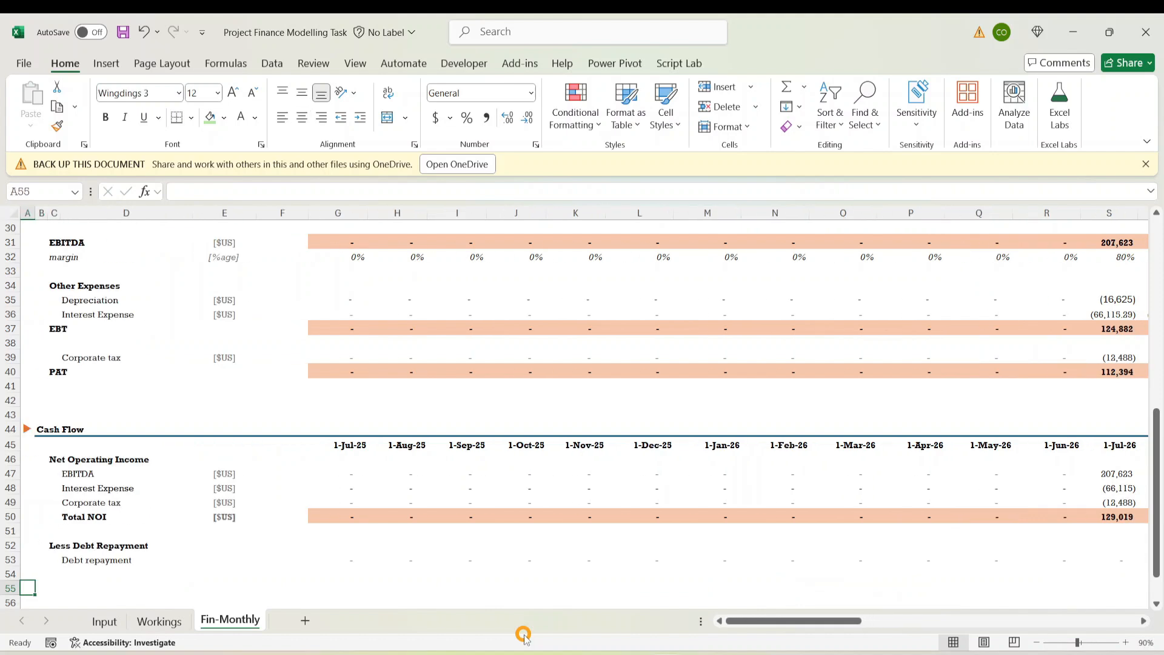
key("Right")
key("Right")
key("Right")
key("Right")
key("Up")
key("Left")
key("Left")
key("Right")
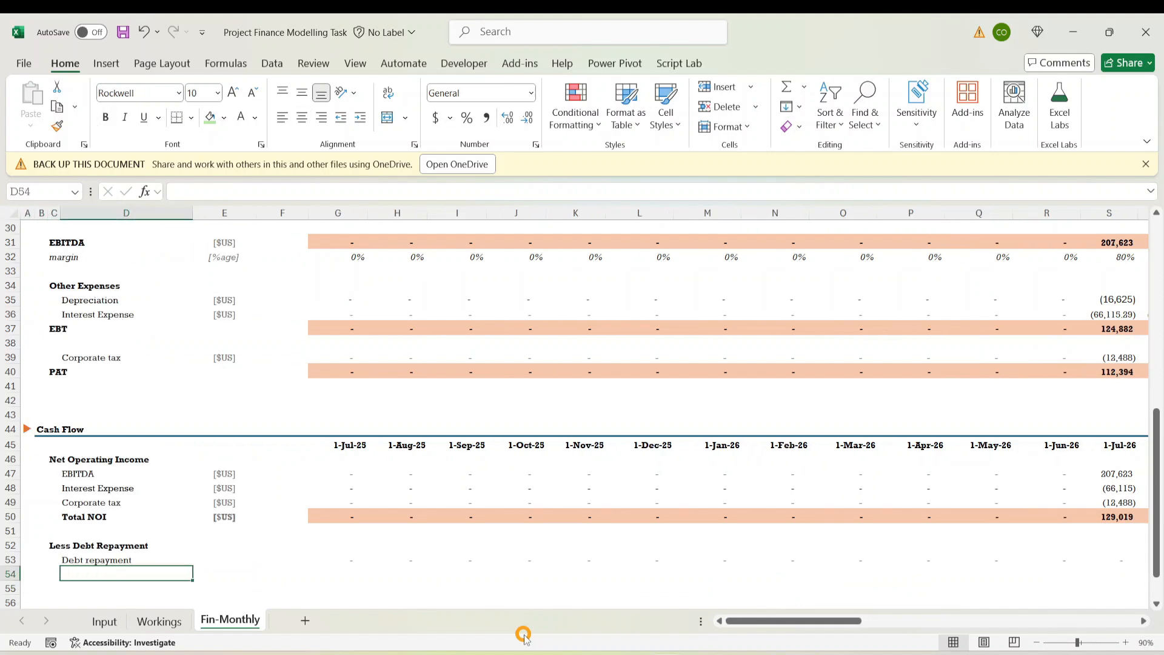
key("Right")
key("Up")
key("Up")
key("Up")
key("Up")
key("Up")
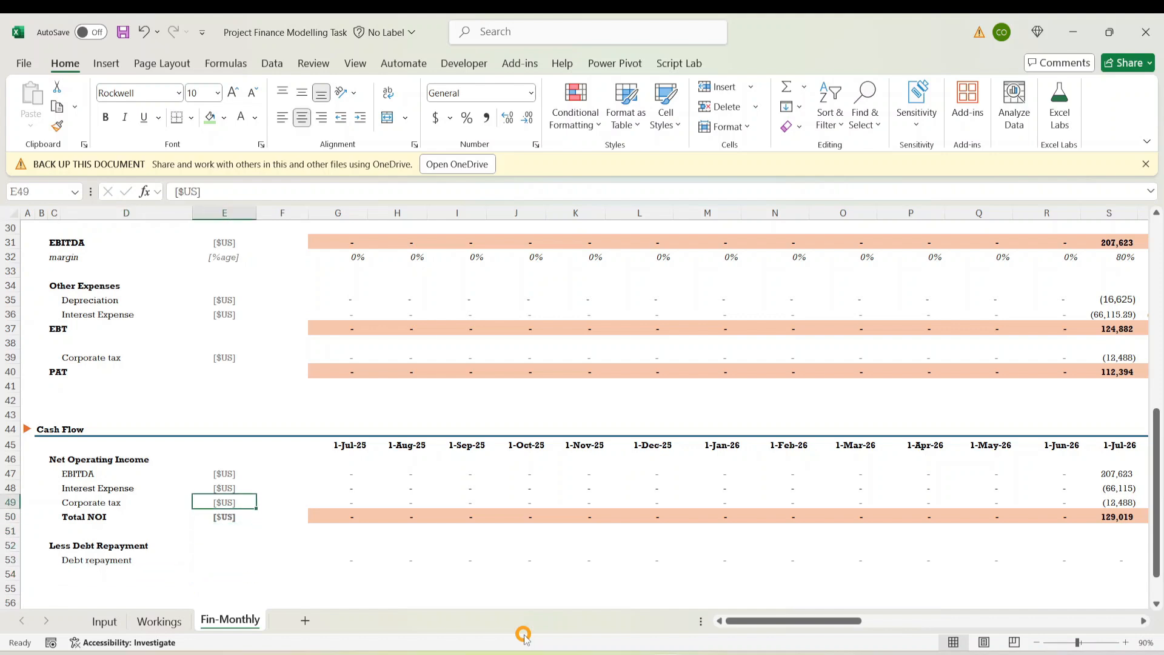
key("ctrl+c")
key("Down")
key("Down")
key("Down")
key("Down")
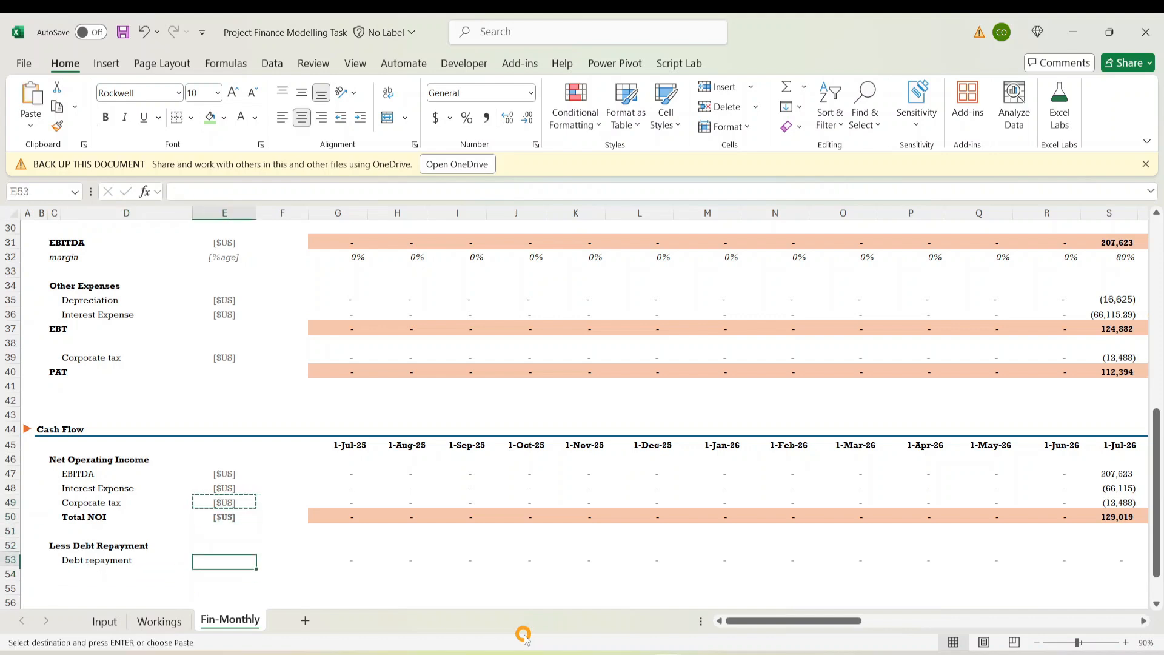
key("ctrl+v")
key("Down")
Move to the first month's Total NOI cell in G50
key("Up")
key("Up")
key("Up")
key("Up")
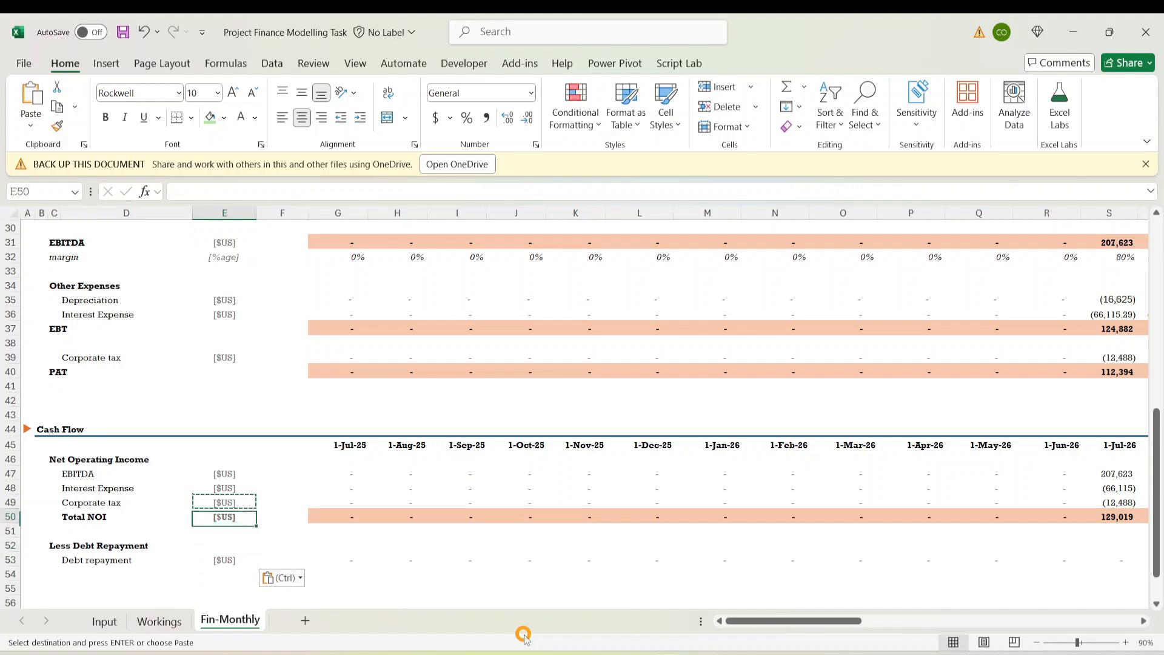
key("Right")
key("Right")
key("Right")
key("Down")
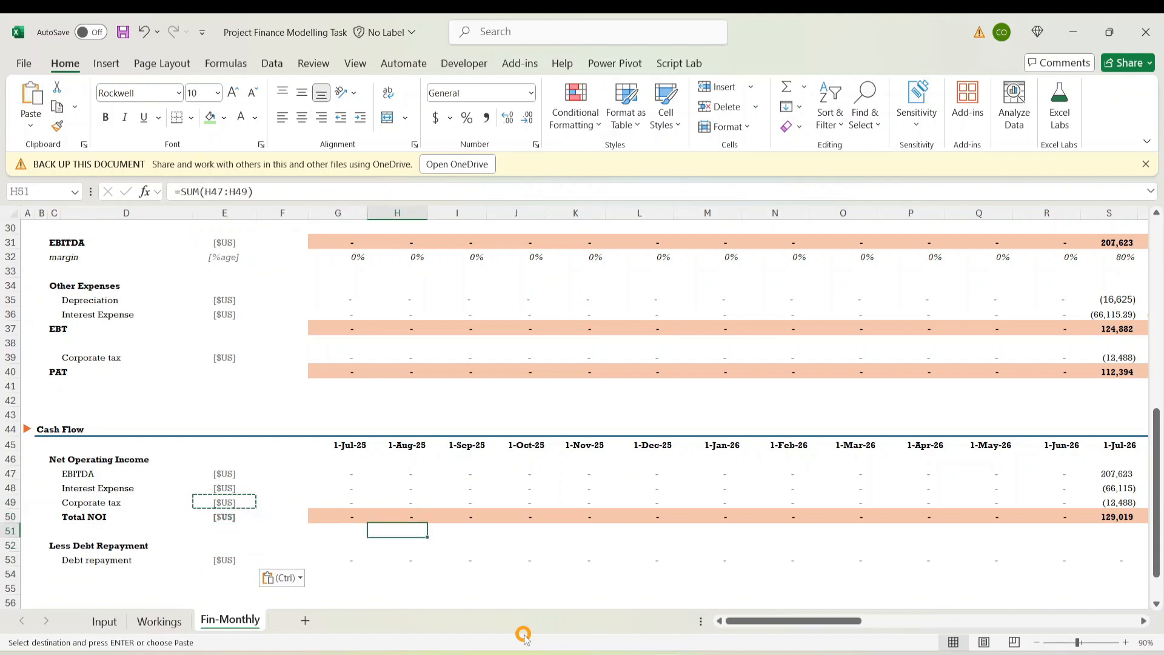
key("Down")
key("Left")
key("Down")
key("Left")
key("Up")
key("Up")
key("Up")
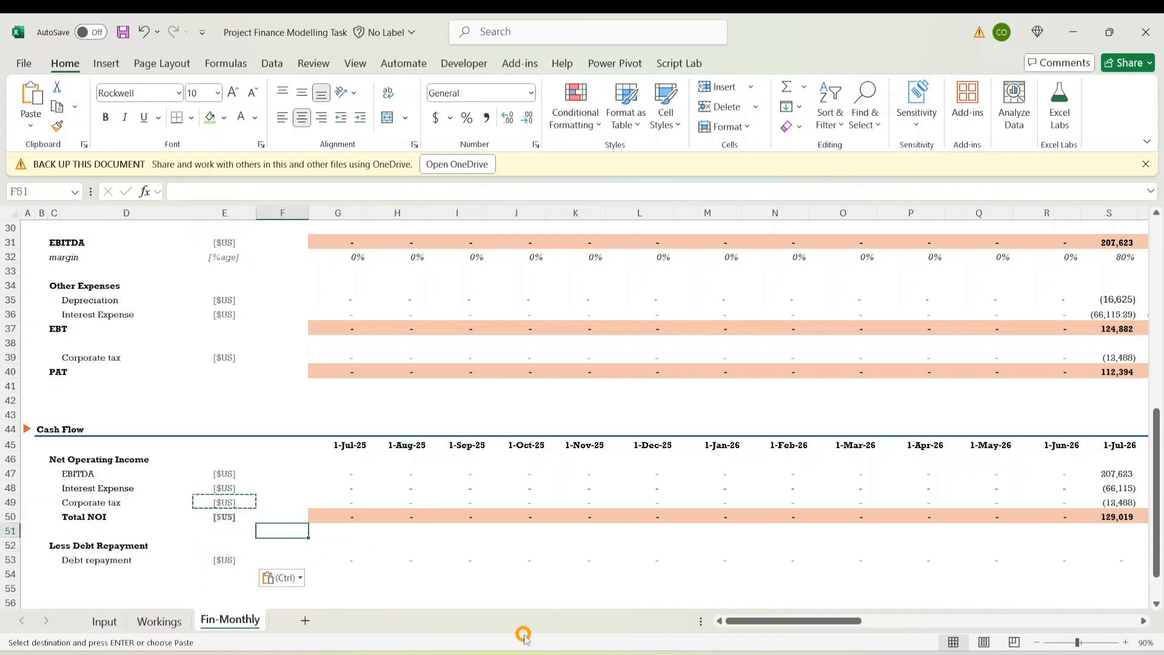
key("Right")
Copy the Total NOI total into G54 and edit it to =SUM(G50,G53)
key("ctrl+c")
key("Down")
key("Down")
key("Down")
key("Down")
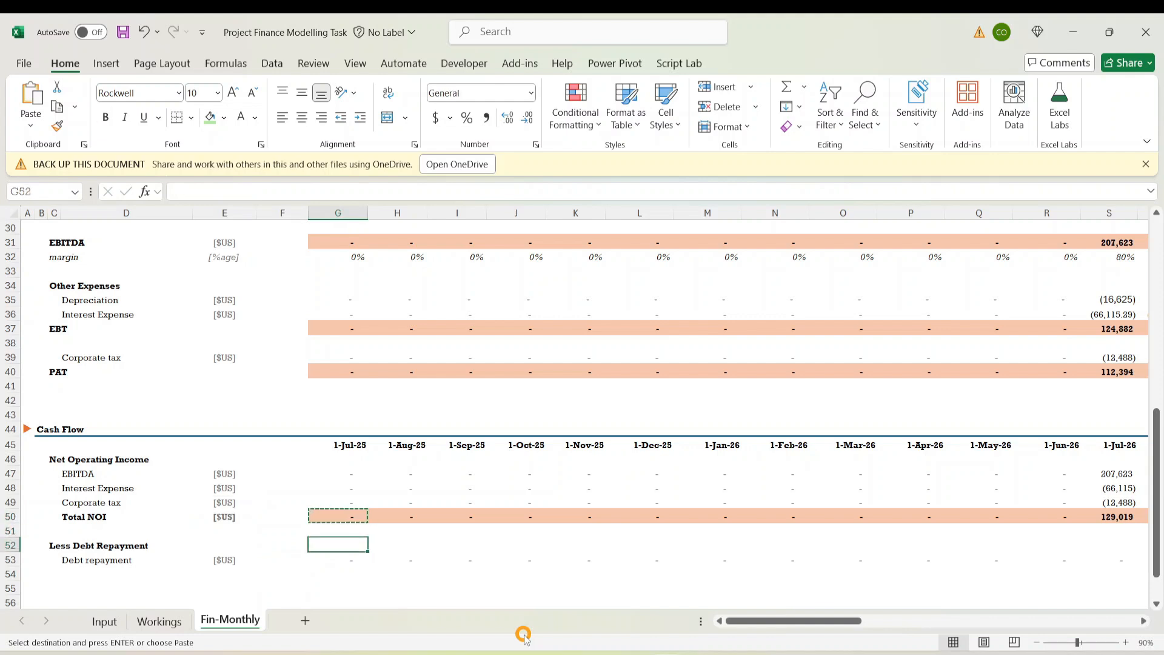
key("ctrl+v")
key("Escape")
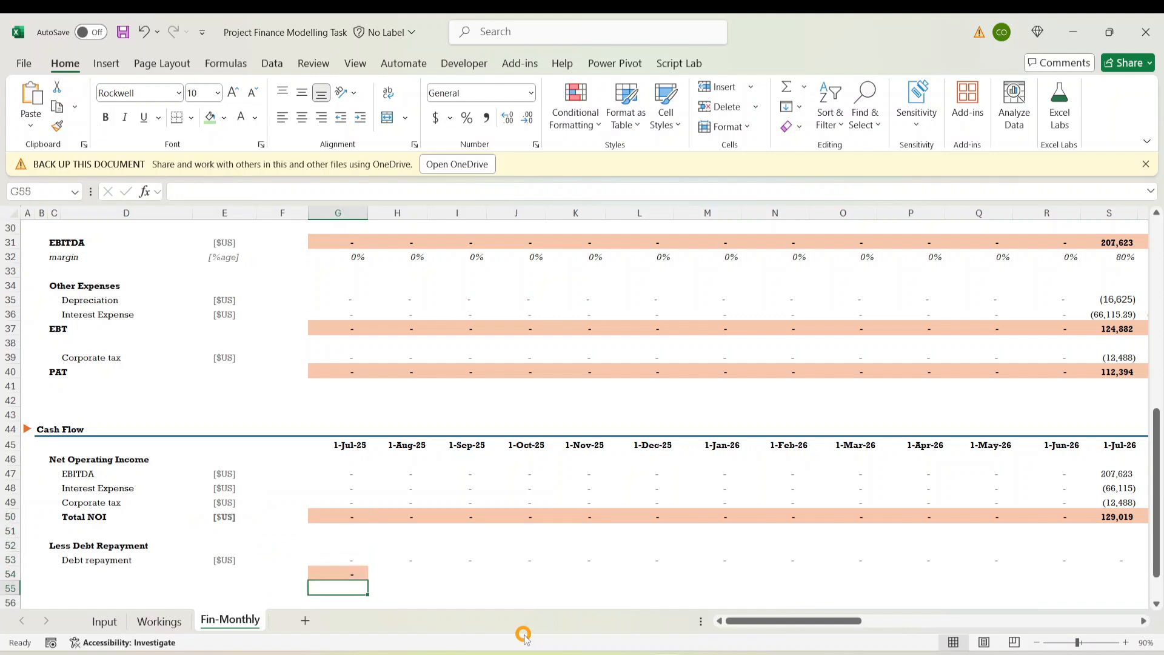
left_click(241, 192)
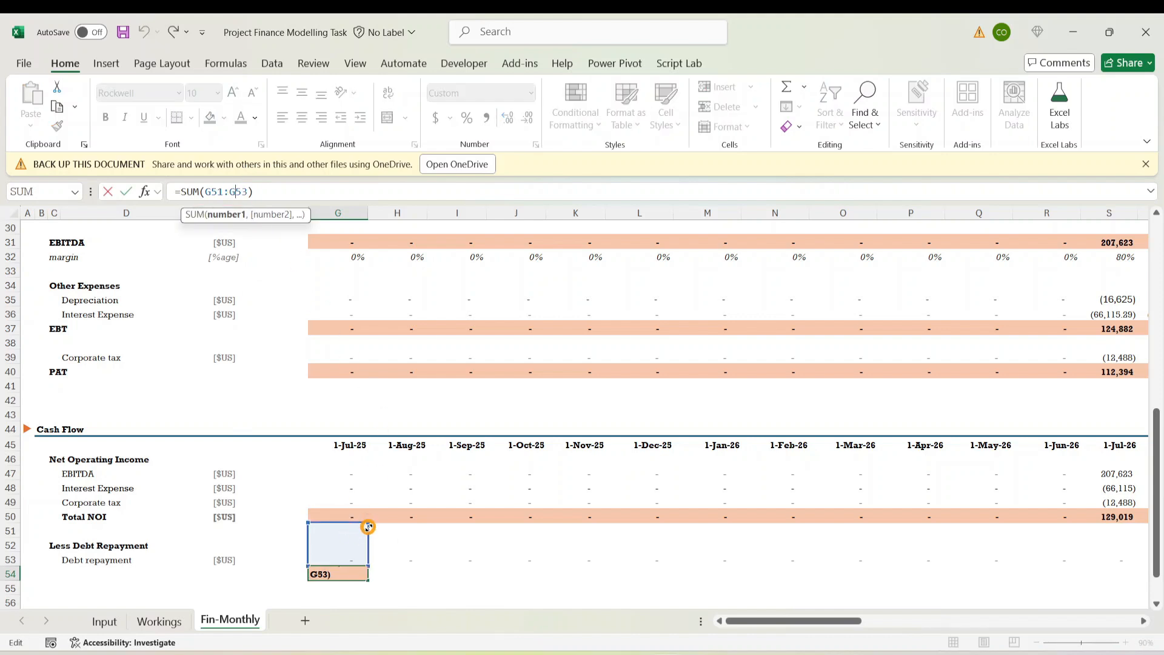
left_click_drag(368, 526, 366, 510)
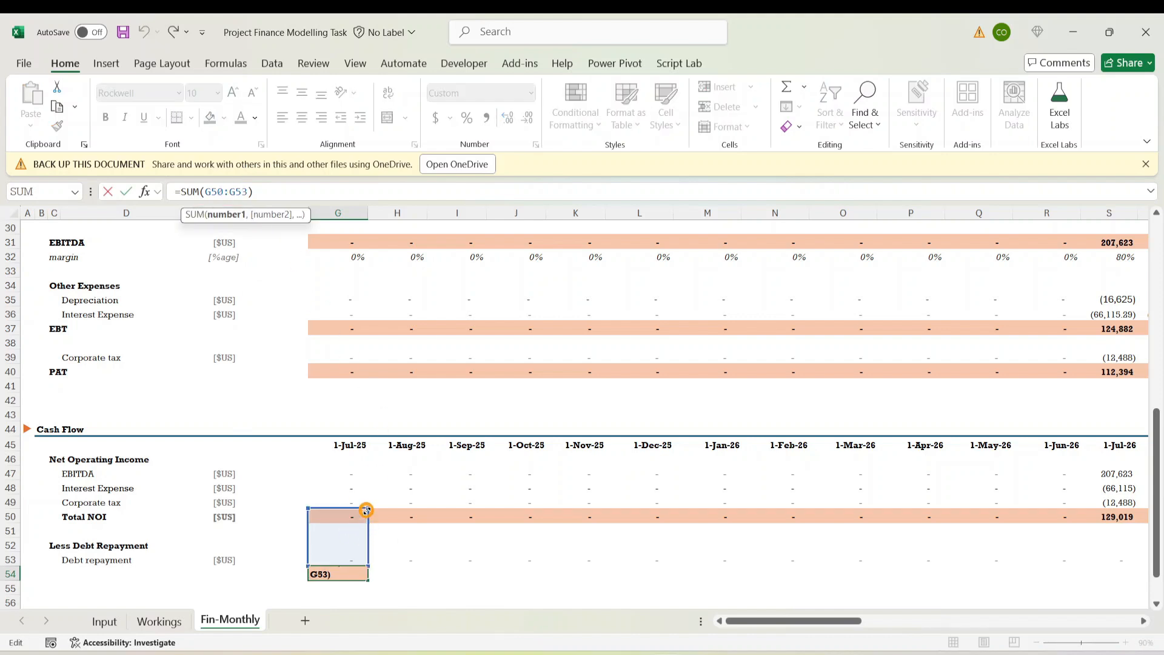
left_click(229, 191)
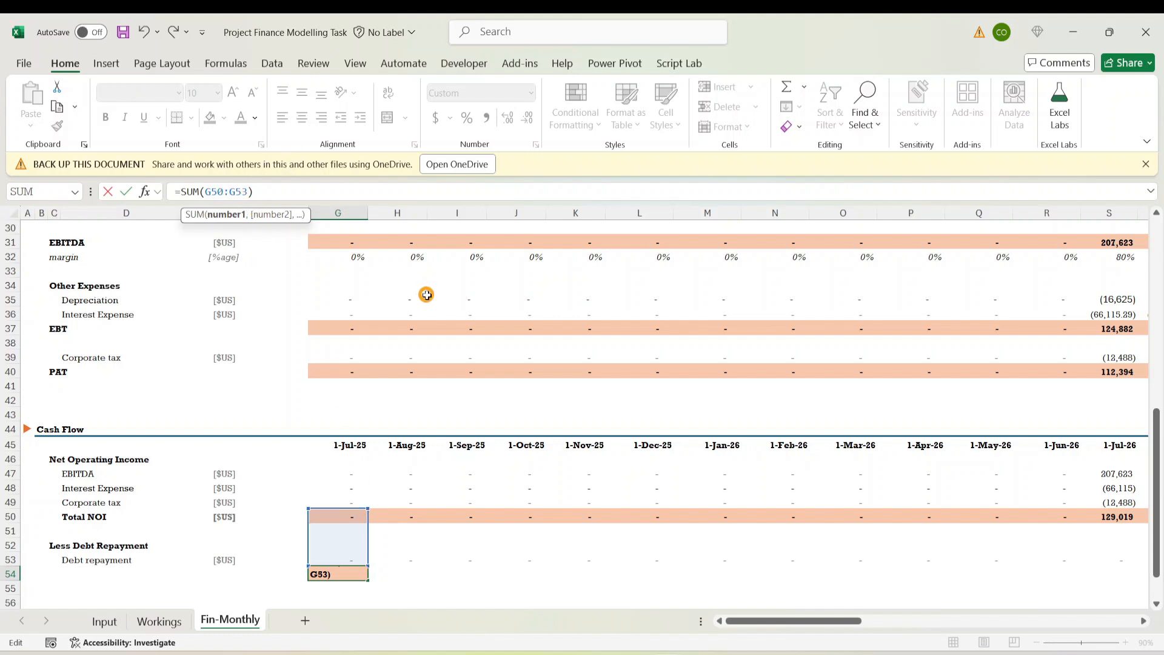
key("BackSpace")
type(",")
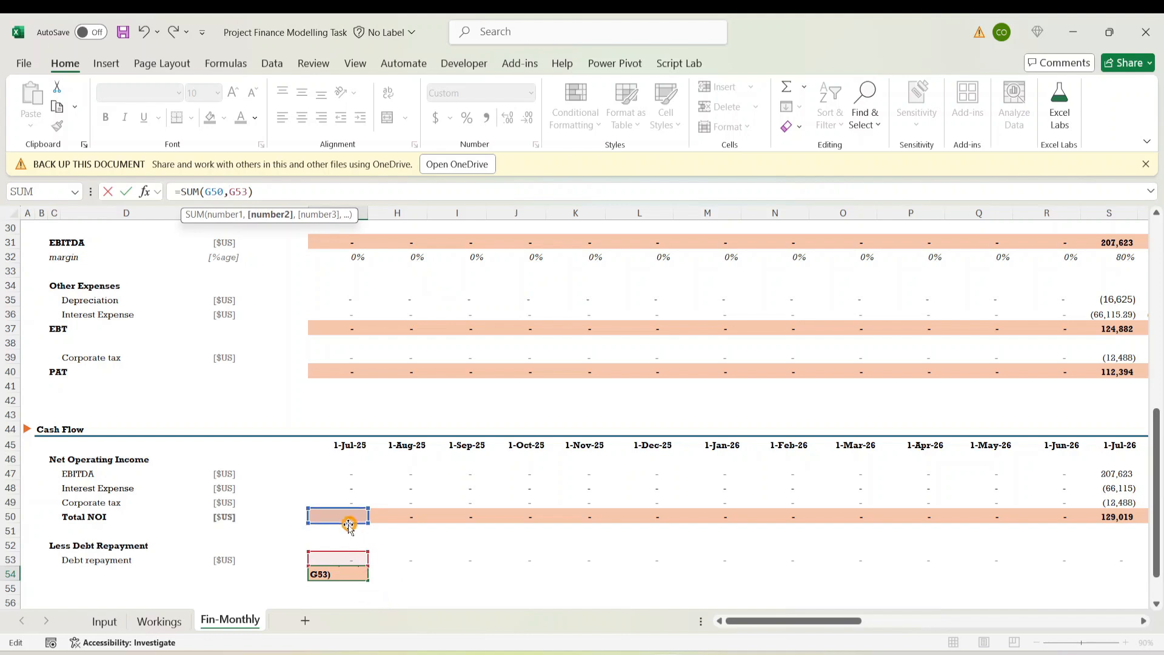
key("ctrl+Return")
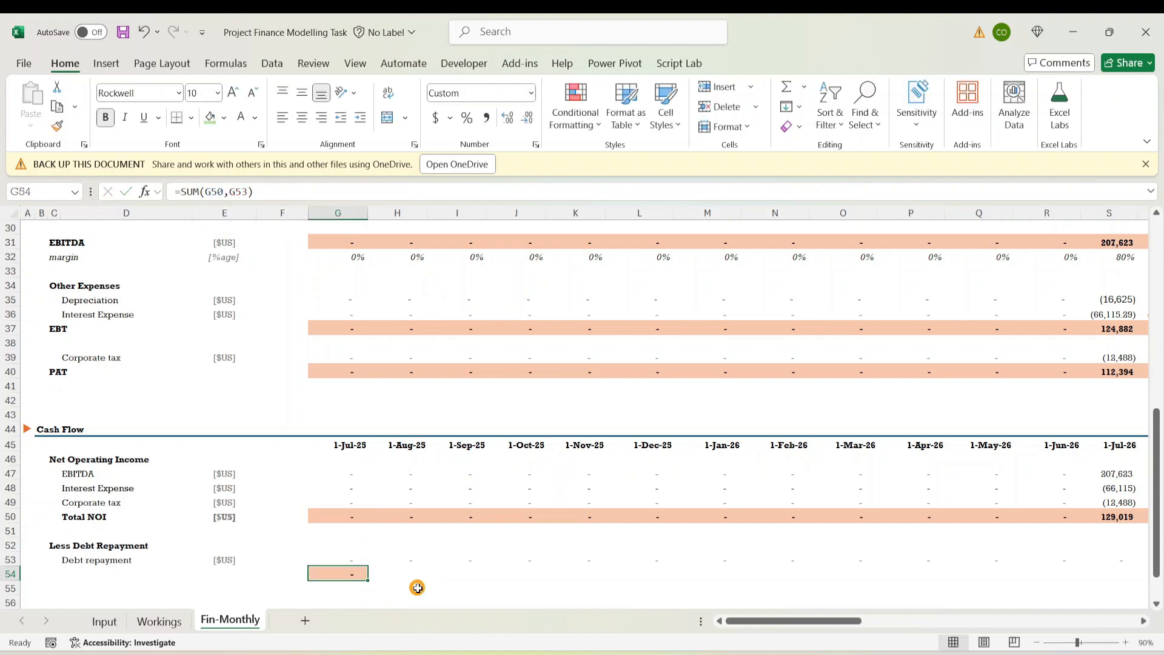
Fill the G54 total formula across every month through column BB
key("Up")
key("Down")
key("Up")
key("shift+Down")
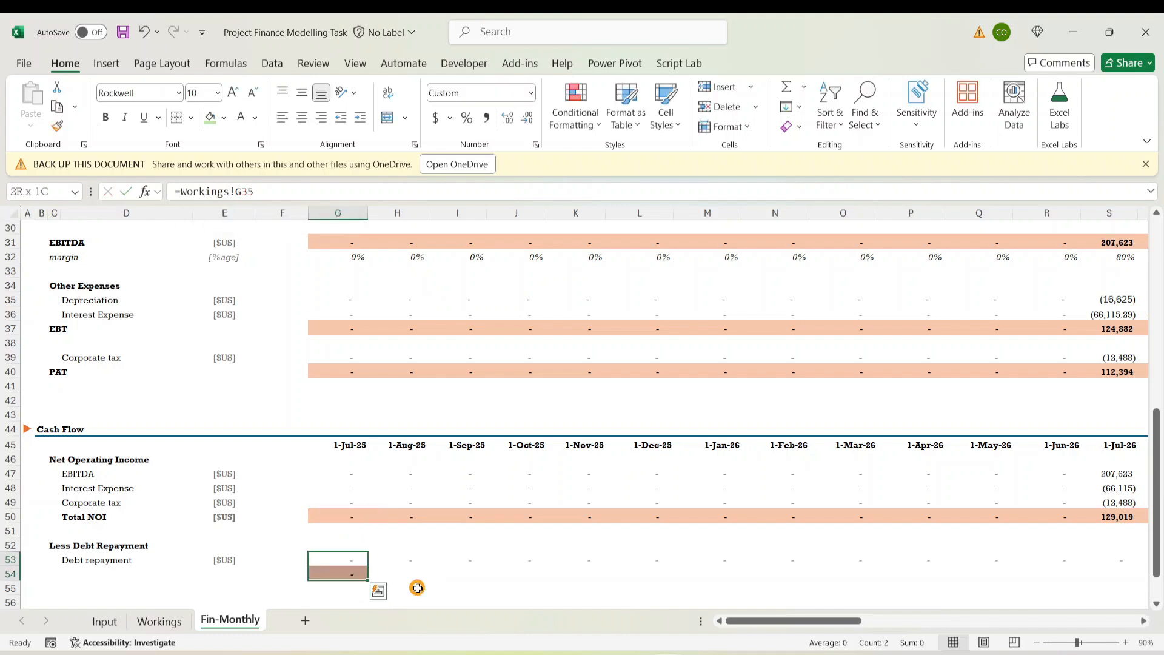
key("ctrl+shift+Right")
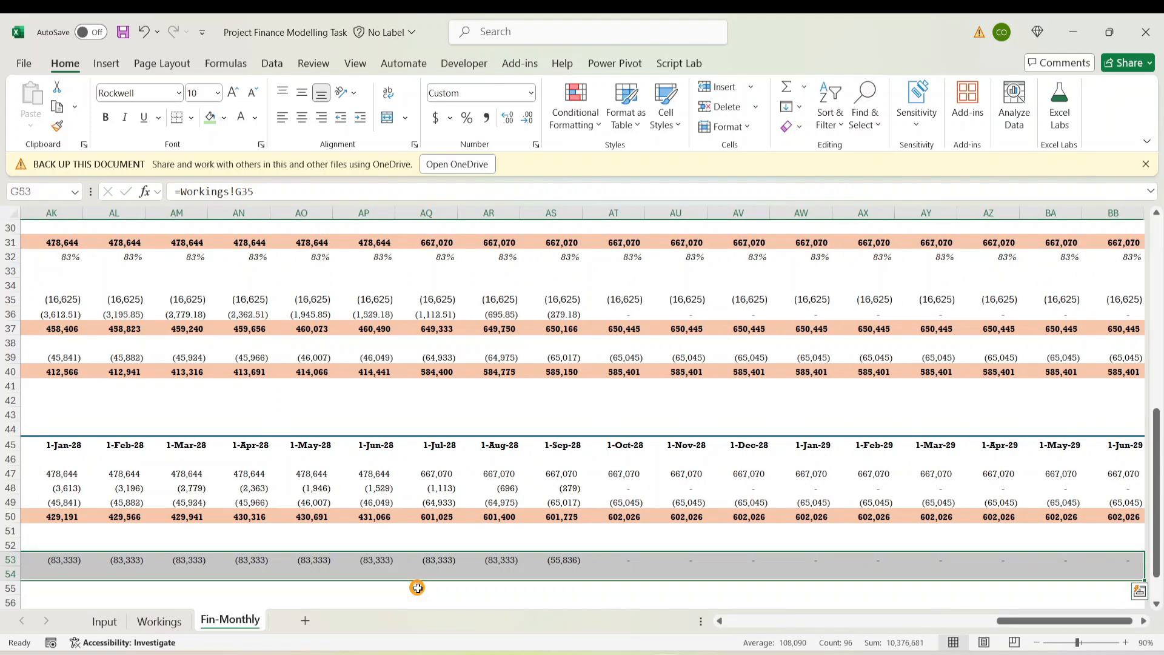
key("ctrl+r")
Check the row 54 totals across the months, reaching 95,938 in Sep-26
key("Right")
key("Right")
key("Right")
key("Right")
key("Right")
key("Right")
key("Right")
key("Right")
key("Right")
key("Right")
key("Right")
key("Right")
key("Right")
key("Right")
key("Right")
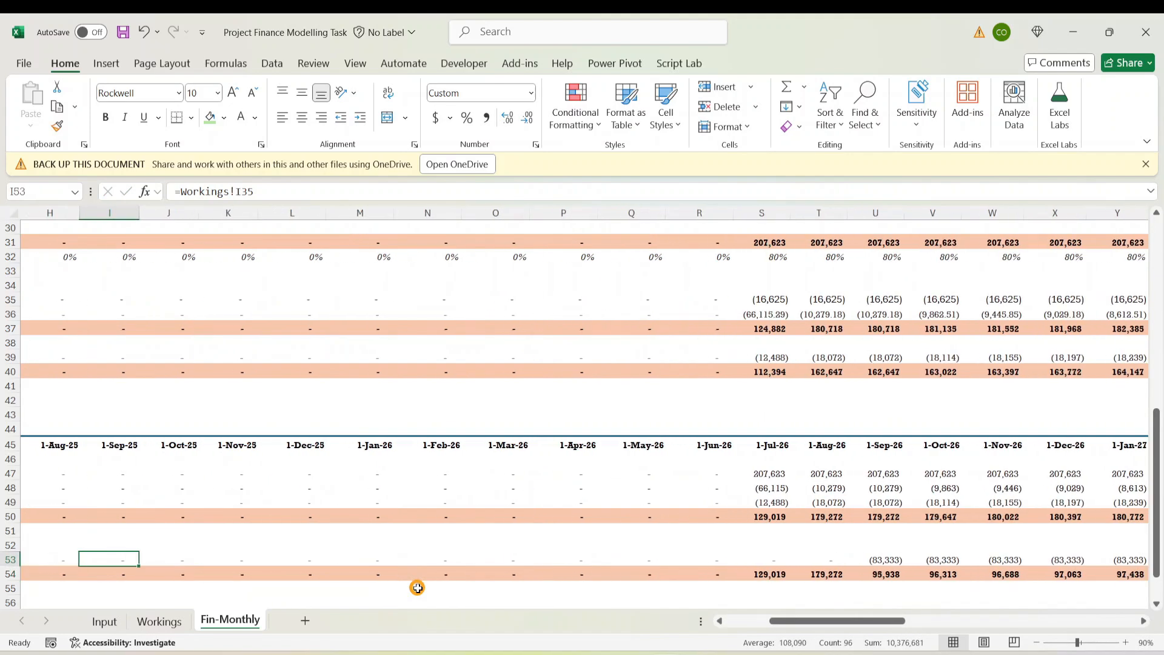
key("Down")
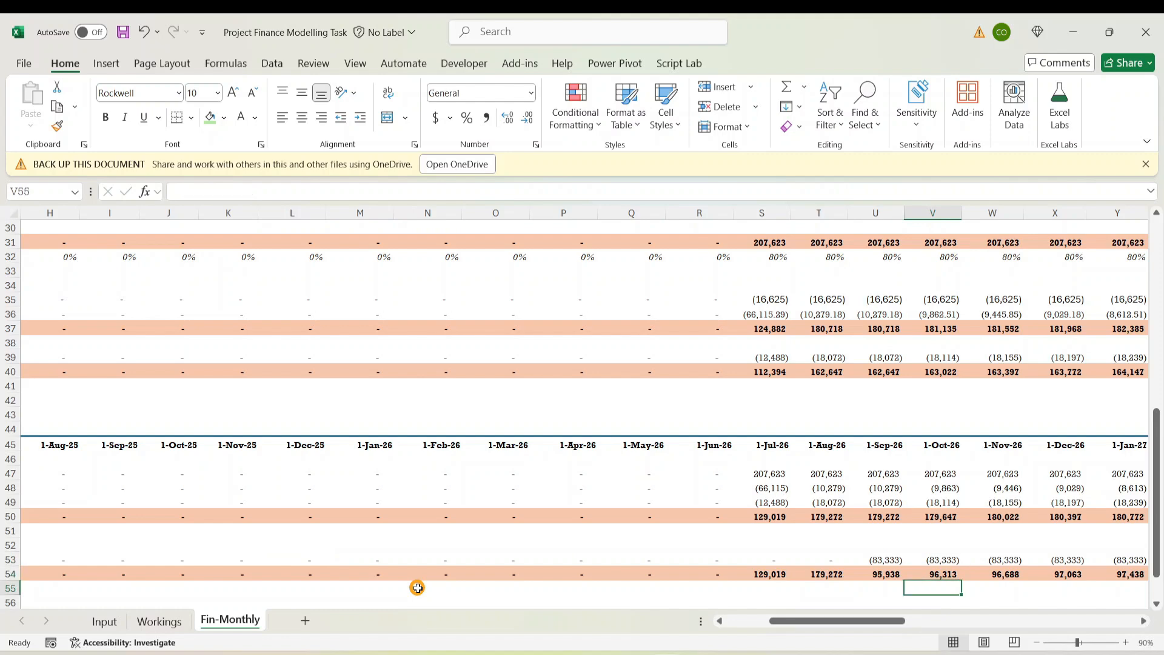
key("Left")
key("Left")
key("Left")
key("Left")
key("Right")
key("Right")
key("Right")
key("Right")
key("Right")
key("Right")
key("Right")
key("Right")
key("Right")
key("Right")
key("Right")
key("Right")
key("Right")
key("Right")
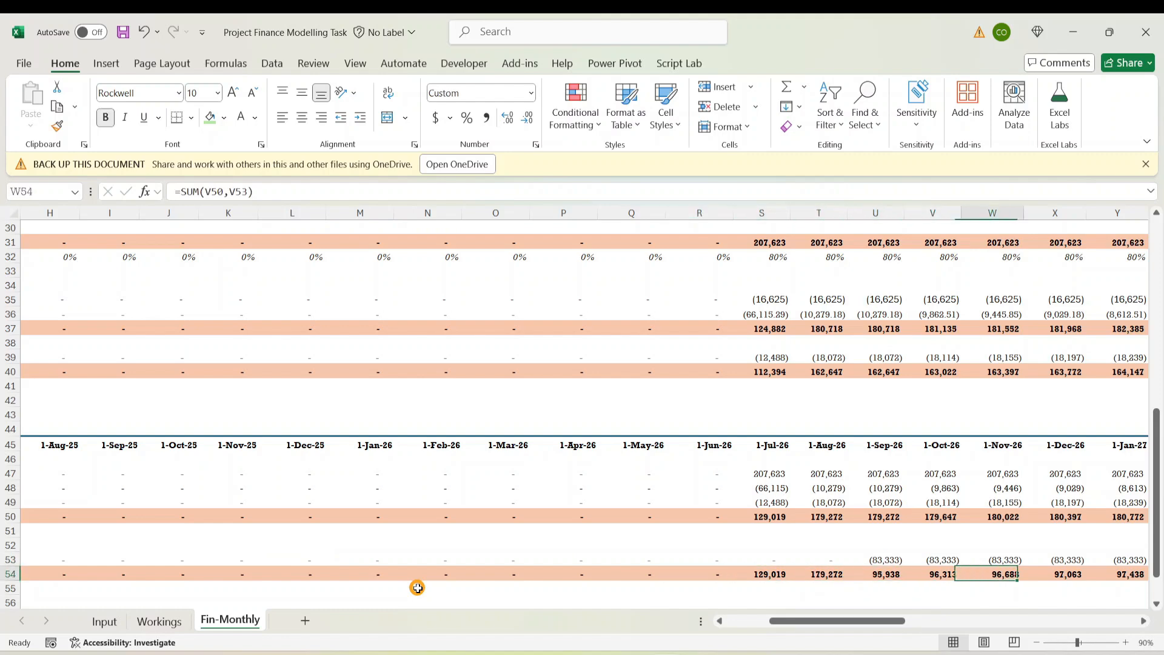
key("Left")
key("Left")
key("Left")
key("Left")
key("Left")
key("Left")
key("Left")
key("Left")
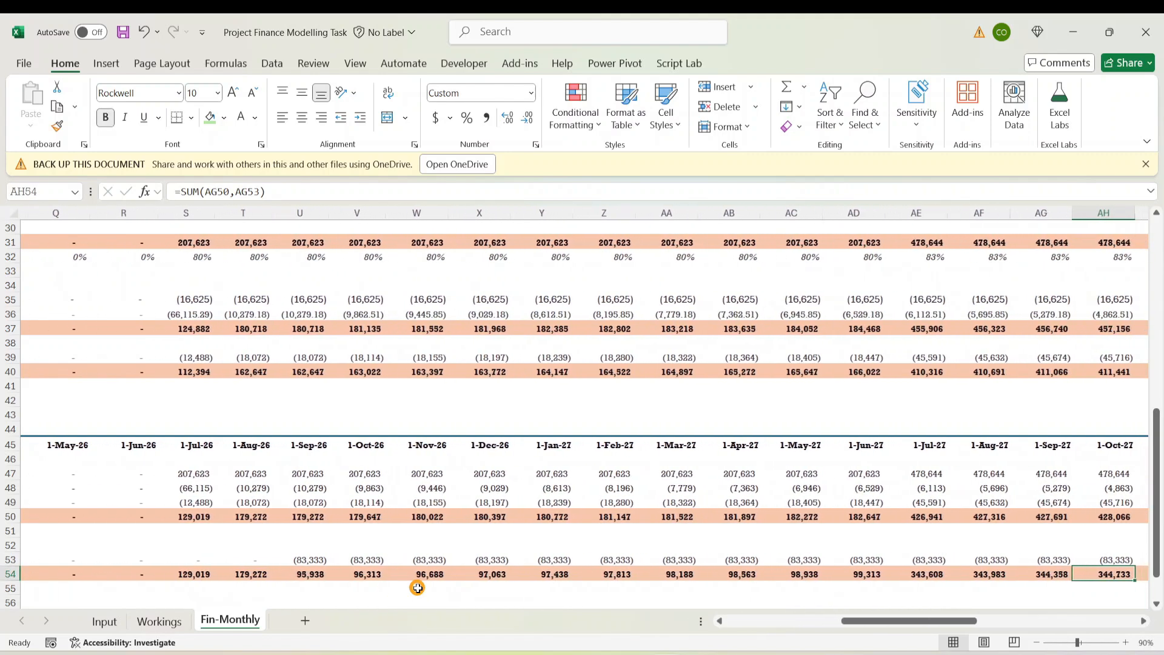
key("Home")
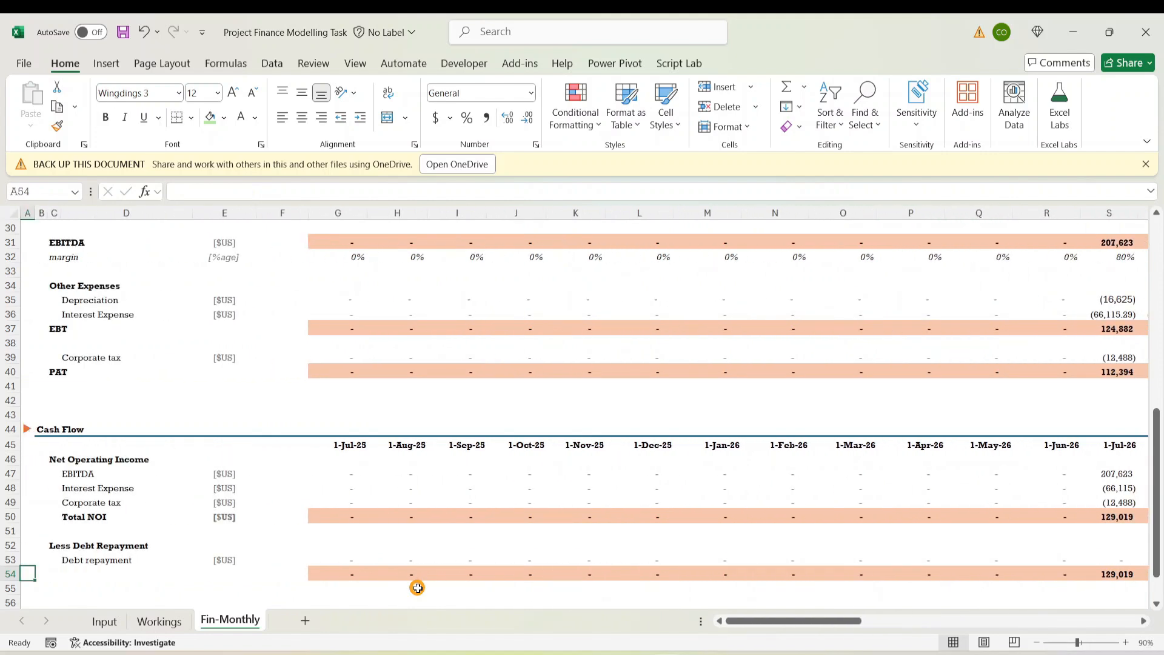
key("Right")
key("Right")
key("Right")
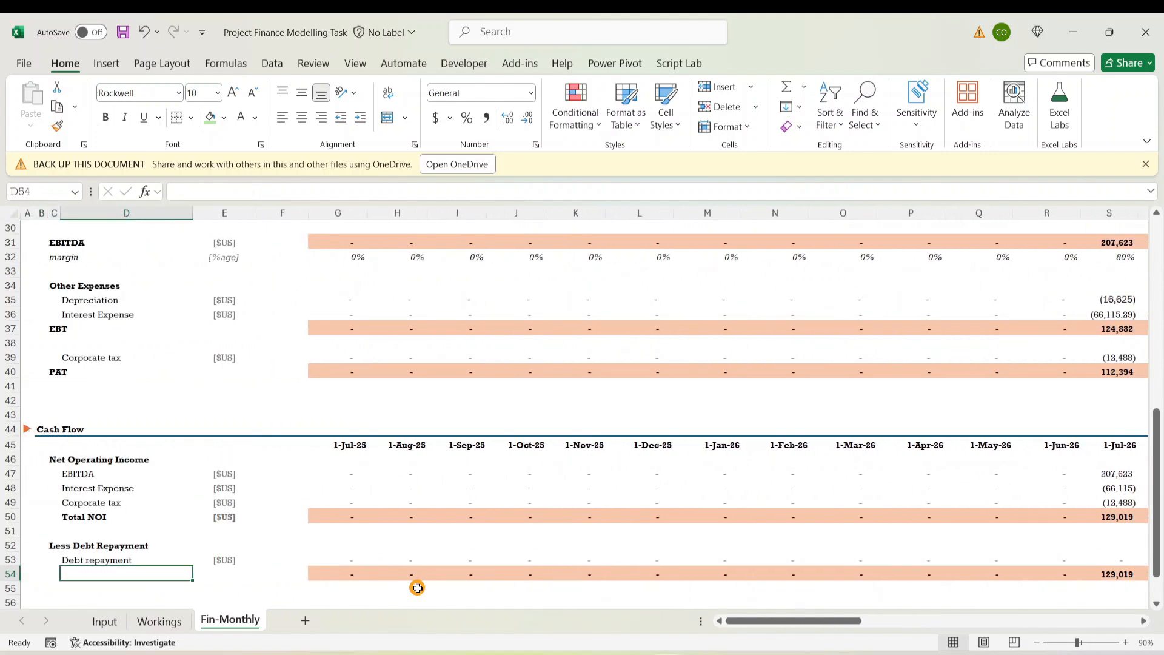
Label D54 'Cash After Debt Repayment' in bold with a bold [$US] unit in E54
type("Cash After Debt re")
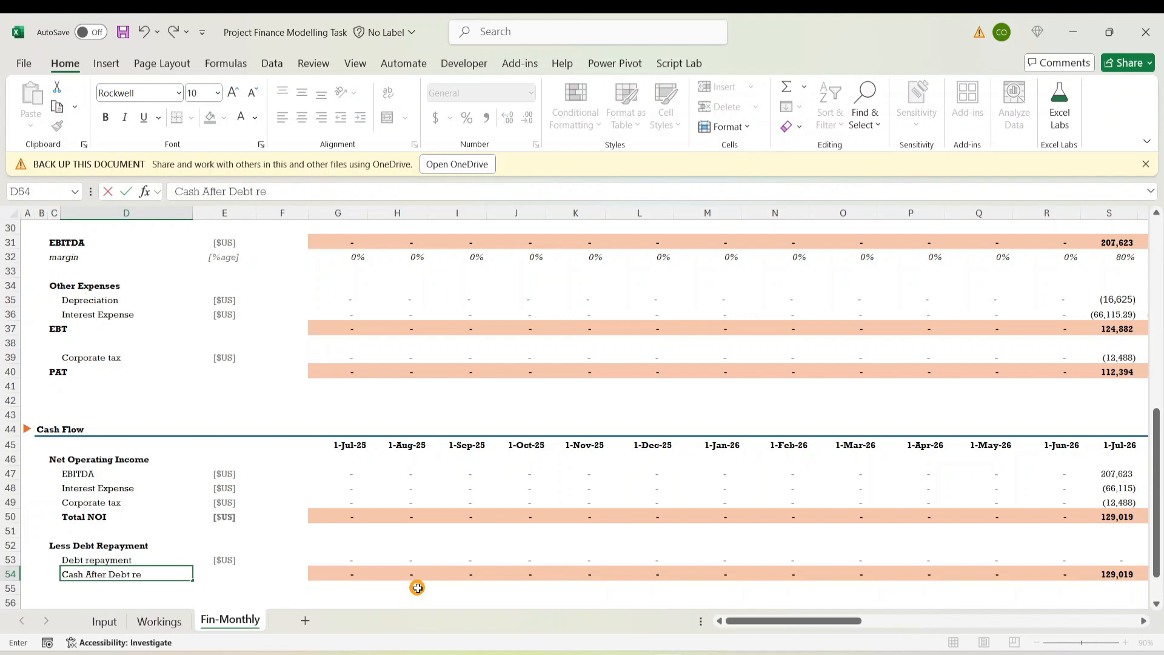
key("Escape")
key("ctrl+v")
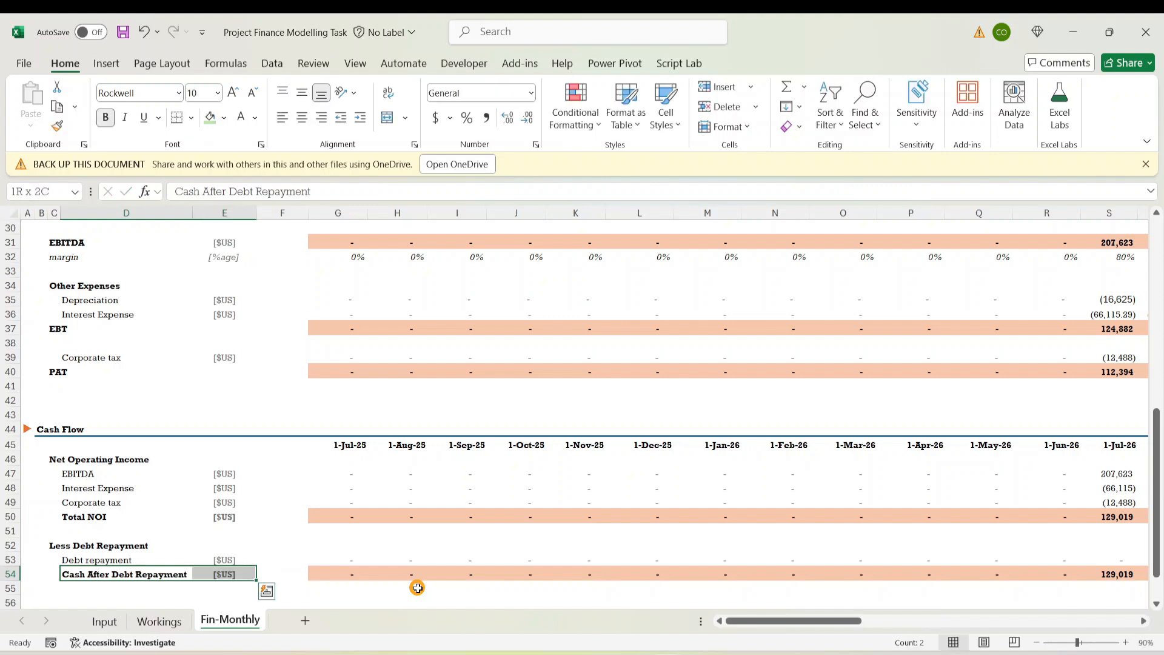
key("Down")
key("Down")
key("Down")
scroll(248, 471, "down", 3)
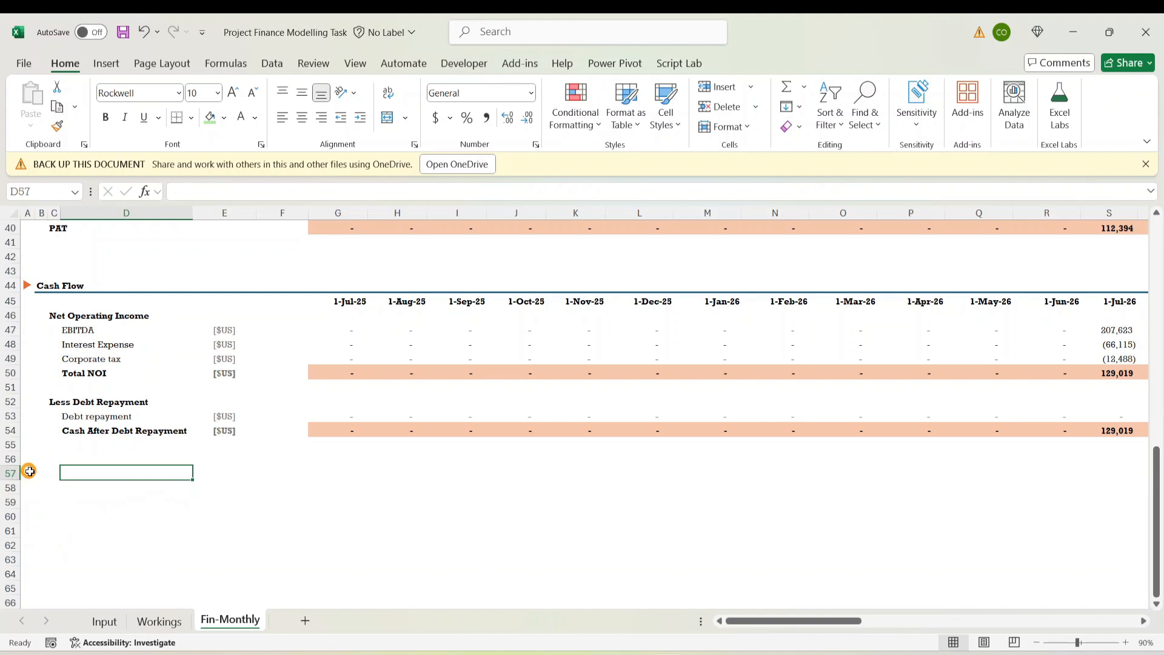
Enter the 'Cash Balance' heading in C57 and an 'NOI' label in D58
left_click(50, 476)
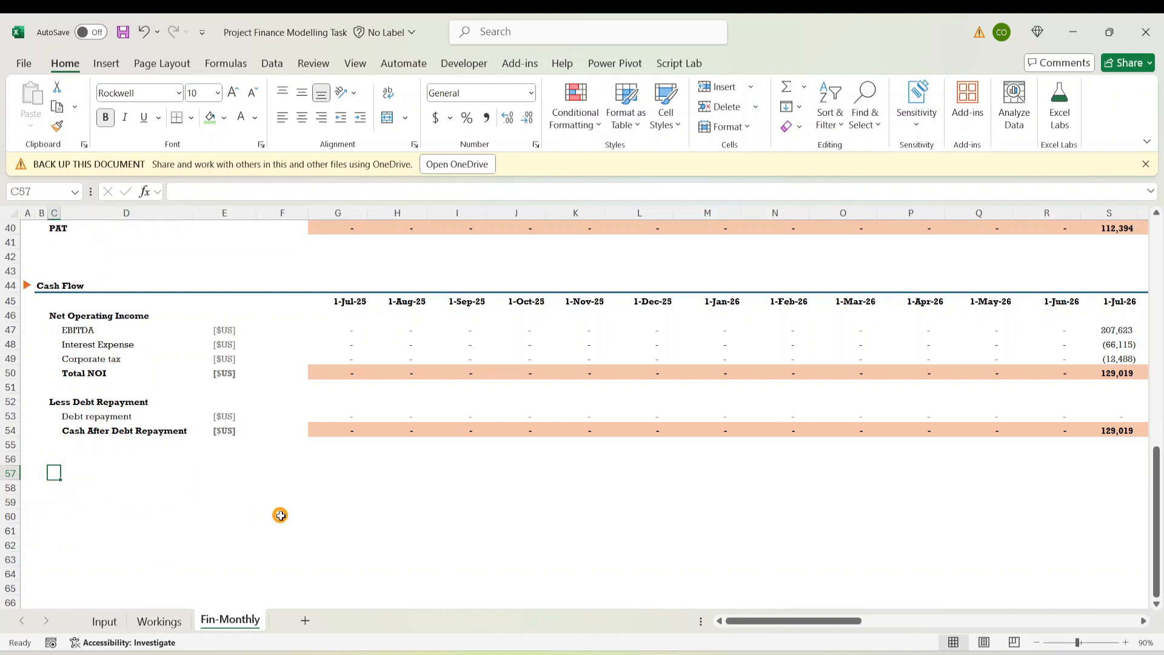
type("Cash Balance")
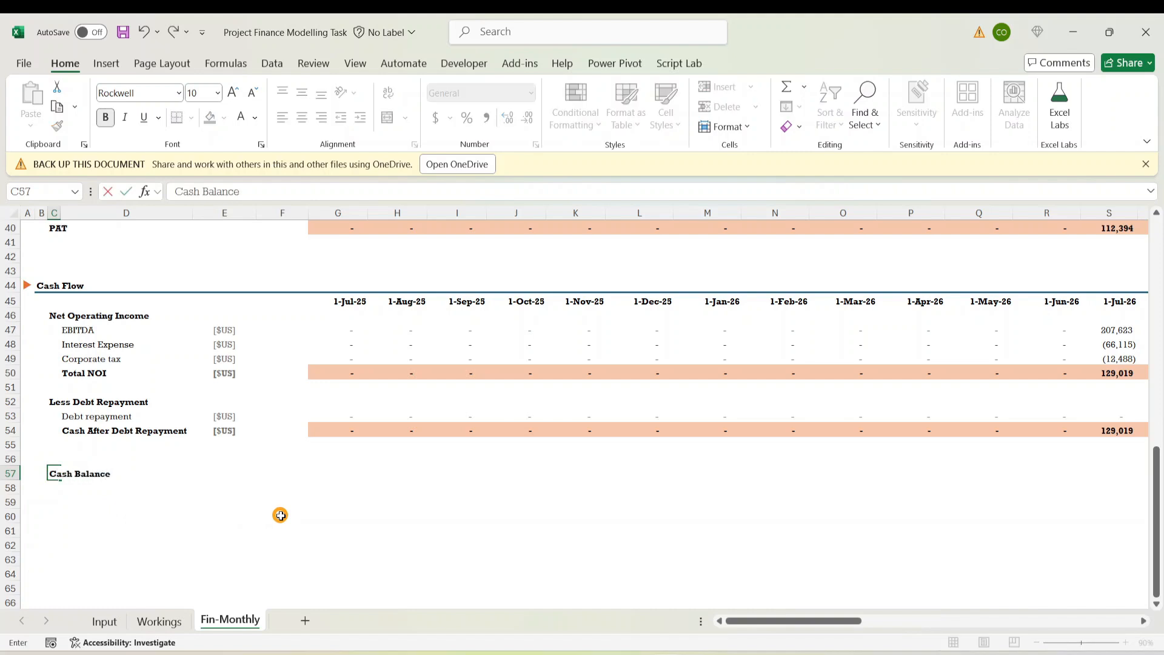
key("ctrl+Return")
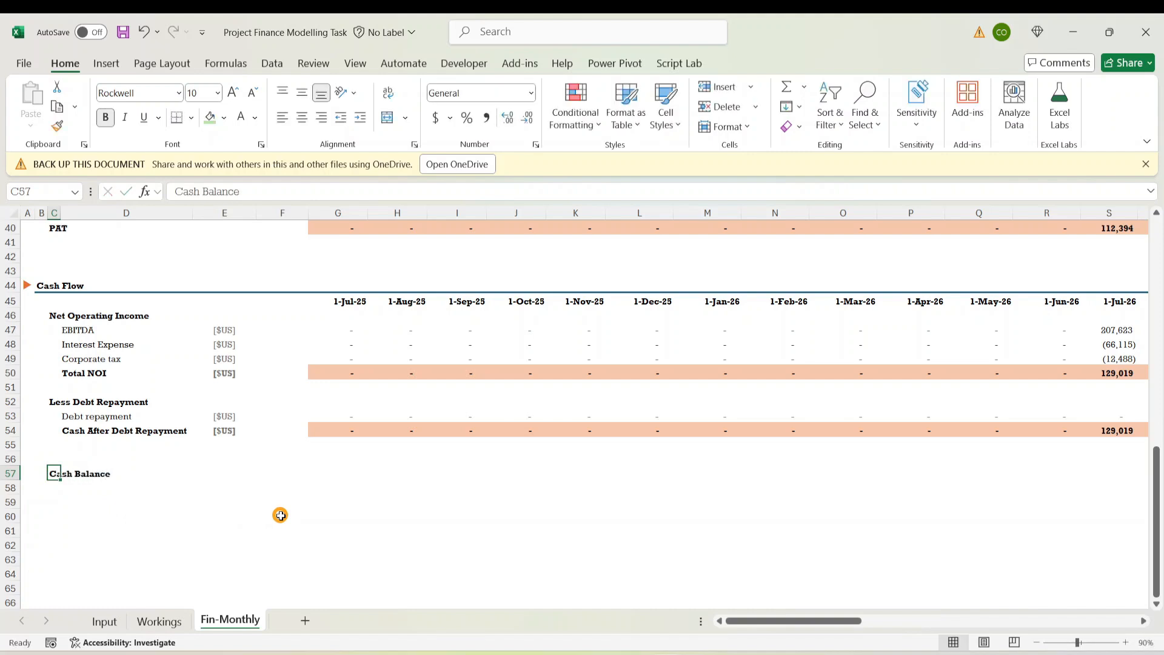
key("Down")
key("Right")
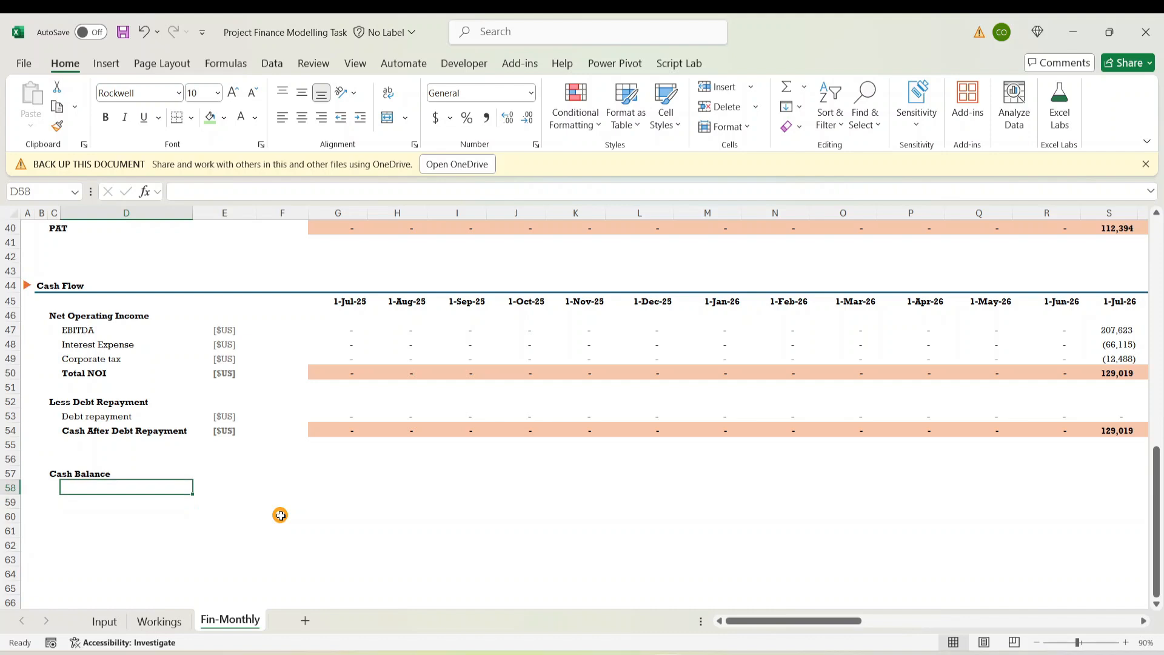
type("NOI")
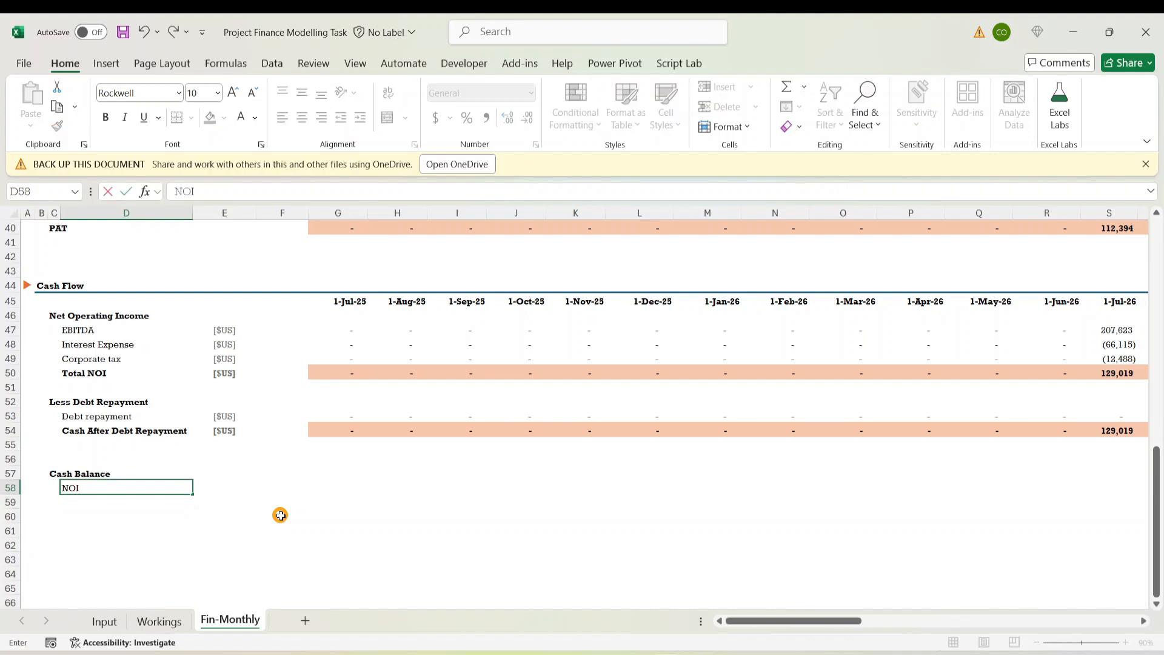
key("ctrl+Return")
Copy the [$US] unit from the debt repayment row beside the NOI label
key("Left")
key("Right")
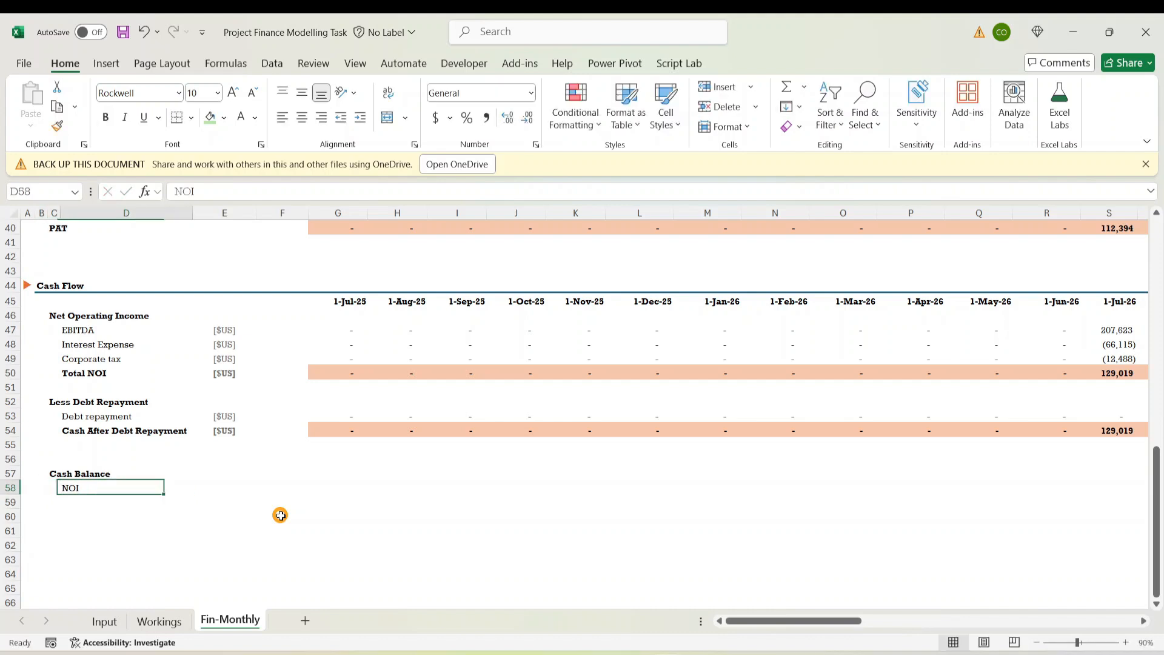
key("Right")
key("Right")
key("Up")
key("Up")
key("Up")
key("Up")
key("Left")
key("Up")
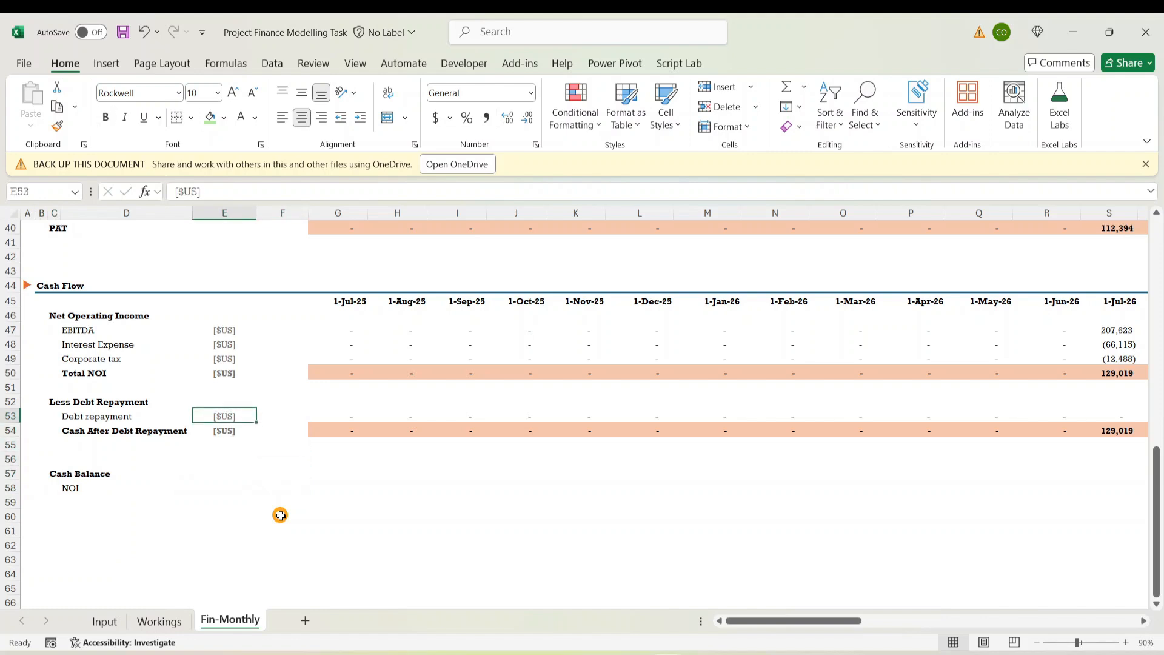
key("ctrl+c")
key("Down")
key("Down")
key("Down")
key("Down")
key("Down")
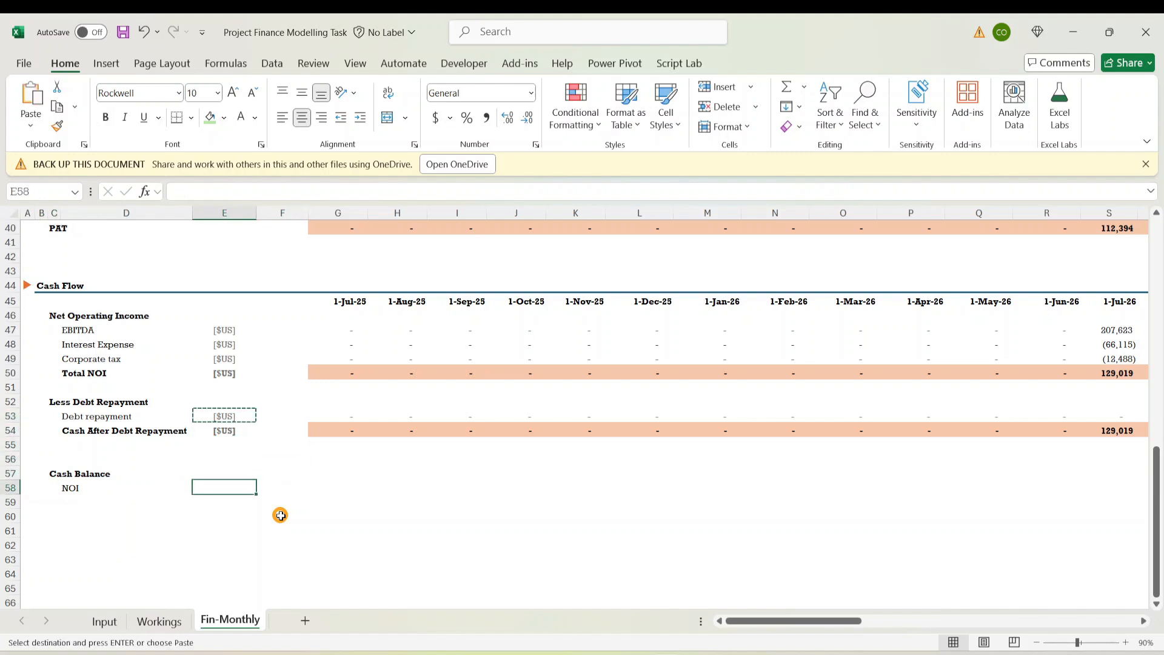
key("ctrl+v")
Move the NOI label and its [$US] unit down one row to row 59
key("Down")
key("Up")
key("Left")
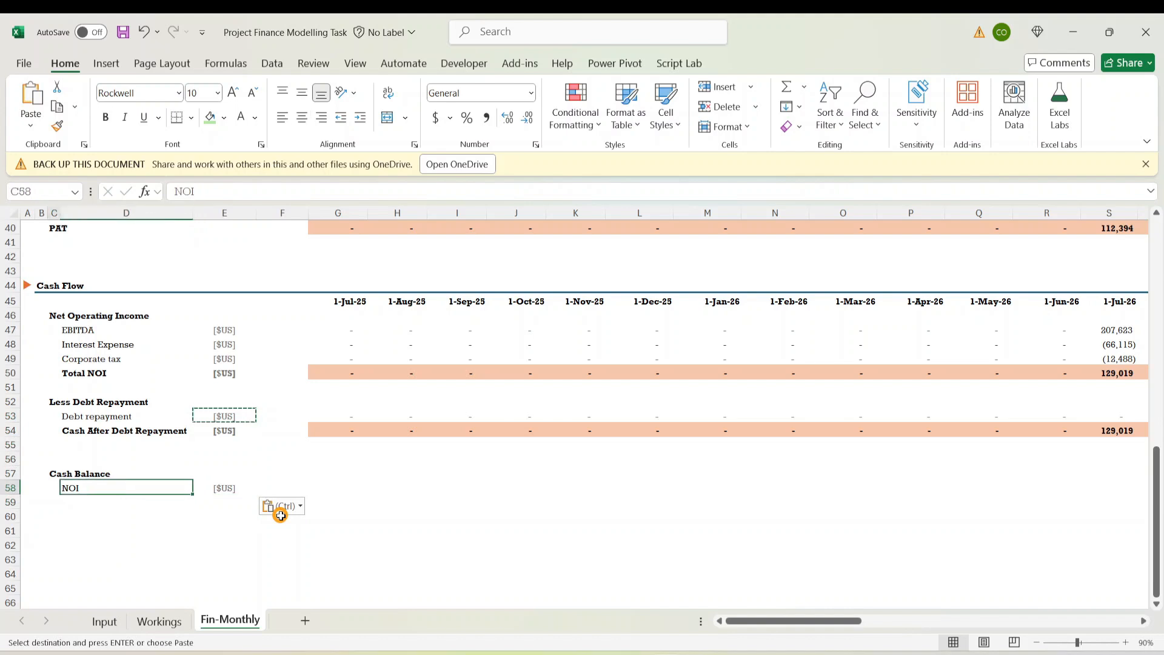
key("Left")
key("Right")
key("shift+Right")
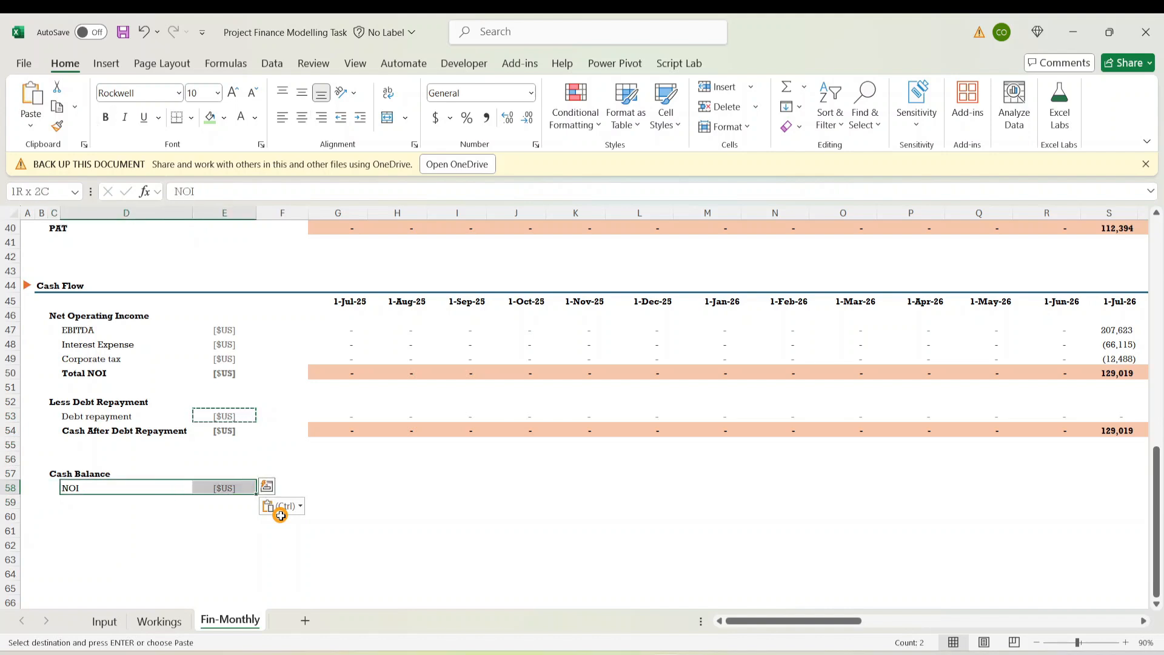
key("ctrl+c")
key("Down")
key("Down")
key("Up")
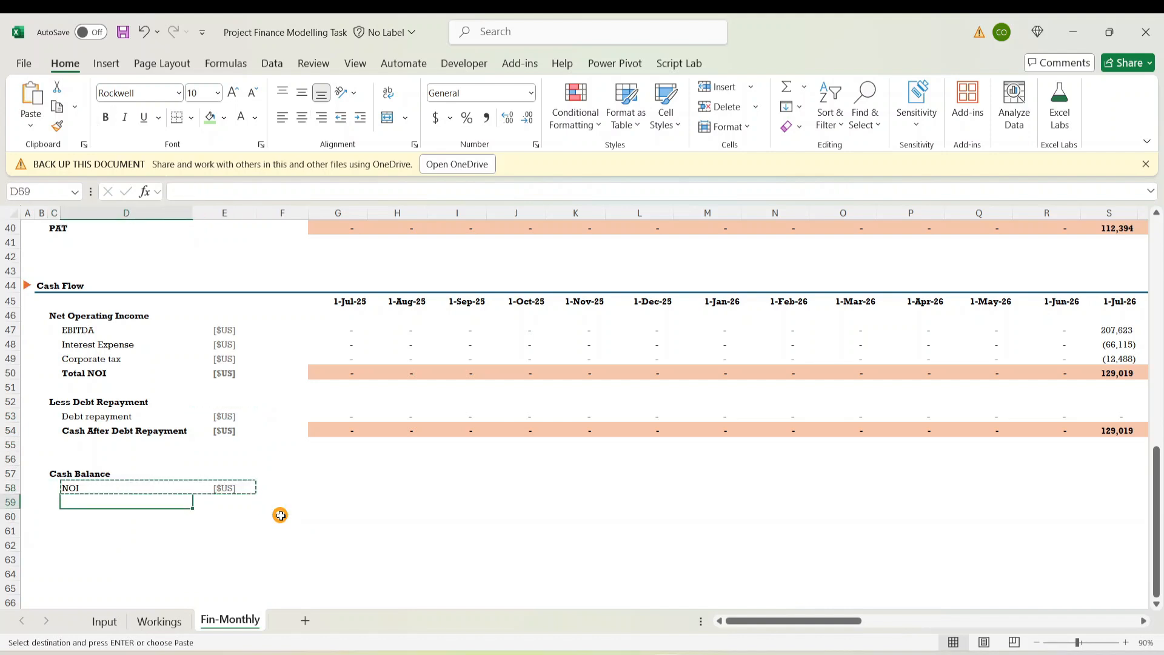
key("ctrl+v")
Enter 'Opening Balance' as the row 58 label
key("Down")
key("Up")
key("Up")
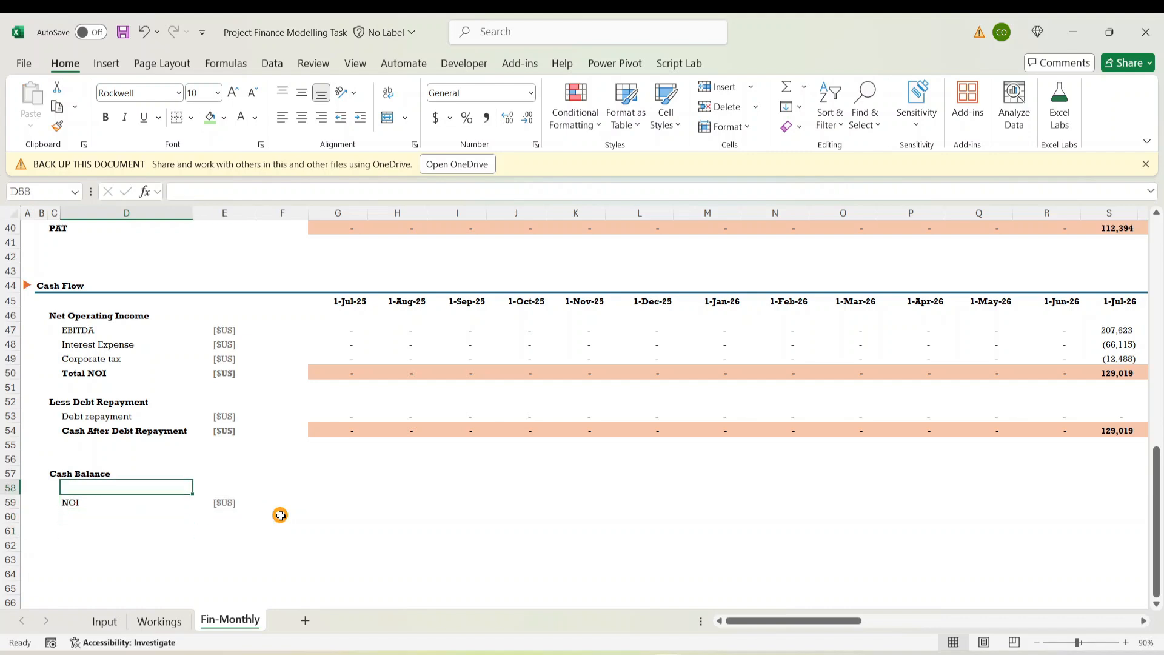
type("Opening Ba")
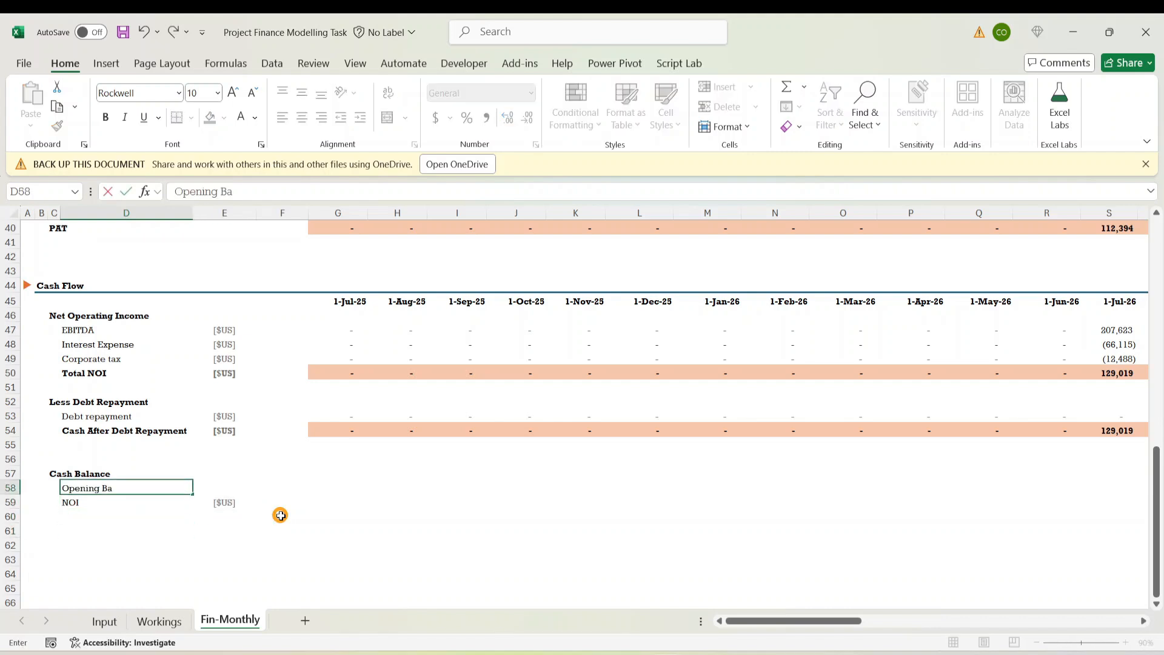
type("lance")
key("ctrl+Return")
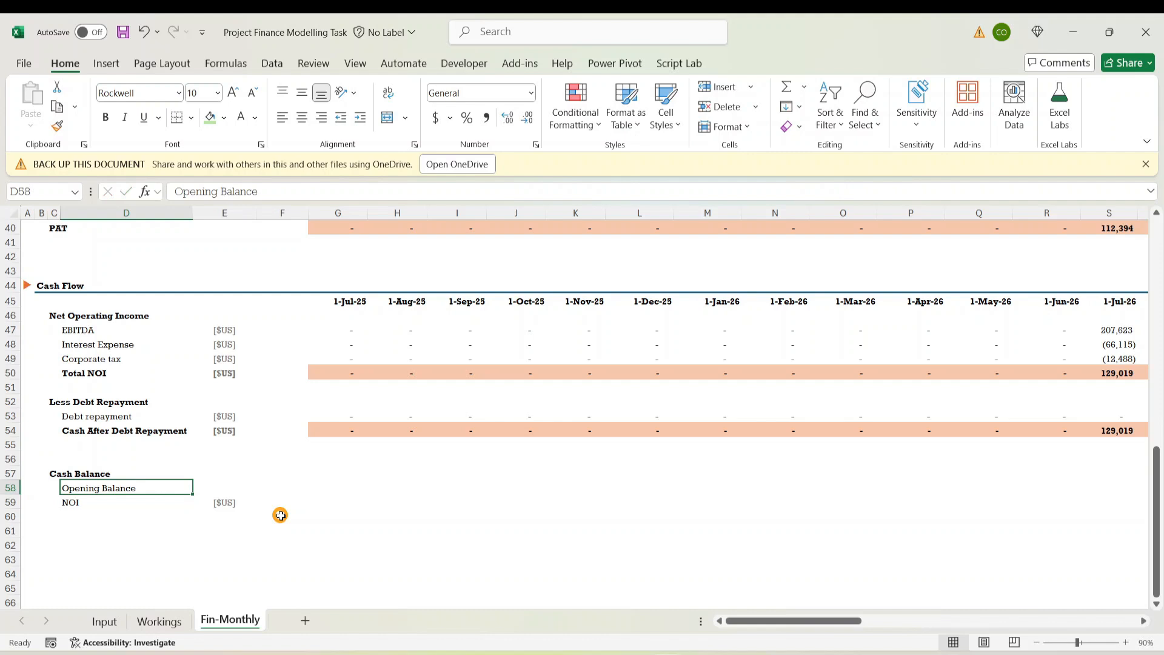
key("Right")
key("Right")
left_click(280, 516)
Copy the Debt repayment label into D60 under NOI in Cash Balance
key("Left")
key("Left")
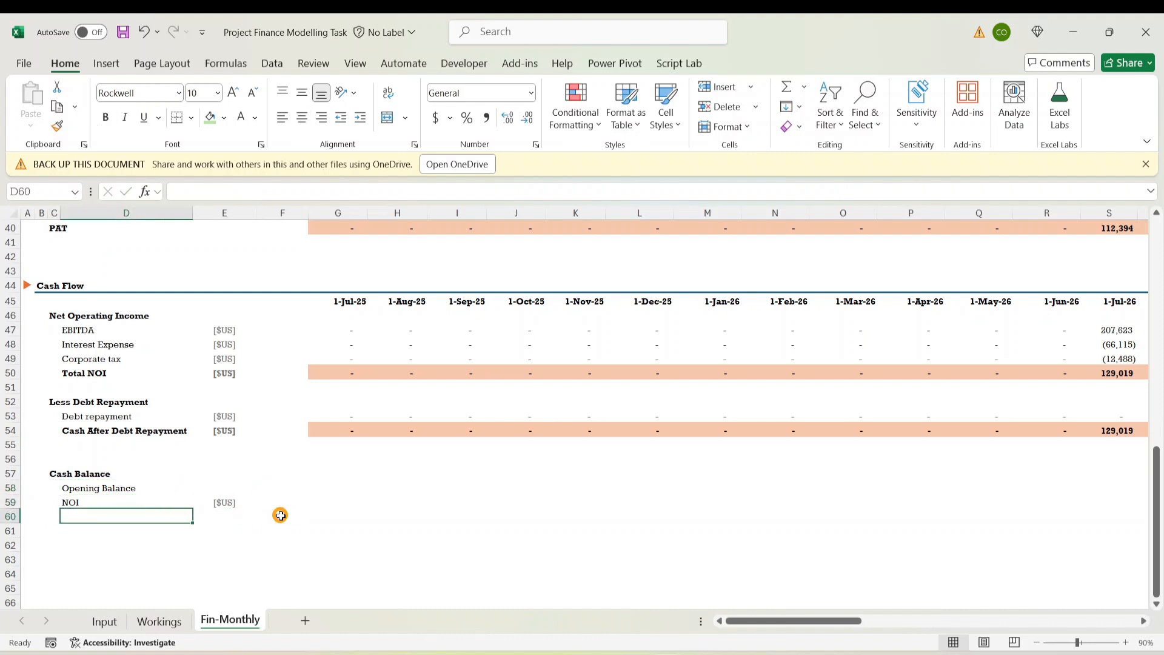
key("Up")
key("Right")
key("Left")
key("Left")
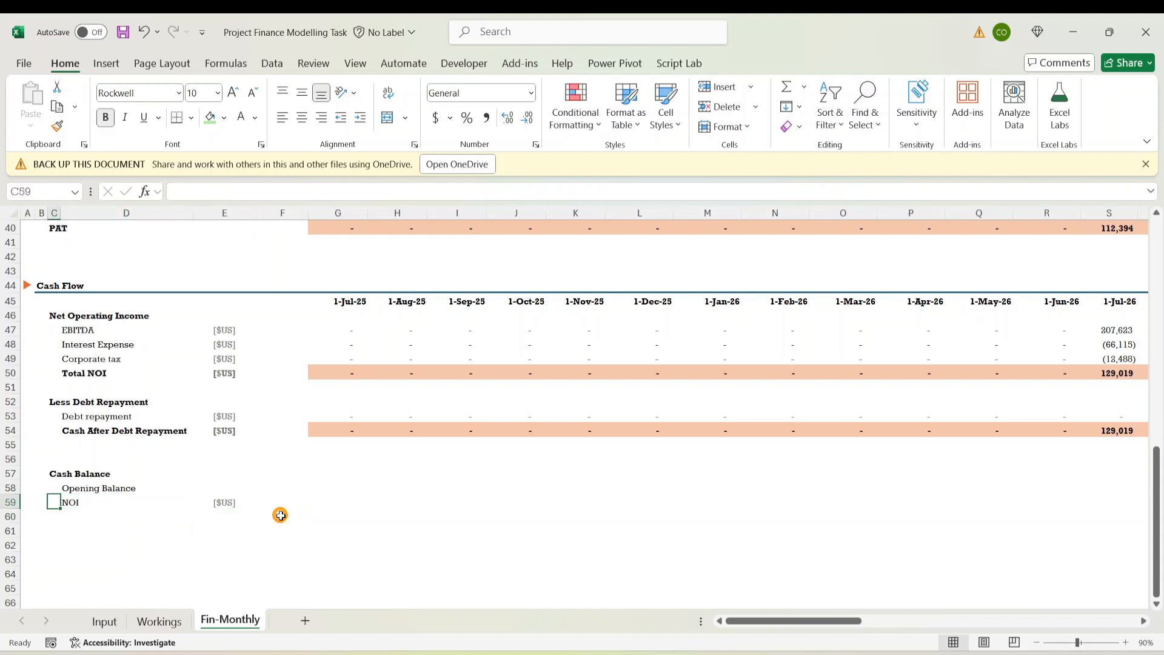
key("shift+Right")
key("shift+Right")
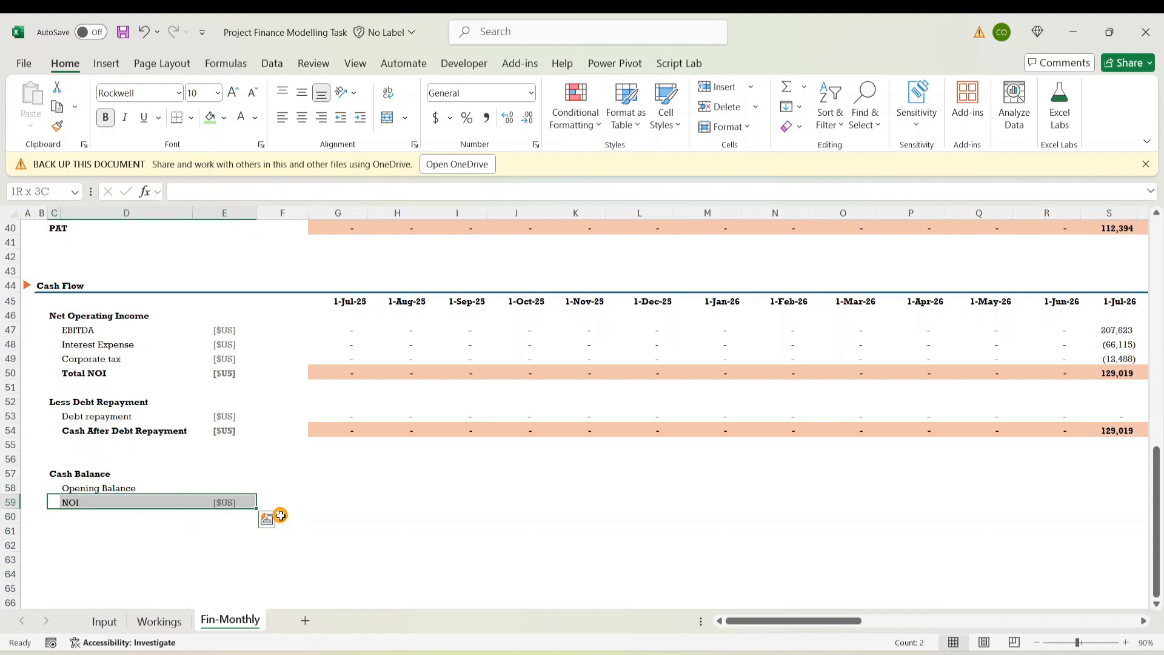
key("shift+Left")
key("shift+Left")
key("Down")
key("Up")
key("Right")
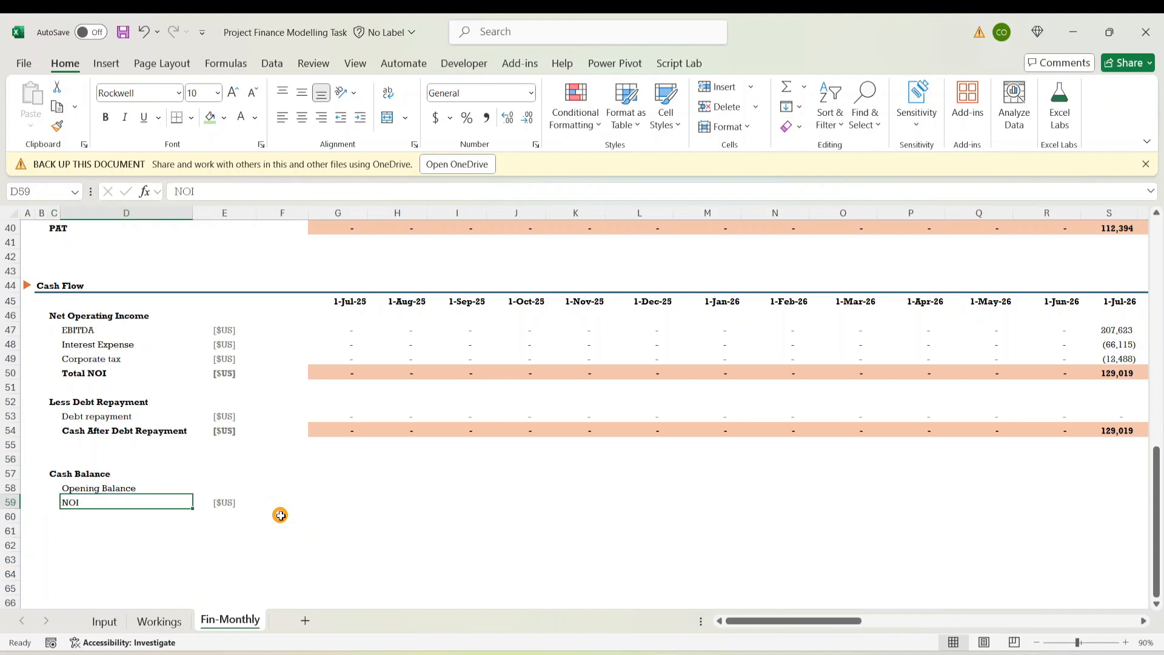
key("Down")
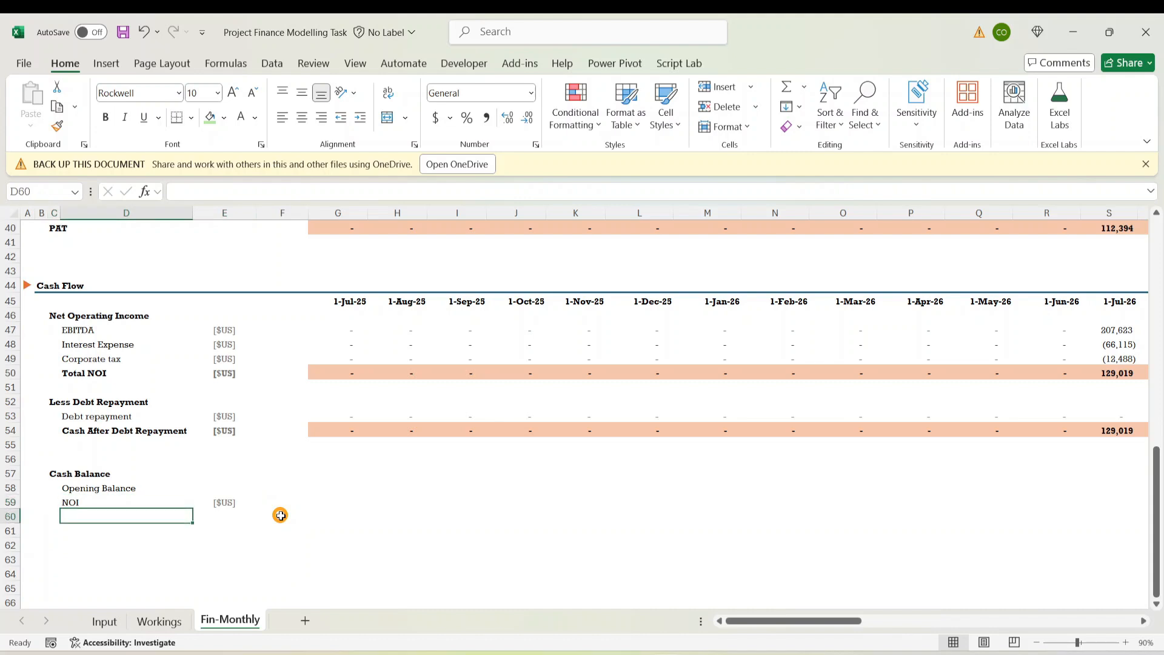
key("Up")
key("Up")
key("Up")
key("Up")
key("Up")
key("Up")
key("Up")
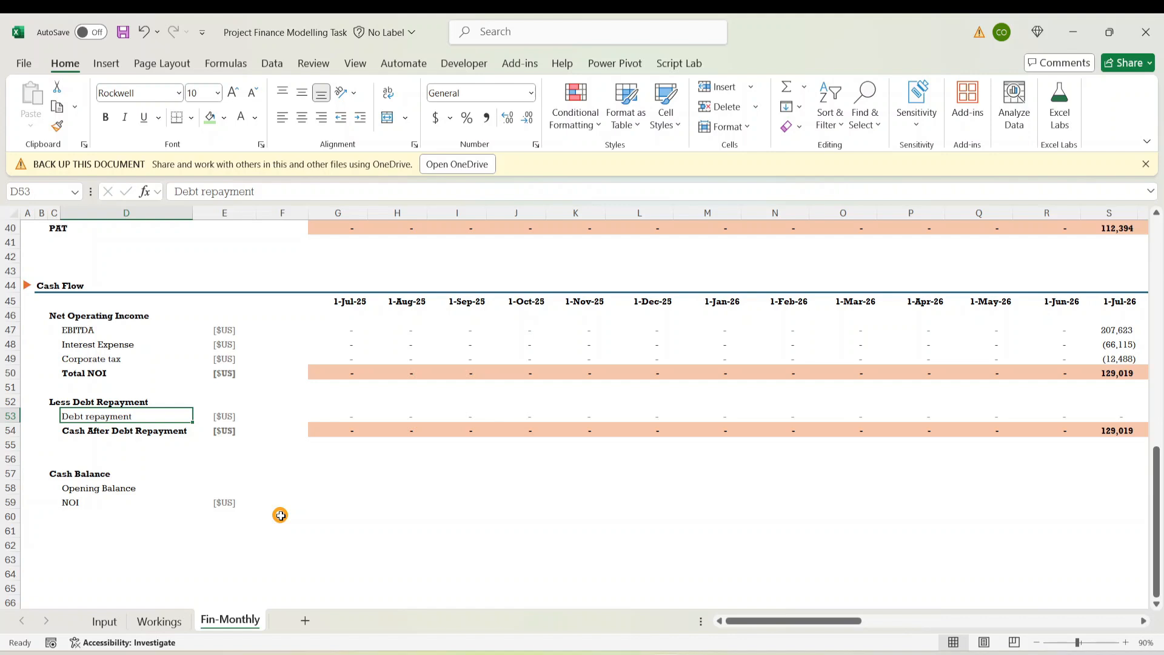
key("ctrl+c")
key("Down")
key("Down")
key("Down")
key("Down")
key("Down")
key("Down")
key("Down")
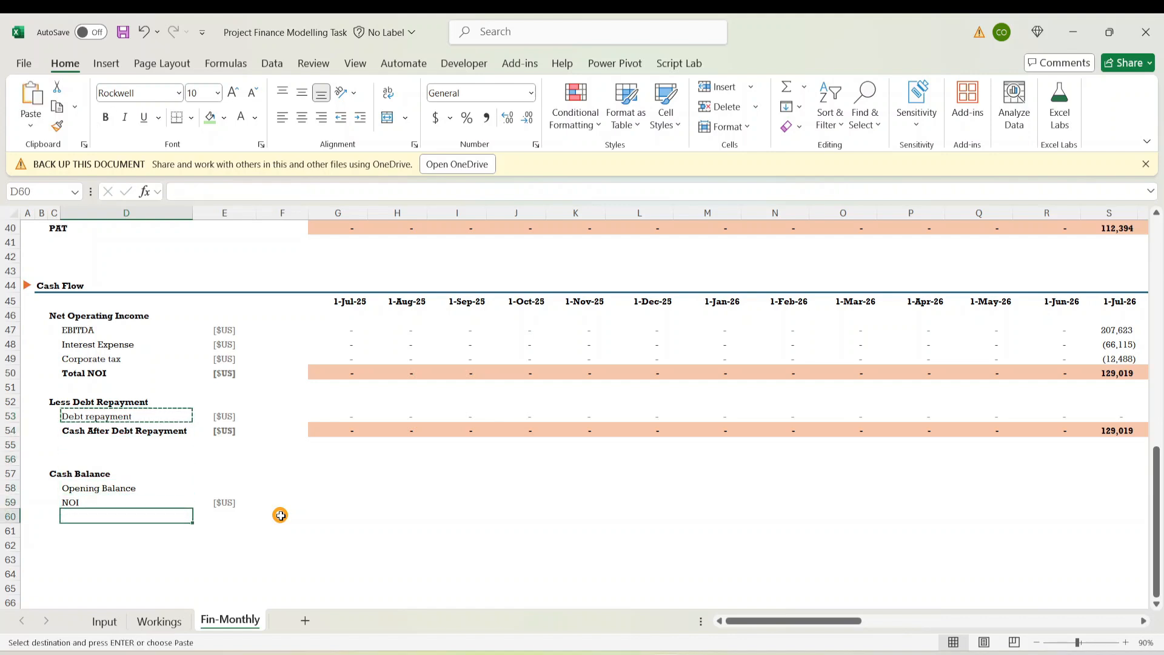
key("ctrl+v")
Review the cash flow rows above and return to the July NOI cell of Cash Balance
key("Down")
key("Up")
key("Up")
key("Up")
key("Up")
key("Up")
key("Up")
key("Up")
key("Up")
key("Up")
key("Up")
key("Up")
key("Up")
key("Up")
key("Up")
key("Up")
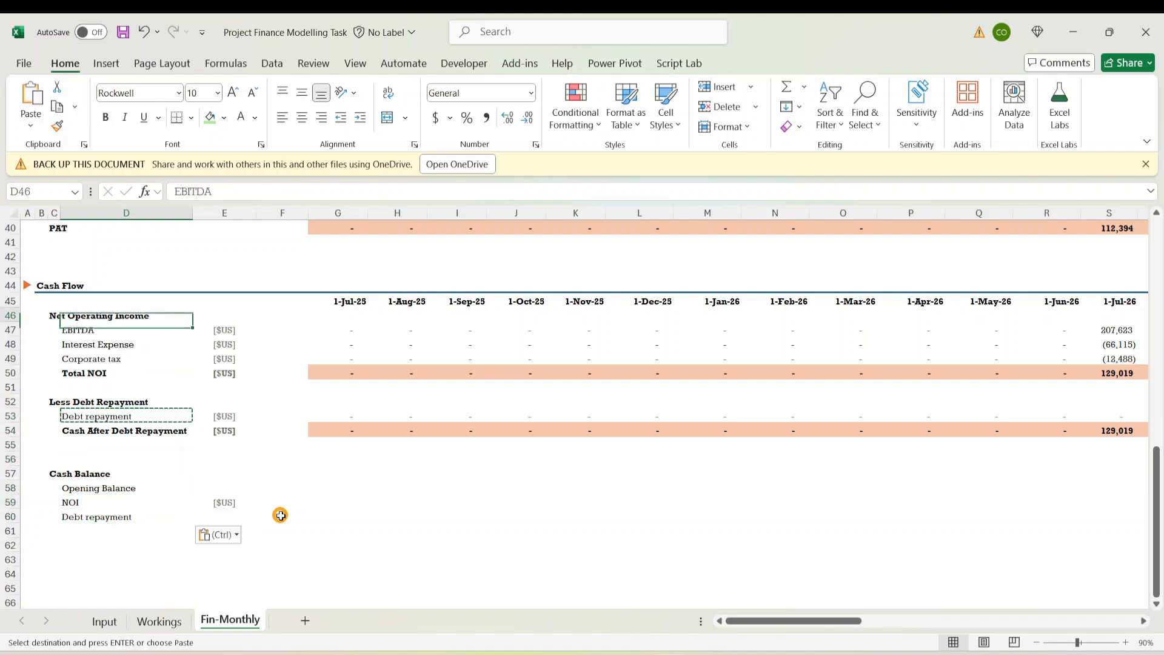
key("Up")
key("Up")
key("Up")
key("Up")
key("Up")
key("Up")
key("Up")
key("Up")
key("Up")
key("Up")
key("Up")
key("Up")
key("Up")
key("Up")
key("Up")
key("Up")
key("Up")
key("Up")
key("Up")
key("Up")
key("Down")
key("Down")
key("Down")
key("Down")
key("Down")
key("Down")
key("Down")
key("Down")
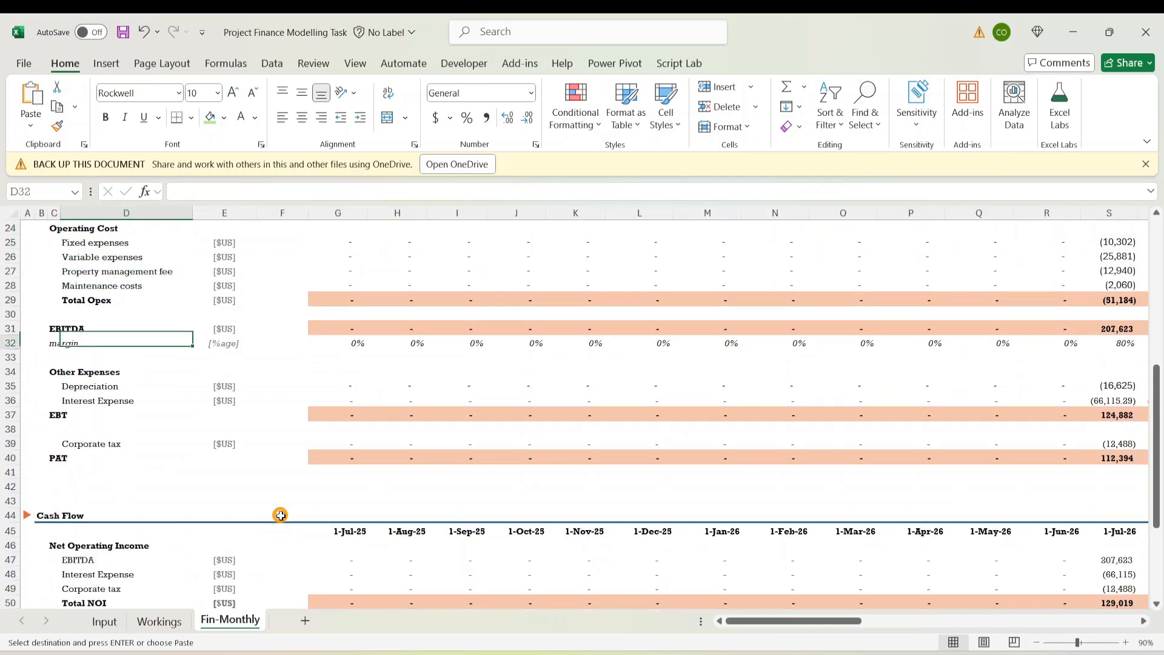
key("Down")
key("Down")
key("Down")
key("Down")
key("Down")
key("Down")
key("Down")
key("Down")
key("Down")
key("Down")
key("Down")
key("Down")
key("Down")
key("Down")
key("Down")
key("Down")
key("Down")
key("Down")
key("Down")
key("Down")
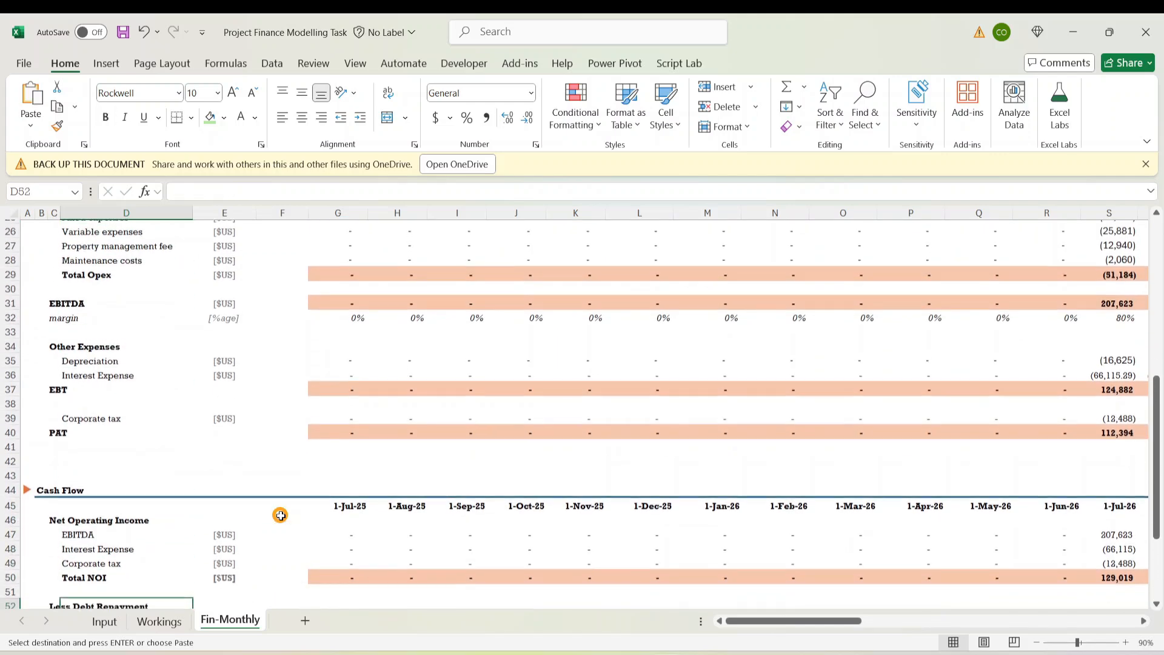
key("Down")
key("Down")
key("Down")
key("Down")
key("Down")
key("Down")
key("Down")
key("Down")
key("Down")
key("Down")
key("Down")
key("Down")
key("Down")
key("Down")
key("Down")
key("Up")
key("Up")
key("Up")
key("Up")
key("Up")
key("Up")
key("Up")
key("Up")
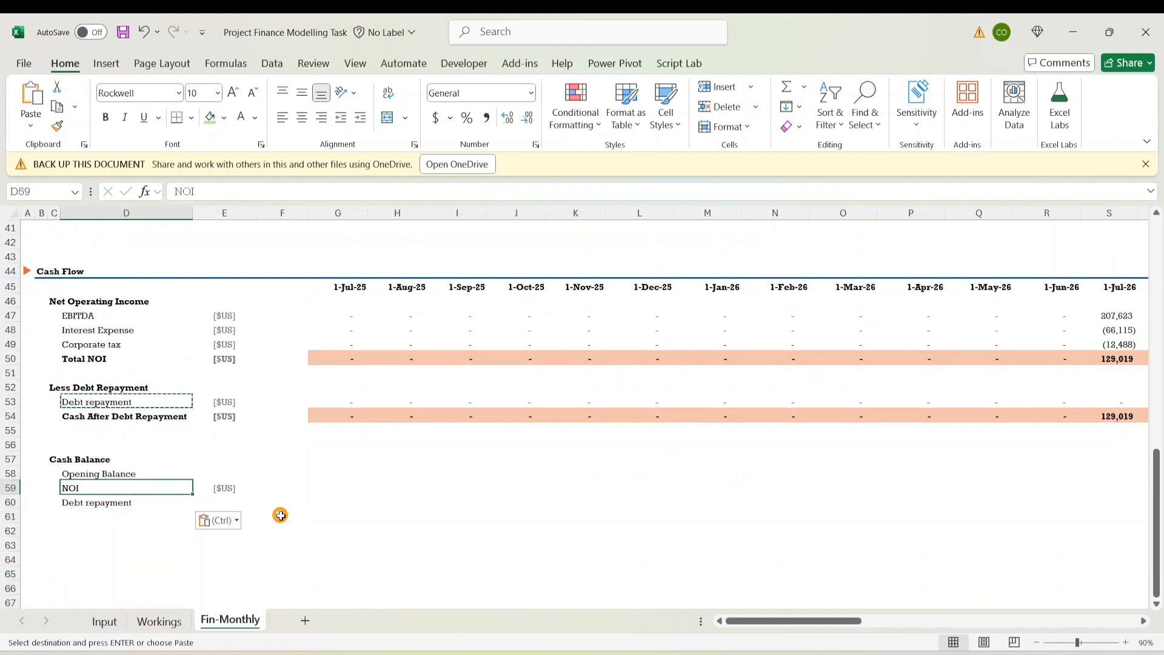
key("Up")
key("Up")
key("Up")
key("Up")
key("Up")
key("Up")
key("Up")
key("Up")
key("Up")
key("Up")
key("Up")
key("Up")
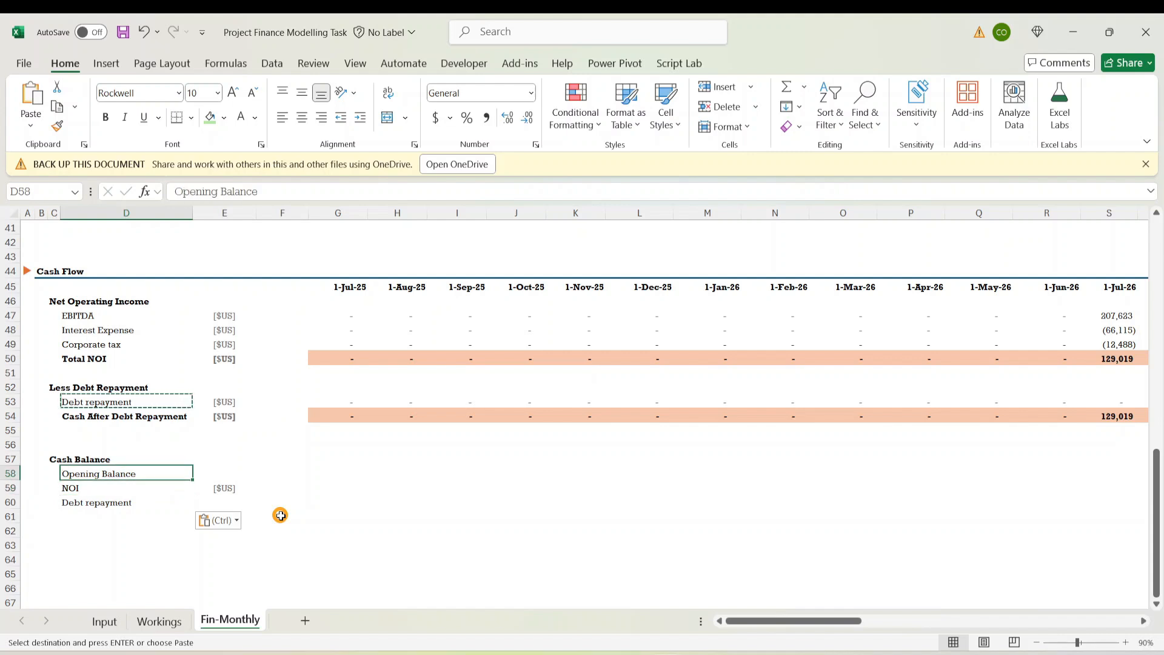
key("Down")
key("Down")
key("Down")
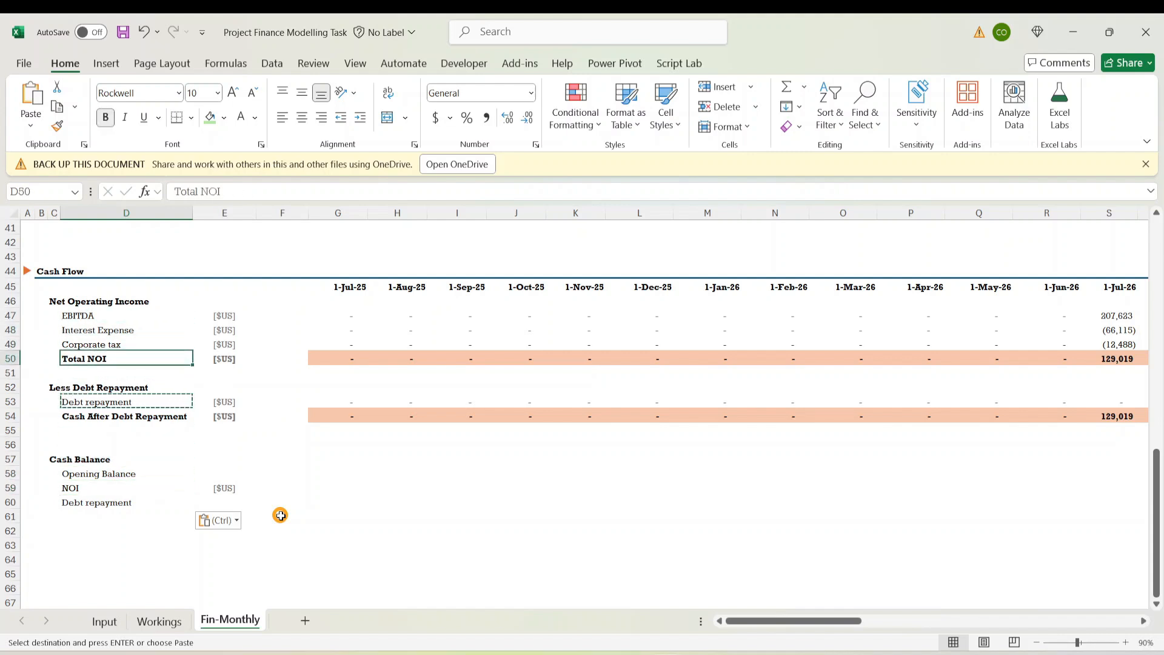
key("Up")
key("Down")
key("Down")
key("Down")
key("Down")
key("Down")
key("Down")
key("Down")
key("Down")
key("Down")
key("Down")
key("Down")
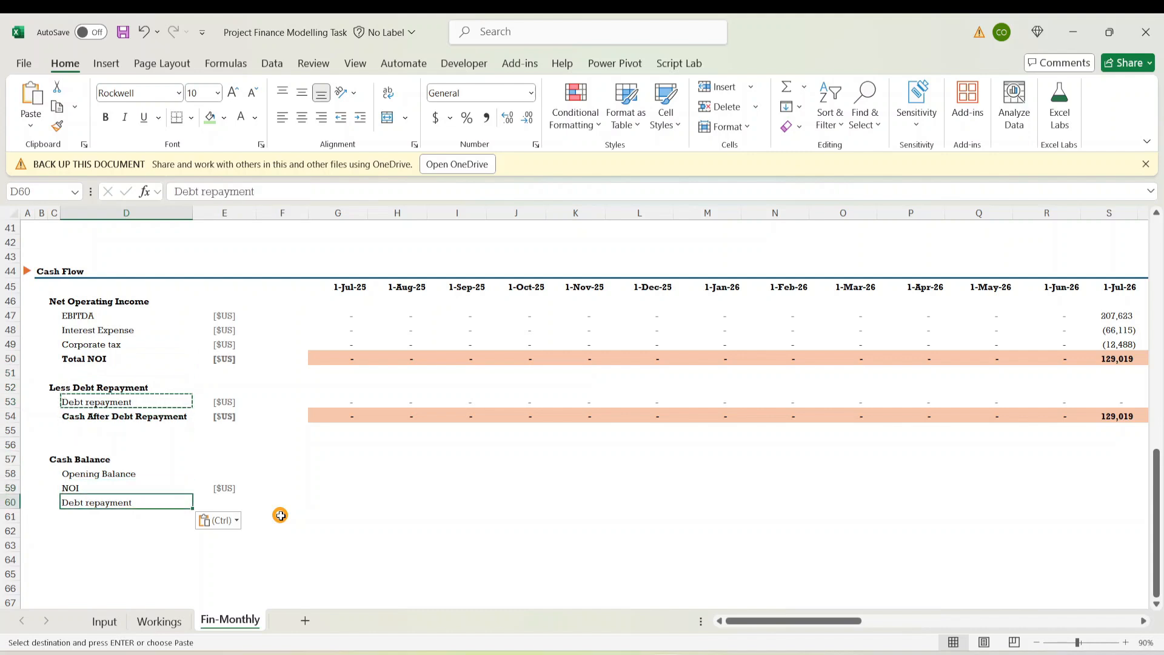
key("Up")
key("Right")
key("Right")
key("Right")
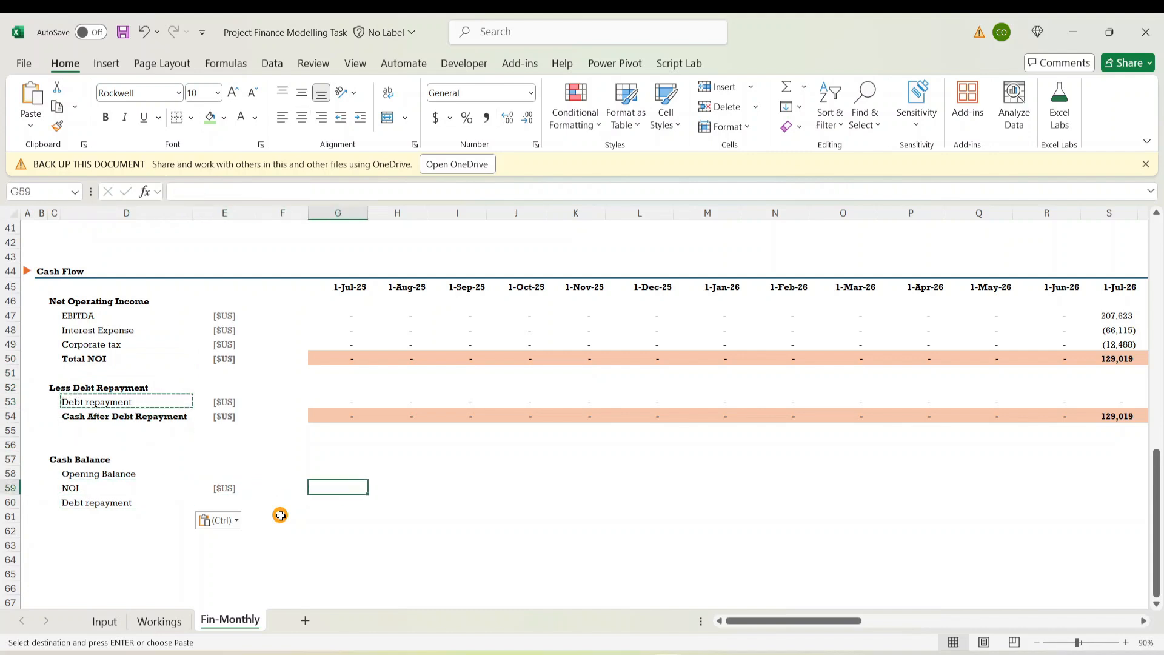
key("Escape")
Link the July Cash Balance NOI cell to Total NOI with =G50
type("=")
key("Up")
key("Up")
key("Up")
key("Up")
key("Up")
key("Up")
key("Up")
key("Up")
key("Up")
key("Up")
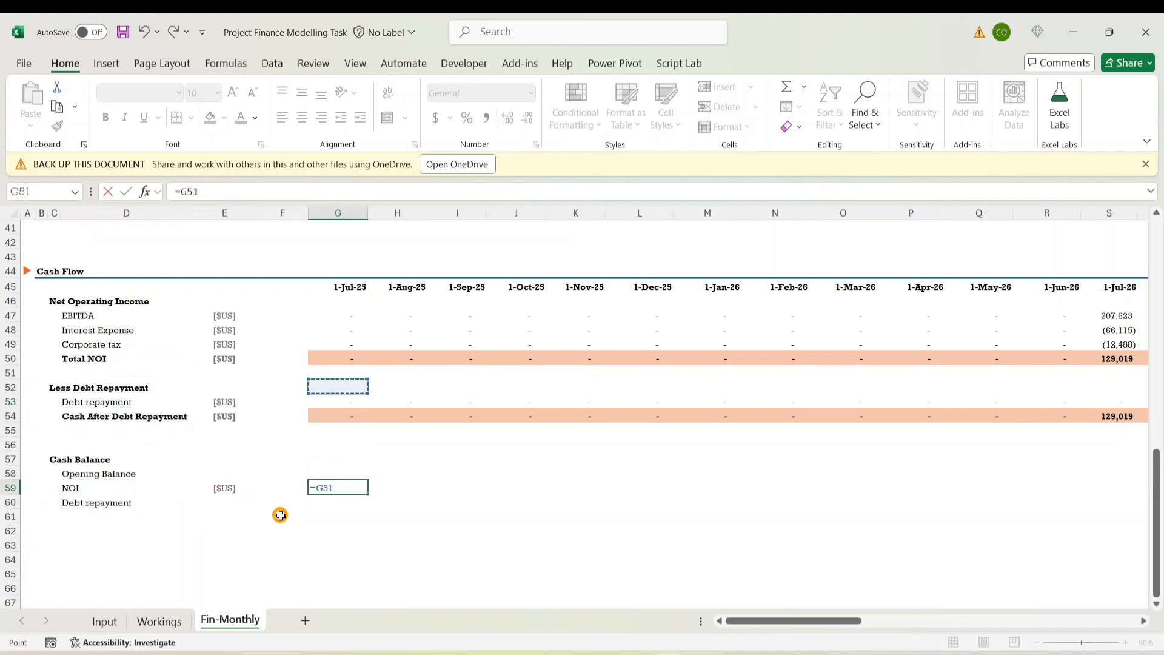
key("Down")
key("Return")
key("Down")
key("Down")
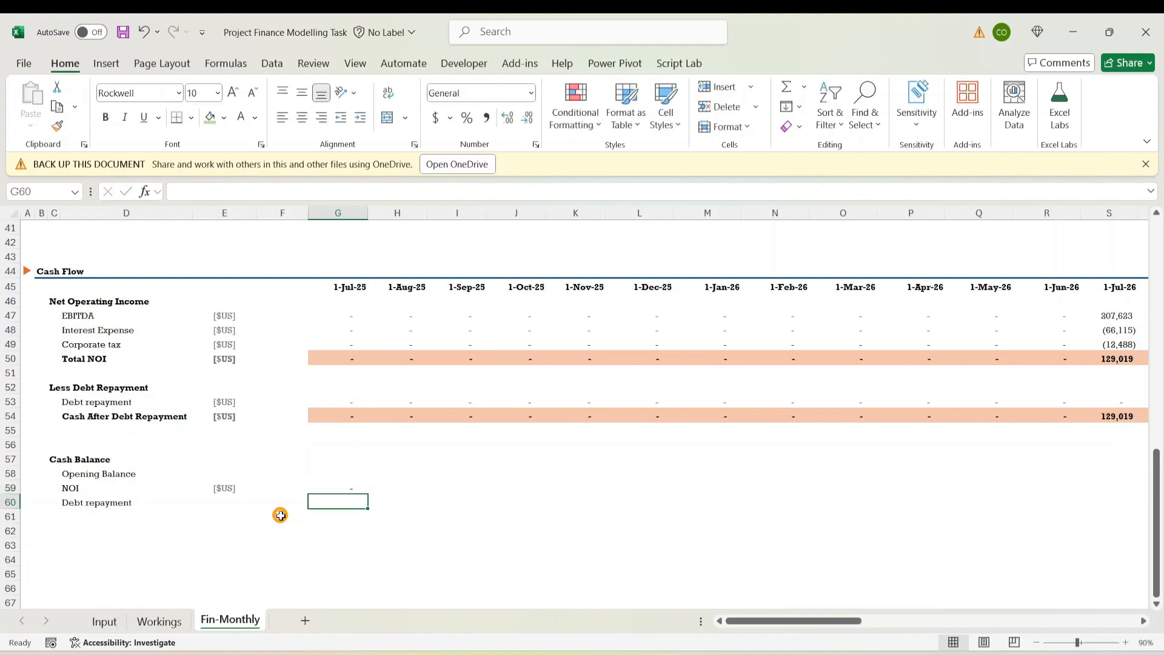
key("Up")
key("Up")
key("Left")
key("Left")
key("Left")
key("Left")
key("Right")
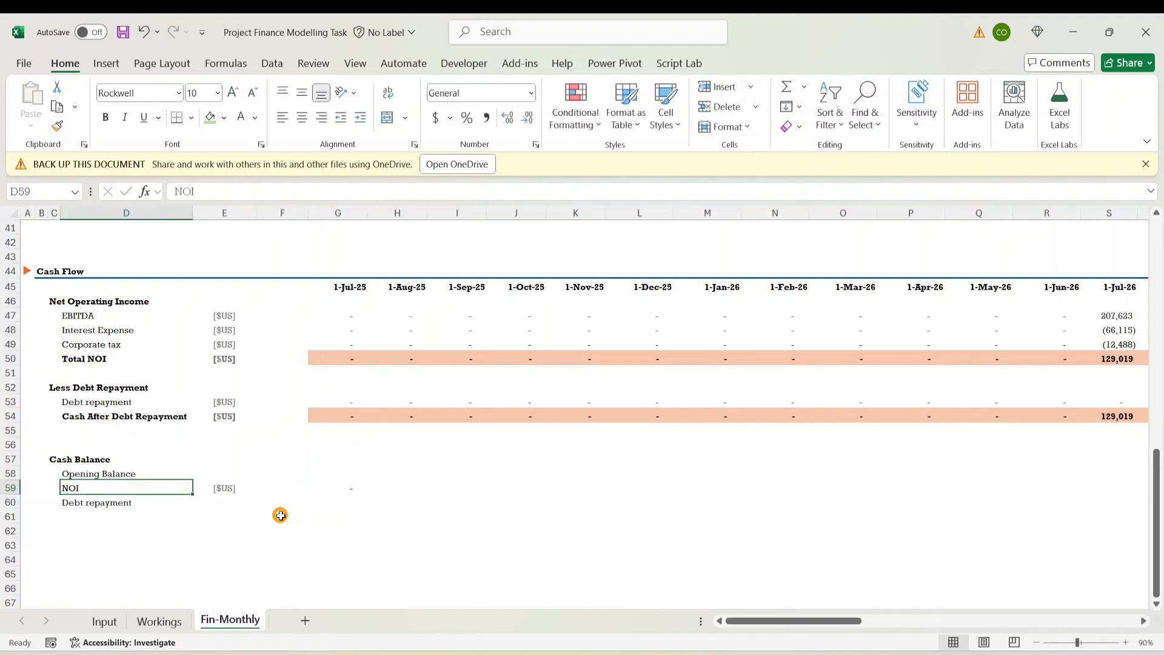
Link the July Cash Balance Debt repayment cell to the debt row with =G53
key("Down")
key("Left")
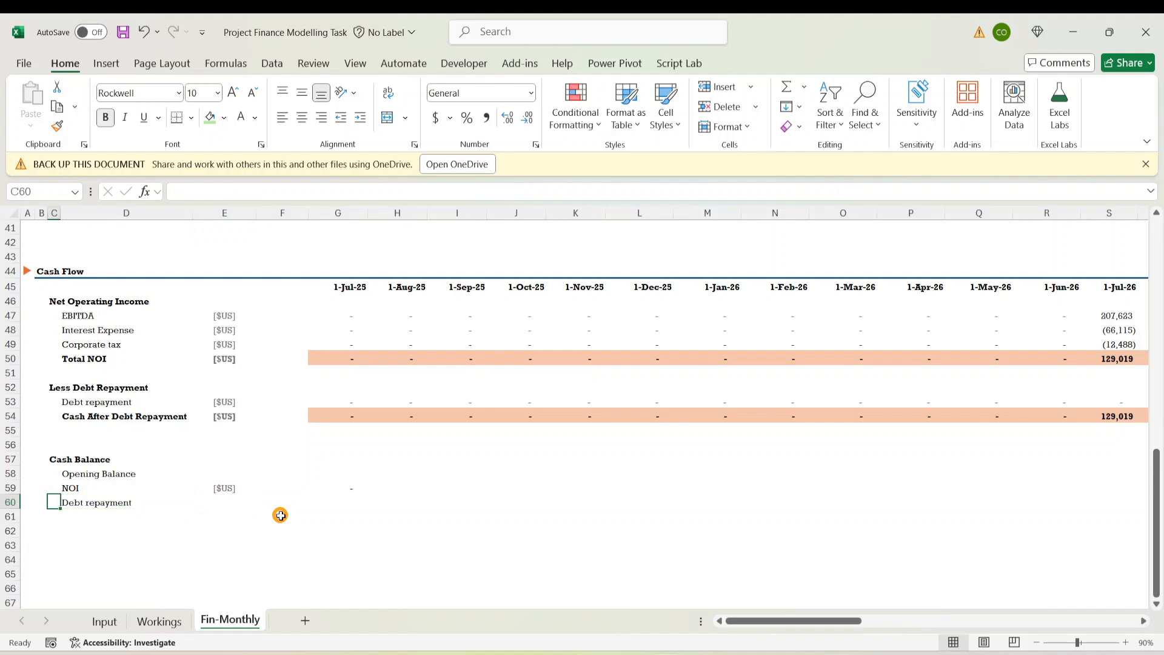
key("Right")
key("Right")
key("Right")
key("Right")
type("=")
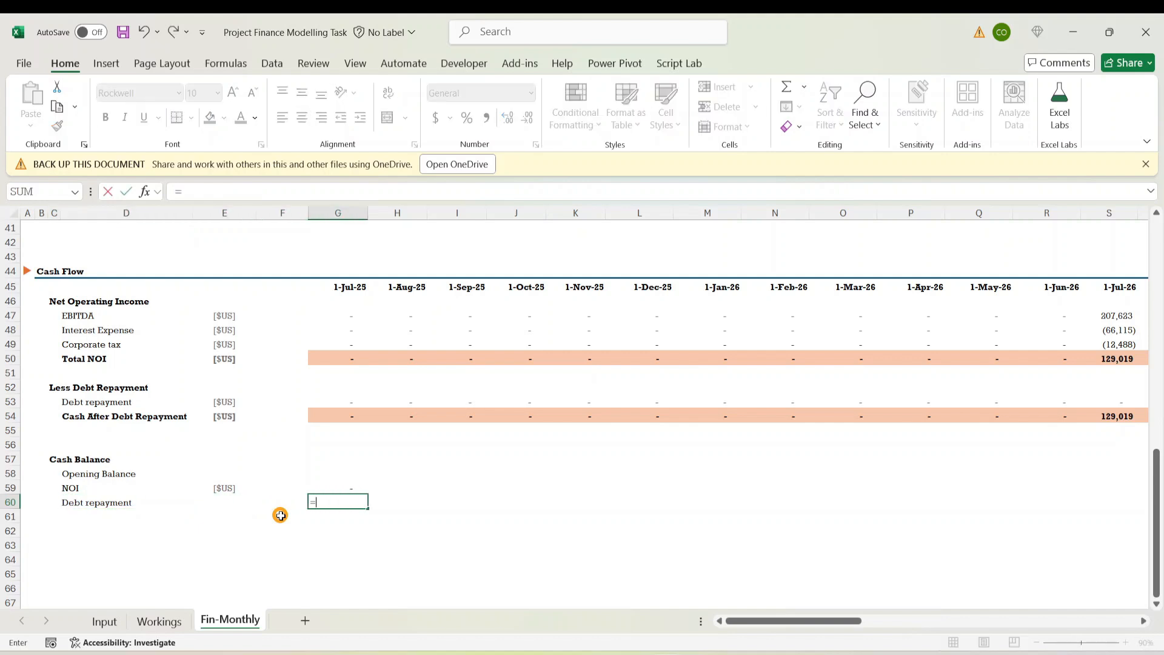
key("Up")
key("Up")
key("Up")
key("Up")
key("Up")
key("Up")
key("Up")
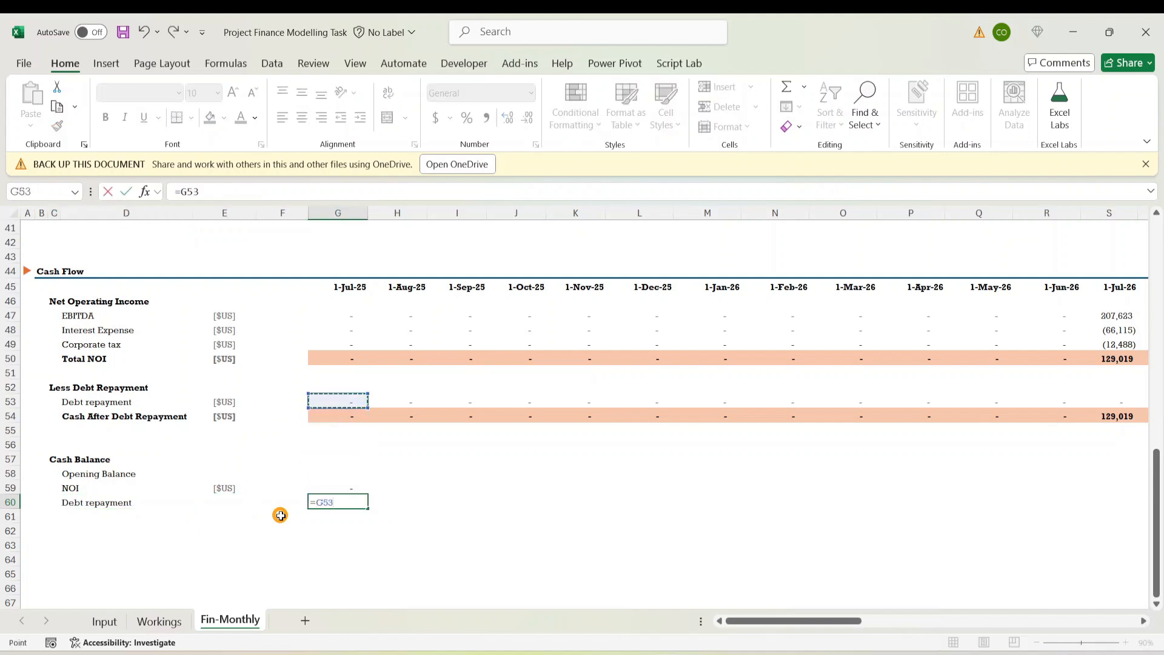
key("ctrl+Return")
Fill the [$US] unit from NOI down to the Debt repayment row
key("Down")
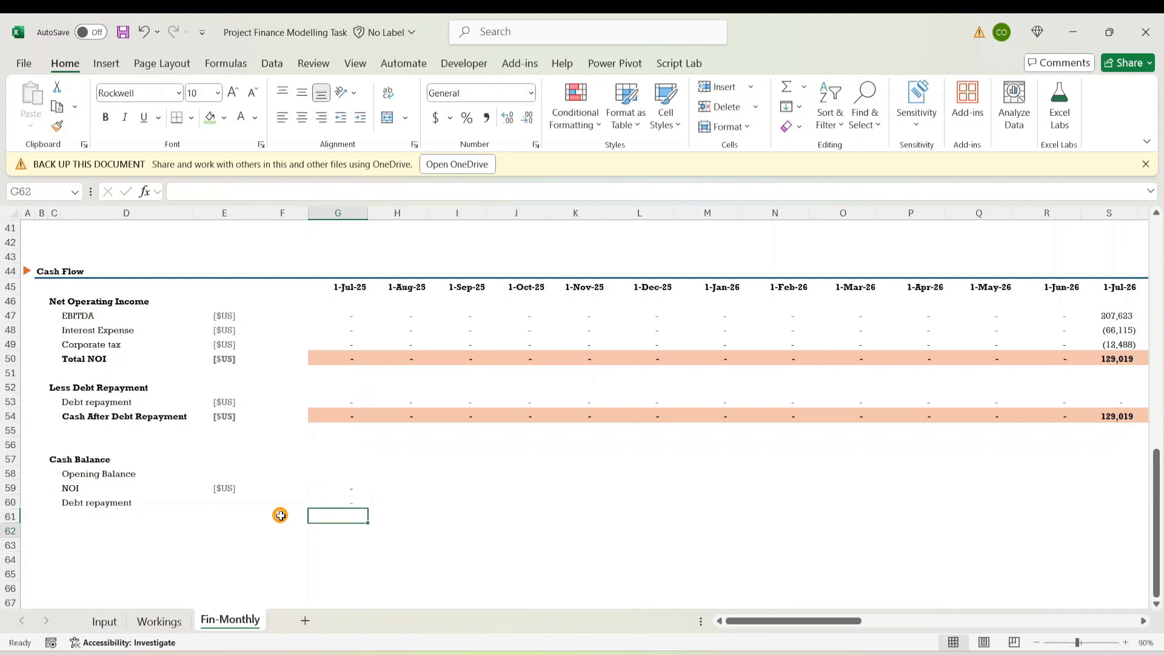
key("Up")
key("Left")
key("Left")
key("Left")
key("Up")
key("Right")
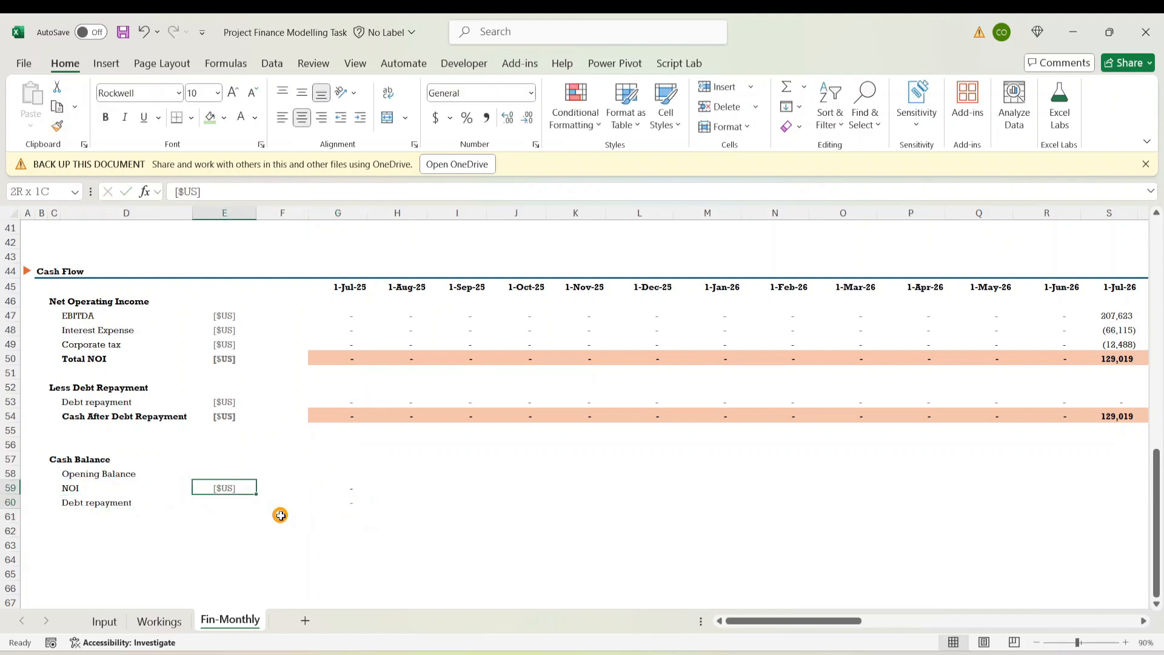
key("shift+Down")
key("ctrl+d")
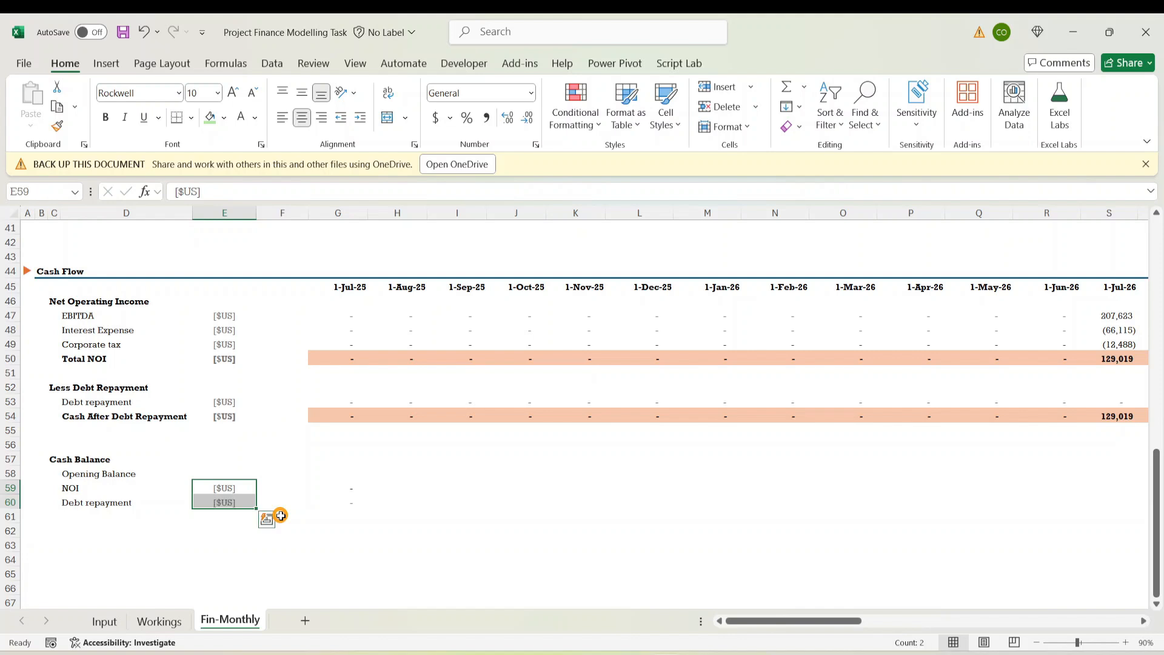
Copy the [$US] unit beside Opening Balance in E58
key("Up")
key("Down")
key("ctrl+c")
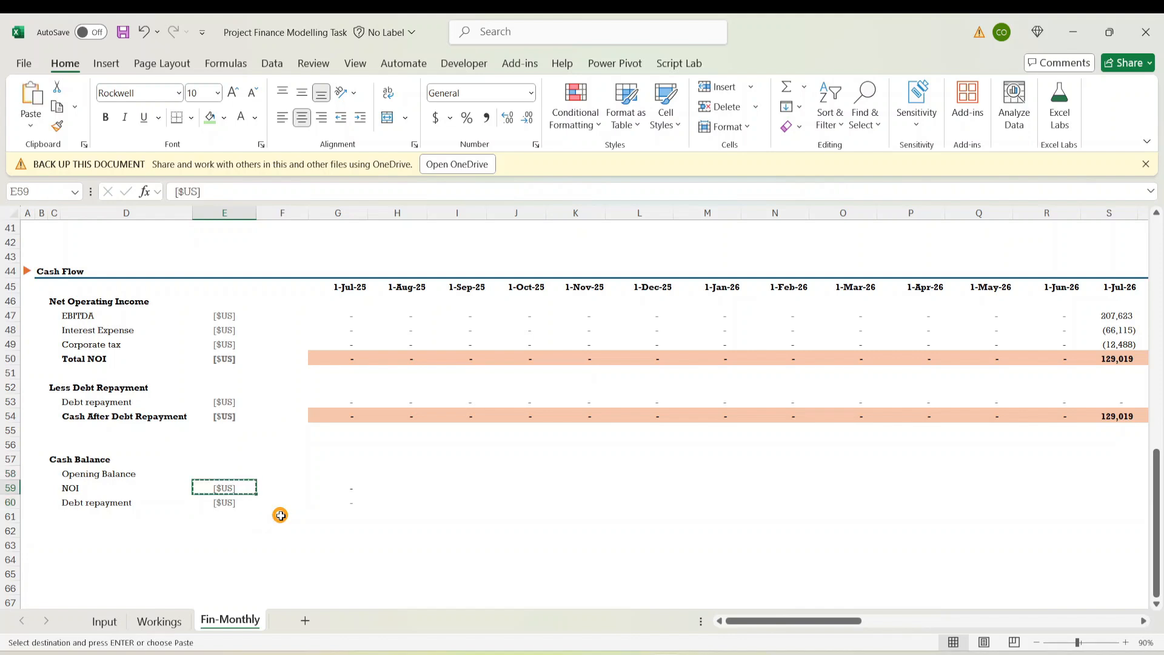
key("Up")
key("Up")
key("Down")
key("Up")
key("Down")
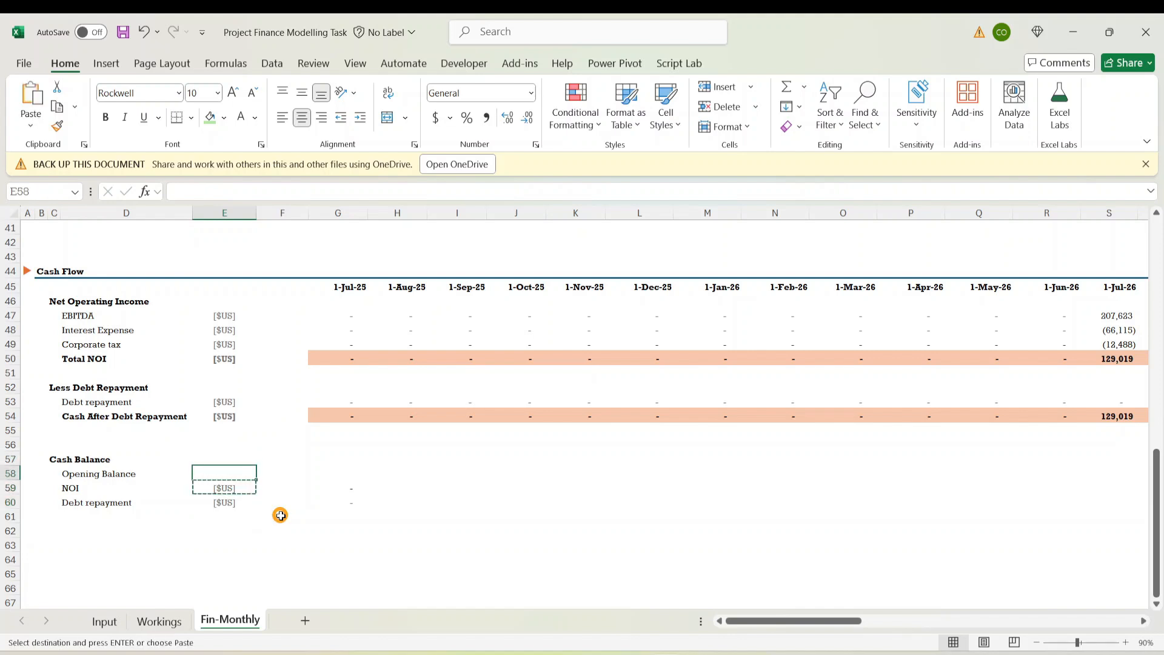
key("ctrl+v")
key("Down")
key("Down")
key("Escape")
key("Down")
key("Up")
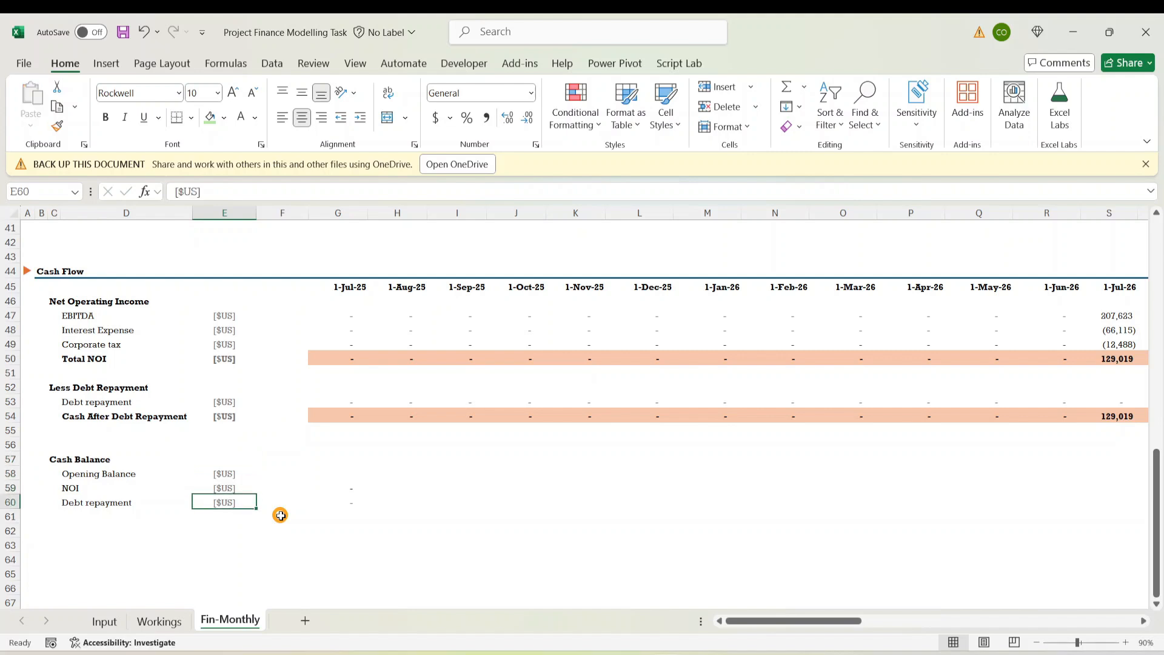
key("Left")
key("Left")
key("Right")
key("Down")
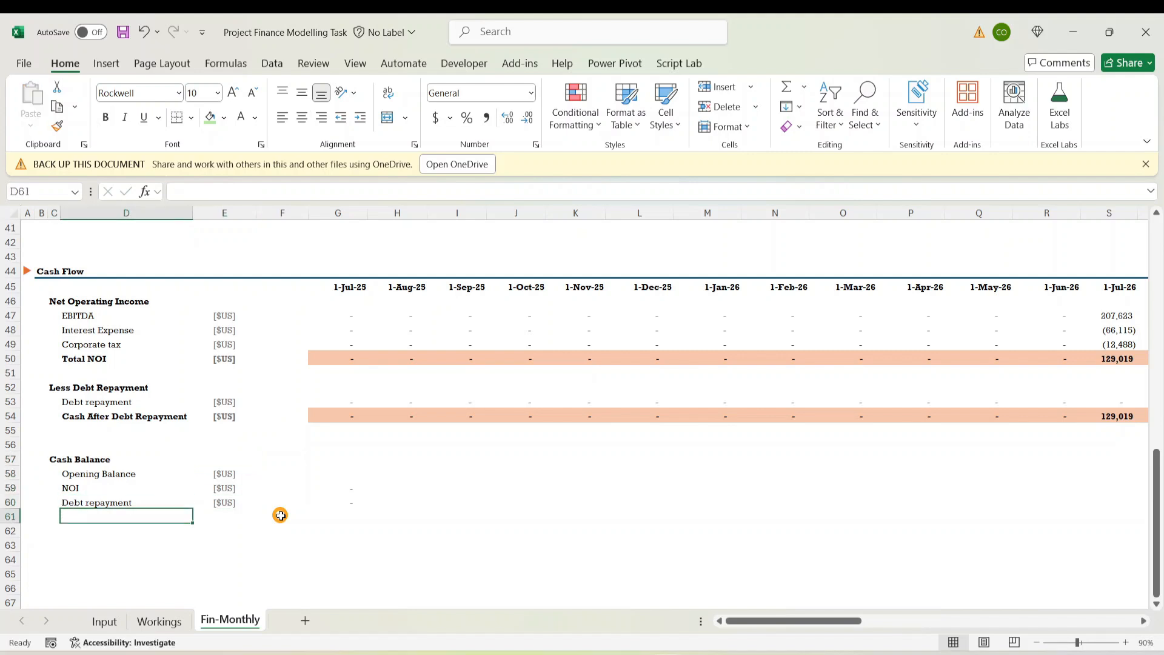
Label the new last row 'Closing balance' and make the label bold
type("Closing balance")
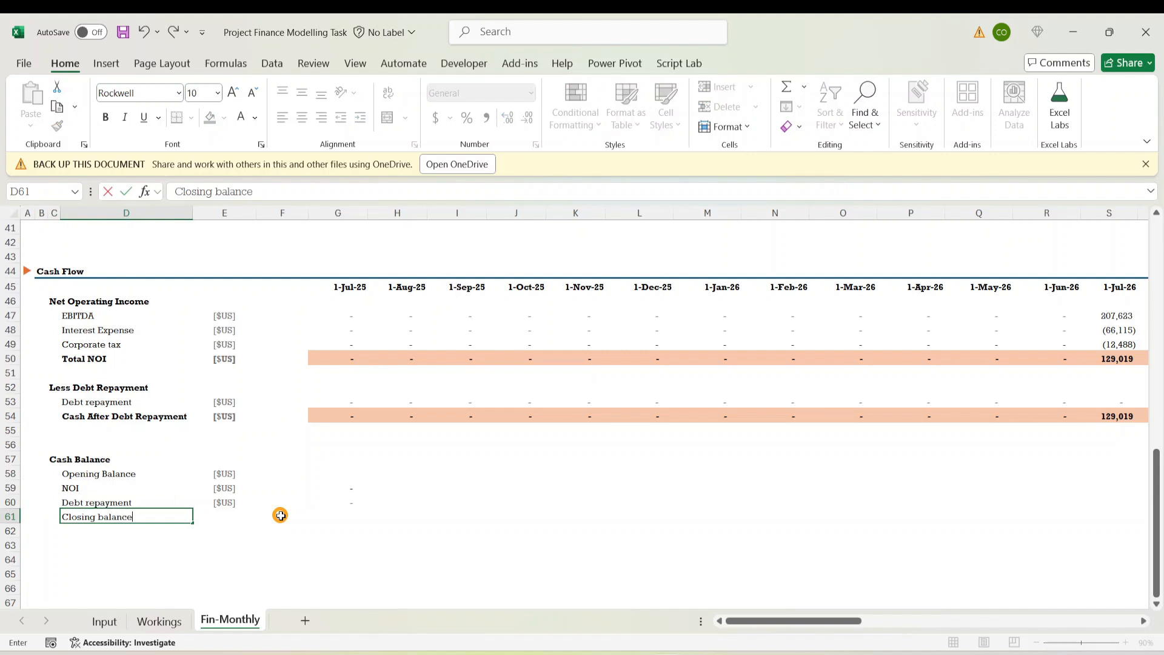
key("ctrl+Return")
left_click(280, 515)
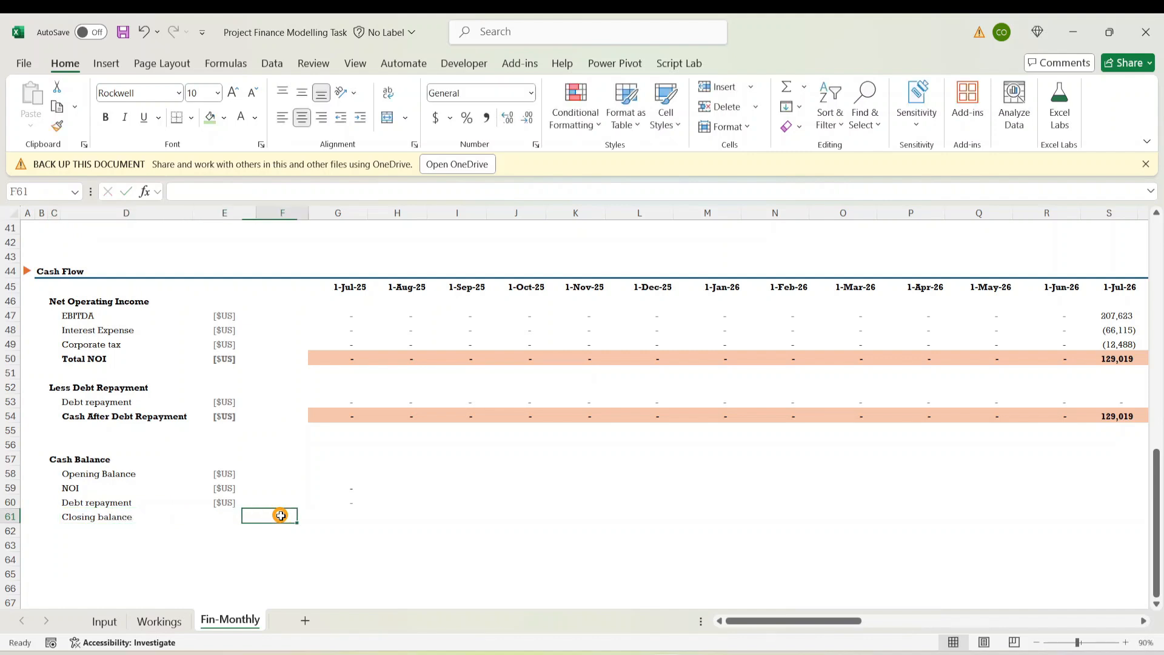
key("Up")
key("Left")
Fill the [$US] unit down to the Closing balance row and make it bold
key("Left")
key("Left")
key("Right")
key("Down")
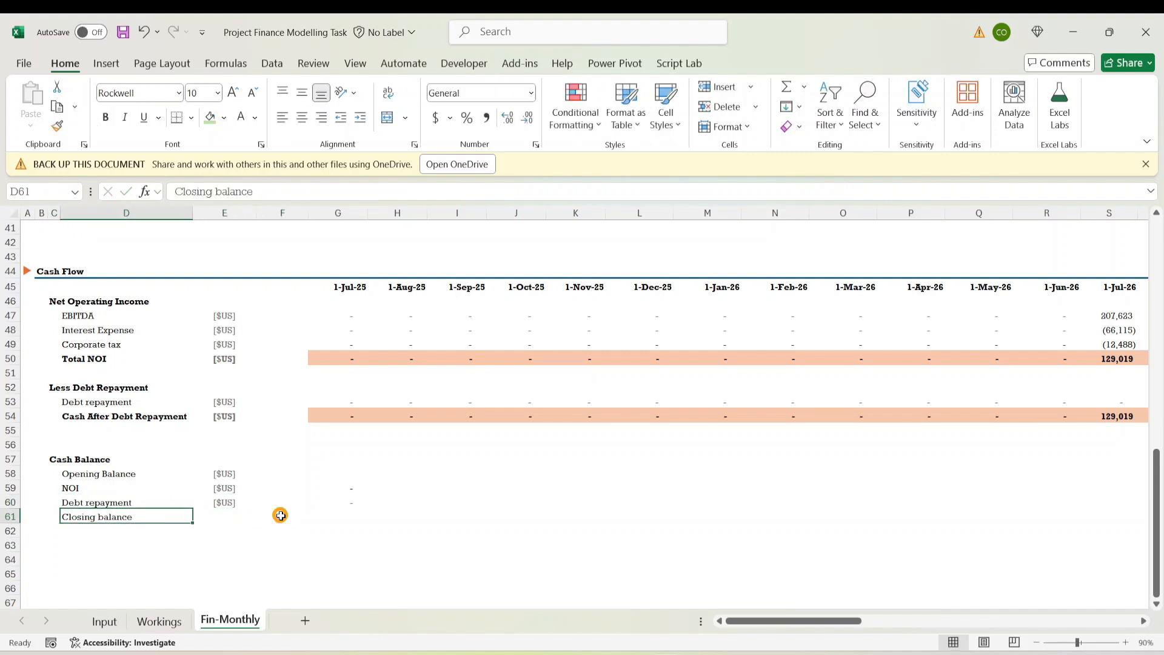
key("ctrl+b")
left_click(280, 515)
key("Up")
key("Left")
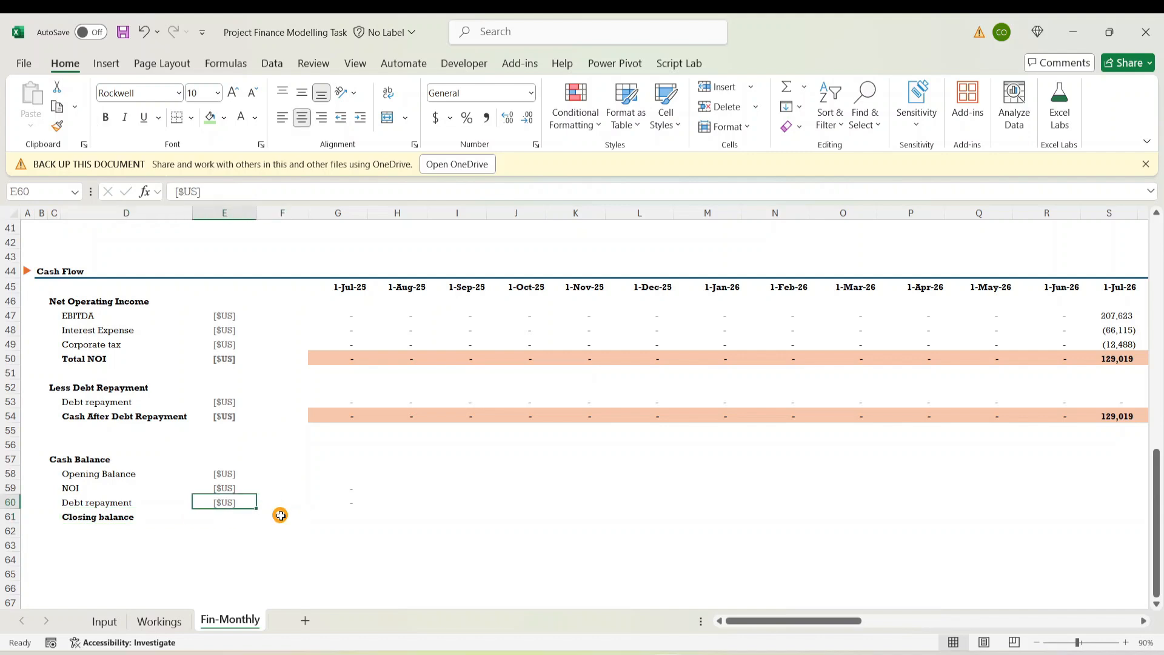
key("shift+Down")
key("Down")
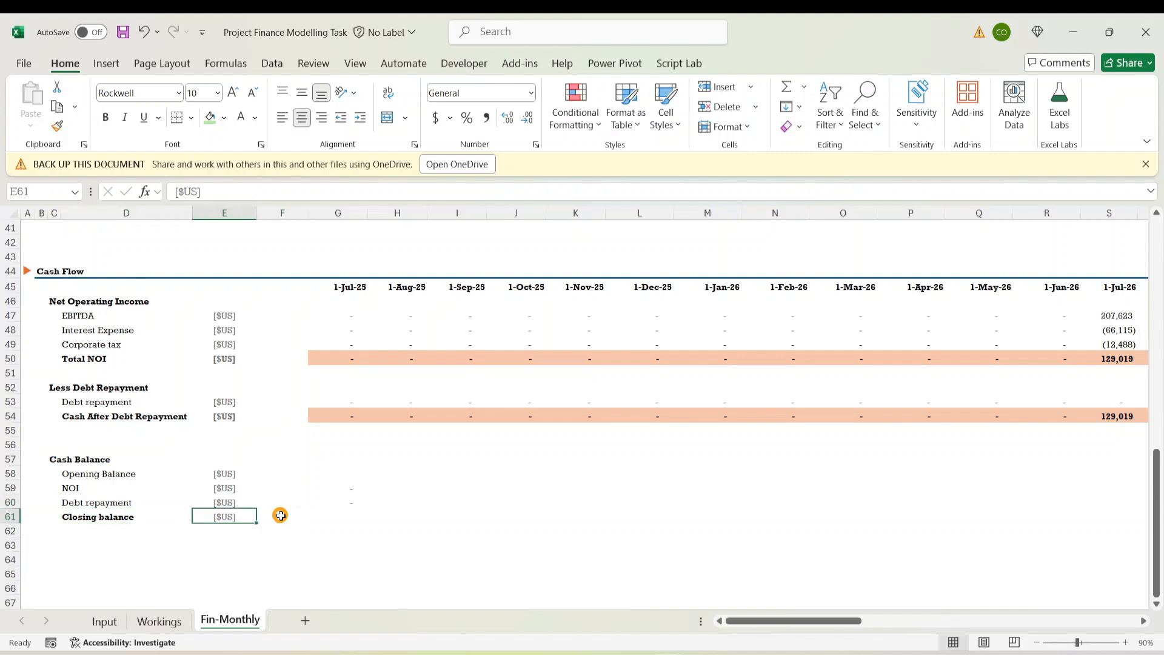
key("ctrl+b")
key("Down")
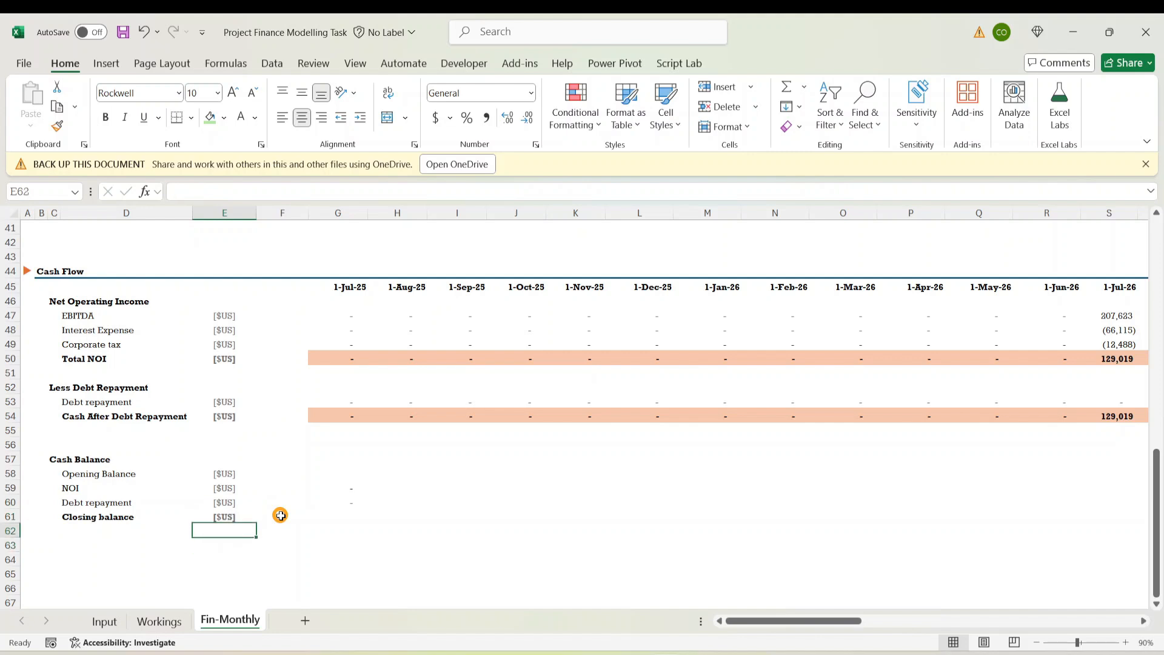
key("Up")
key("Up")
key("Up")
key("Up")
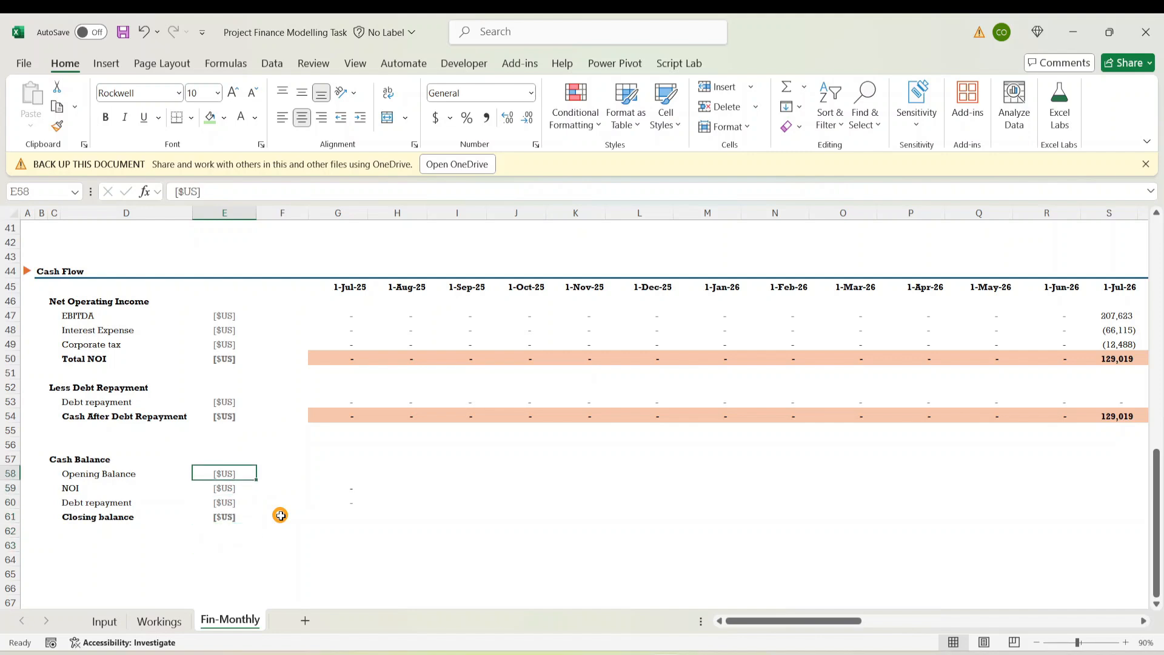
key("Right")
key("Right")
Link the Jul-25 Opening Balance to the prior column's closing balance with =F61
type("=")
key("Down")
key("Down")
key("Down")
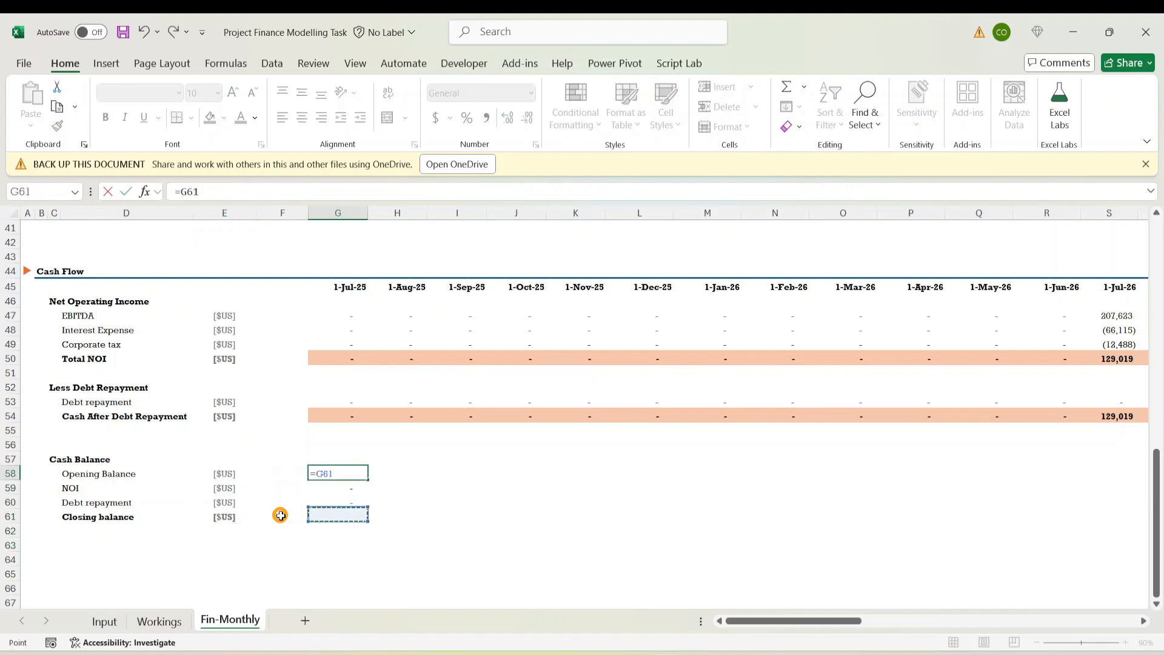
key("Left")
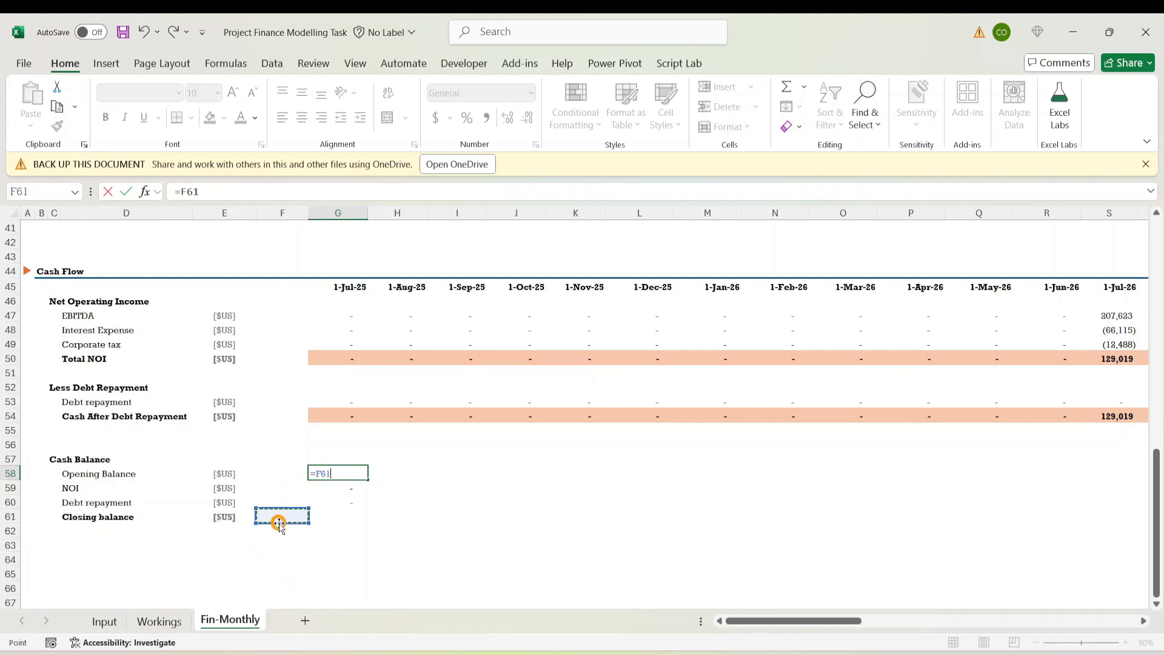
key("ctrl+Return")
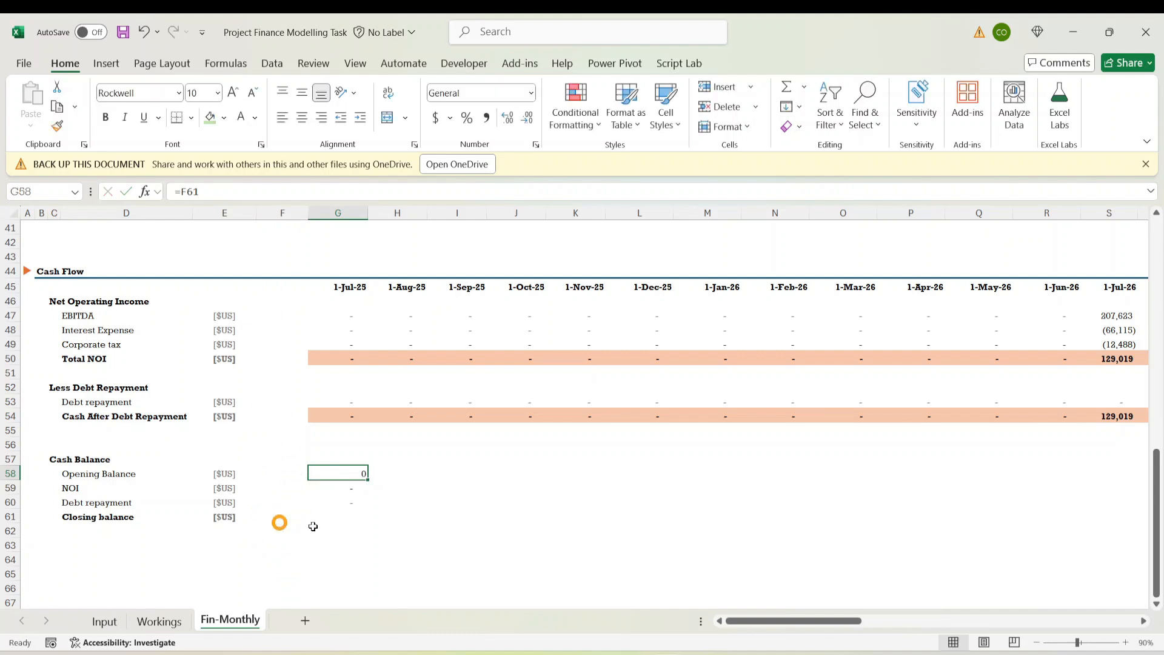
Copy the NOI cell's number formatting onto the Jul-25 Opening Balance cell
left_click(354, 488)
left_click(66, 130)
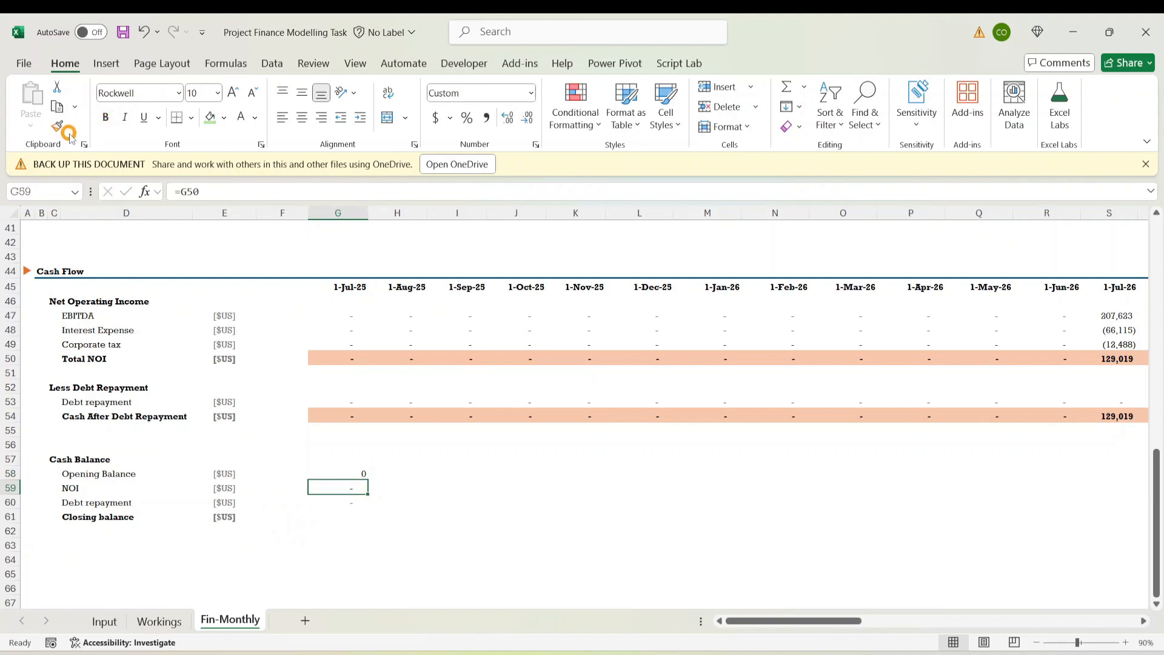
left_click(352, 472)
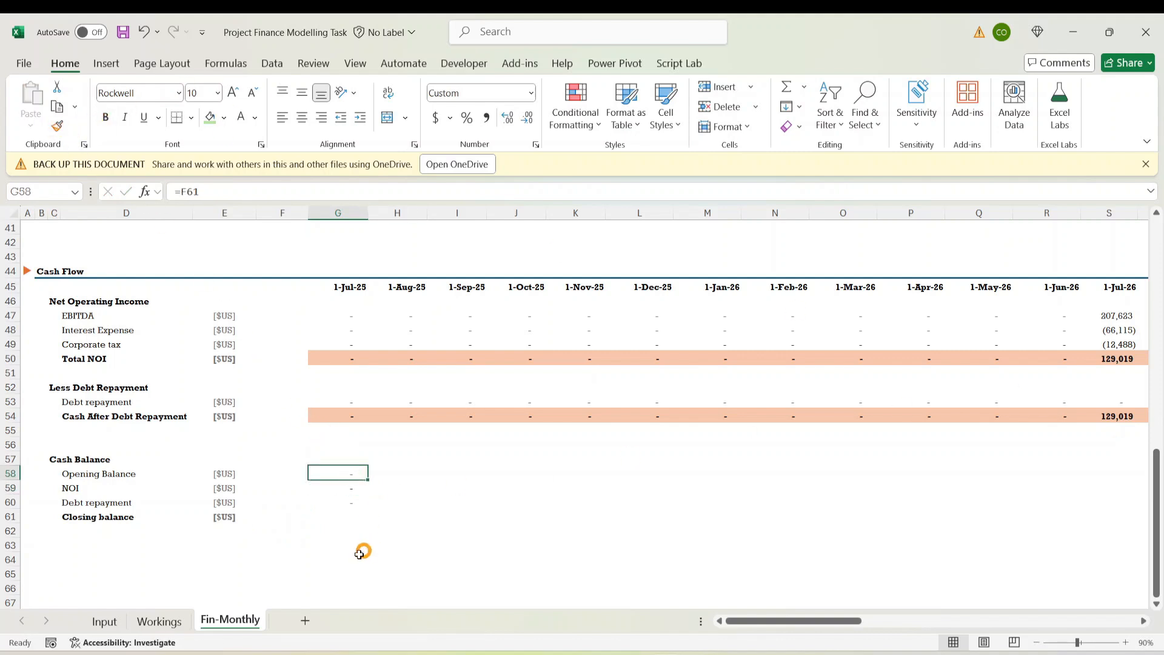
left_click(343, 502)
left_click(343, 529)
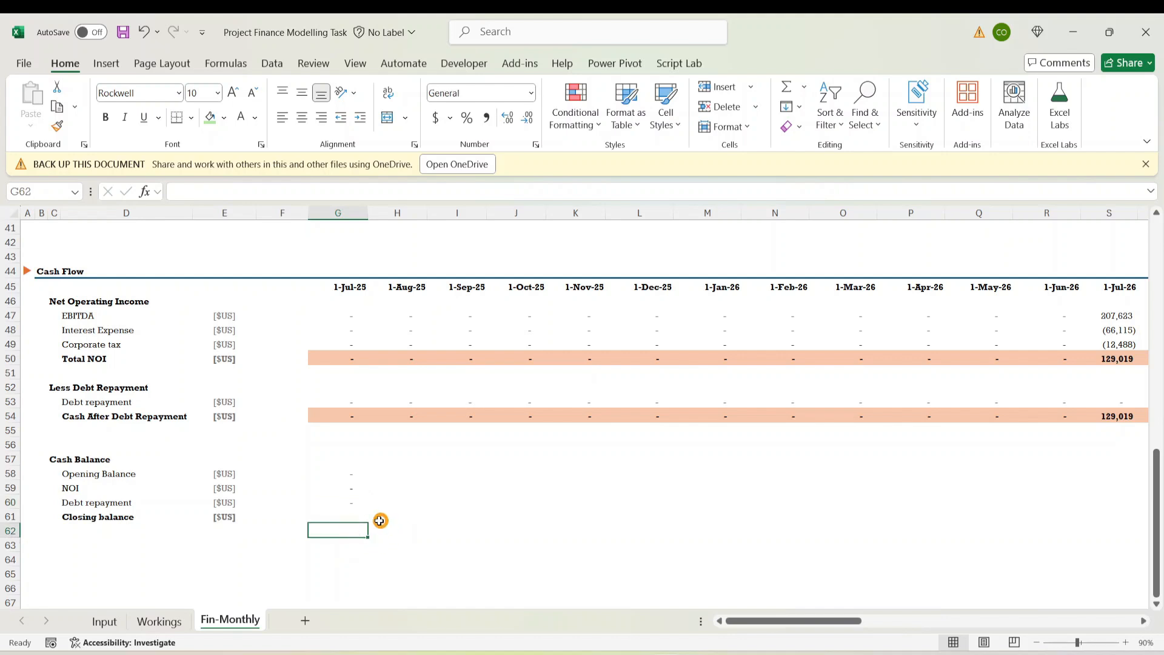
Enter =SUM(G58:G60) as the Jul-25 Closing balance
left_click(359, 515)
type("=Sum")
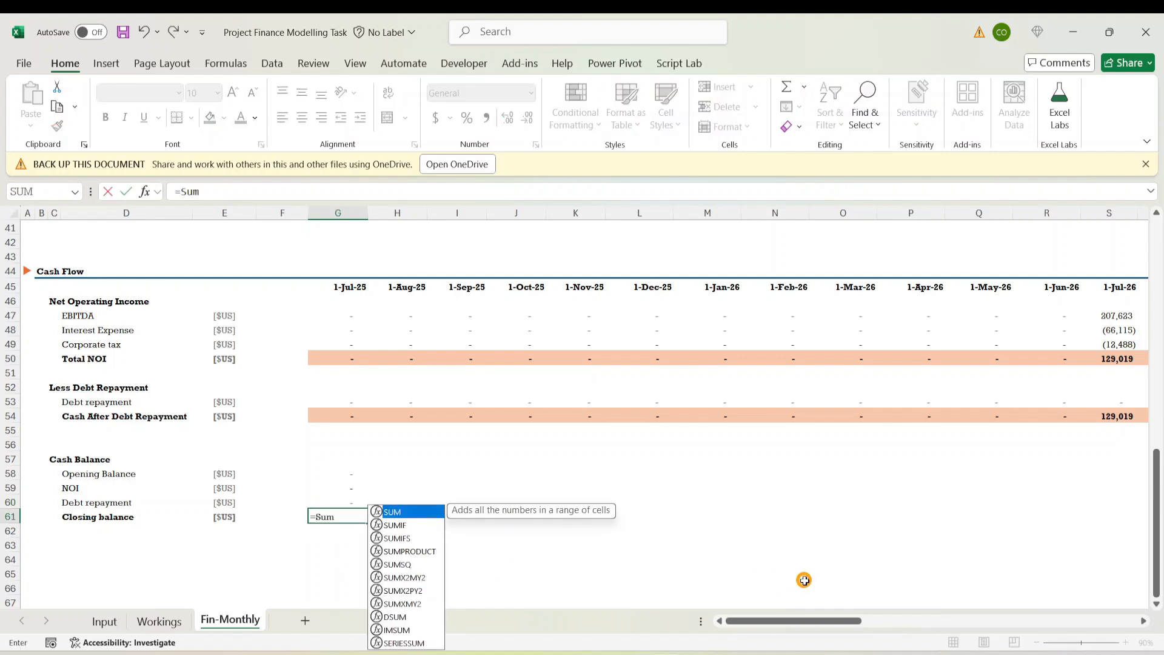
type("(")
key("Up")
key("Up")
key("Up")
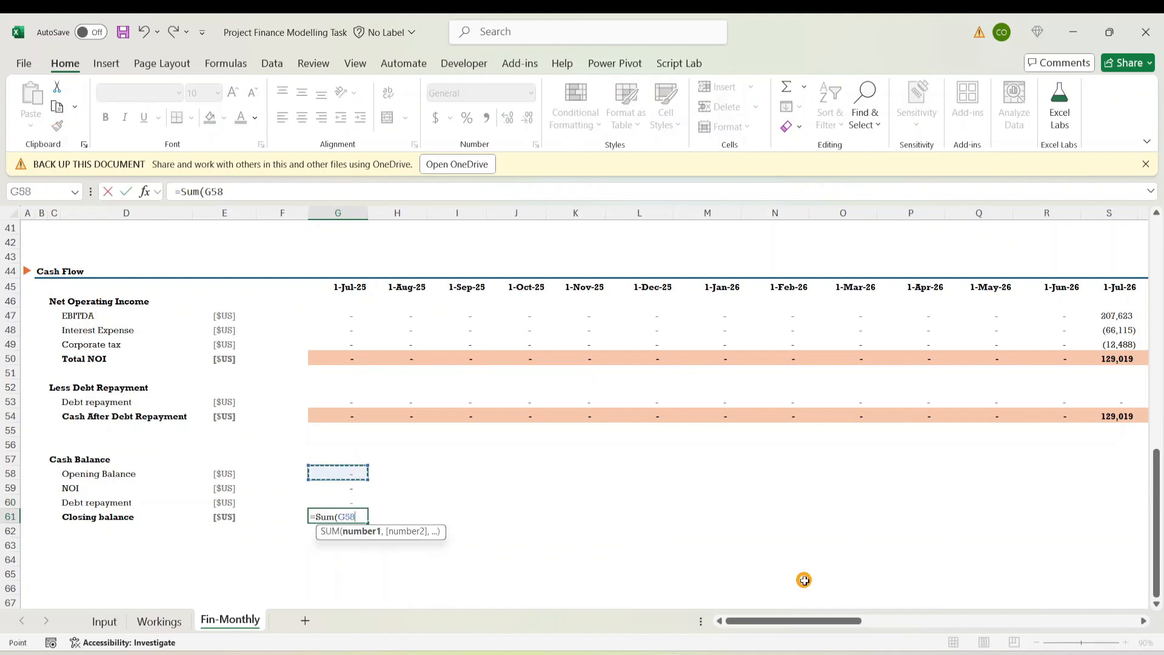
key("shift+Down")
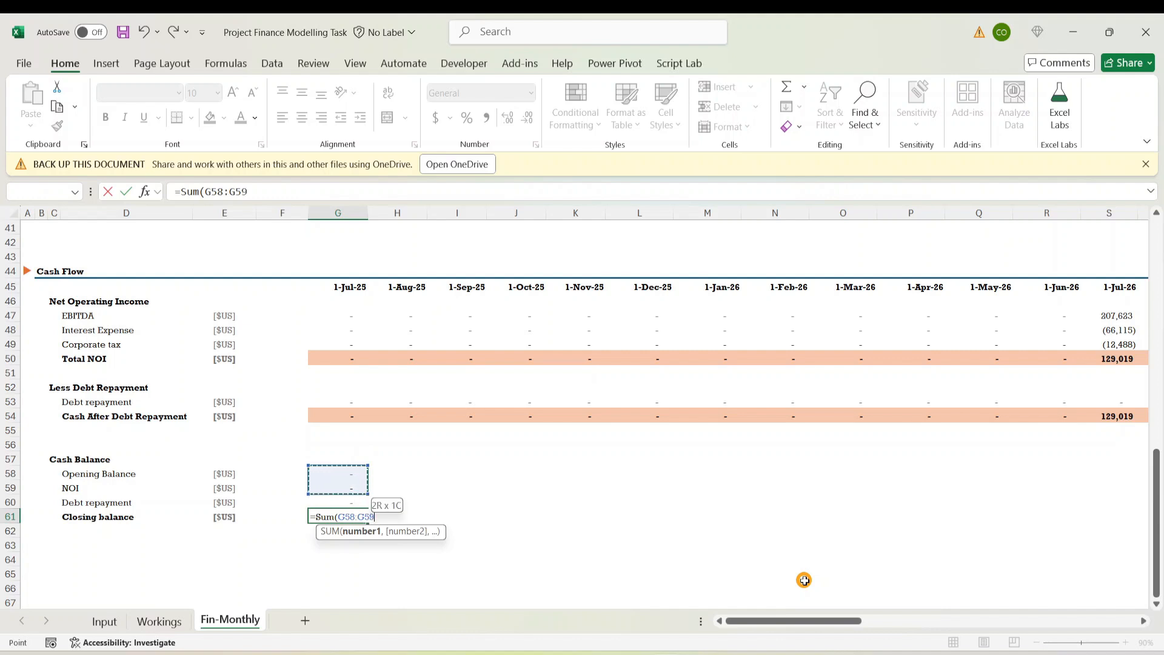
key("shift+Down")
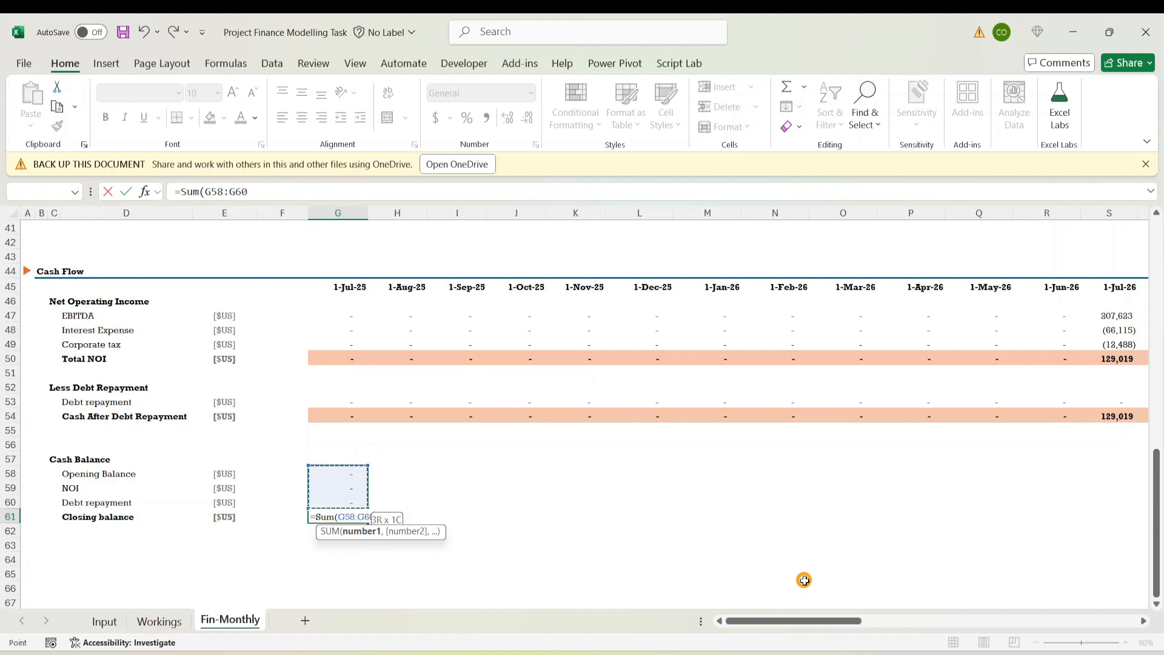
type(")")
key("ctrl+Return")
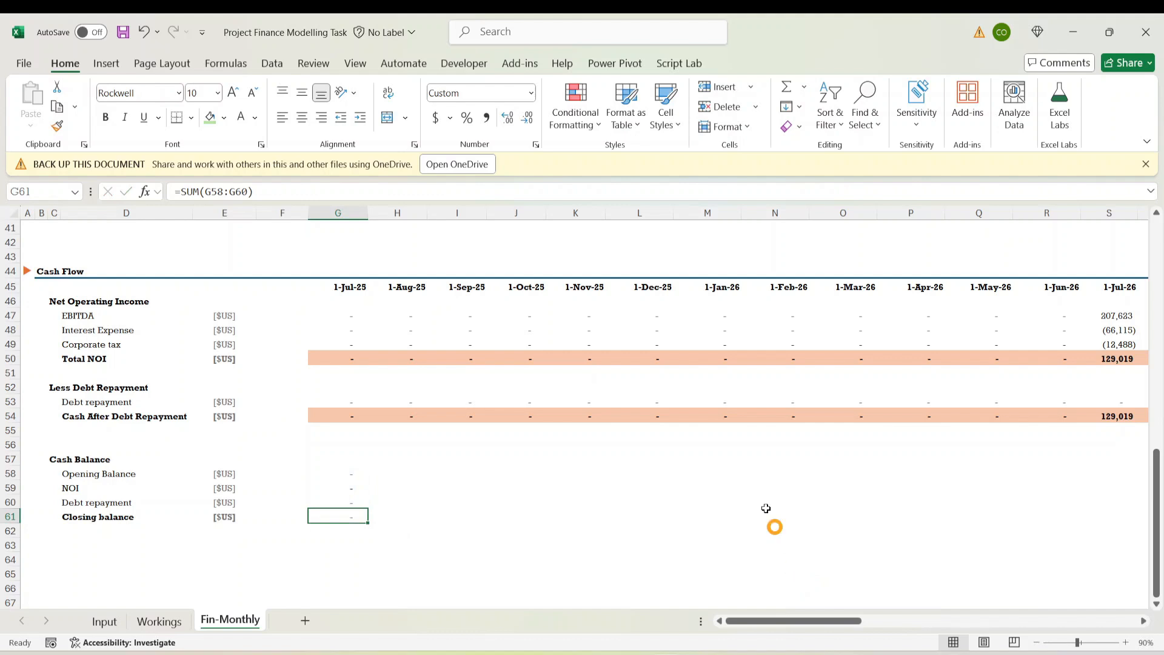
Give the Closing balance cell the peach total styling from Cash After Debt Repayment
left_click(320, 404)
left_click(330, 416)
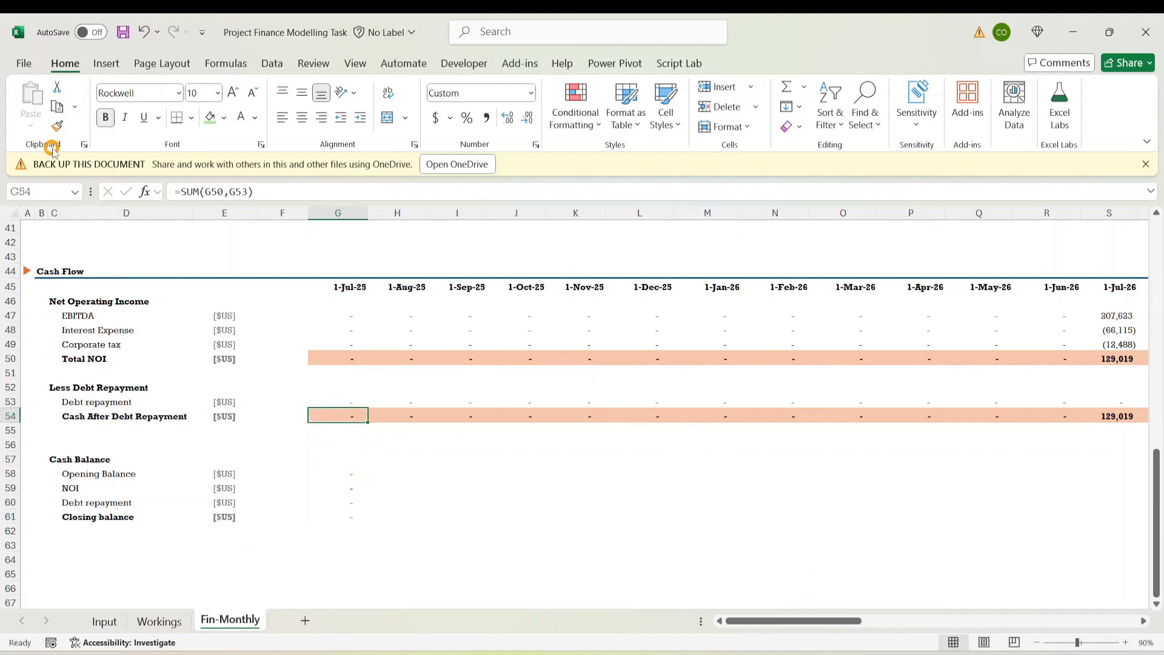
left_click(57, 125)
left_click(350, 518)
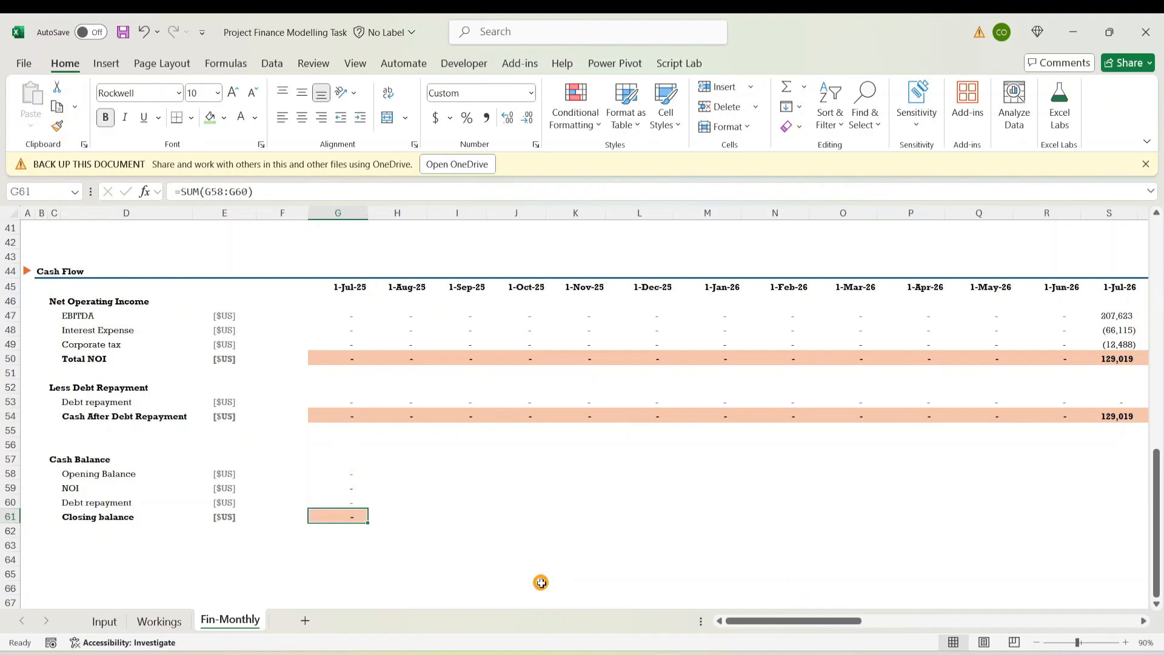
left_click(351, 472)
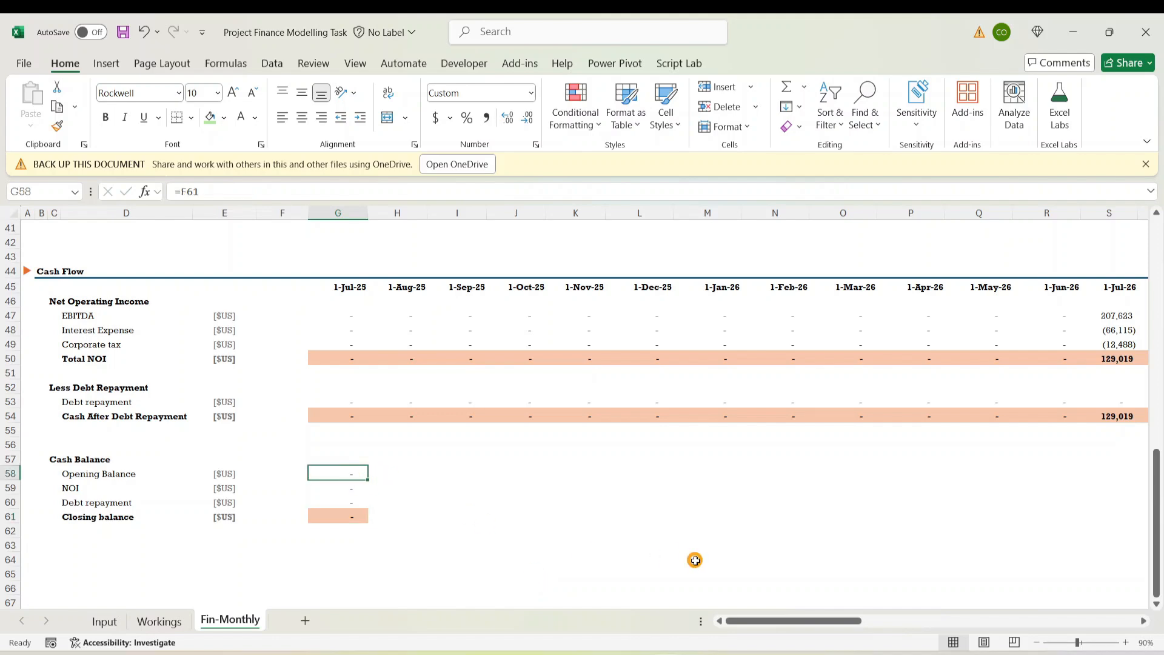
key("shift+Down")
key("shift+Down")
key("shift+Down")
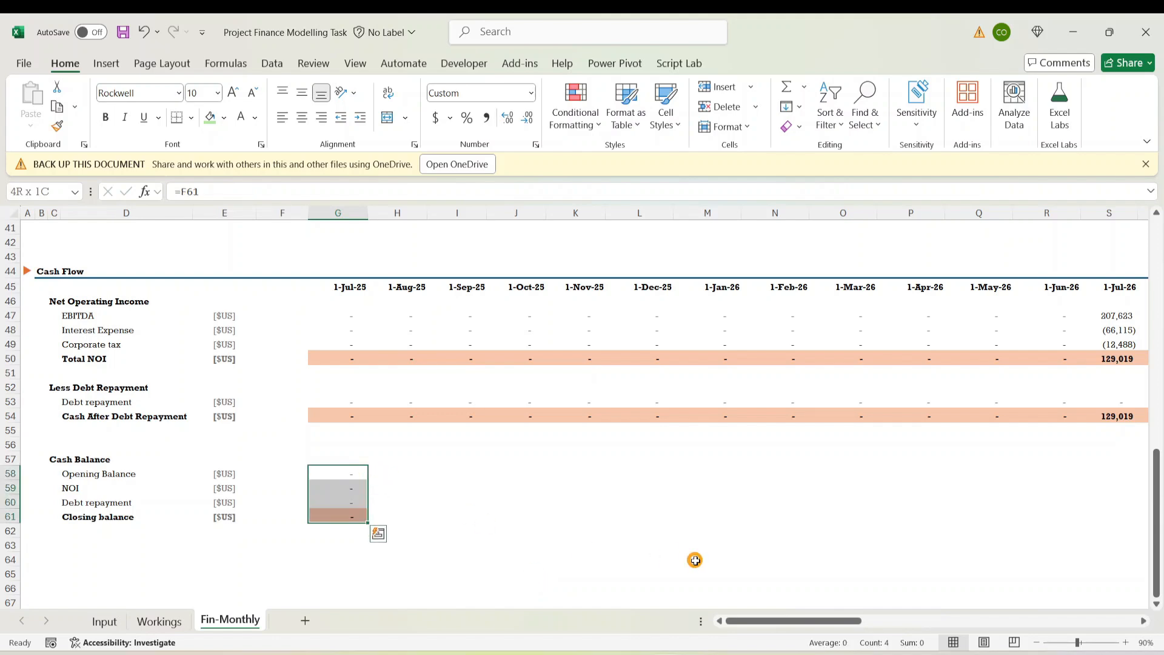
Extend the G58:G61 Cash Balance formulas across every month to column BB
key("ctrl+shift+Right")
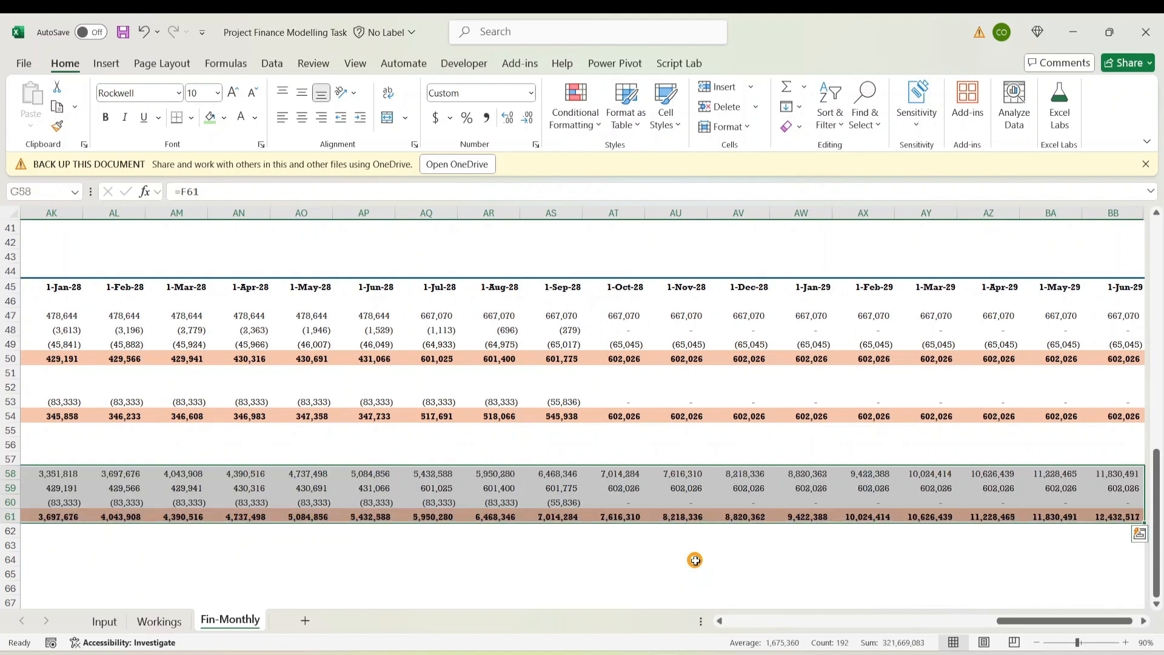
key("Down")
key("Right")
key("Right")
key("Right")
key("Right")
key("Right")
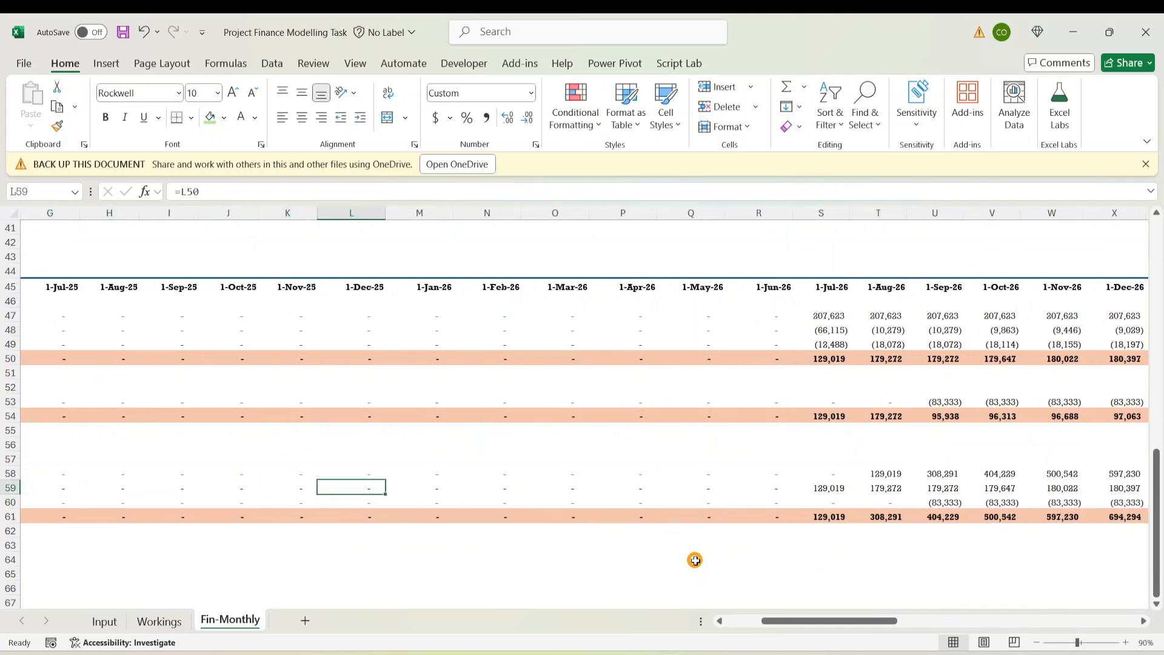
key("Right")
key("Right")
key("Right")
key("Right")
key("Right")
key("Right")
key("Right")
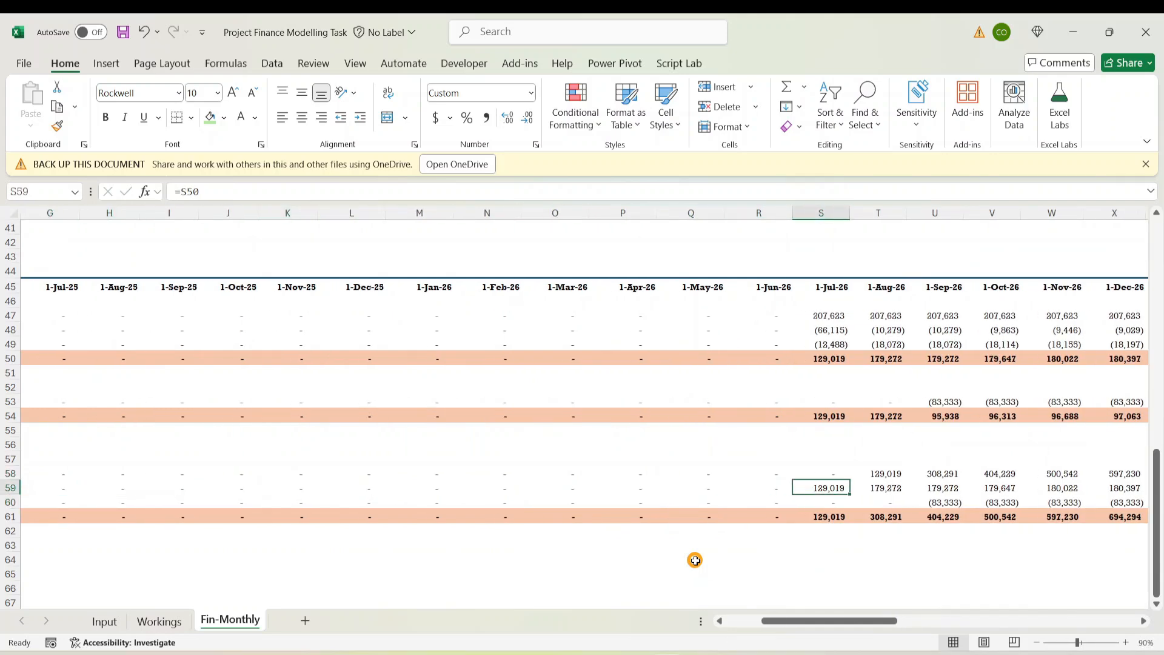
Check the Jul-26 closing sum, its NOI link, and Aug-26's opening balance link
left_click(819, 519)
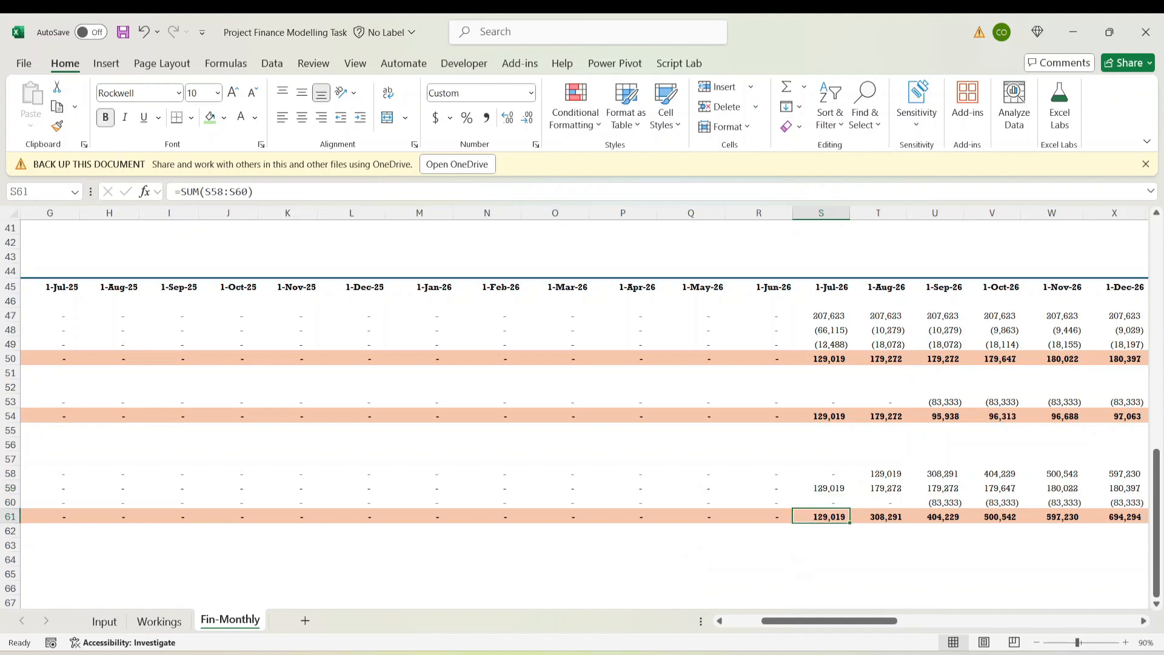
left_click(832, 489)
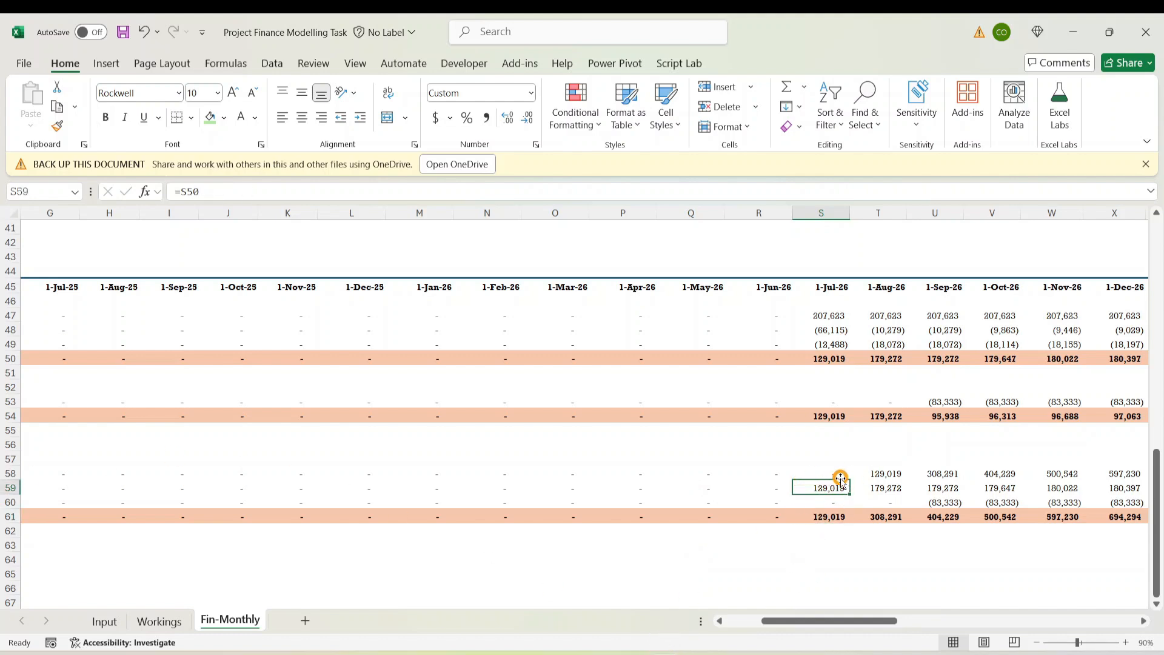
left_click(886, 476)
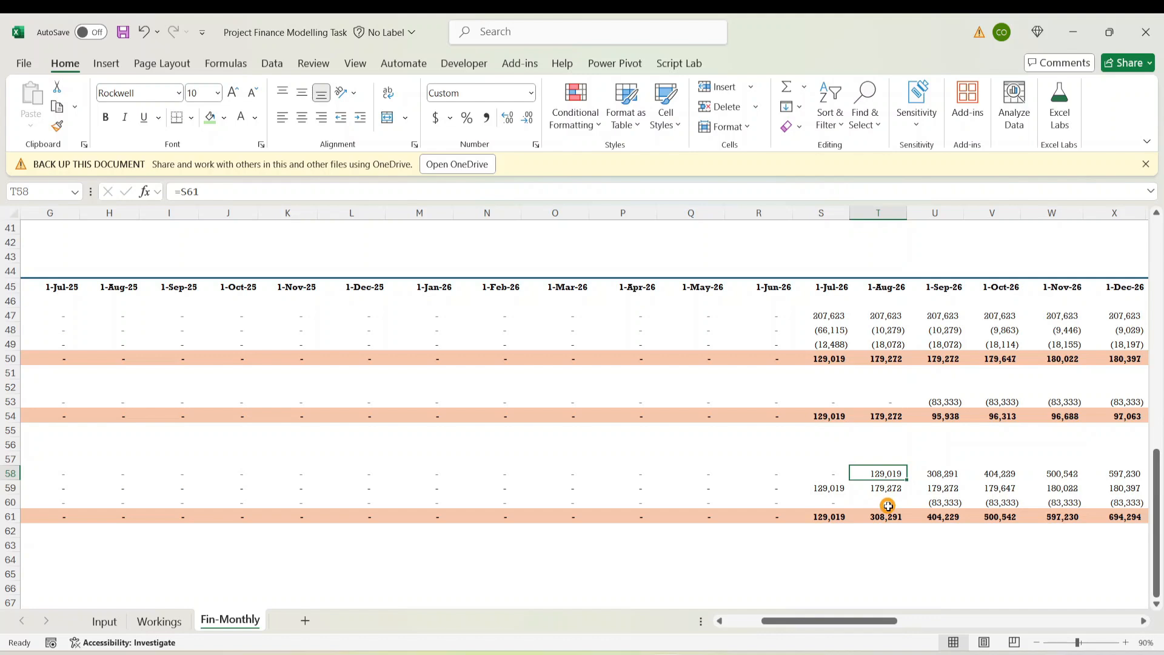
key("ctrl+alt+d")
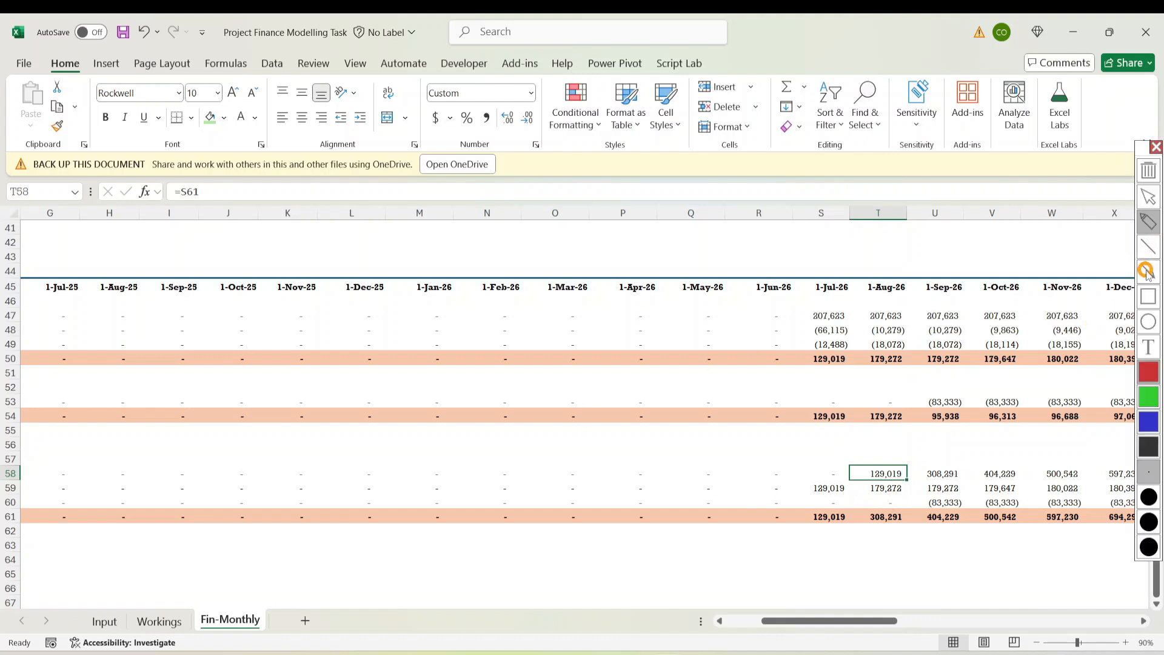
left_click(1149, 271)
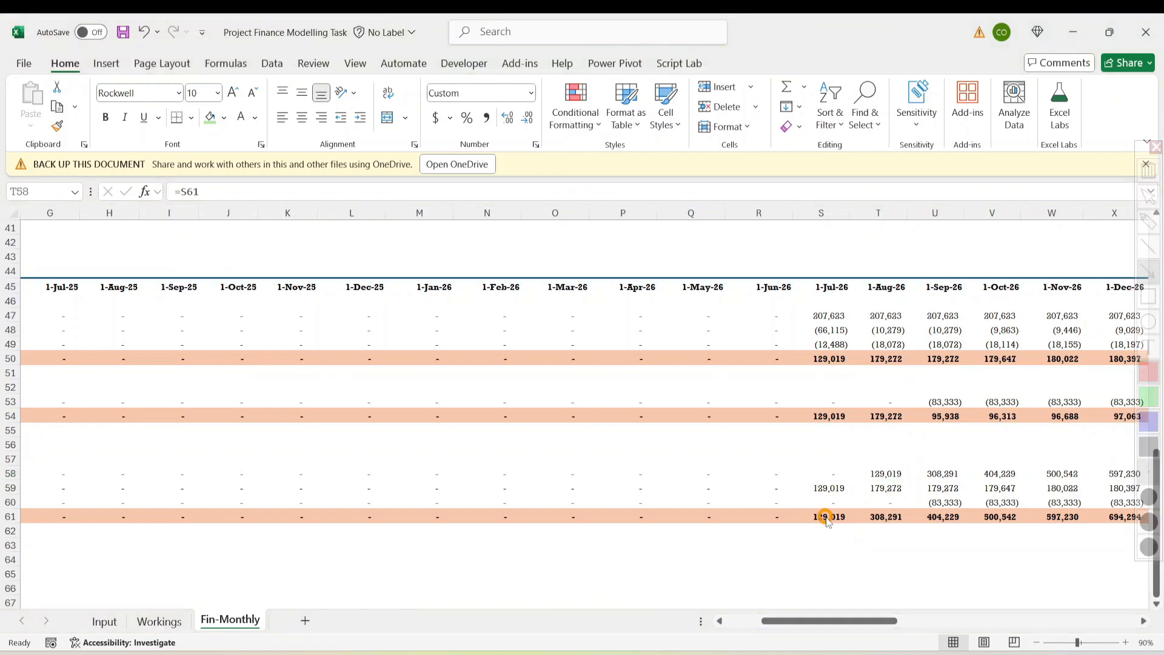
left_click_drag(826, 517, 871, 473)
left_click_drag(886, 480, 886, 513)
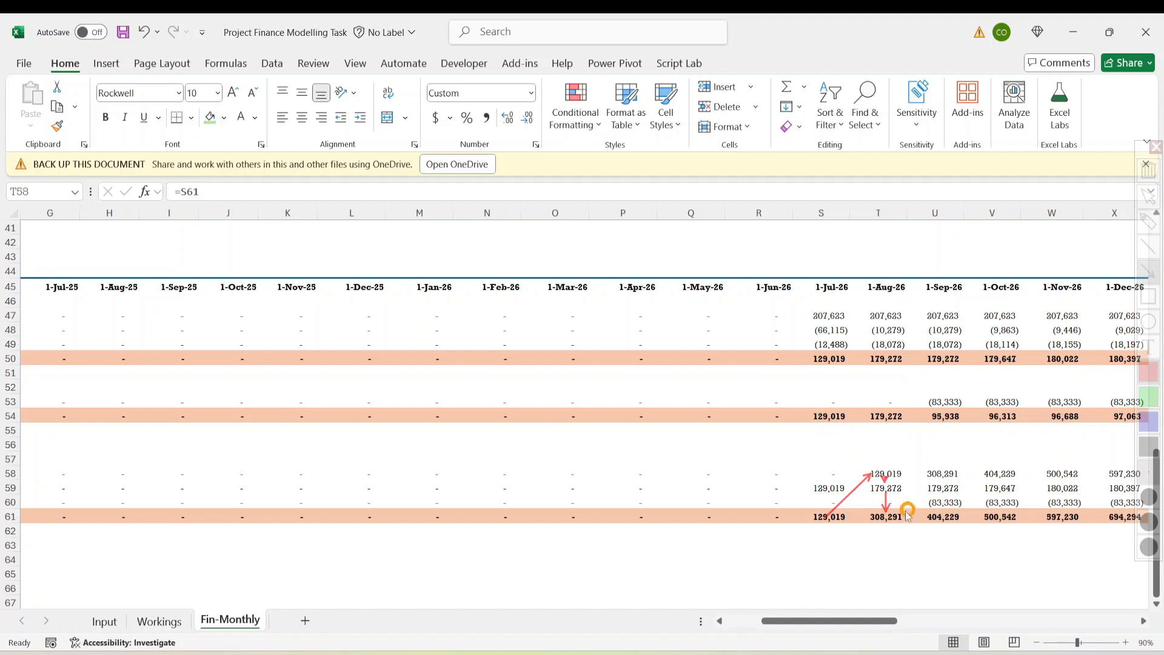
left_click_drag(896, 517, 927, 477)
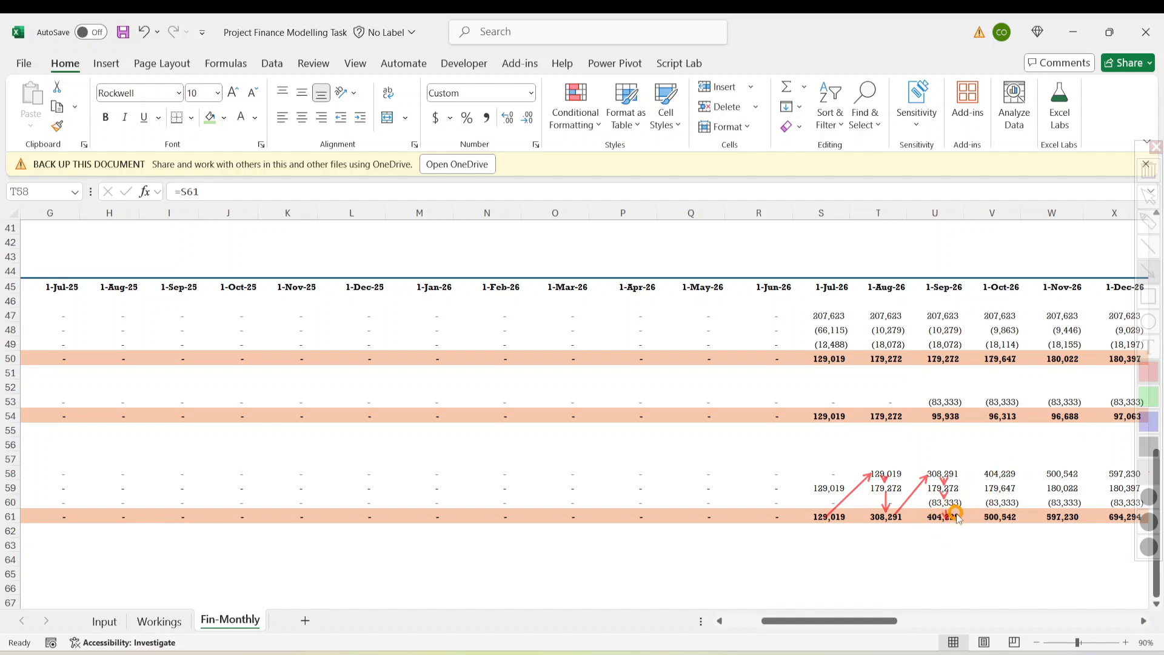
left_click_drag(957, 517, 987, 472)
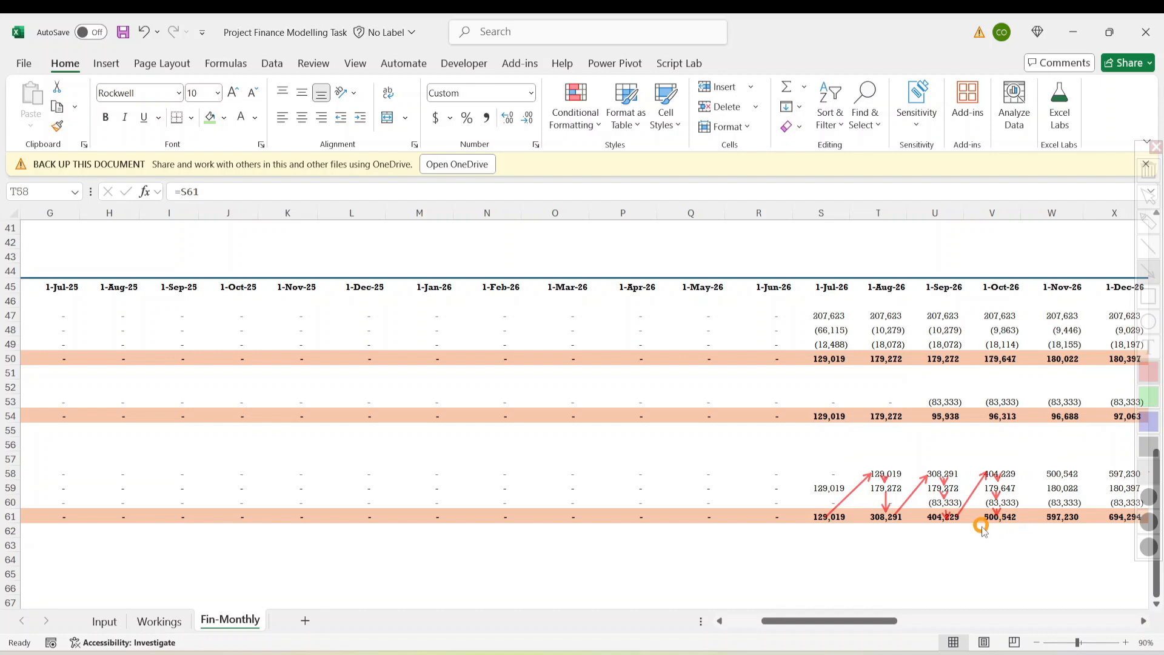
Review the closing balance figures across the final months
key("Escape")
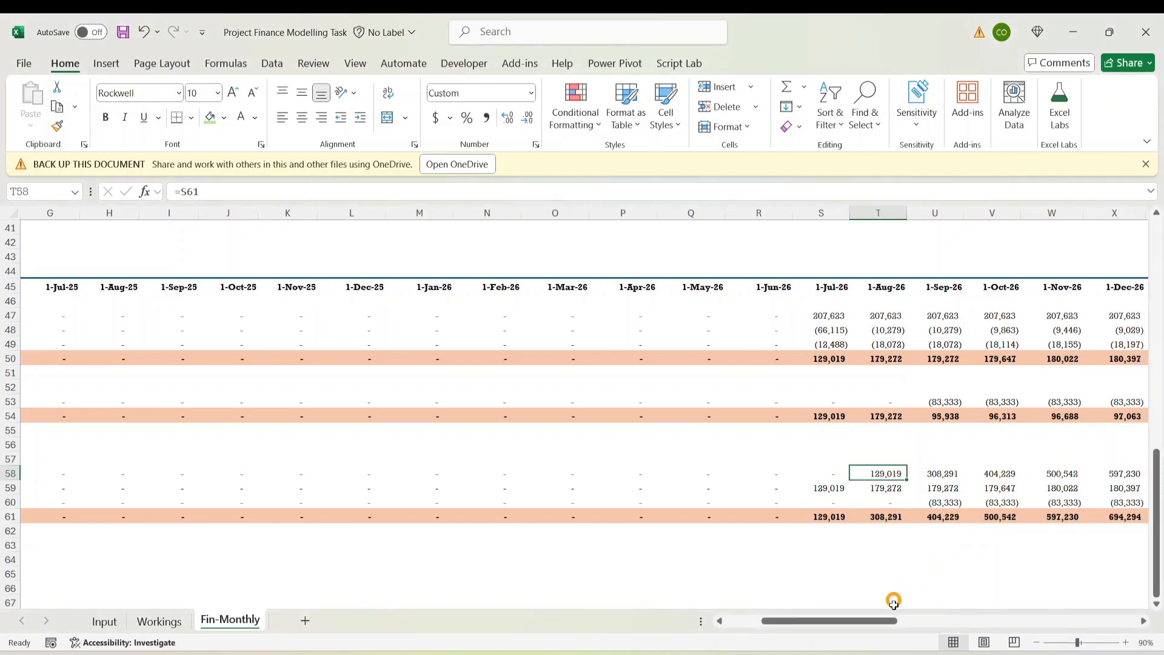
left_click_drag(887, 620, 1061, 620)
left_click(1054, 519)
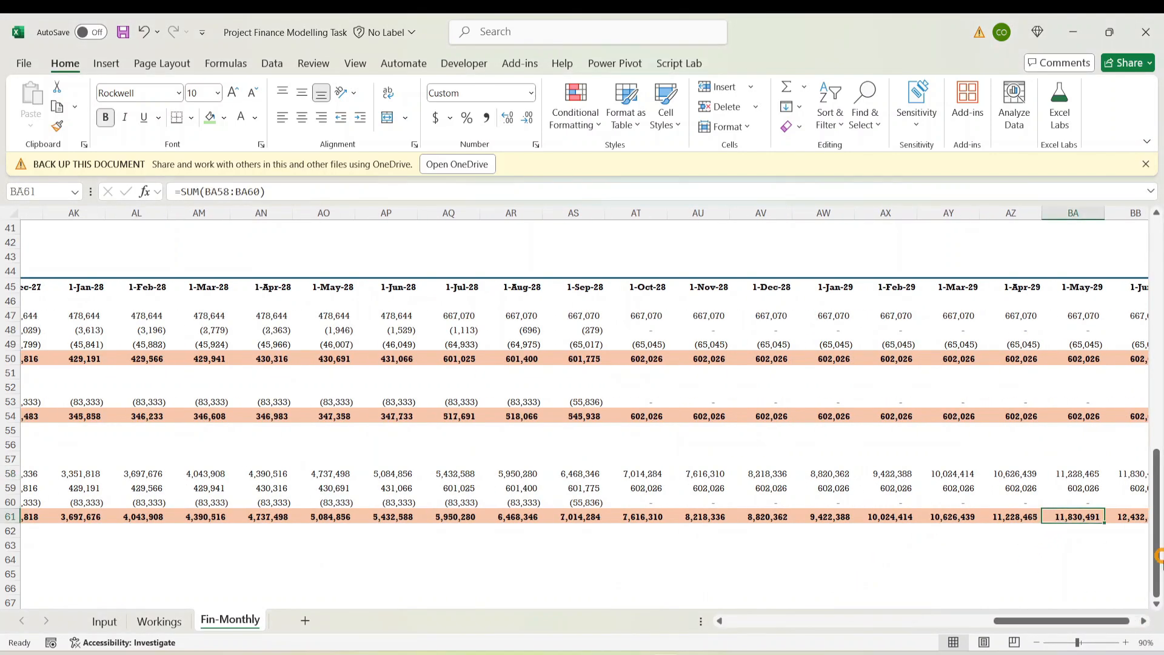
key("Right")
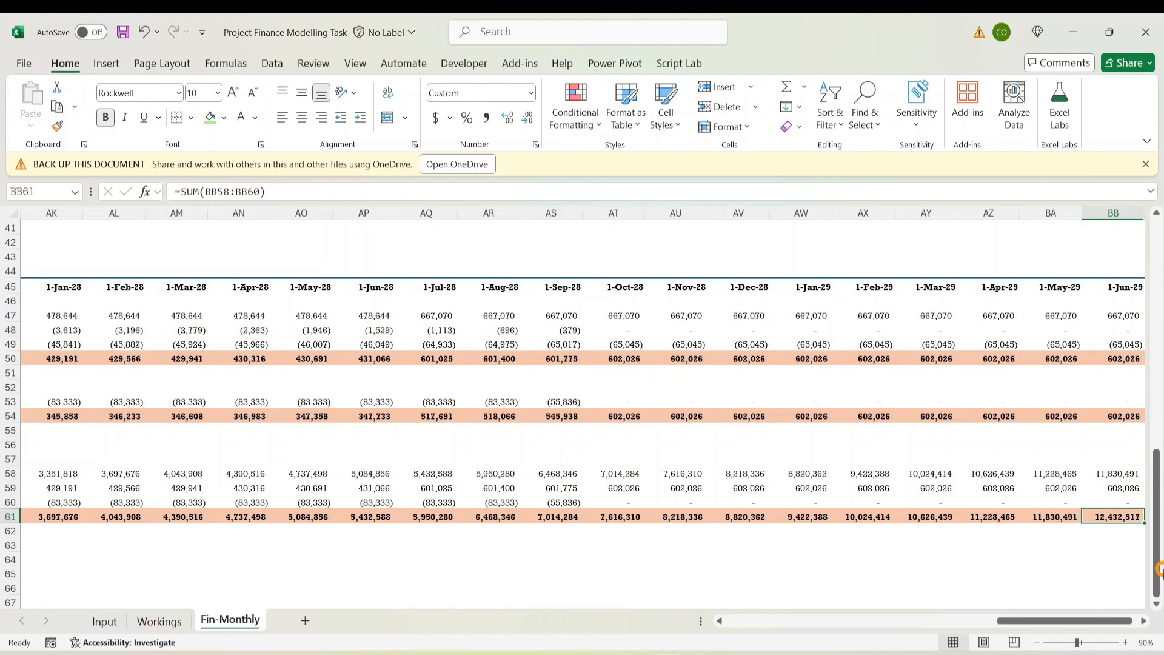
key("Left")
key("Left")
key("Left")
key("Left")
key("Left")
key("Left")
key("Left")
key("Left")
key("Left")
key("Left")
key("Left")
key("Left")
key("Left")
key("Left")
key("Left")
key("Left")
key("Left")
key("Left")
key("Left")
key("Left")
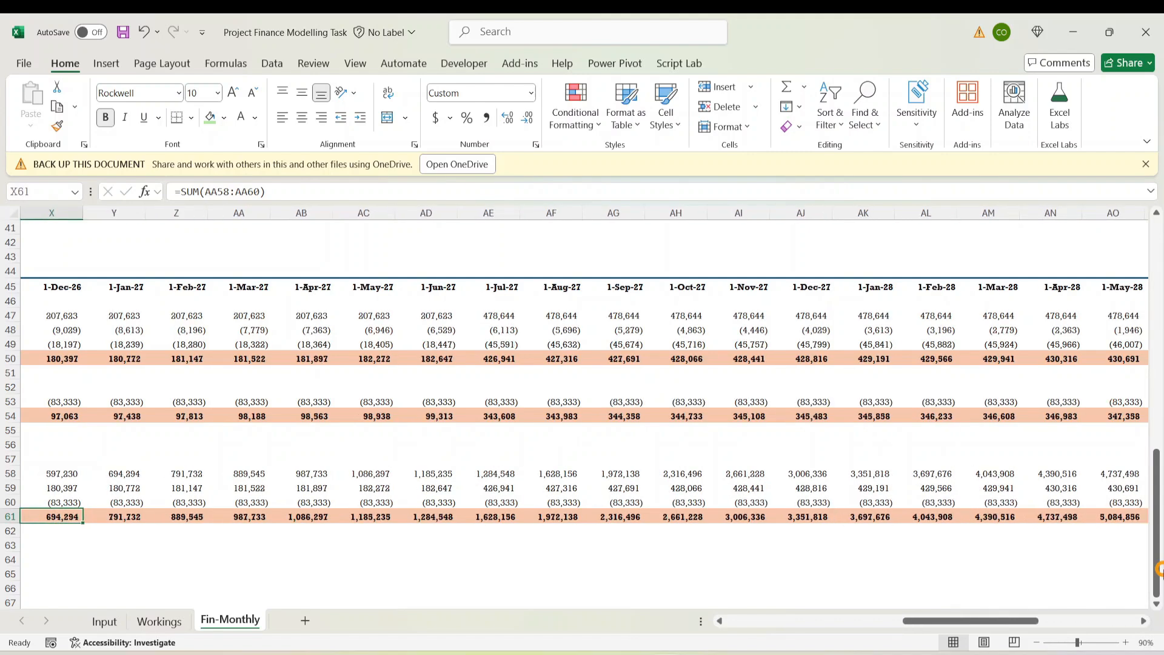
key("Left")
key("Left")
key("Left")
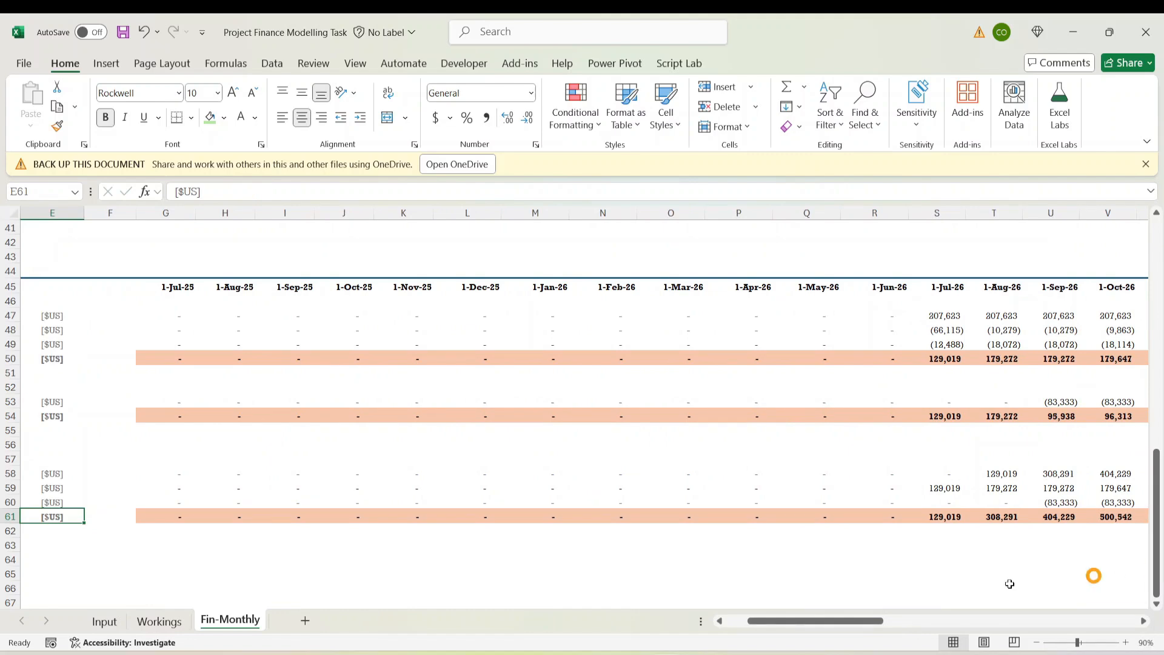
left_click_drag(845, 620, 303, 619)
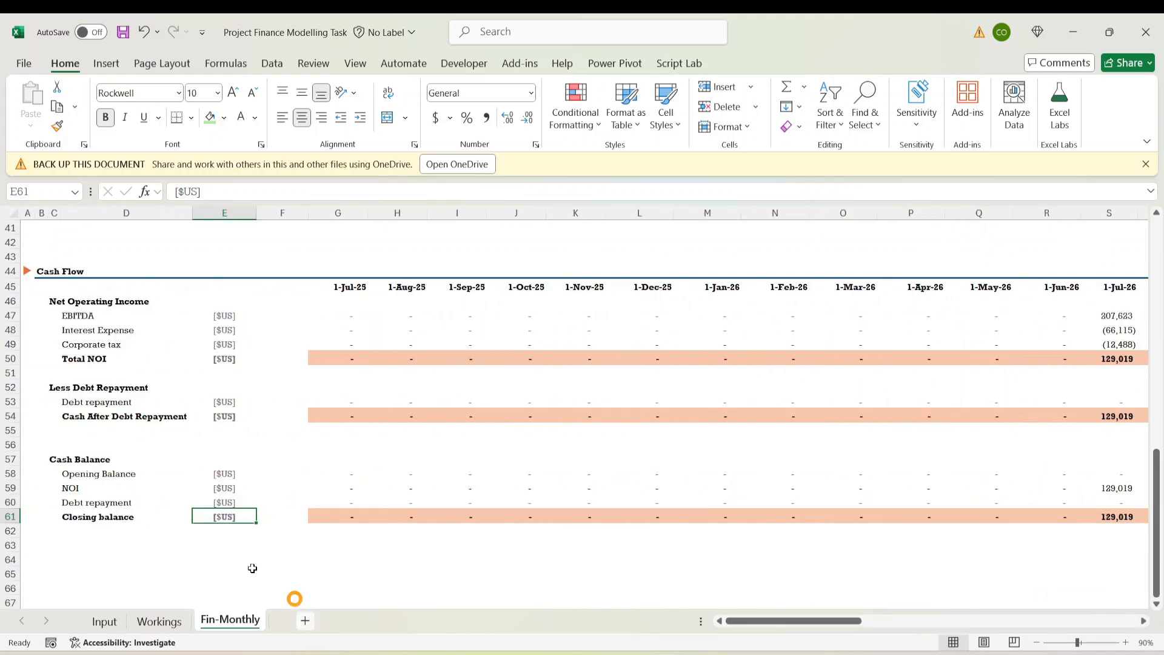
Check the cash flow statement requirement on the Input sheet
left_click(130, 459)
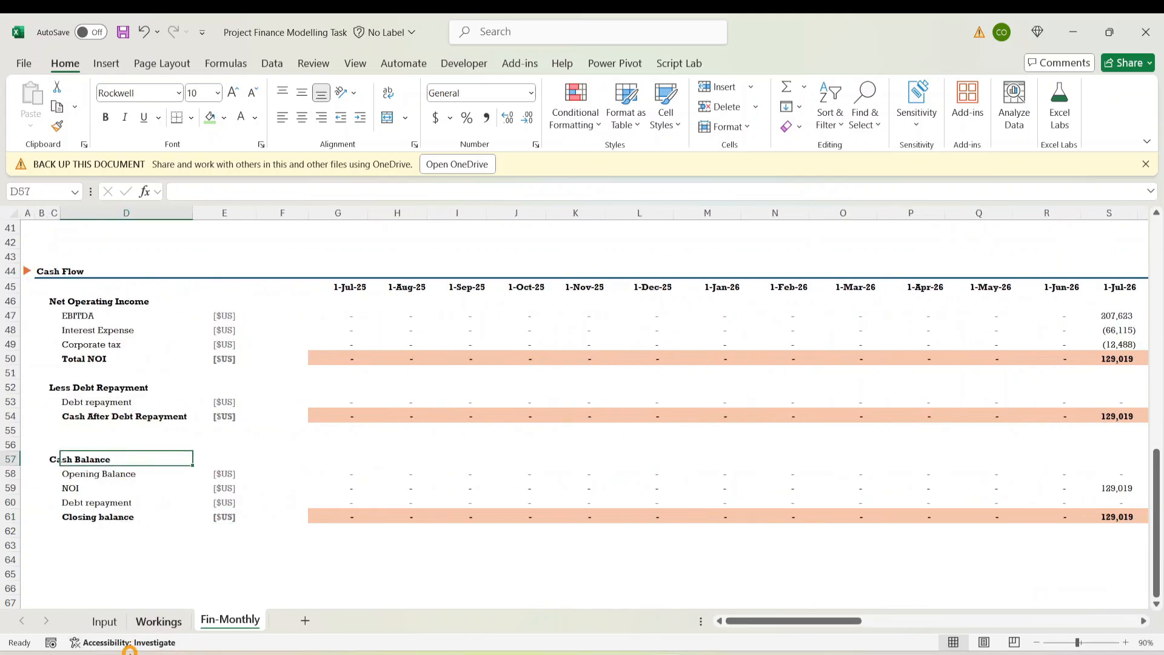
left_click(104, 621)
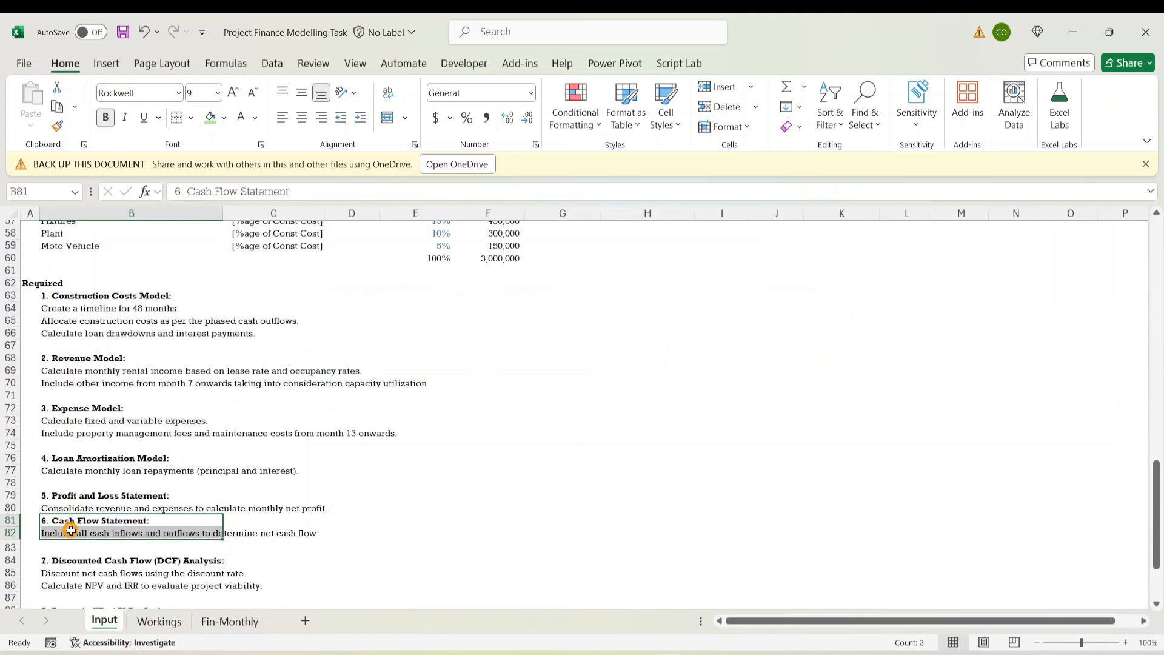
left_click(110, 535)
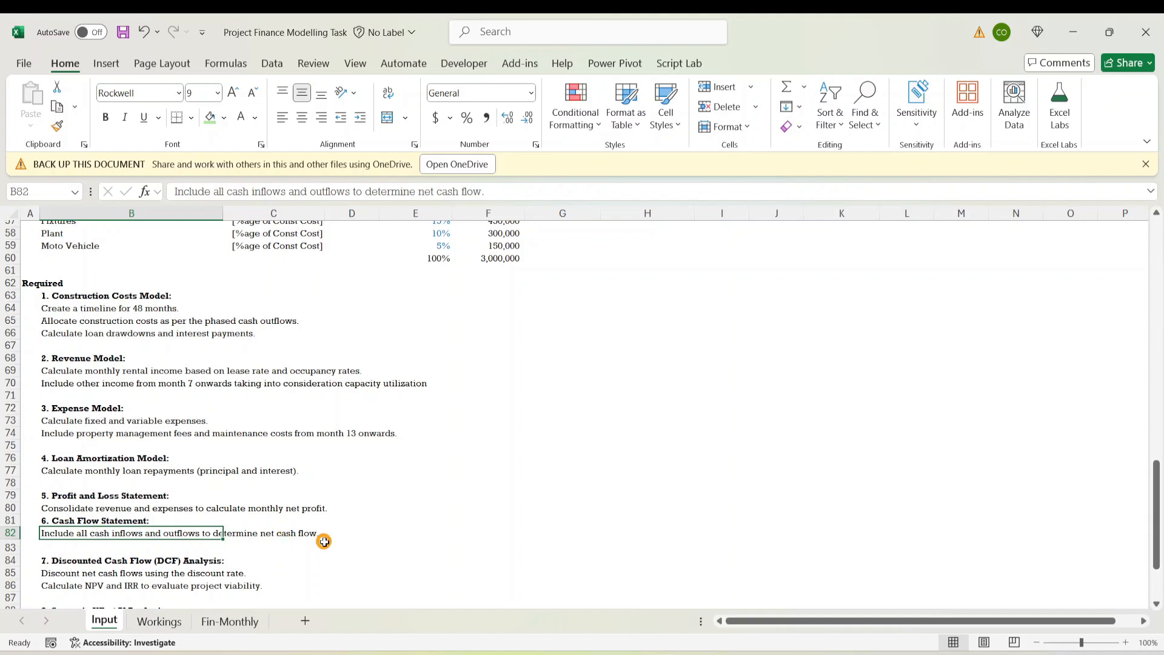
left_click(159, 621)
left_click(230, 621)
Rename the Cash Balance heading in C57 to 'Net Cash Balance by Periods'
left_click(60, 515)
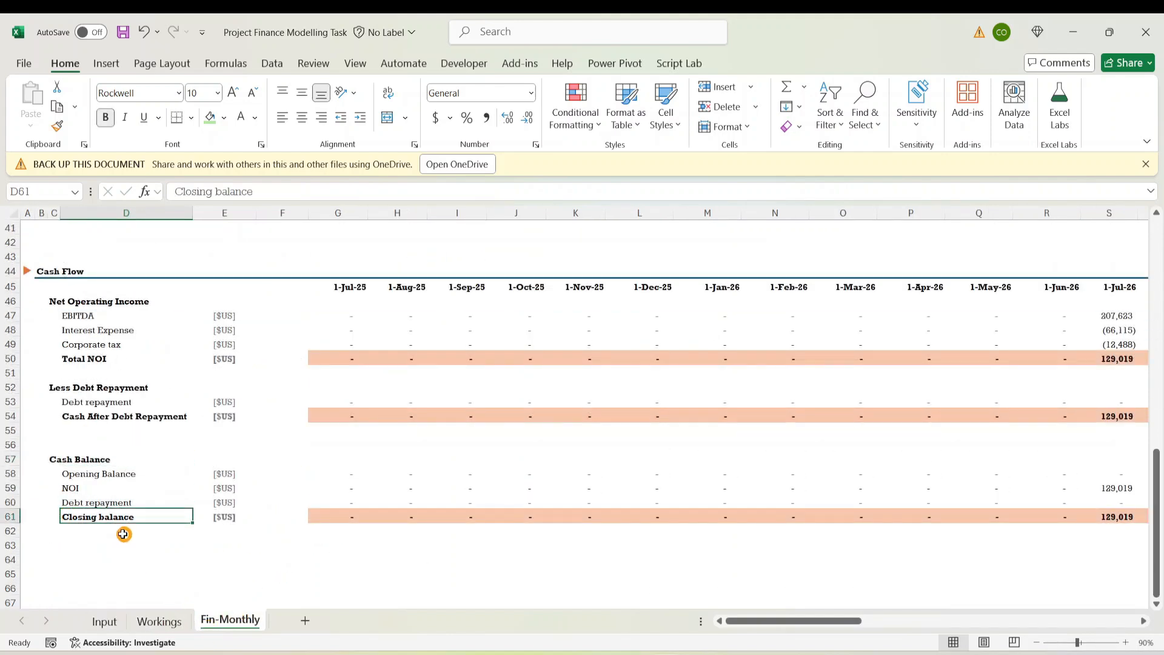
left_click(77, 457)
left_click(47, 459)
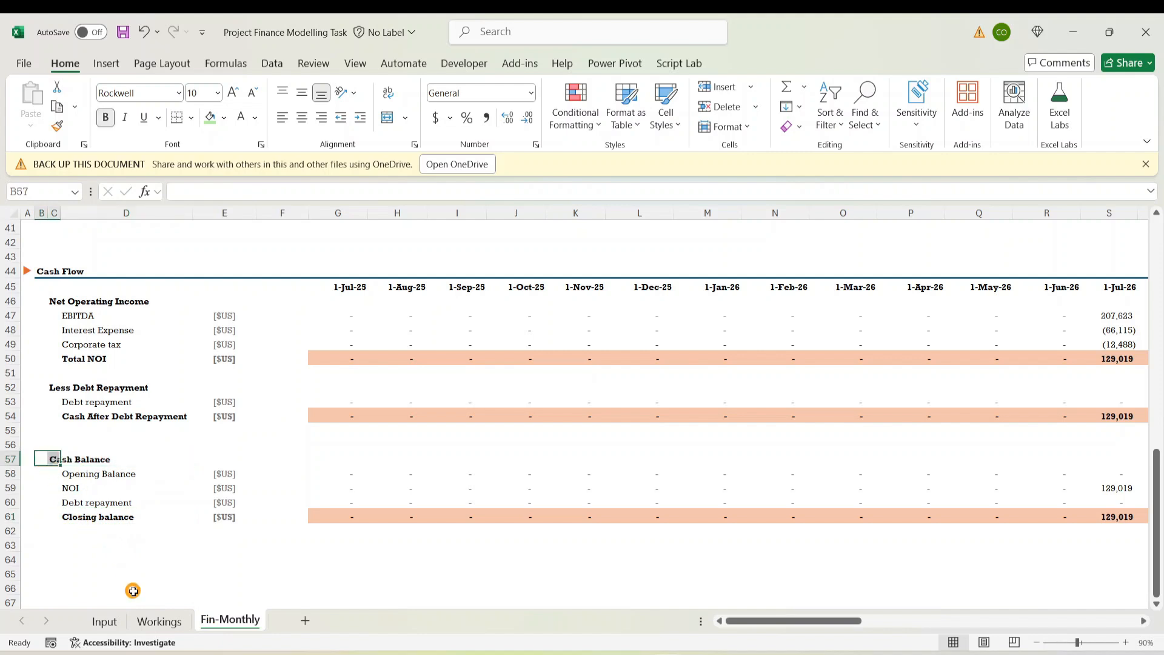
left_click(70, 460)
left_click(49, 462)
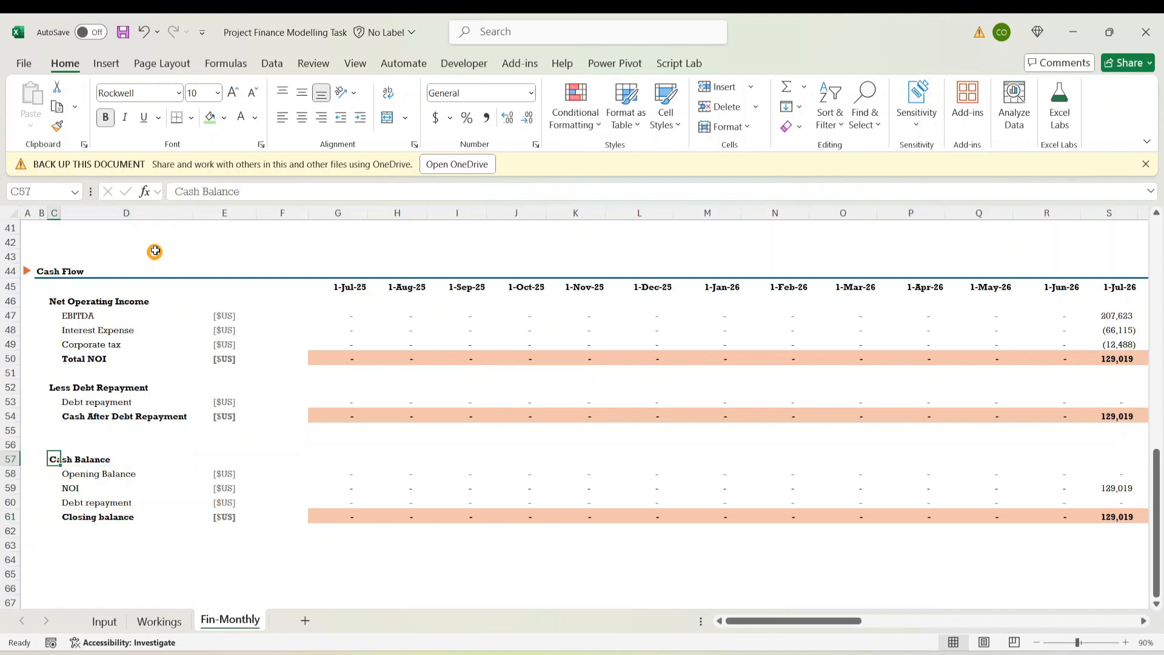
type("C")
type("Net")
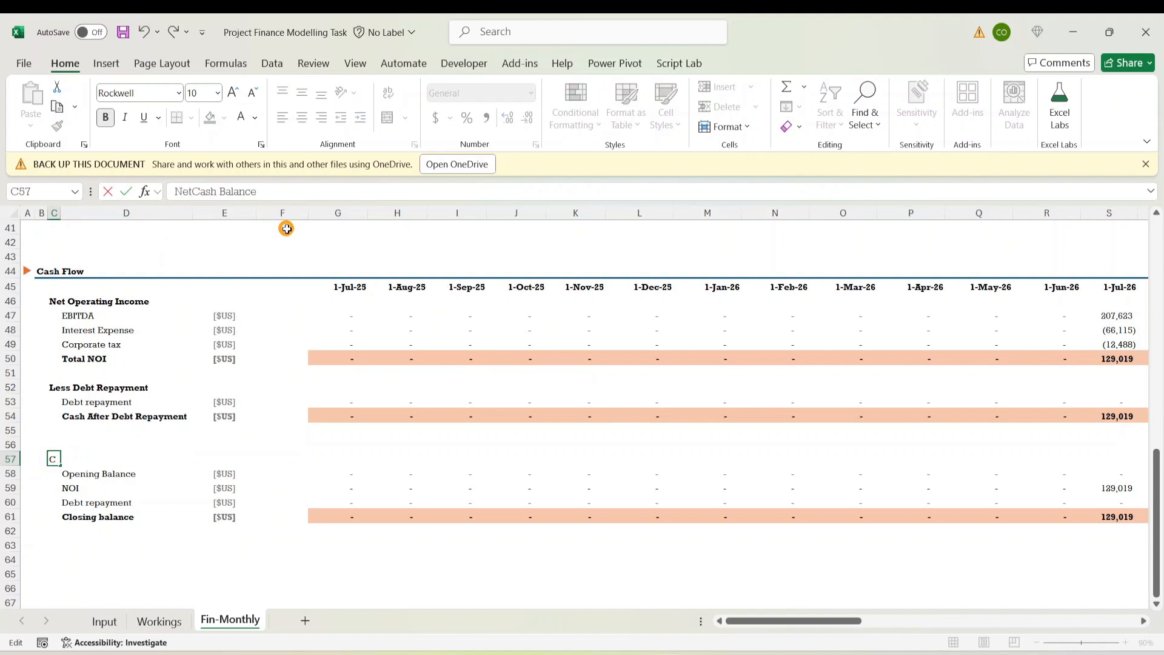
left_click(303, 192)
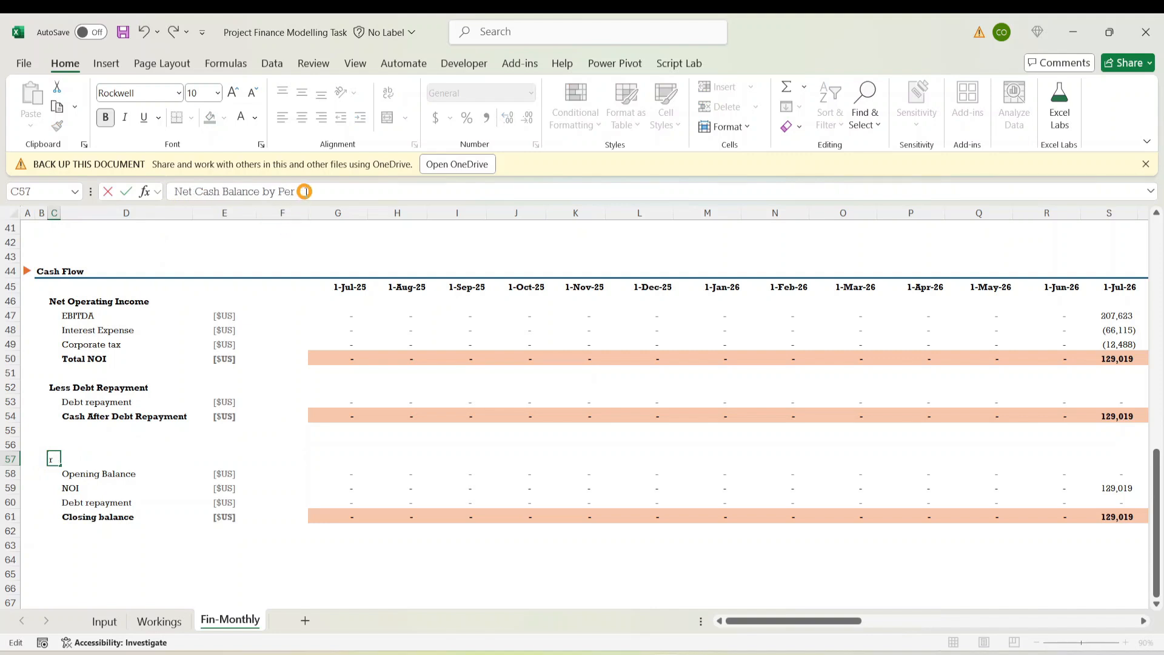
type("by Periods")
key("ctrl+Return")
Look over the debt repayment and cash rows below the renamed heading
left_click(297, 512)
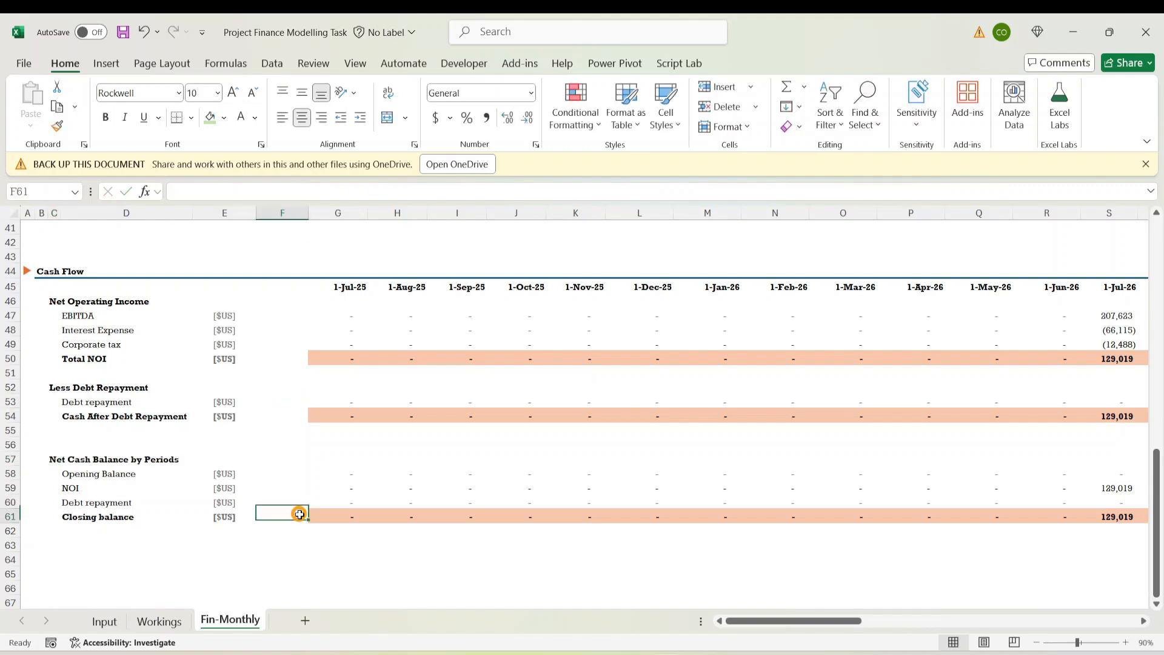
left_click(385, 588)
left_click_drag(735, 624, 345, 613)
left_click(140, 532)
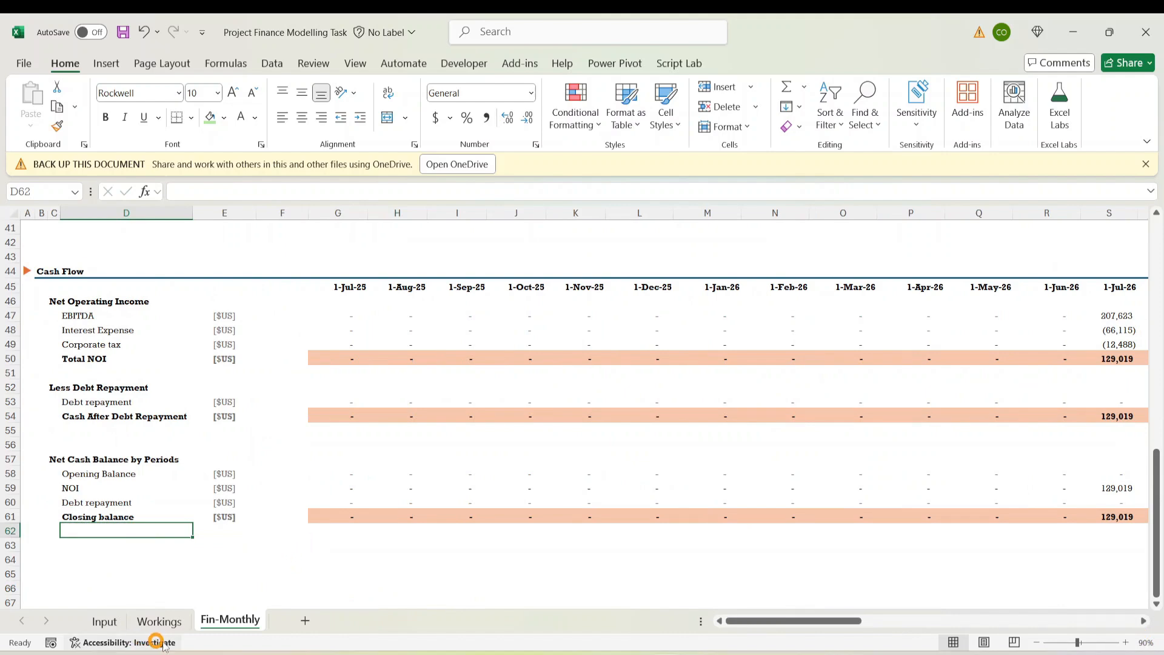
left_click(231, 502)
scroll(352, 534, "up", 13)
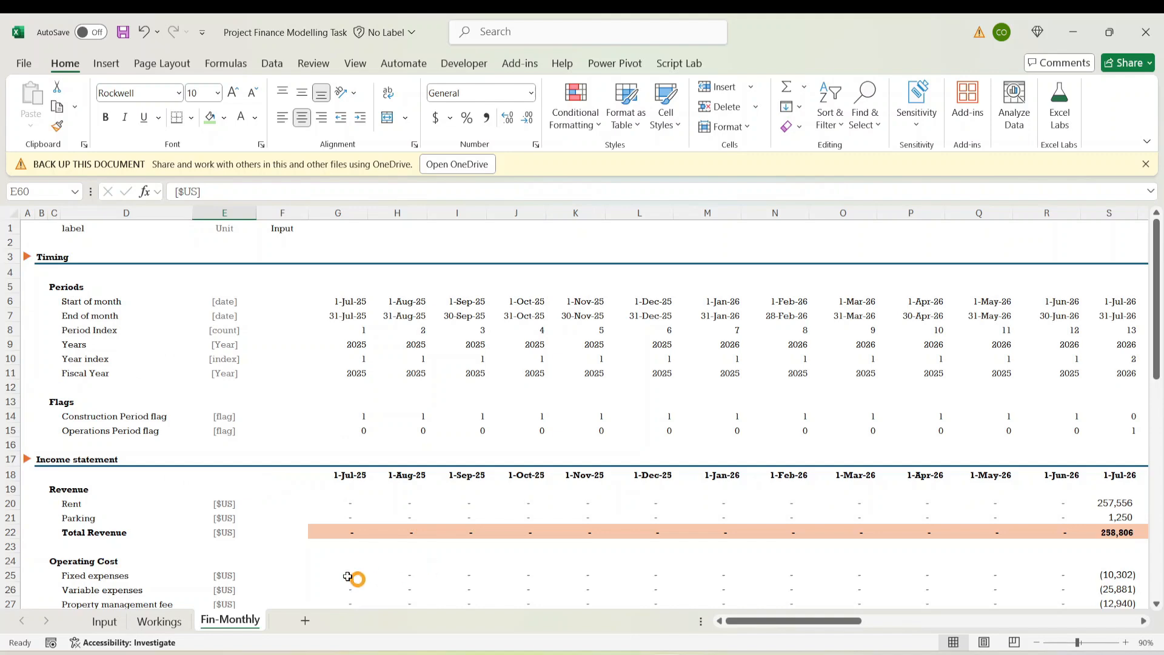
scroll(356, 558, "down", 14)
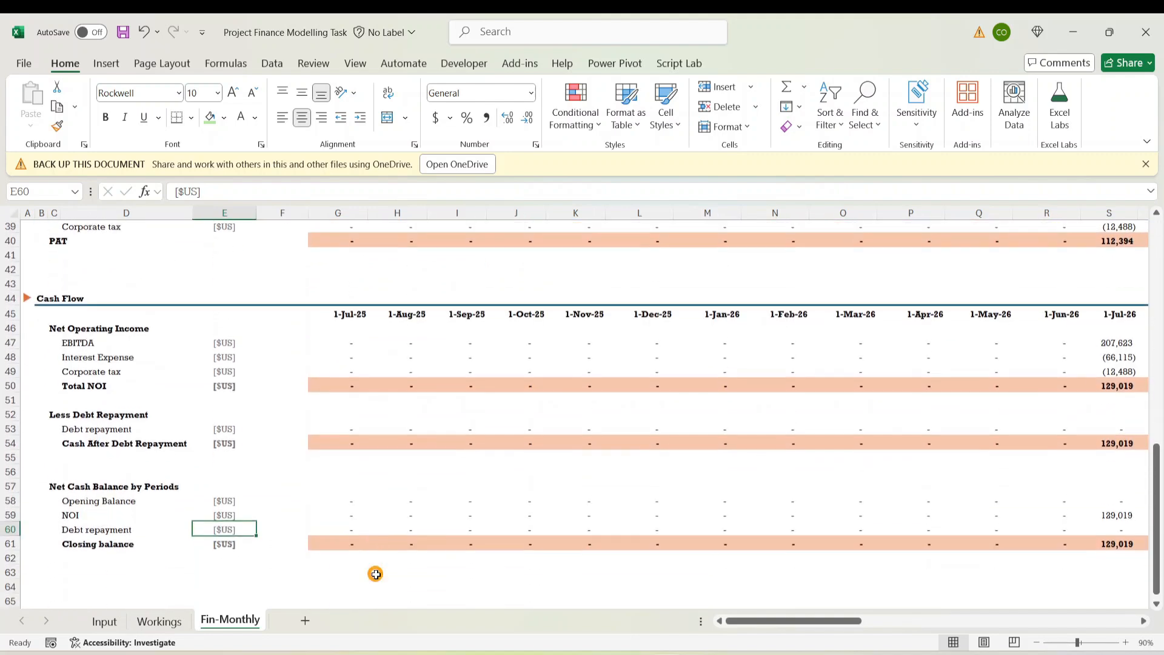
Copy the Fin-Monthly sheet to the end of the workbook
right_click(231, 618)
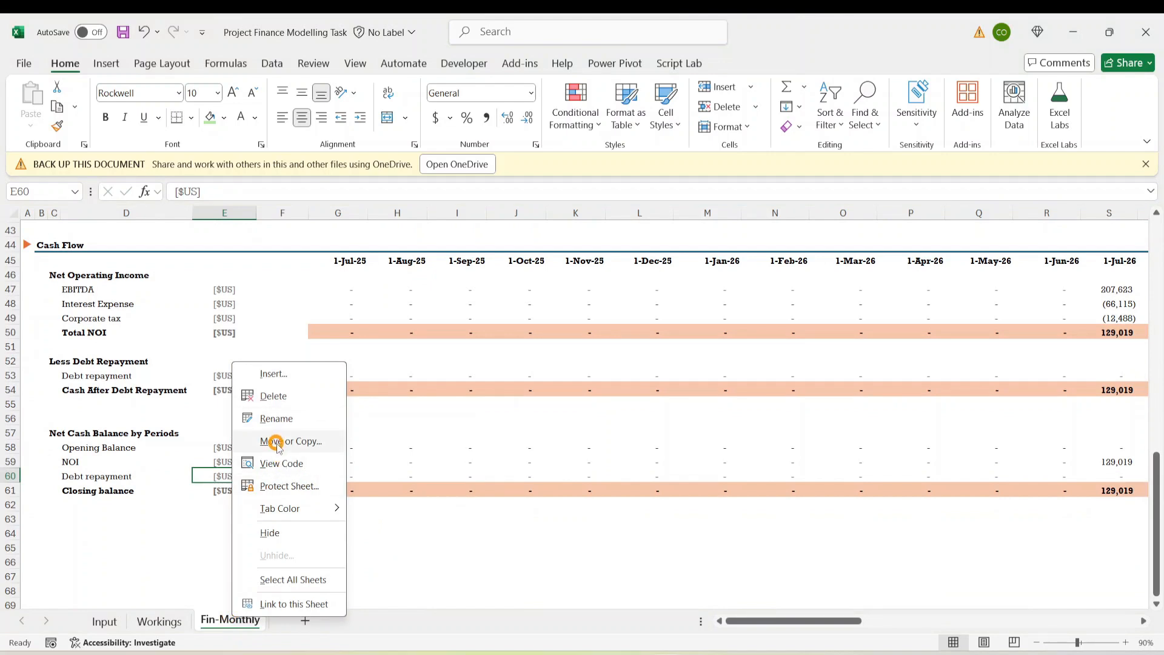
left_click(276, 442)
left_click(199, 471)
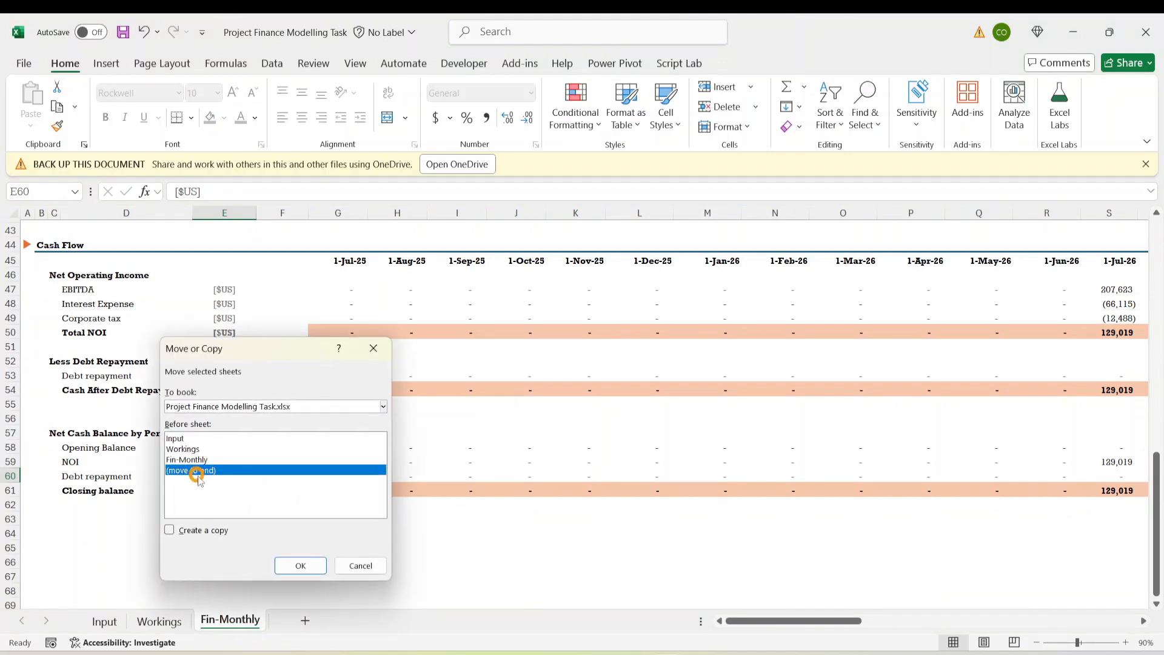
left_click(169, 529)
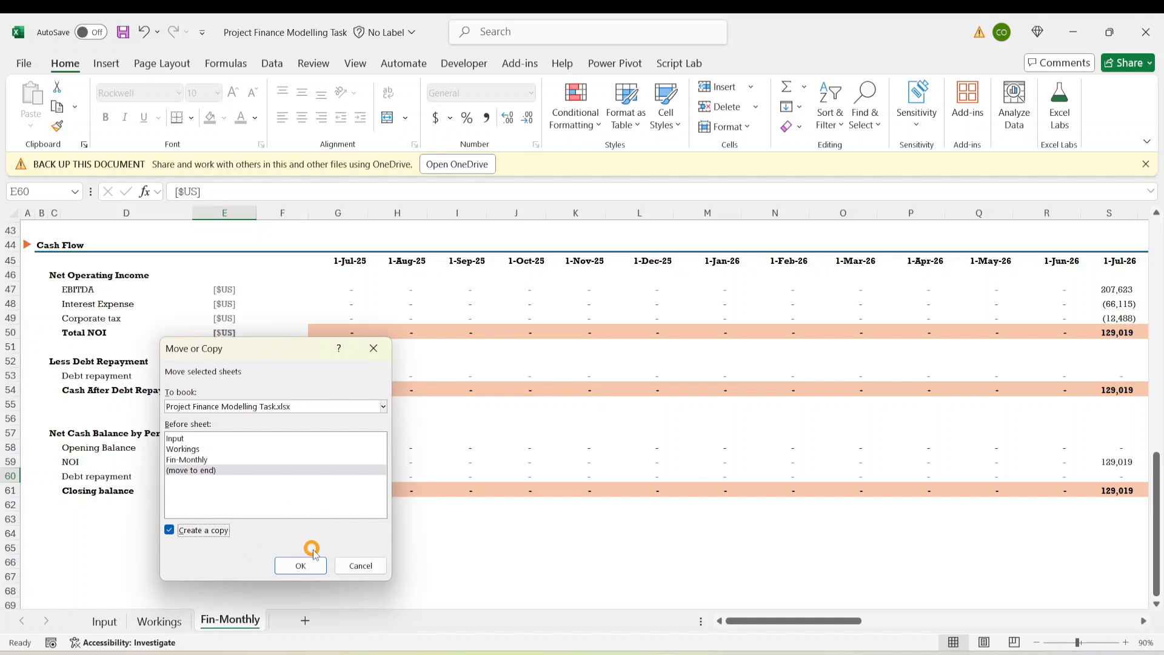
left_click(296, 564)
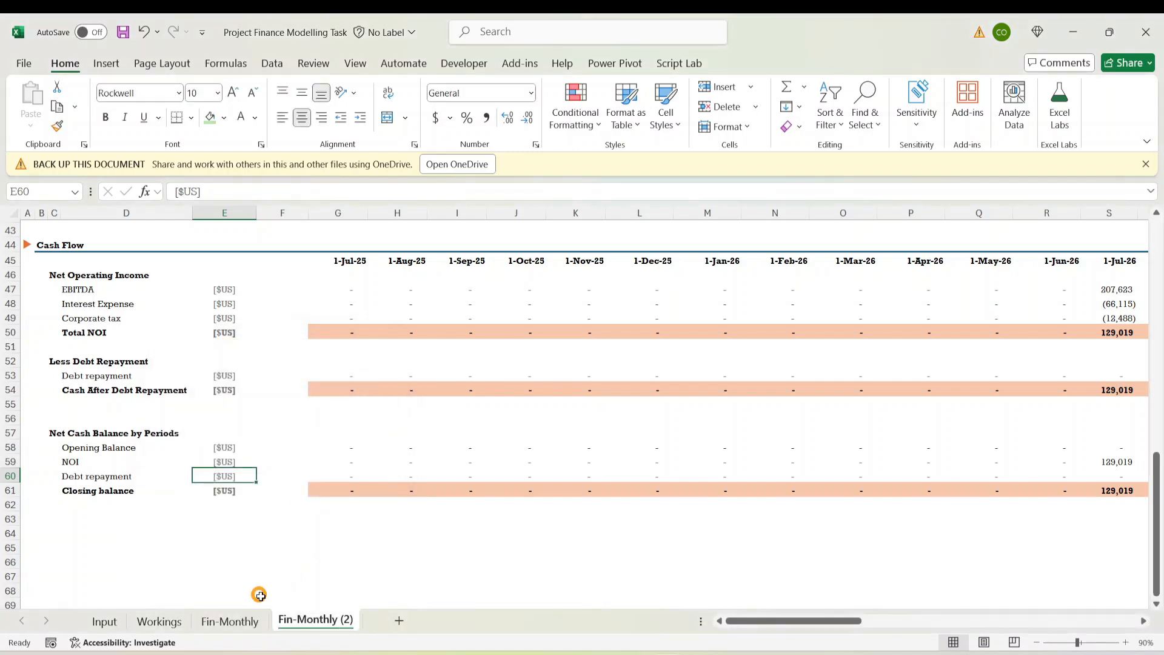
Name the copied sheet Fin-Annual
double_click(354, 618)
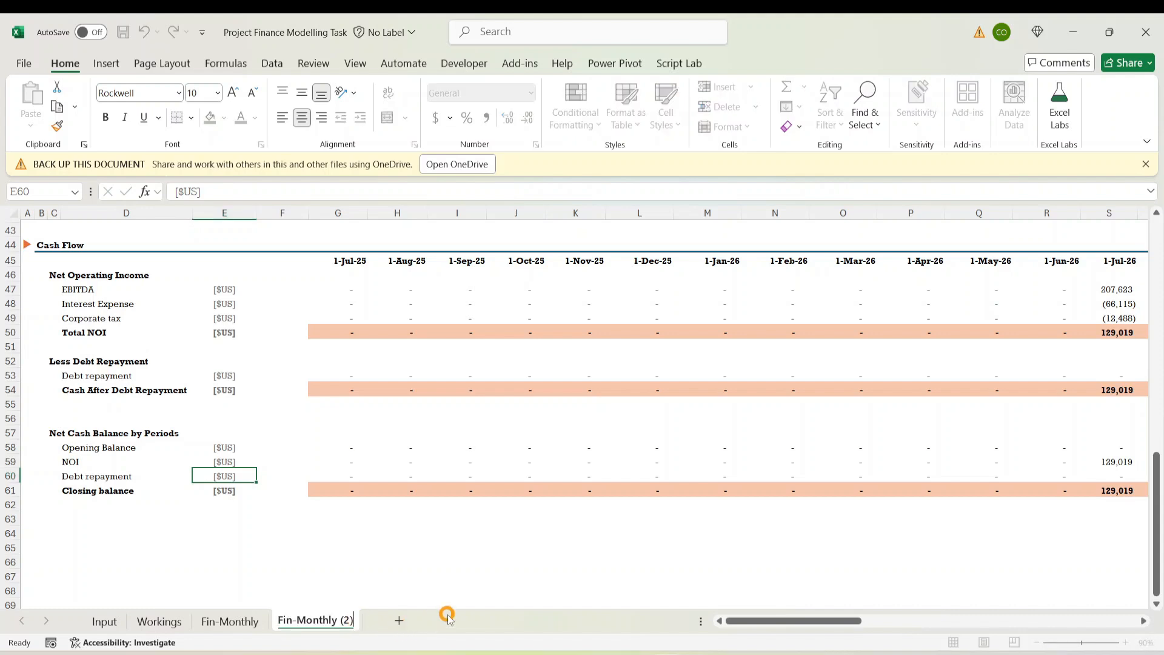
key("BackSpace")
key("BackSpace")
key("BackSpace")
key("BackSpace")
key("BackSpace")
key("BackSpace")
key("BackSpace")
key("BackSpace")
key("BackSpace")
key("BackSpace")
key("BackSpace")
key("BackSpace")
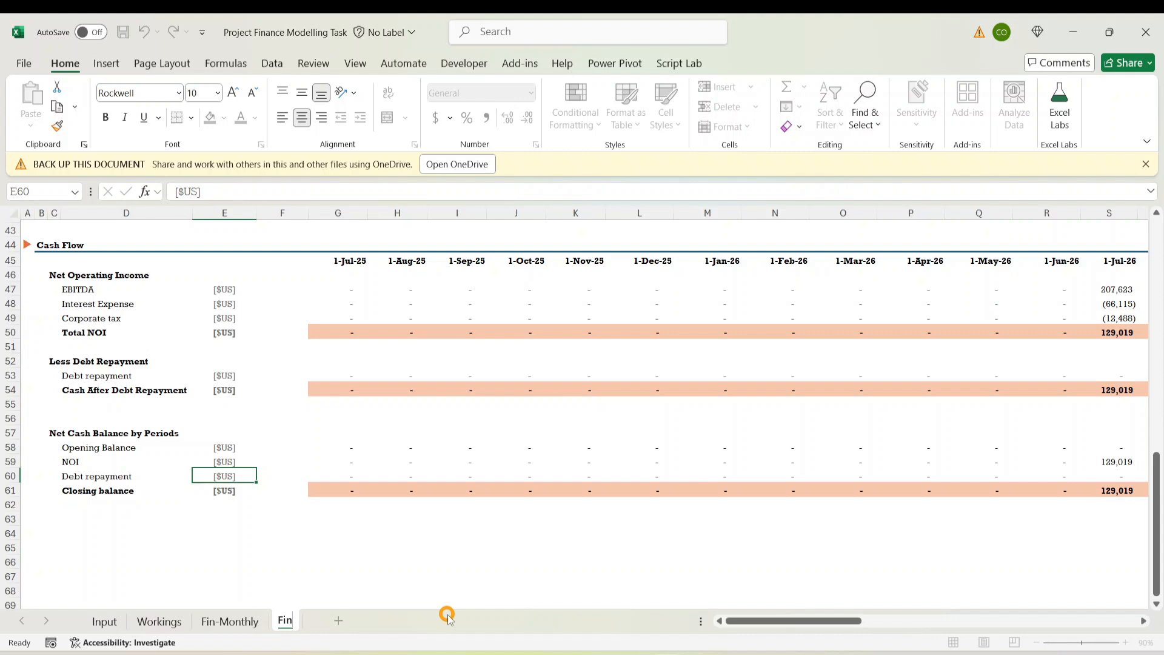
type("-annual")
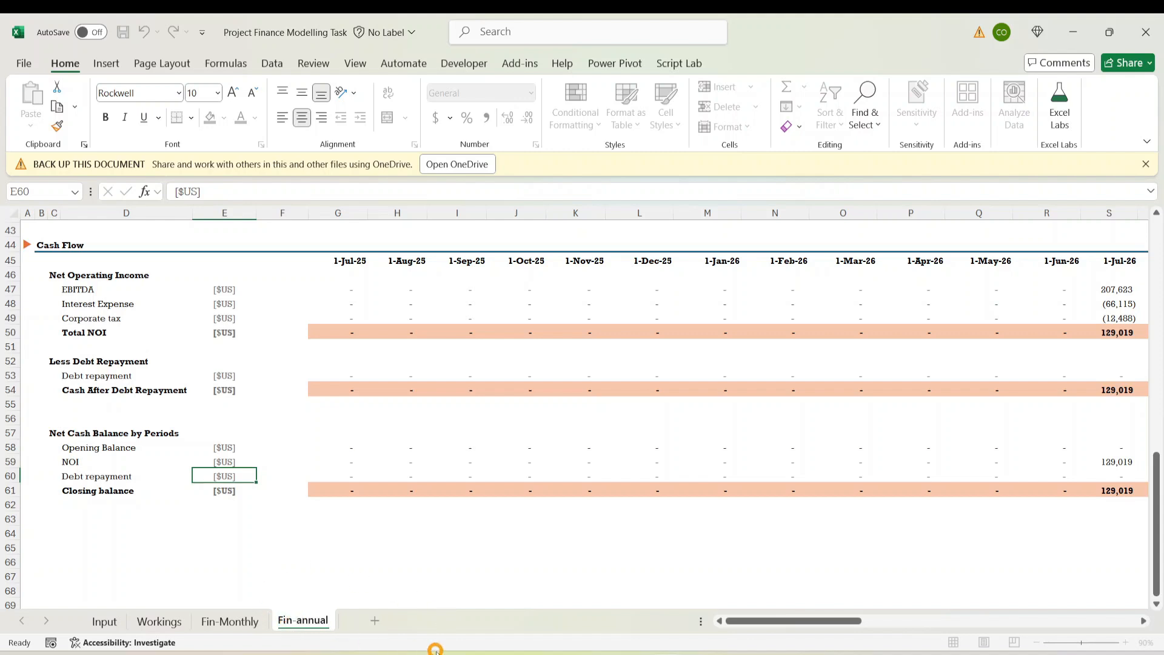
key("BackSpace")
type("A")
key("Return")
left_click(338, 561)
left_click(209, 561)
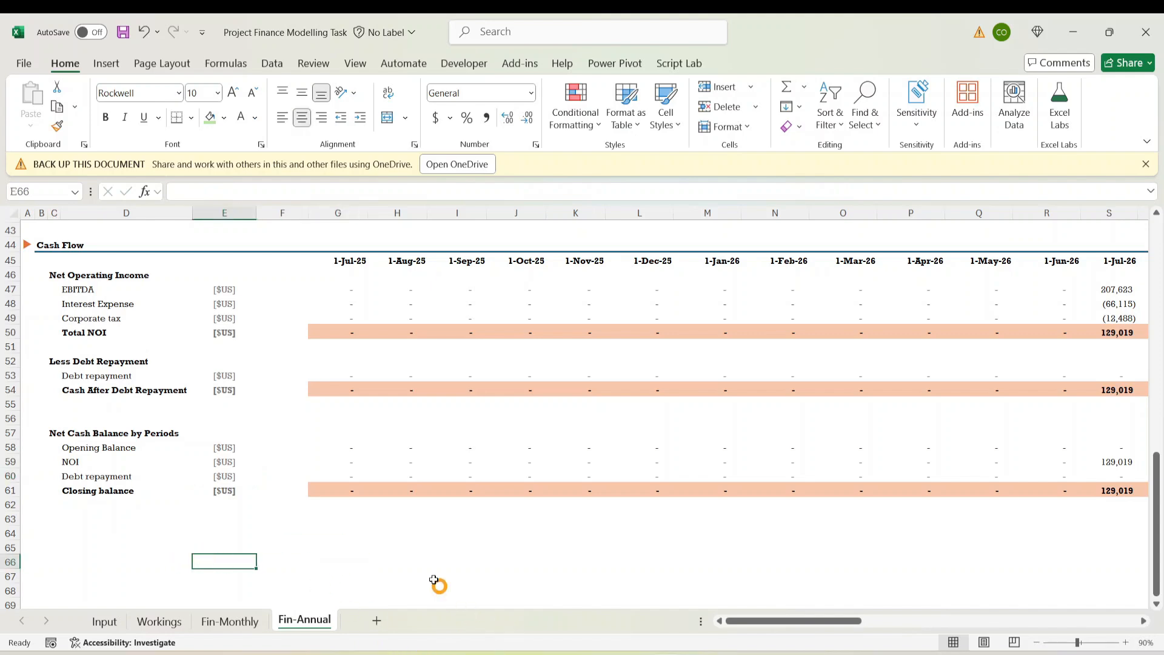
left_click(434, 577)
scroll(367, 526, "up", 14)
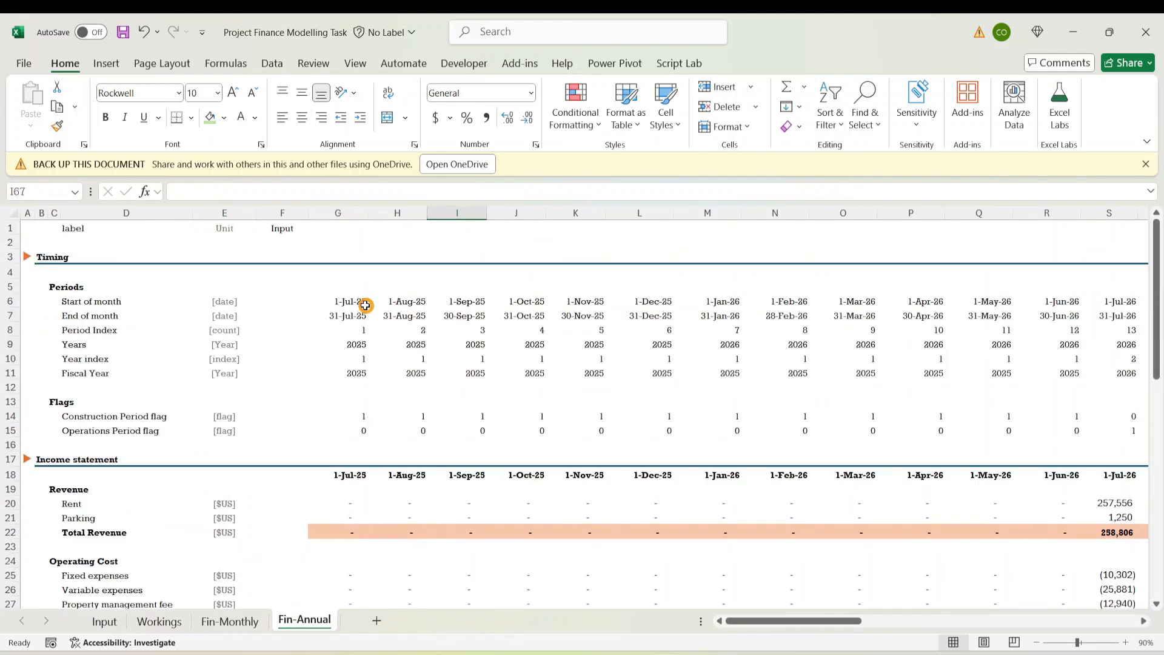
Try removing columns K onward with Ctrl+minus, dismissing the out-of-memory warning
left_click(400, 357)
left_click(341, 214)
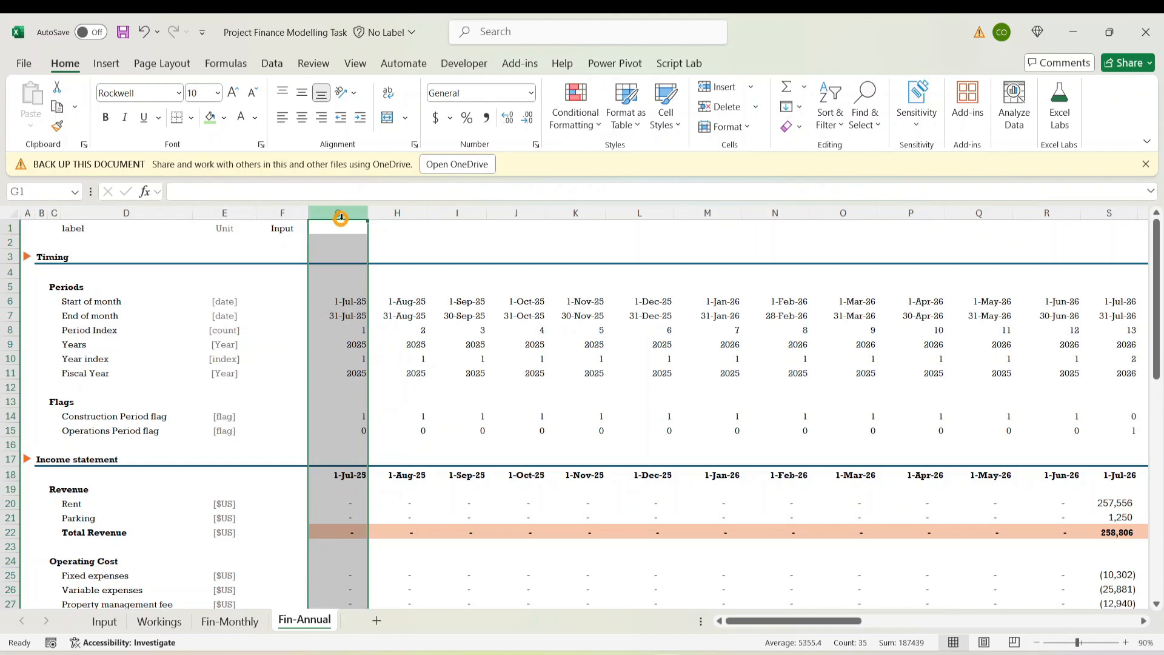
left_click(395, 213)
left_click(456, 213)
left_click(515, 213)
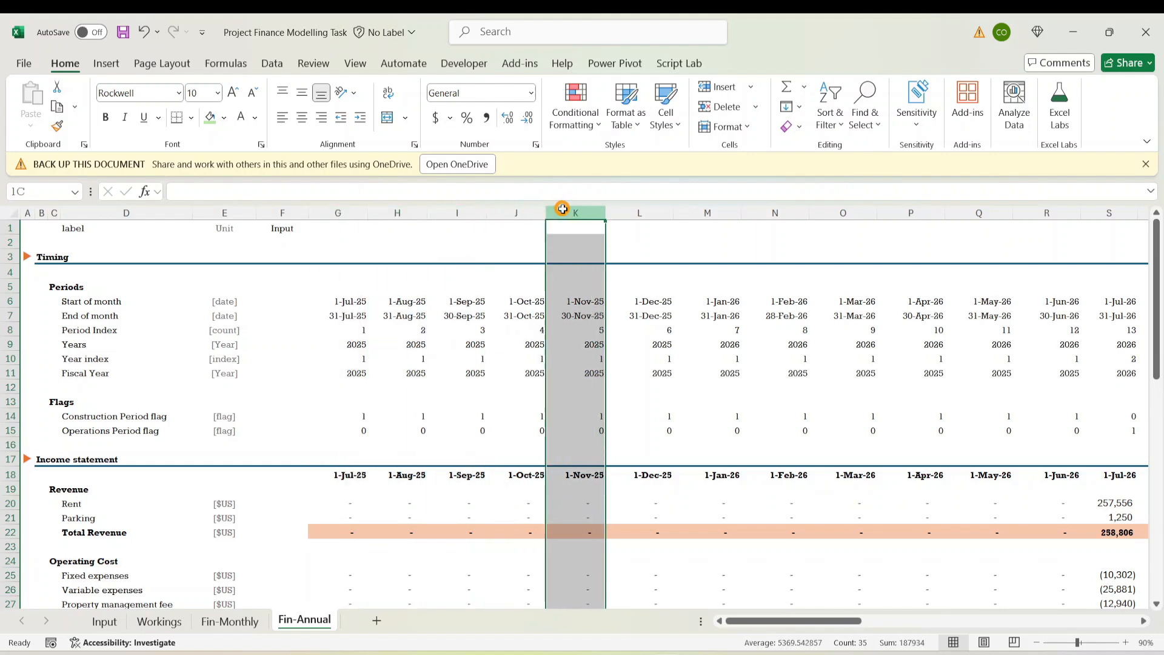
left_click_drag(558, 212, 1160, 178)
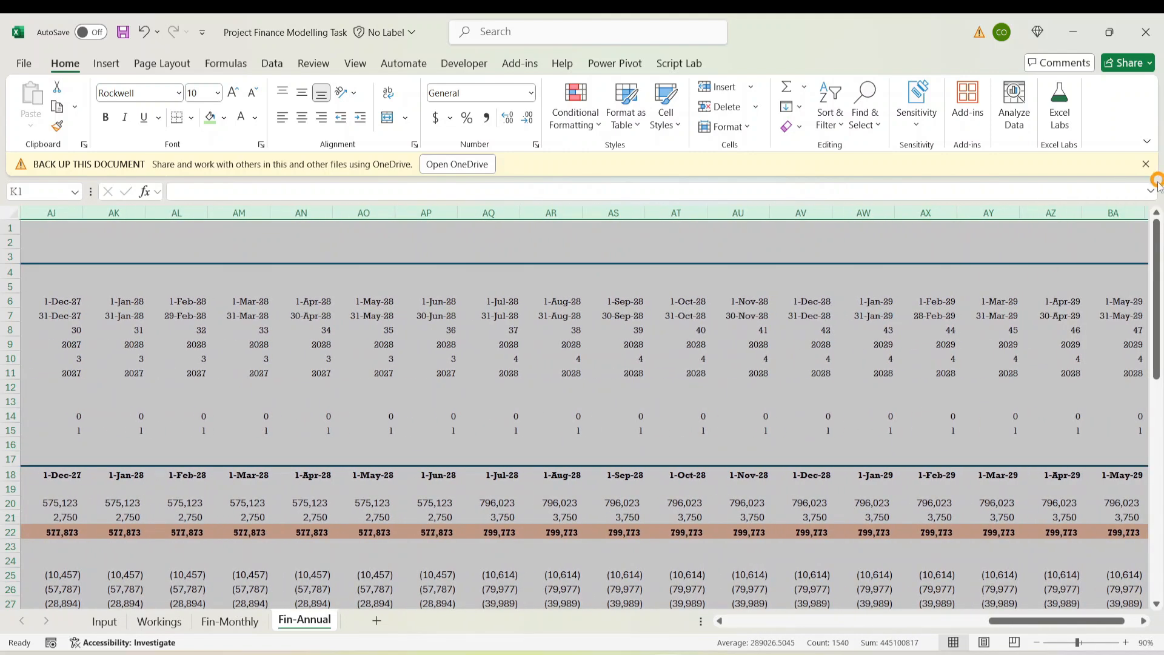
key("ctrl+minus")
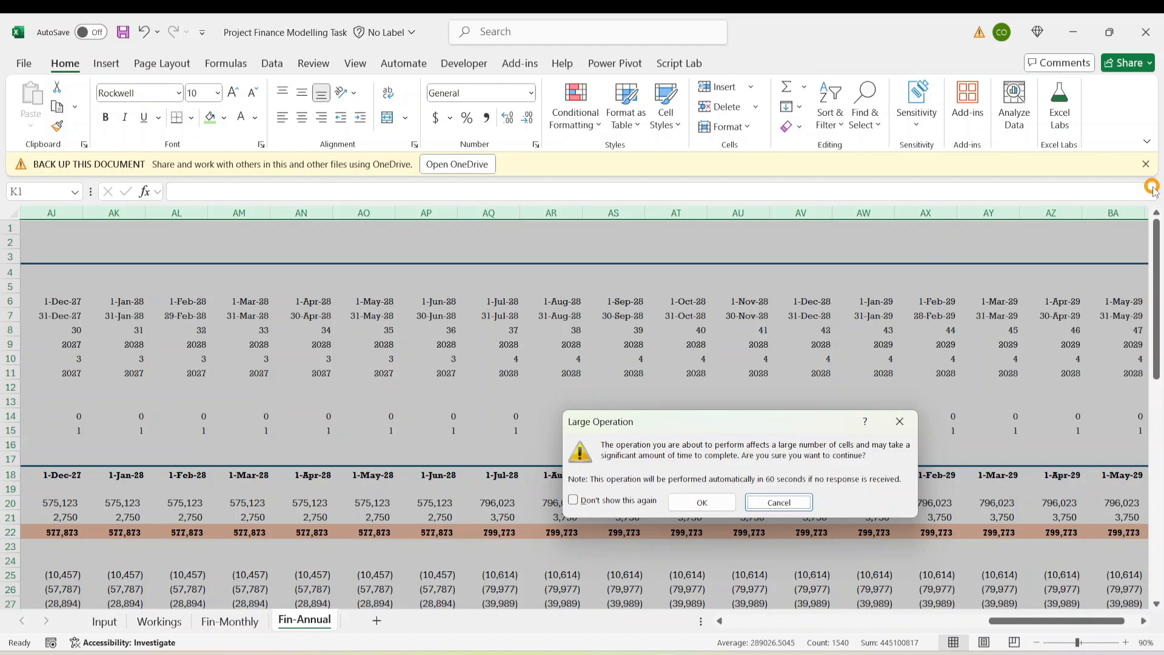
left_click(703, 502)
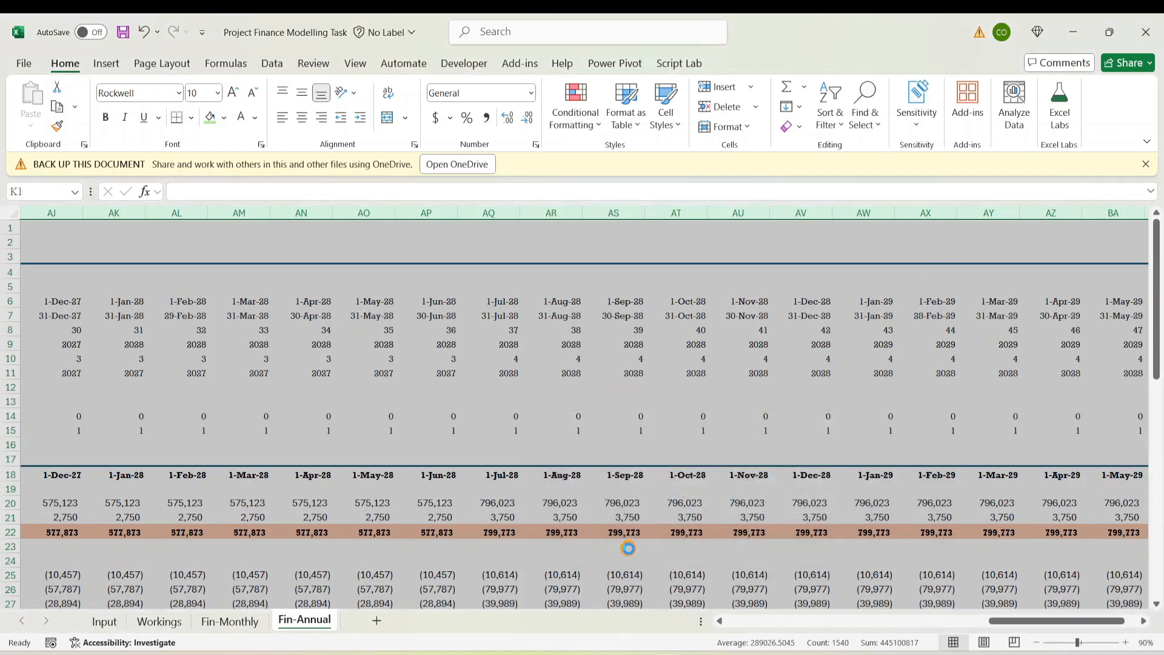
left_click(673, 400)
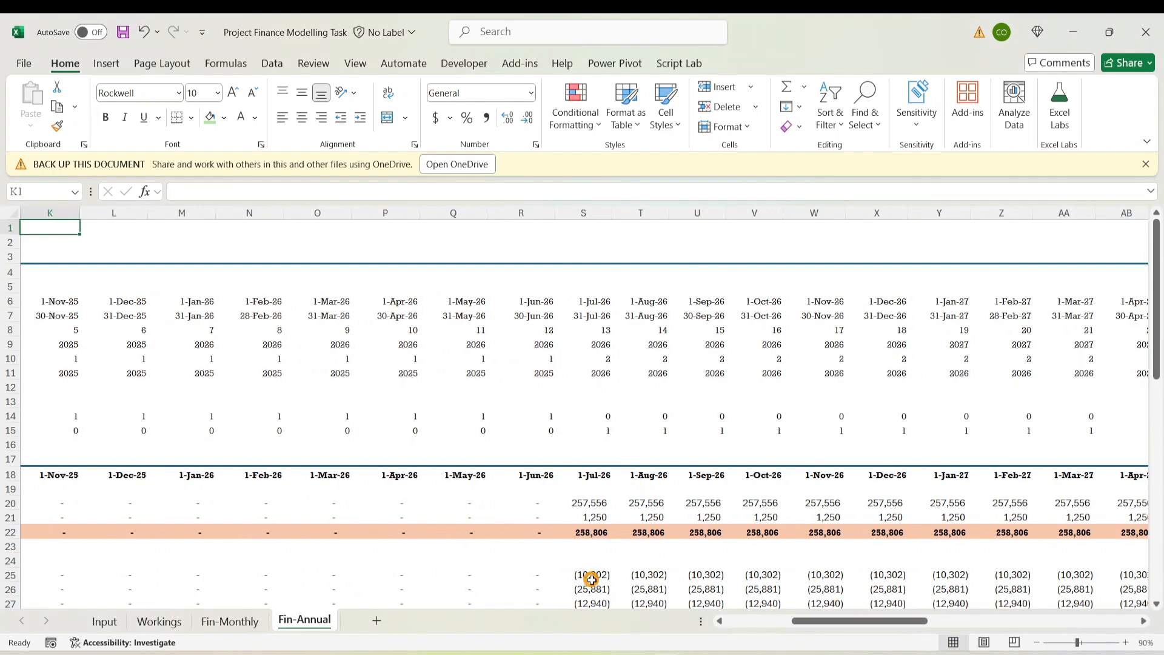
Select every column from K through the last used column
left_click(592, 580)
left_click(461, 491)
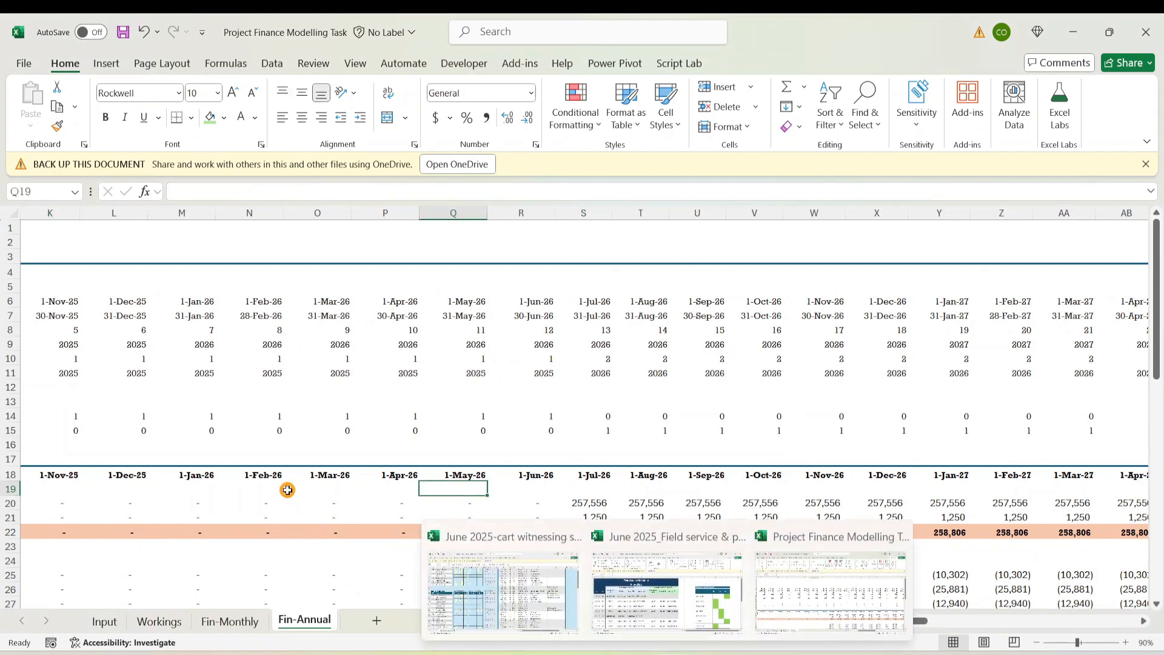
left_click(271, 447)
key("Left")
key("Left")
key("Left")
key("Left")
key("Left")
key("Left")
key("Left")
key("Left")
key("Left")
key("Left")
key("Left")
key("Left")
key("Left")
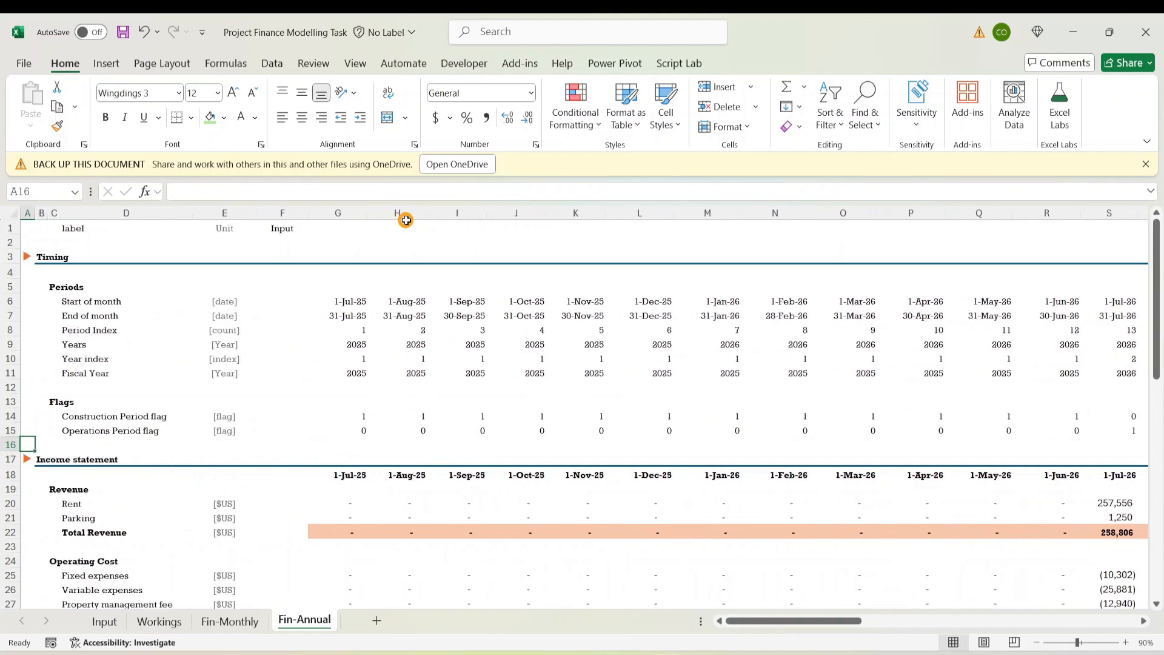
left_click(403, 213)
left_click(474, 208)
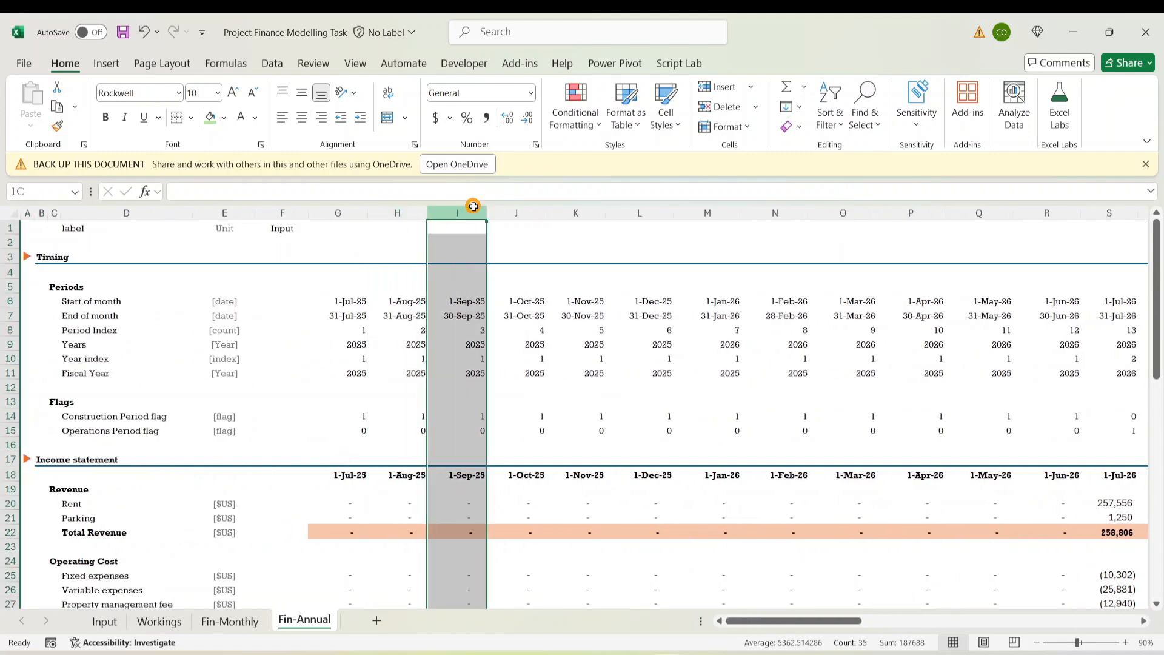
left_click(522, 210)
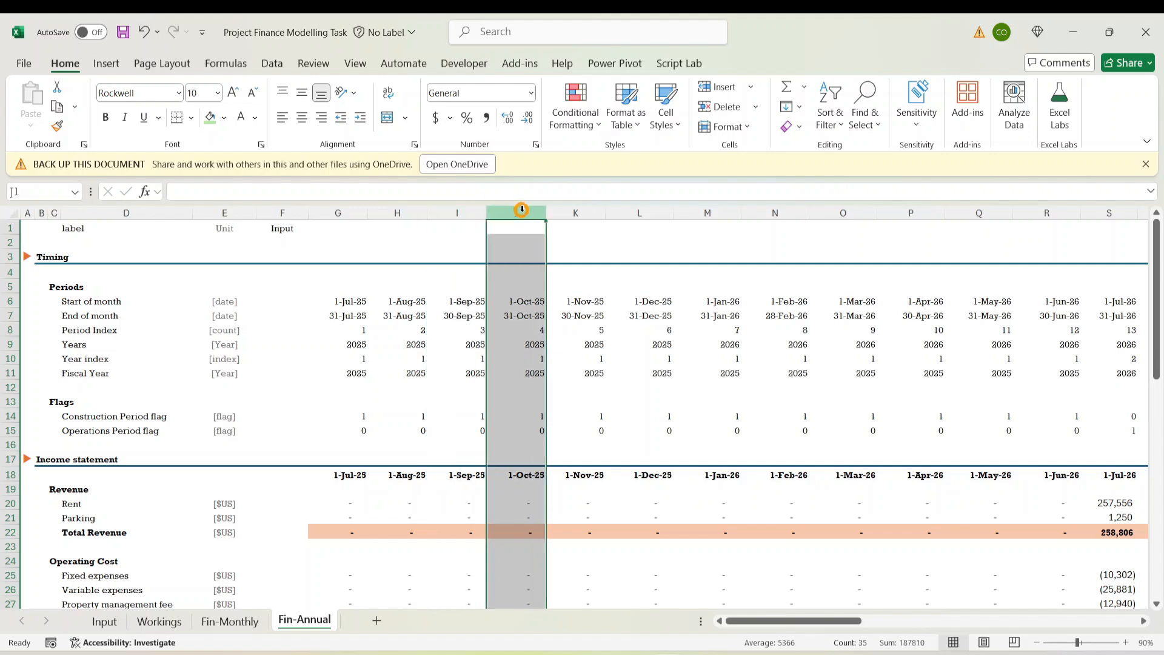
left_click(590, 208)
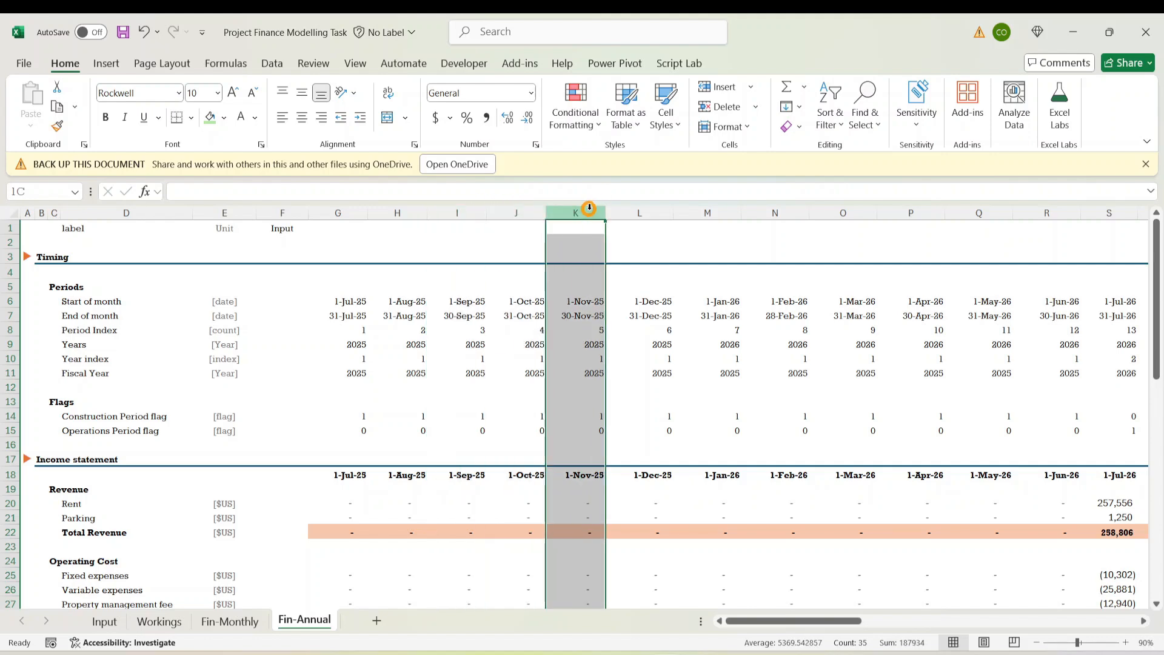
key("ctrl+shift+Right")
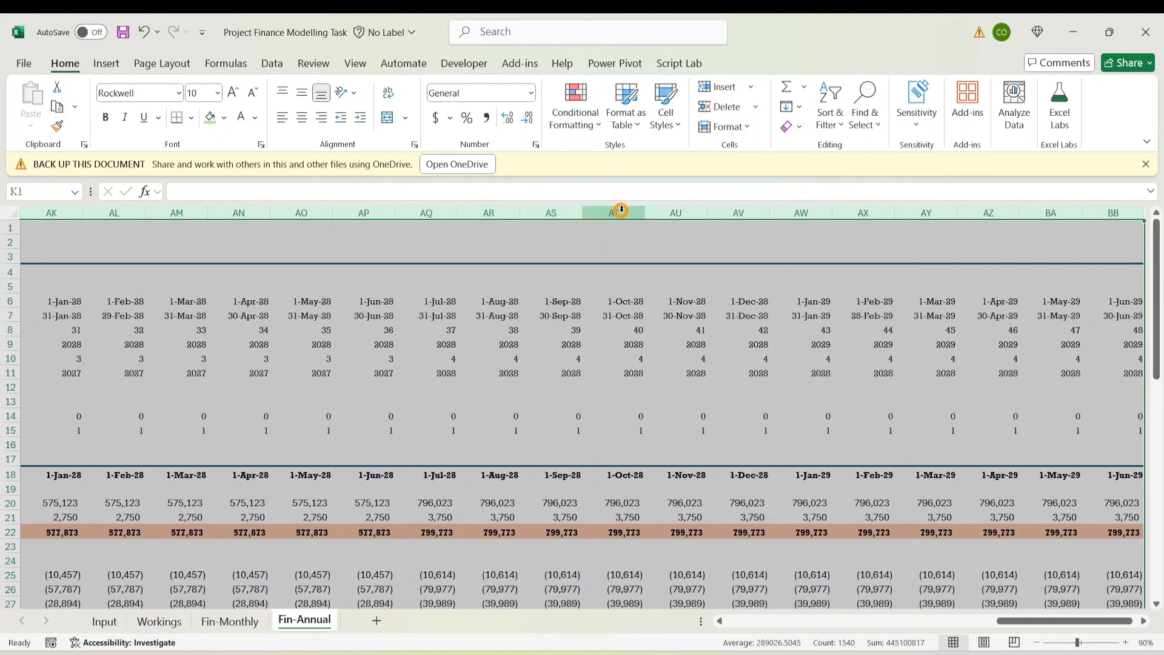
right_click(615, 211)
Delete the selected columns and check the Period Index, End of month, Fiscal Year and Construction flag links
left_click(664, 391)
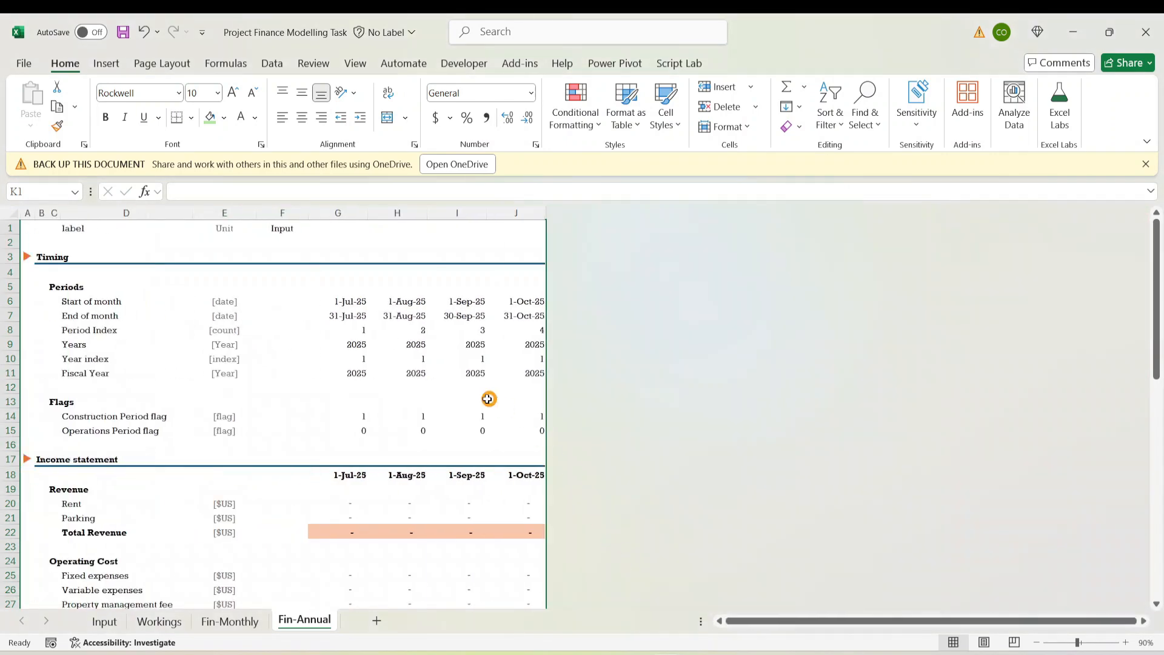
left_click(449, 489)
left_click(337, 518)
left_click(357, 329)
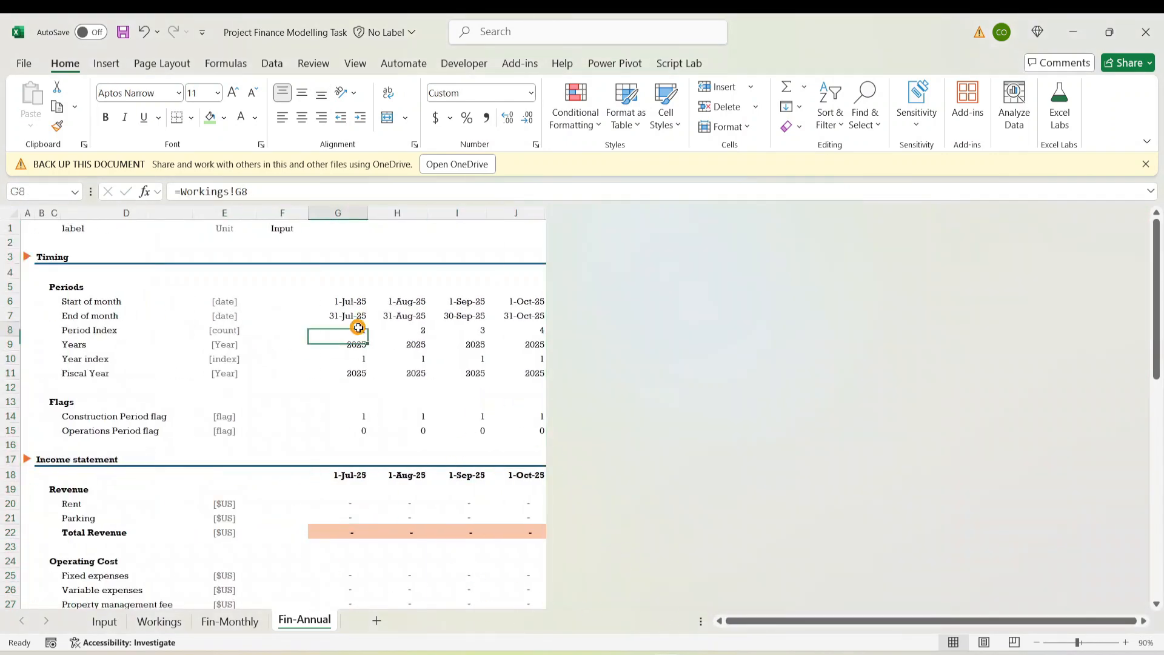
left_click(341, 313)
left_click(354, 373)
left_click(432, 415)
left_click(335, 371)
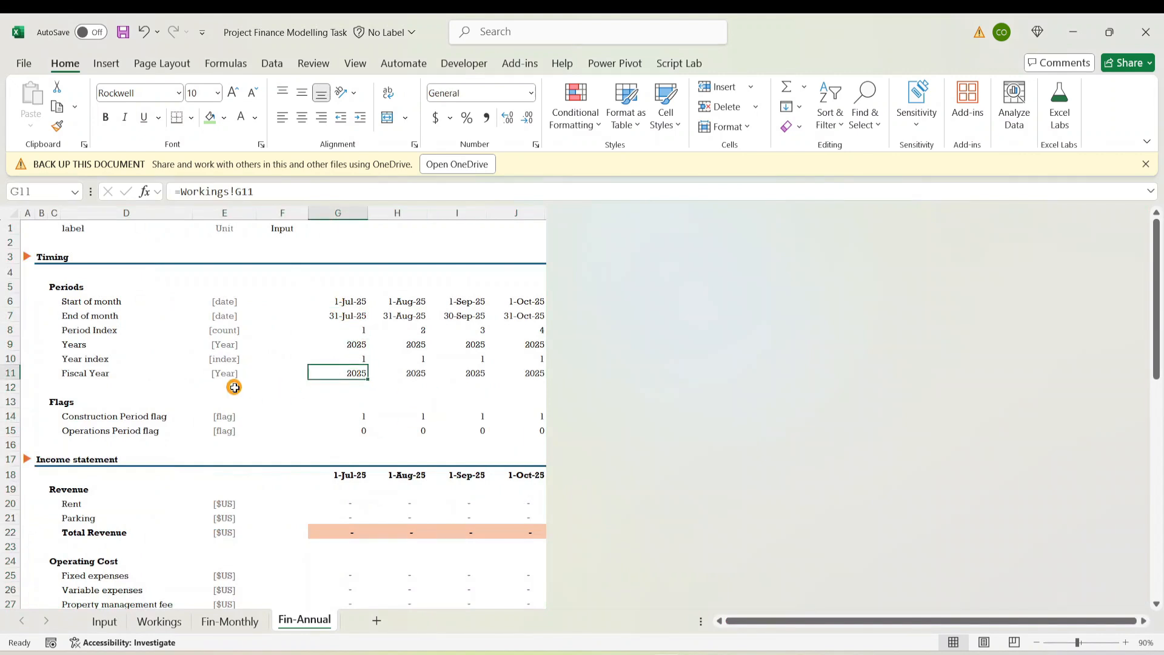
left_click(318, 287)
left_click(352, 416)
left_click(461, 416)
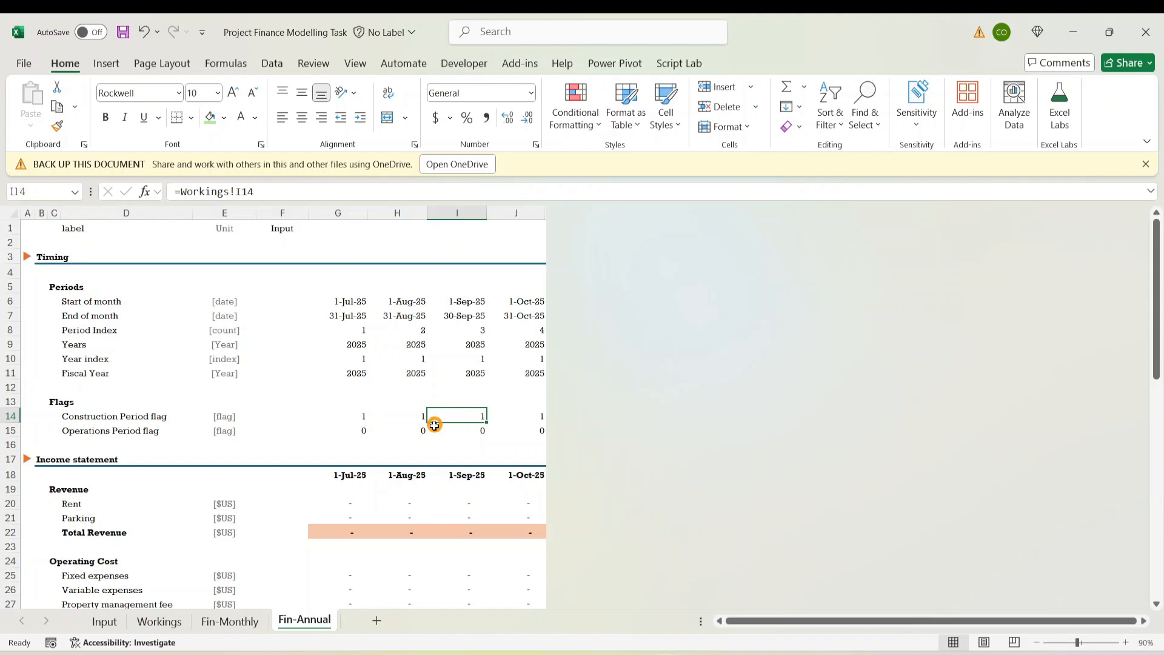
Review the Years, Year index and Fiscal Year values across columns G to J
left_click_drag(353, 341, 538, 342)
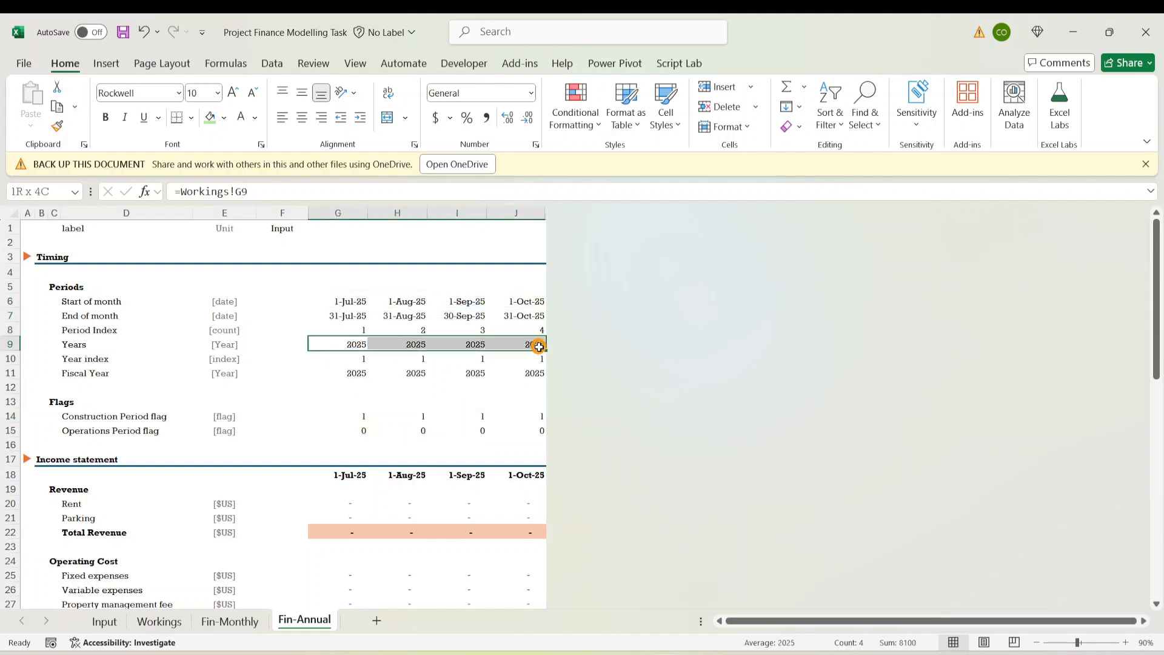
left_click(82, 359)
left_click(94, 376)
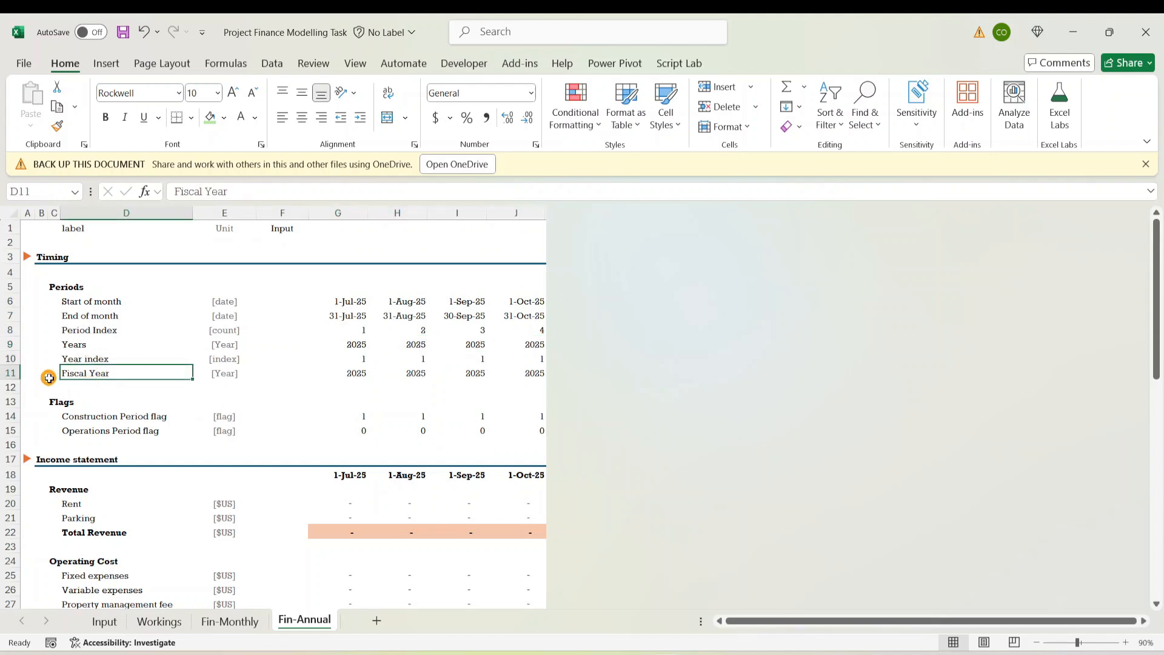
left_click(355, 371)
left_click(407, 371)
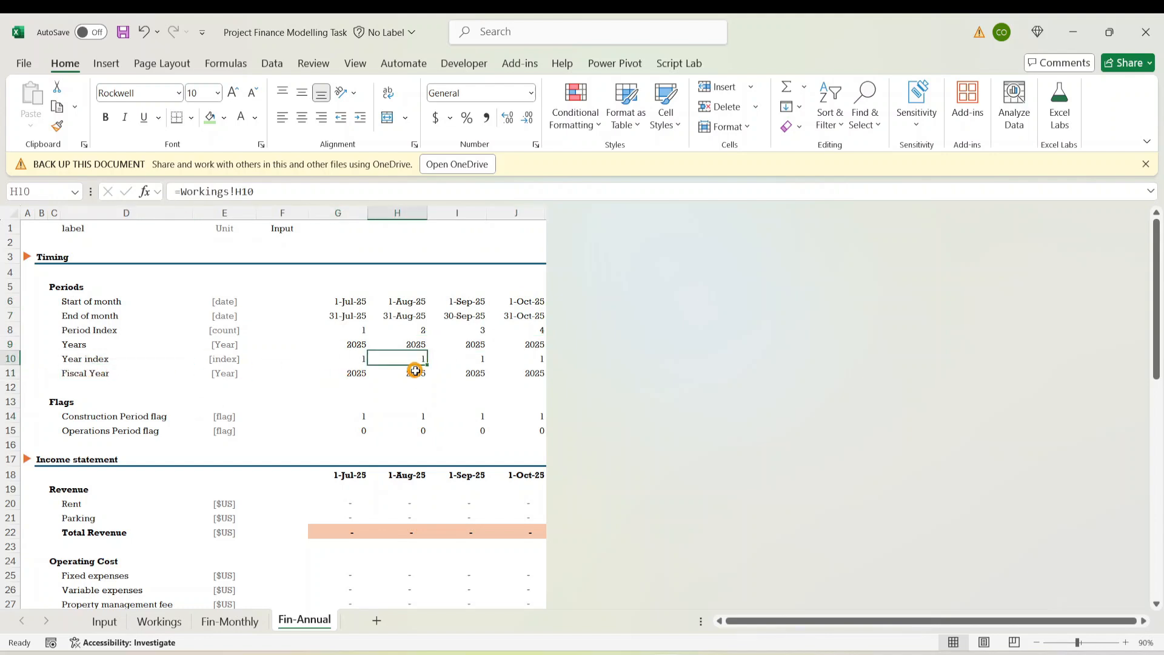
left_click(477, 376)
left_click(533, 371)
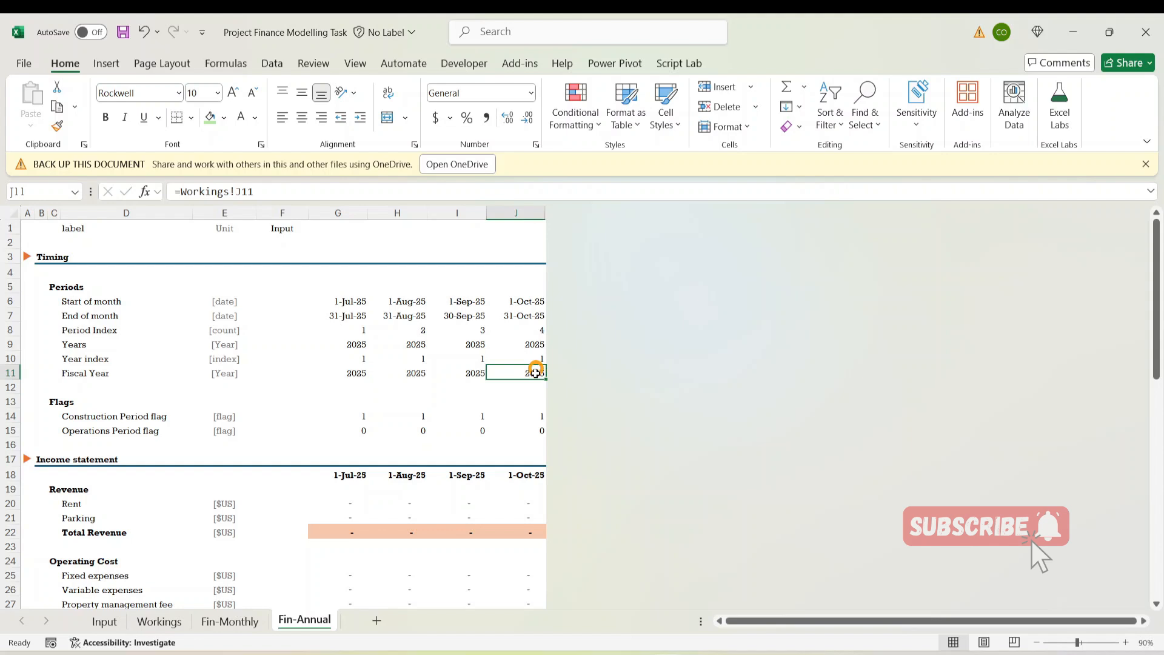
left_click(359, 374)
left_click(498, 359)
left_click(363, 376)
left_click(394, 371)
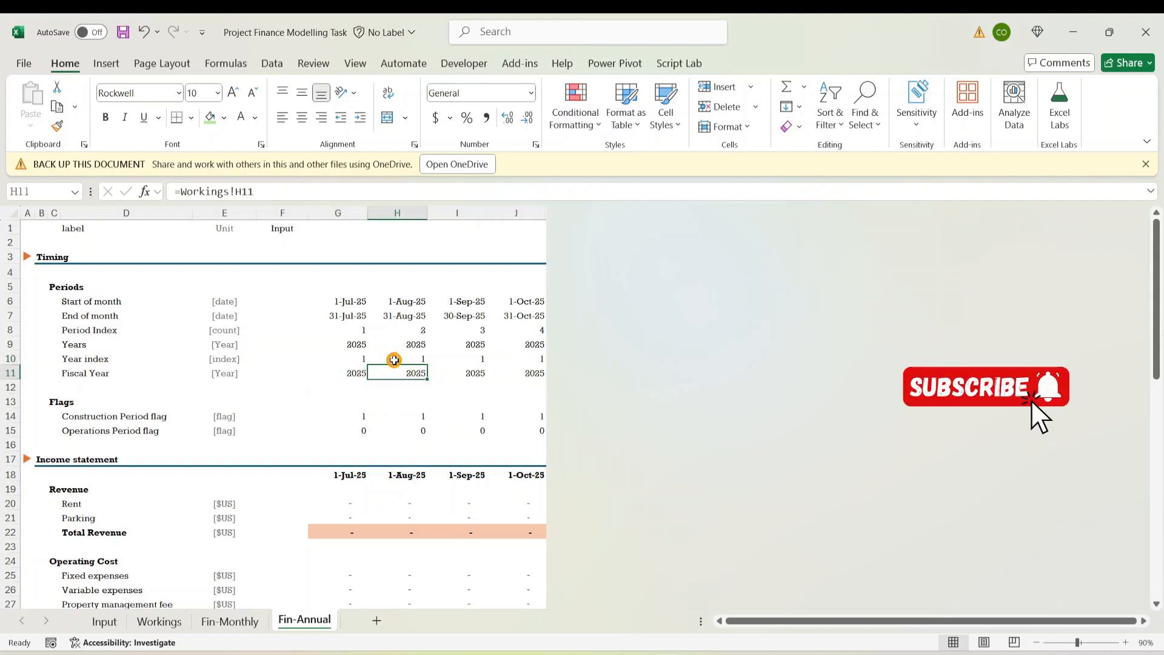
left_click(360, 373)
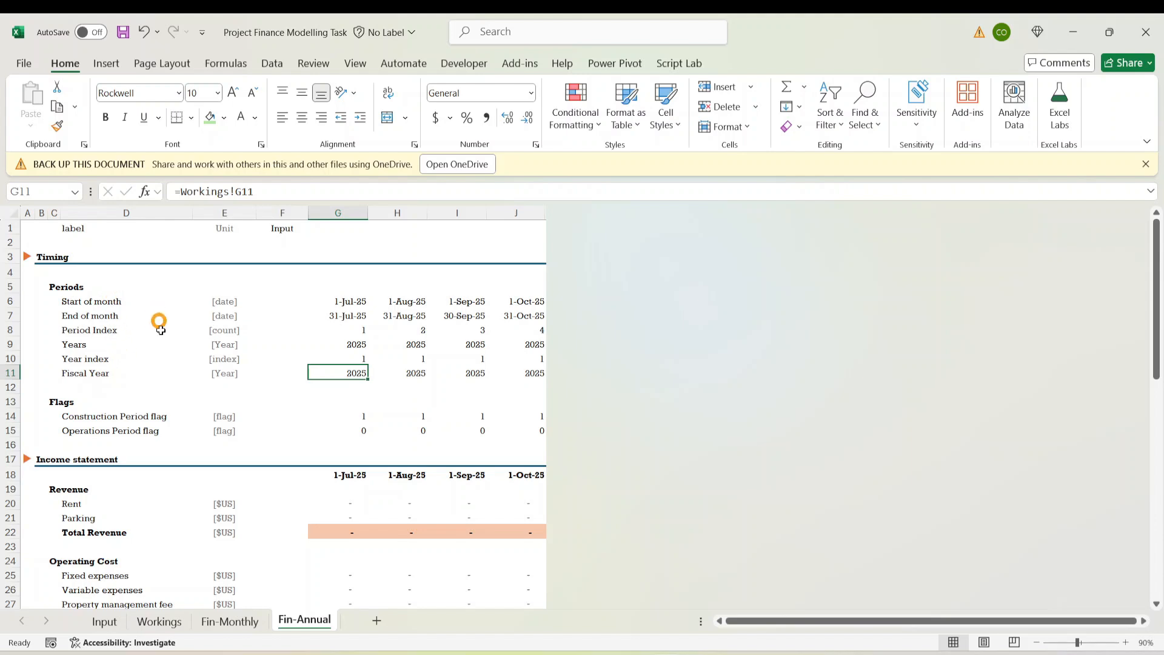
Recheck column G's Start of month, End of month, Years and Year index cells
left_click(340, 317)
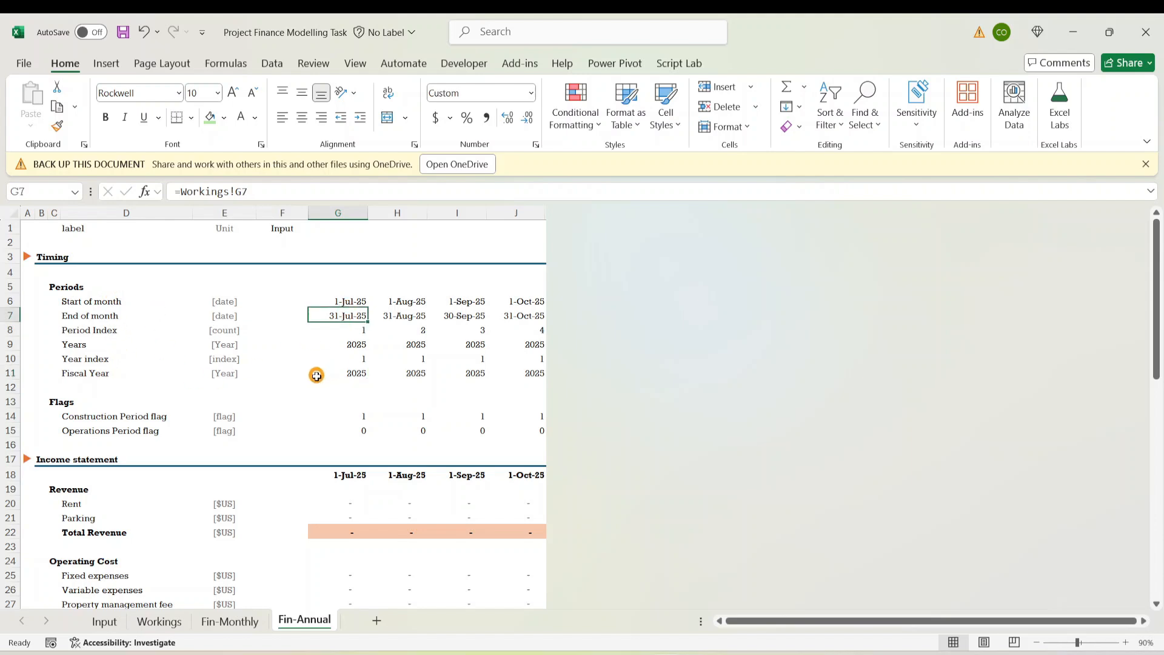
left_click(330, 304)
left_click(325, 354)
left_click(346, 301)
left_click(341, 341)
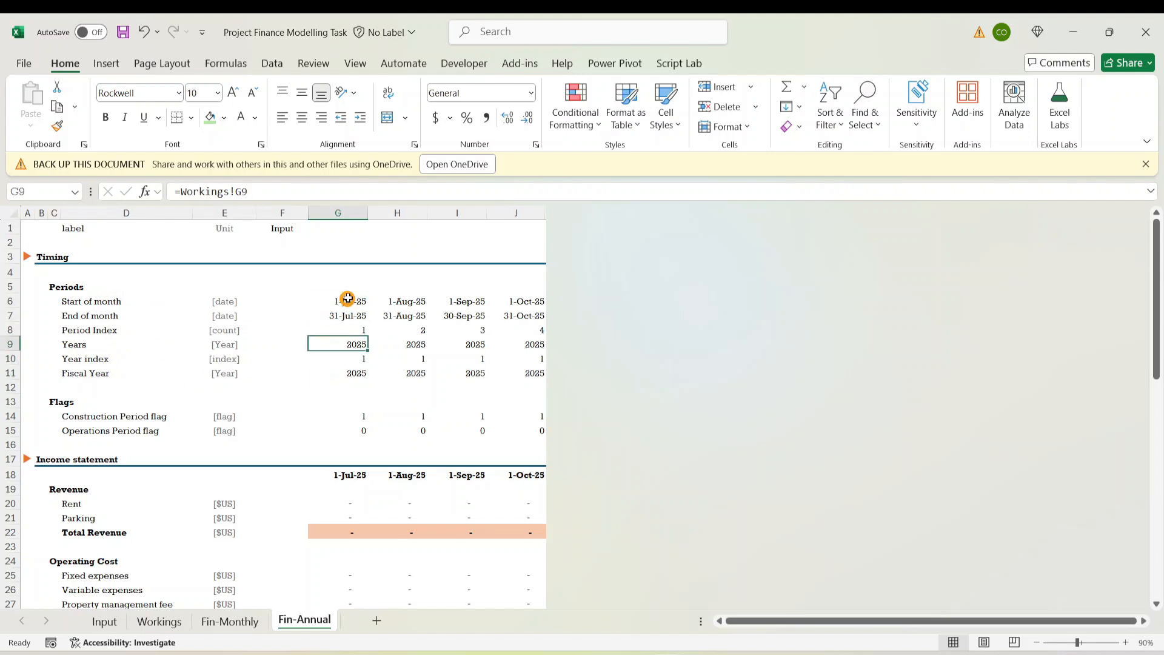
left_click(348, 299)
left_click(346, 338)
left_click(341, 314)
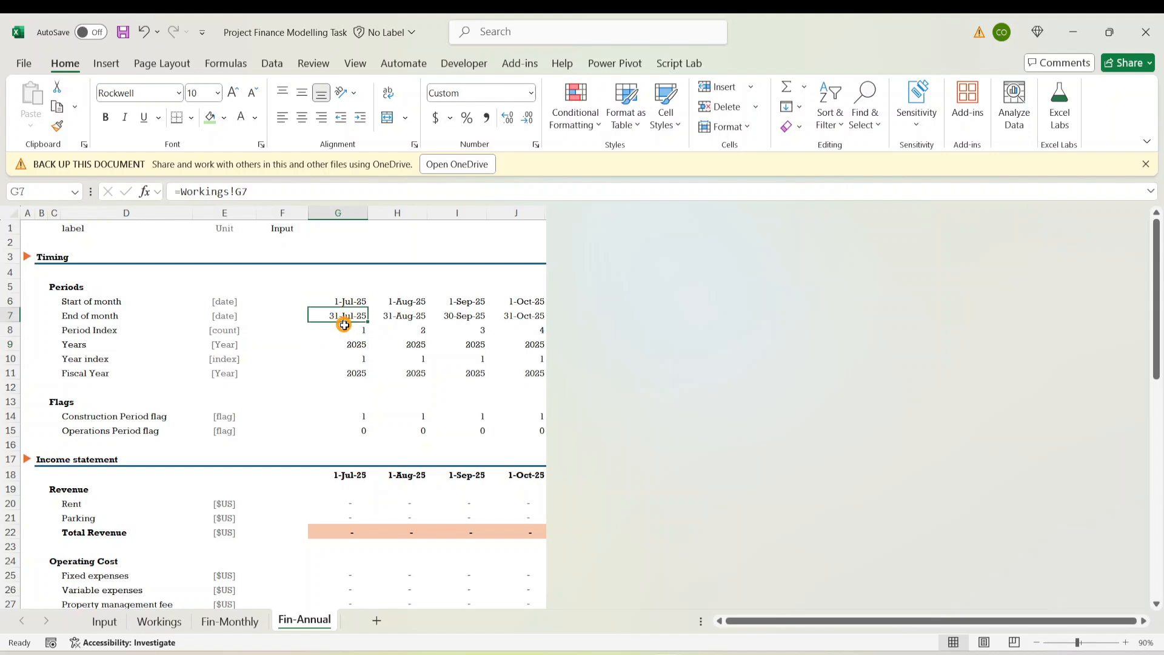
left_click(371, 353)
left_click(356, 382)
left_click(355, 372)
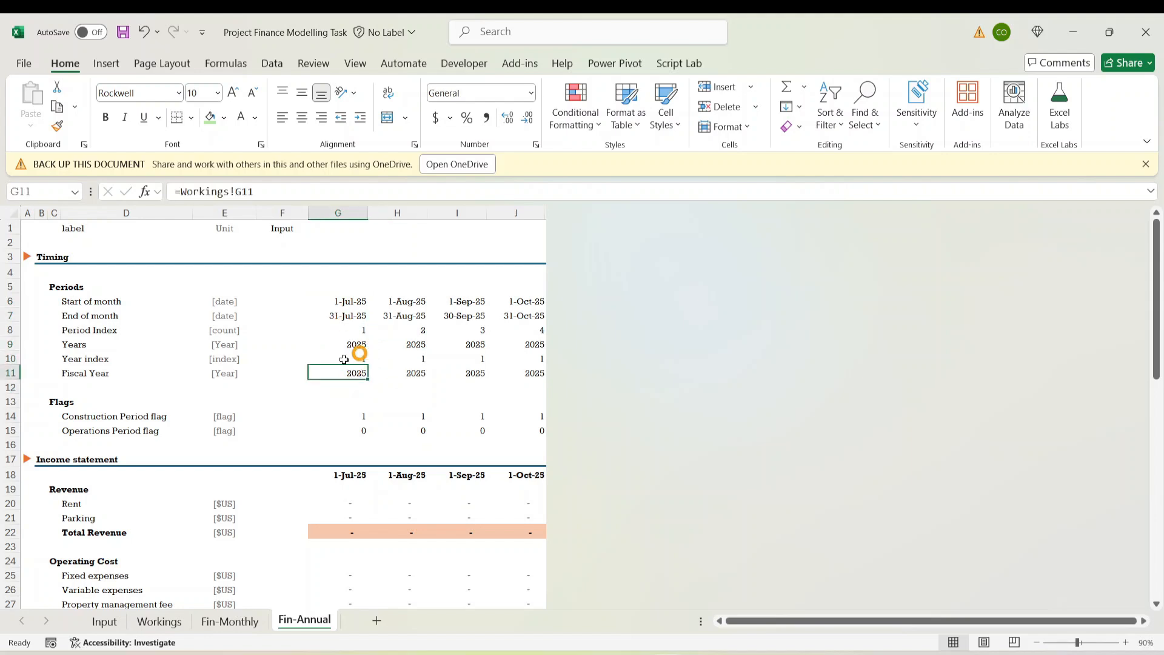
left_click(431, 370)
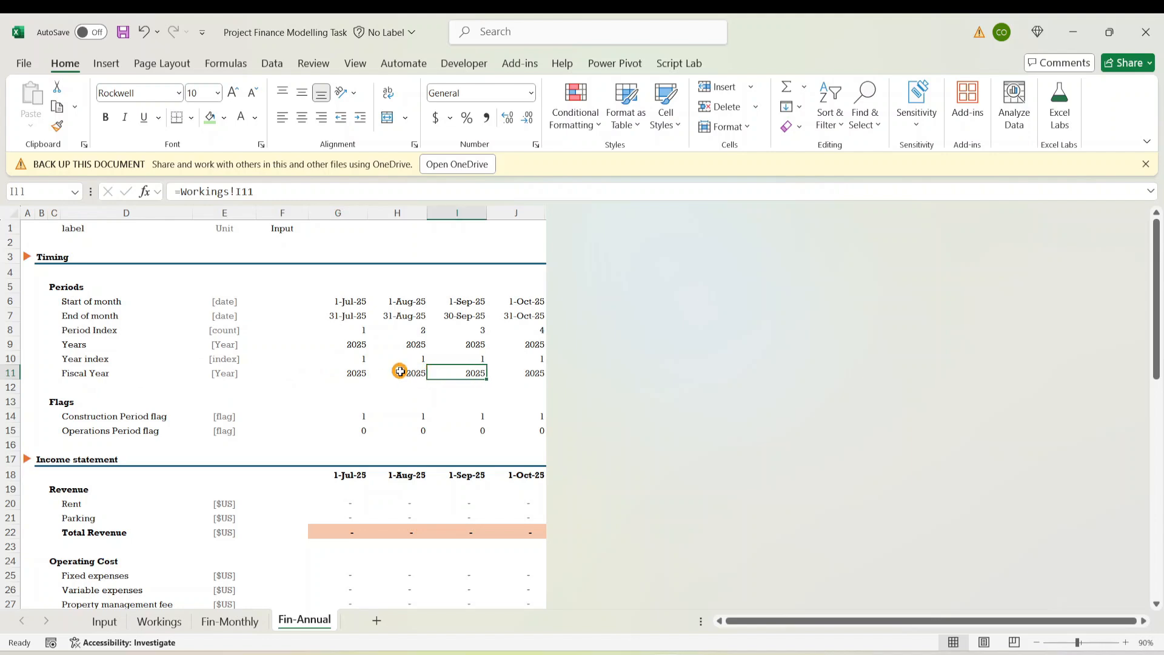
left_click(399, 371)
type("=")
key("Left")
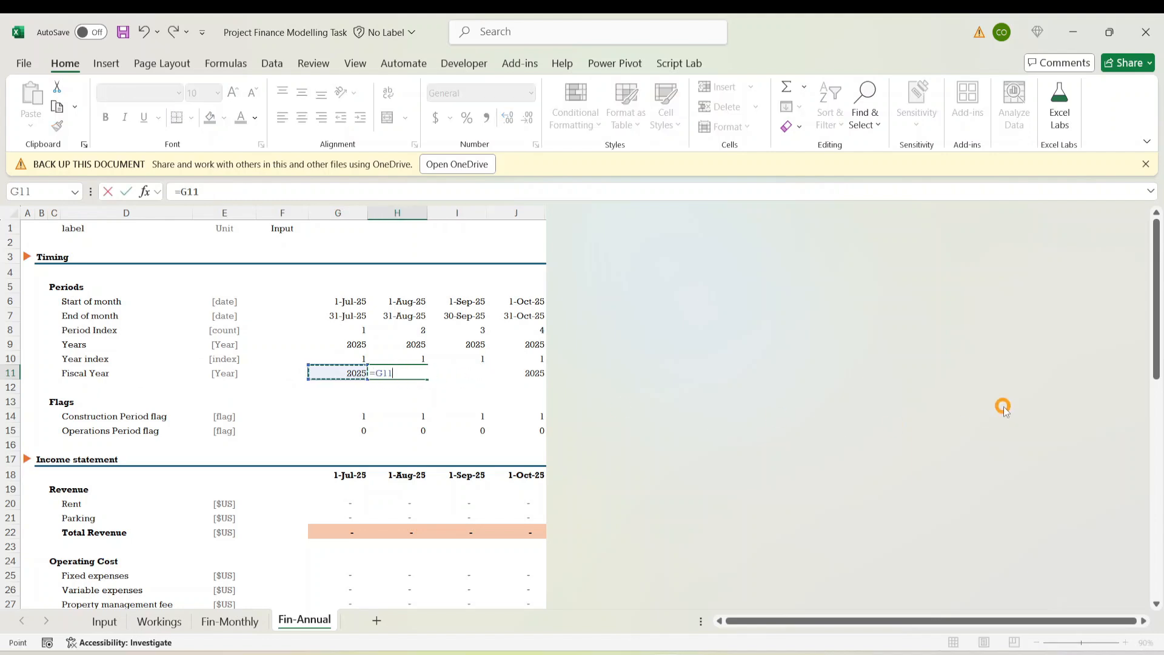
type("+1")
key("ctrl+Return")
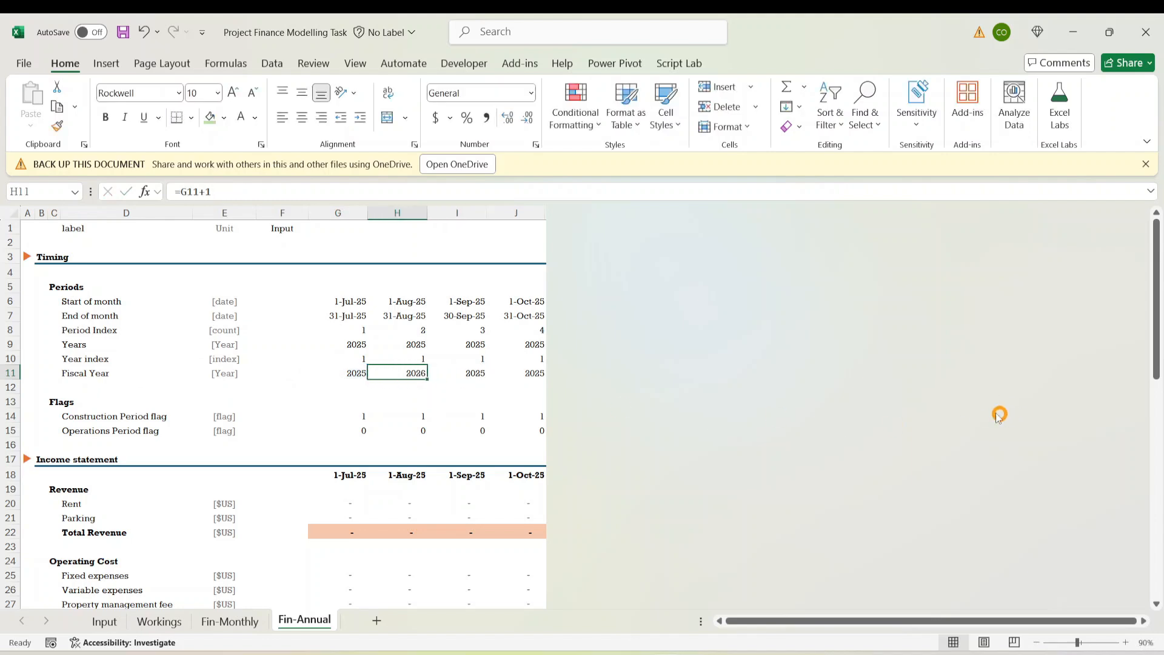
left_click_drag(425, 377, 537, 372)
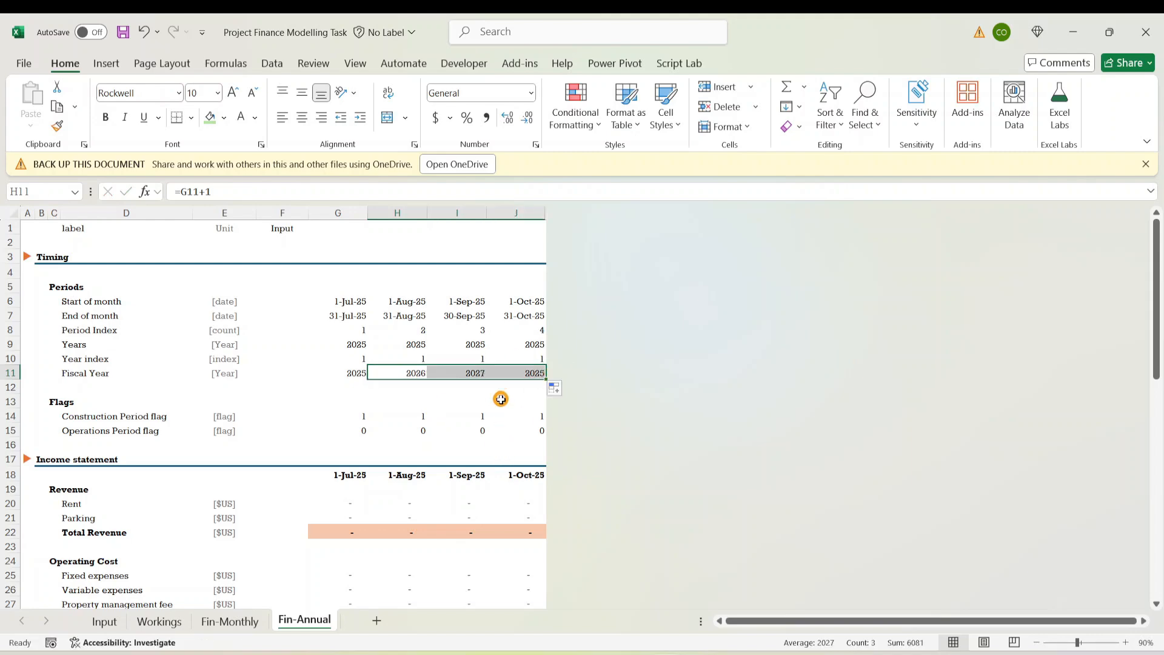
left_click(525, 371)
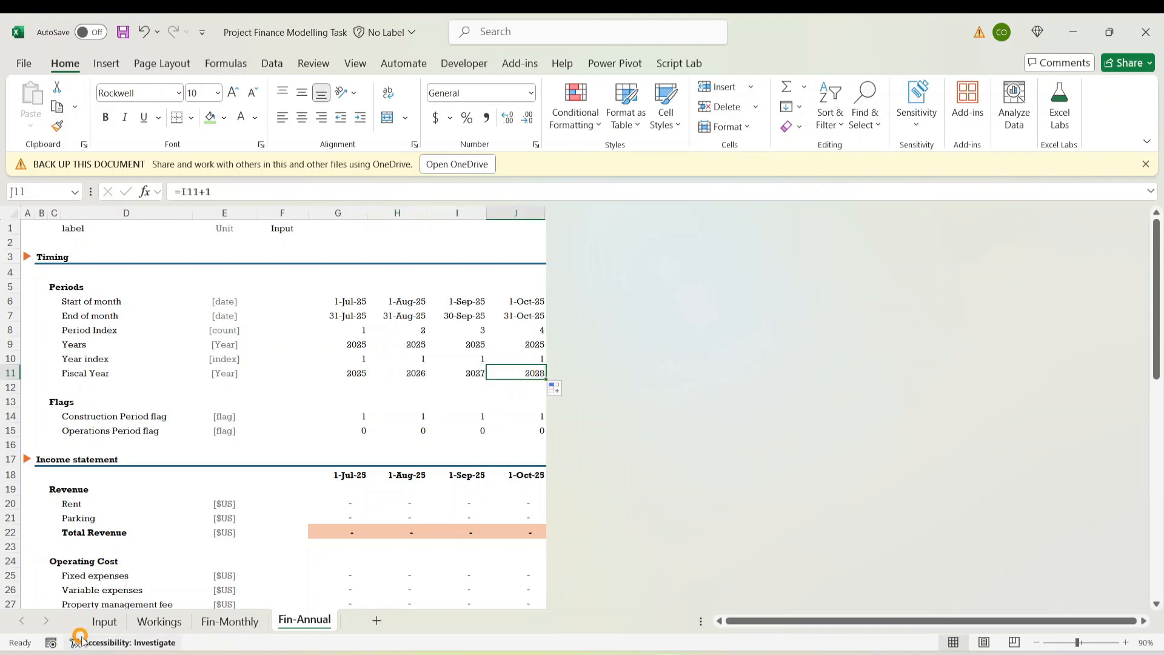
left_click(110, 623)
scroll(395, 416, "up", 7)
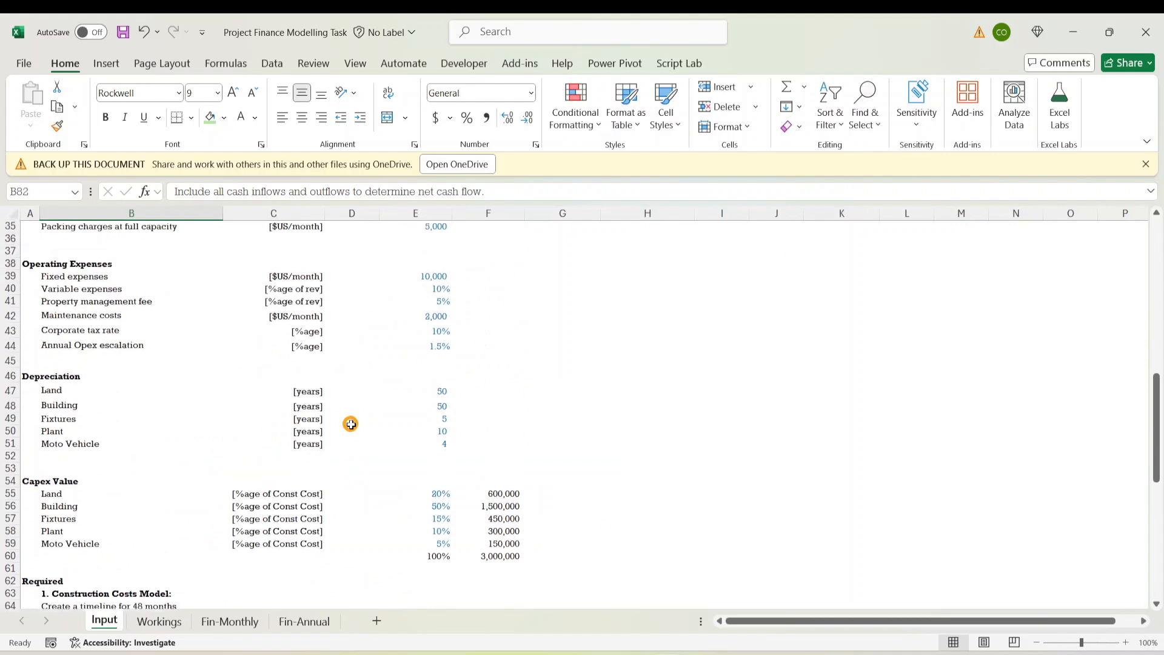
scroll(435, 432, "up", 9)
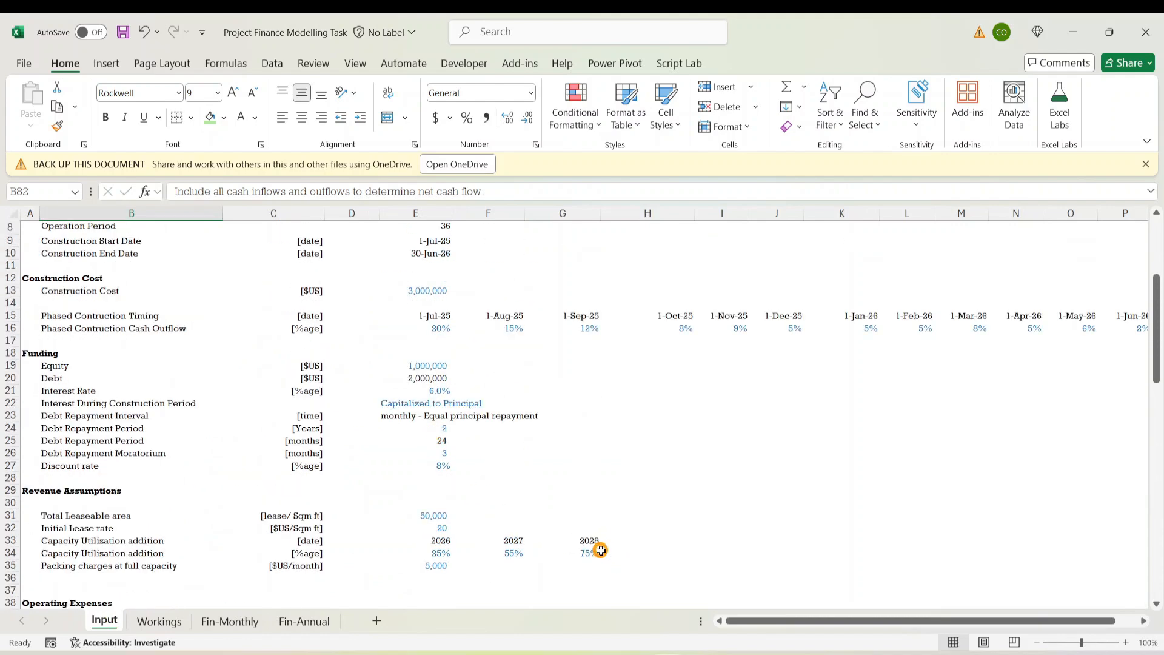
left_click(591, 540)
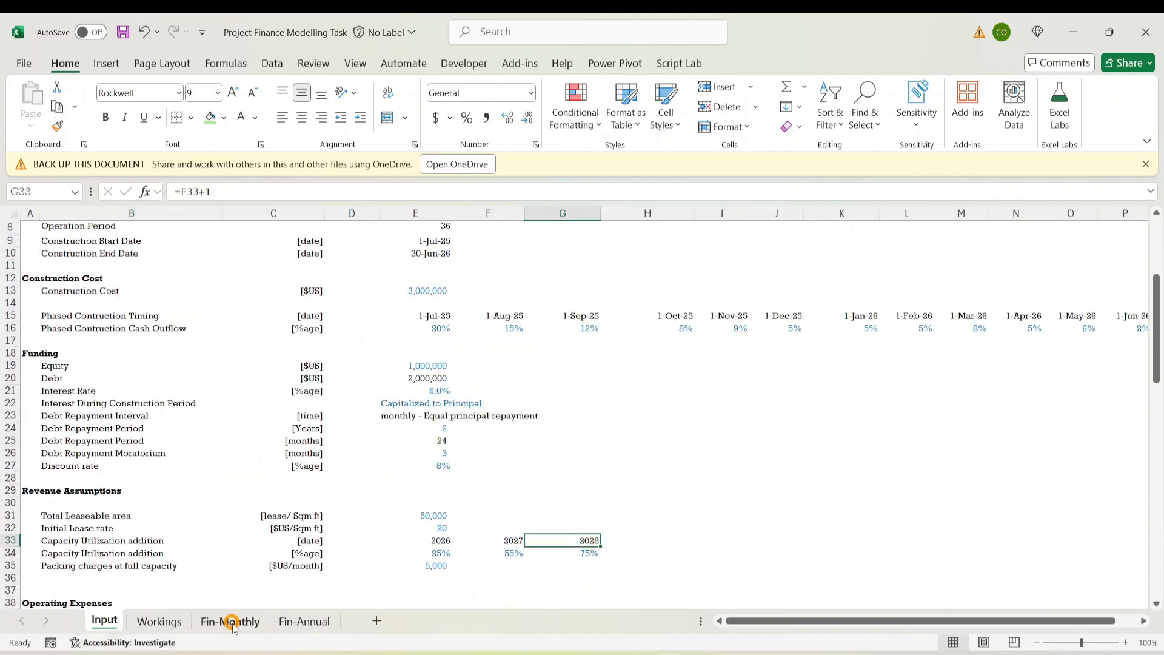
left_click(290, 622)
Clear the Flags block and the monthly period rows above Fiscal Year
left_click(533, 429)
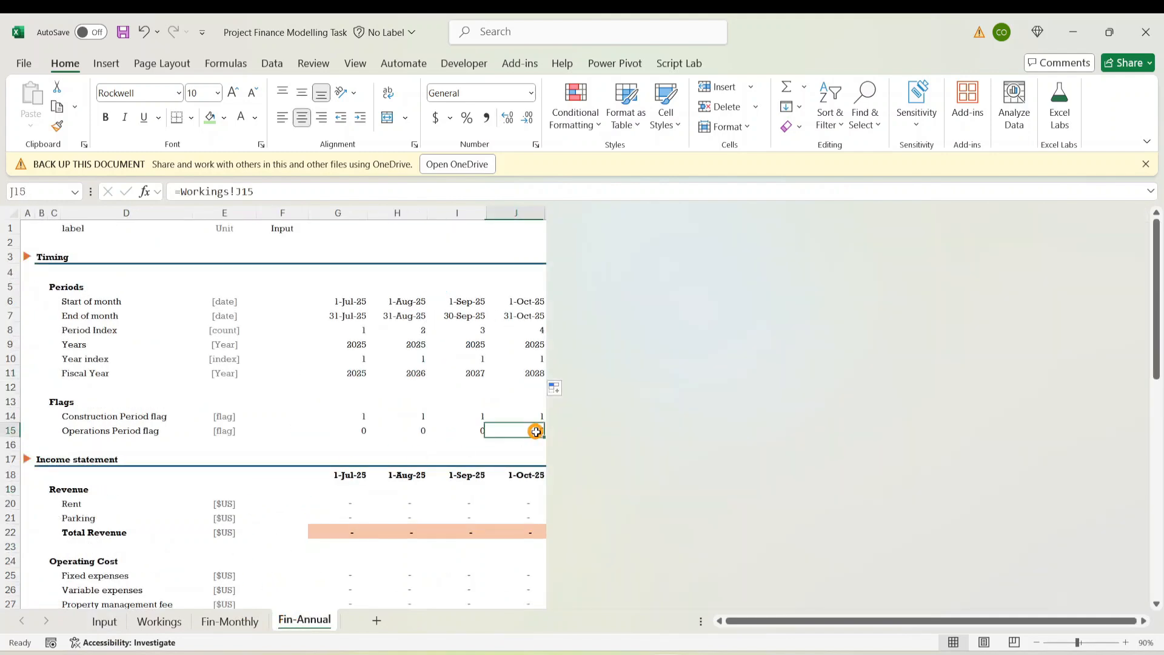
left_click_drag(41, 398, 516, 438)
key("Delete")
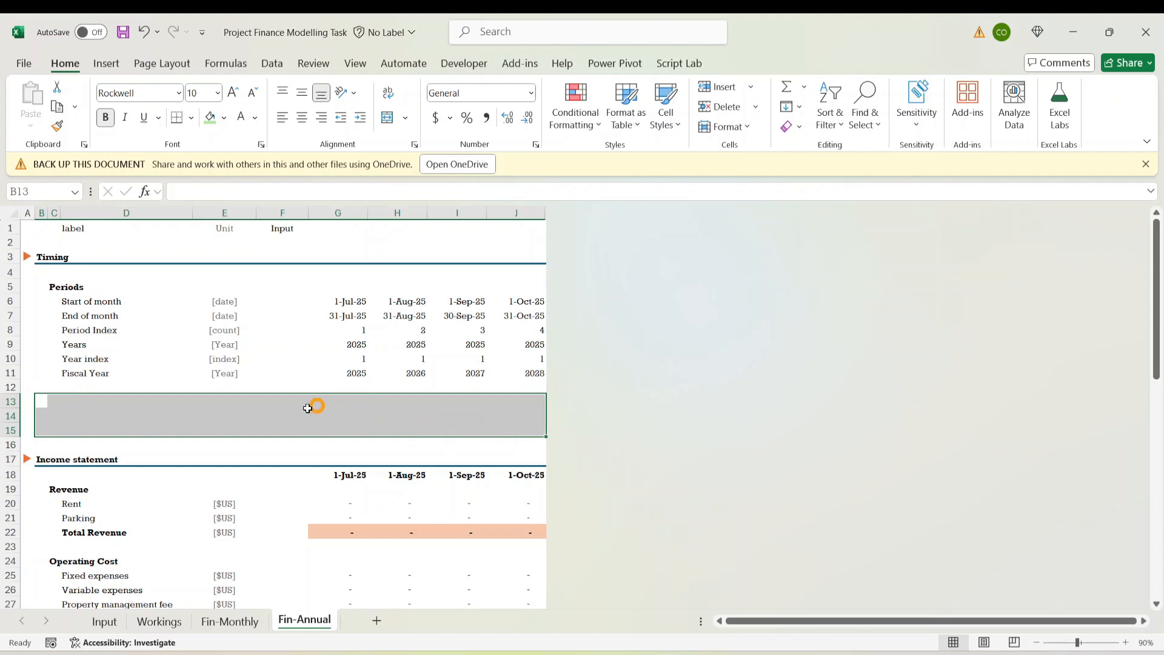
left_click(282, 372)
left_click_drag(64, 361, 517, 301)
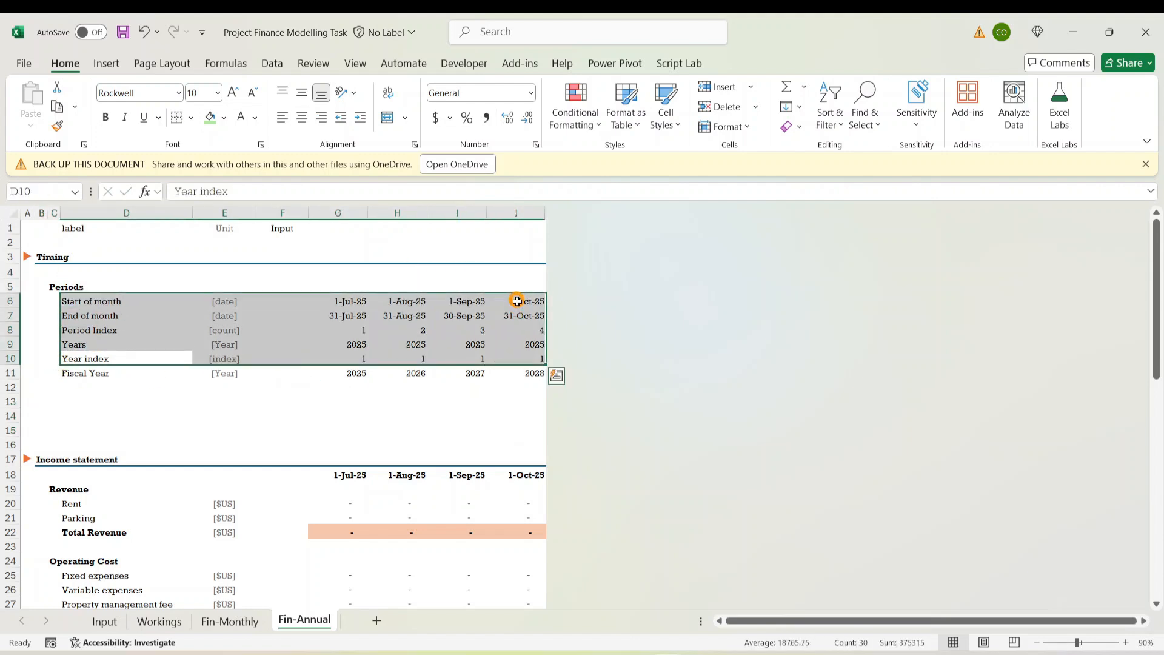
key("Delete")
left_click(385, 304)
left_click(348, 401)
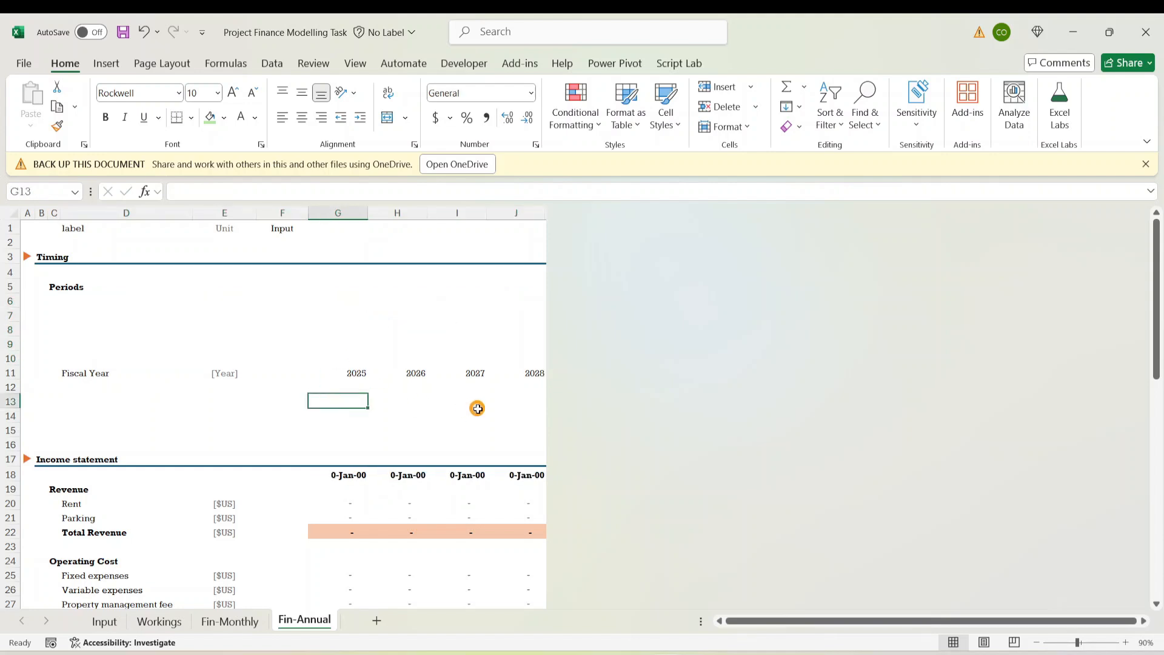
left_click(124, 349)
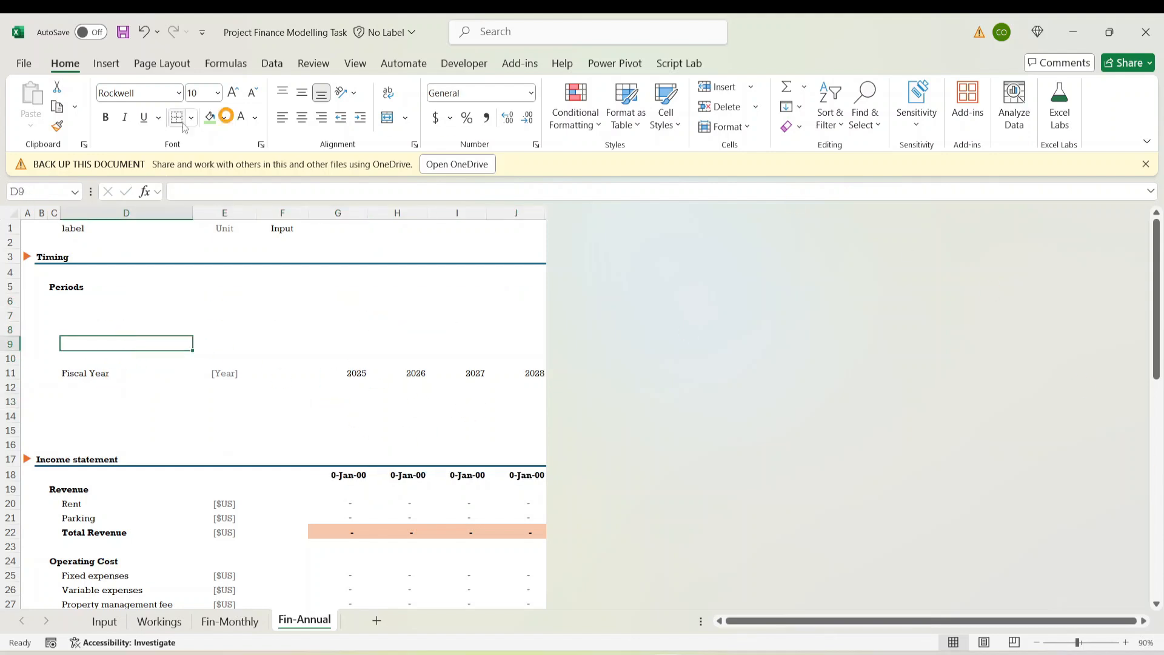
Delete the emptied rows above and below the Fiscal Year row
left_click_drag(12, 301, 12, 359)
right_click(5, 329)
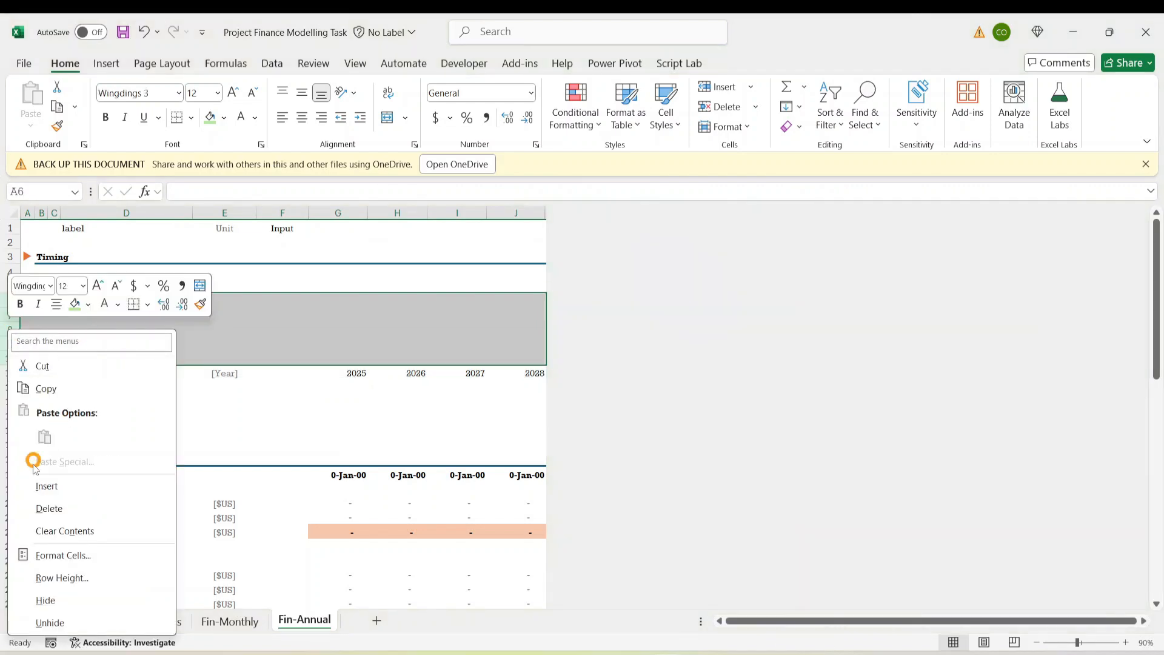
left_click(63, 508)
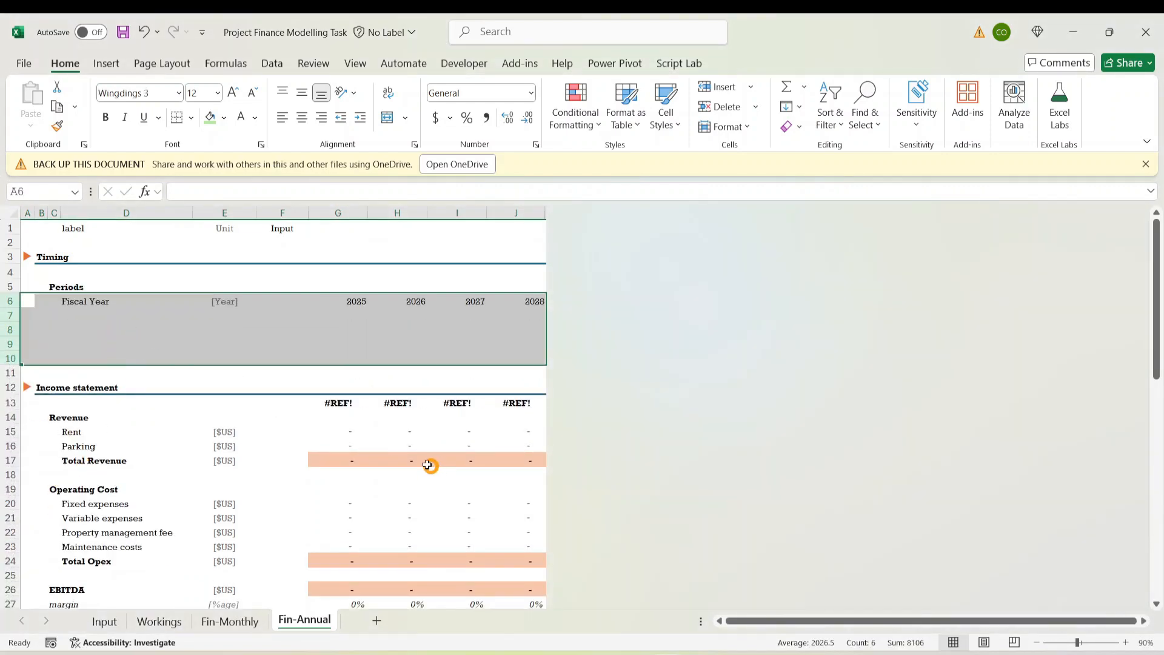
left_click(215, 314)
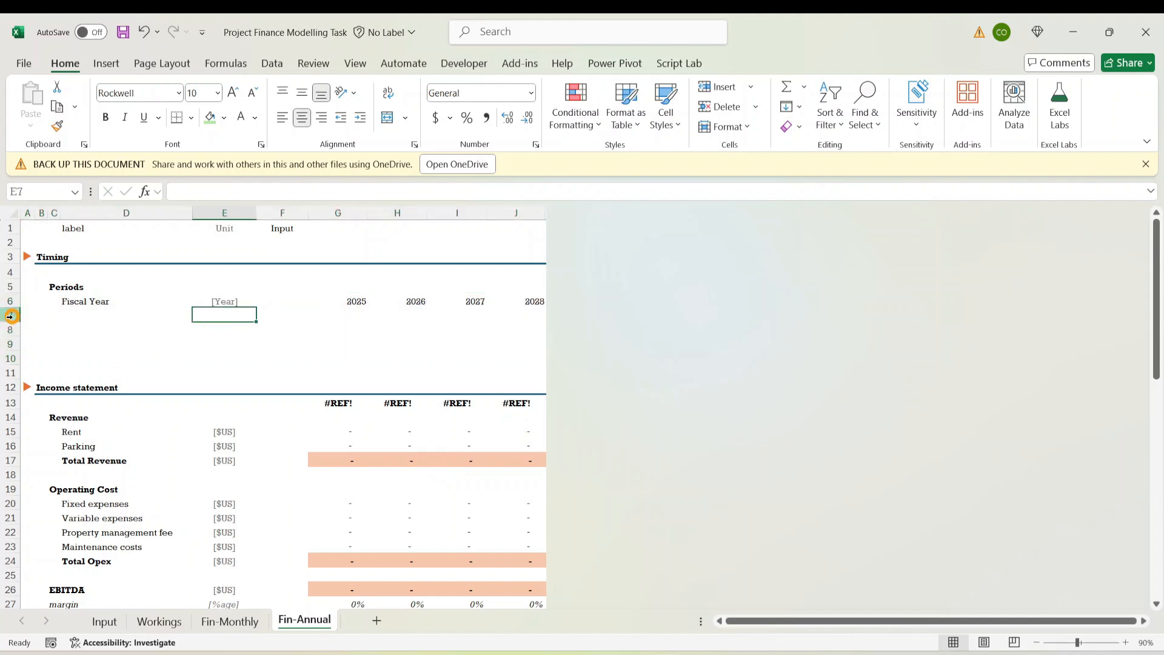
left_click_drag(11, 316, 7, 371)
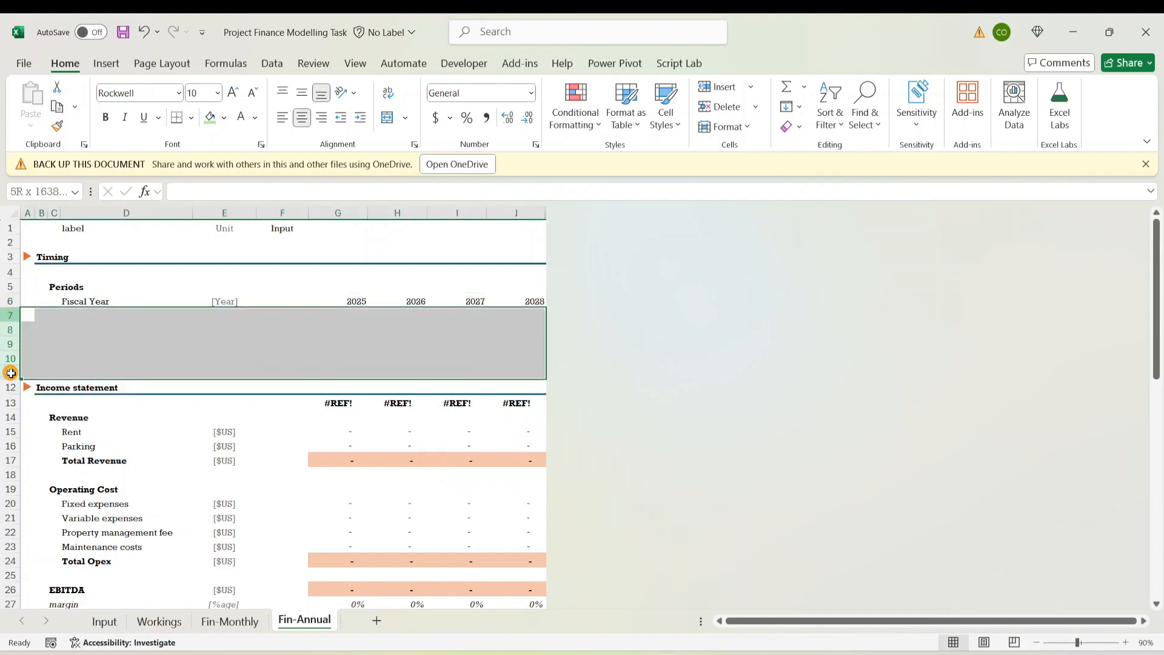
right_click(7, 362)
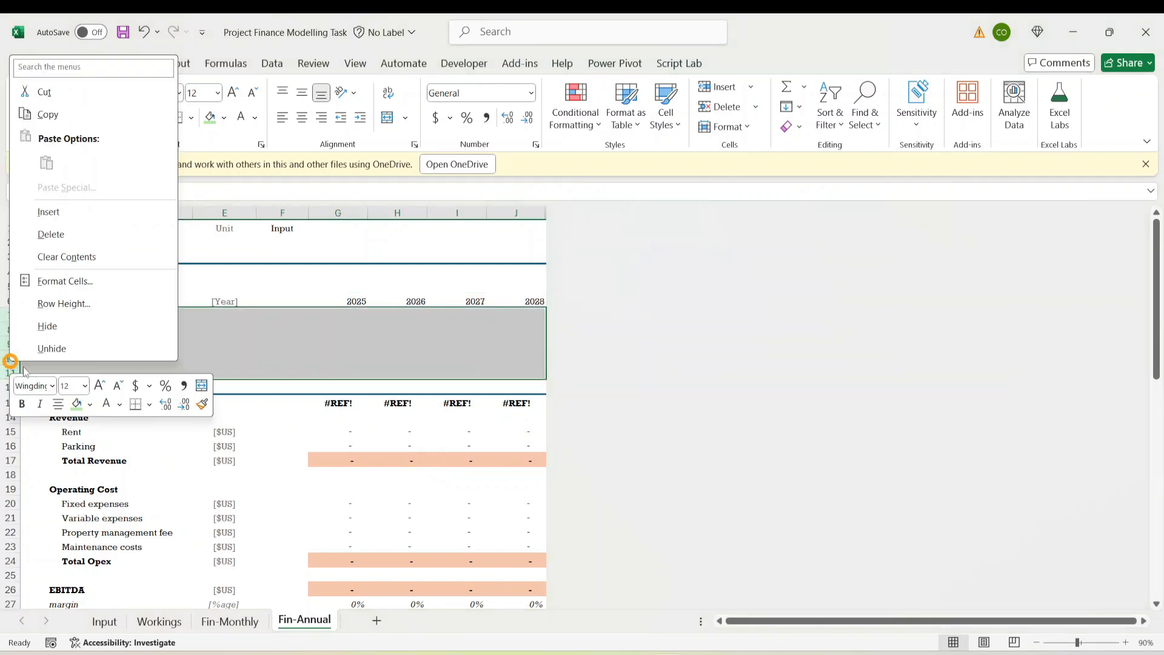
left_click(55, 235)
left_click(379, 462)
Enter =G$6 in G8 so the income statement header shows fiscal year 2025
left_click(351, 331)
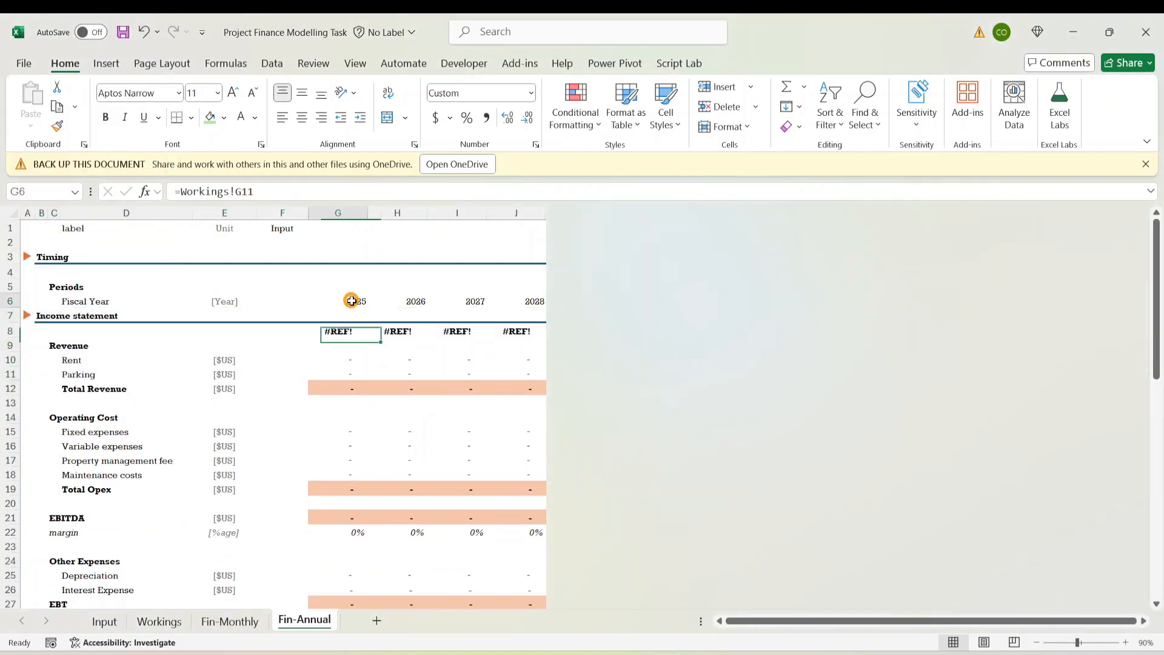
left_click(351, 301)
left_click(416, 302)
left_click(478, 298)
left_click(515, 292)
left_click(340, 332)
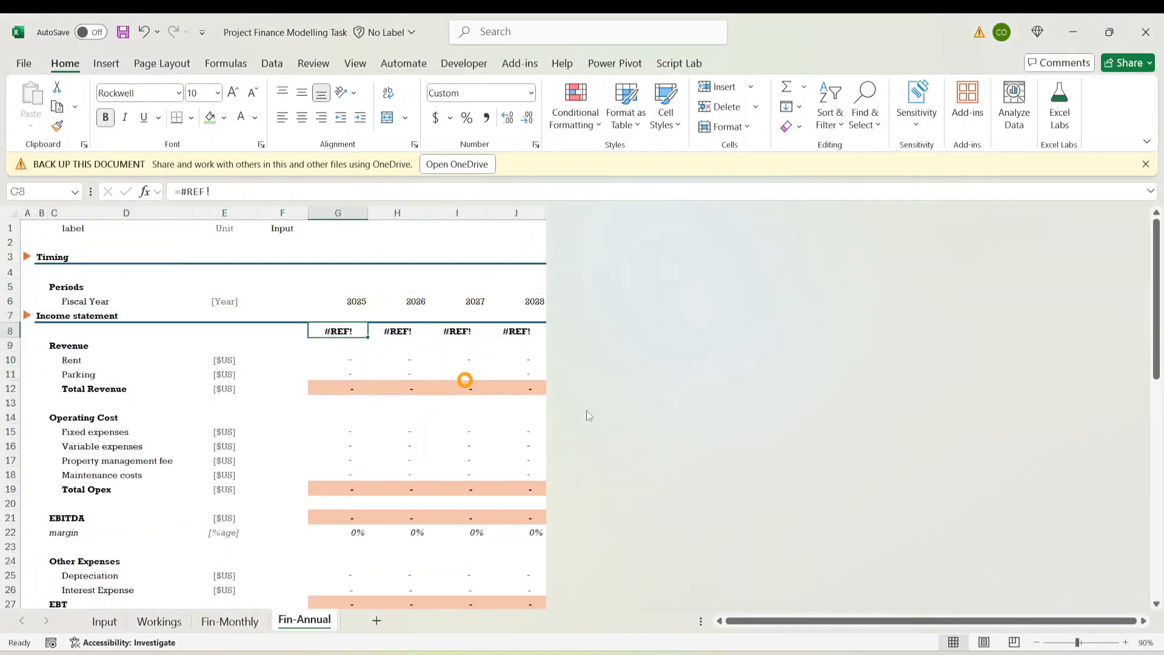
type("=")
key("Up")
key("Up")
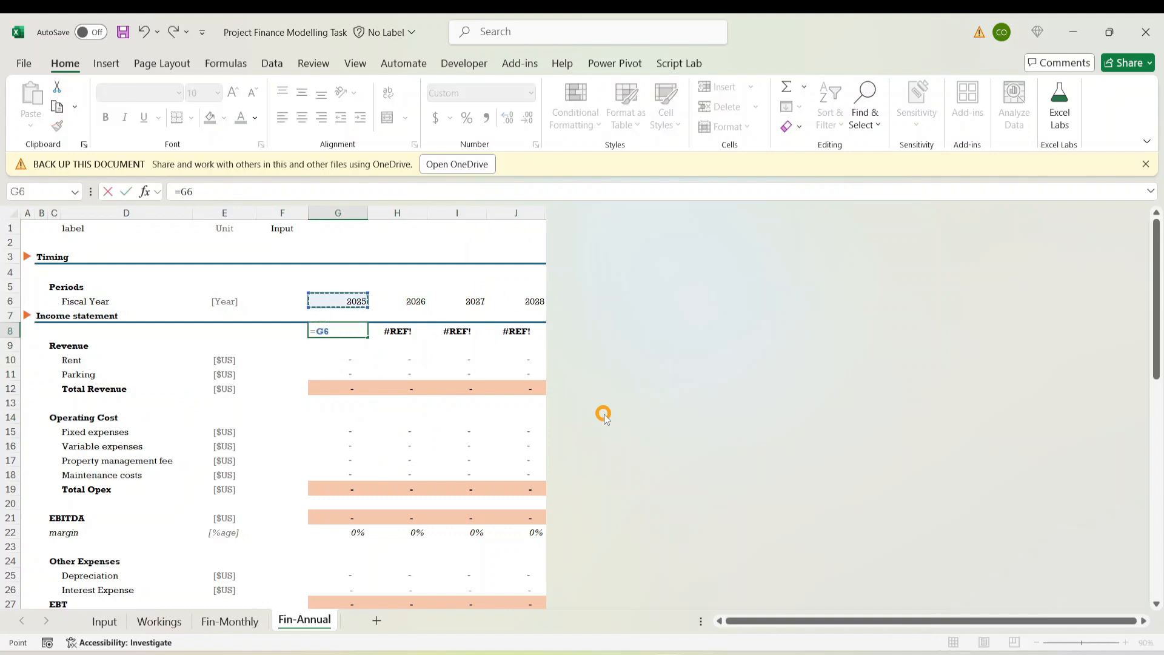
key("F4")
key("F4")
key("ctrl+Return")
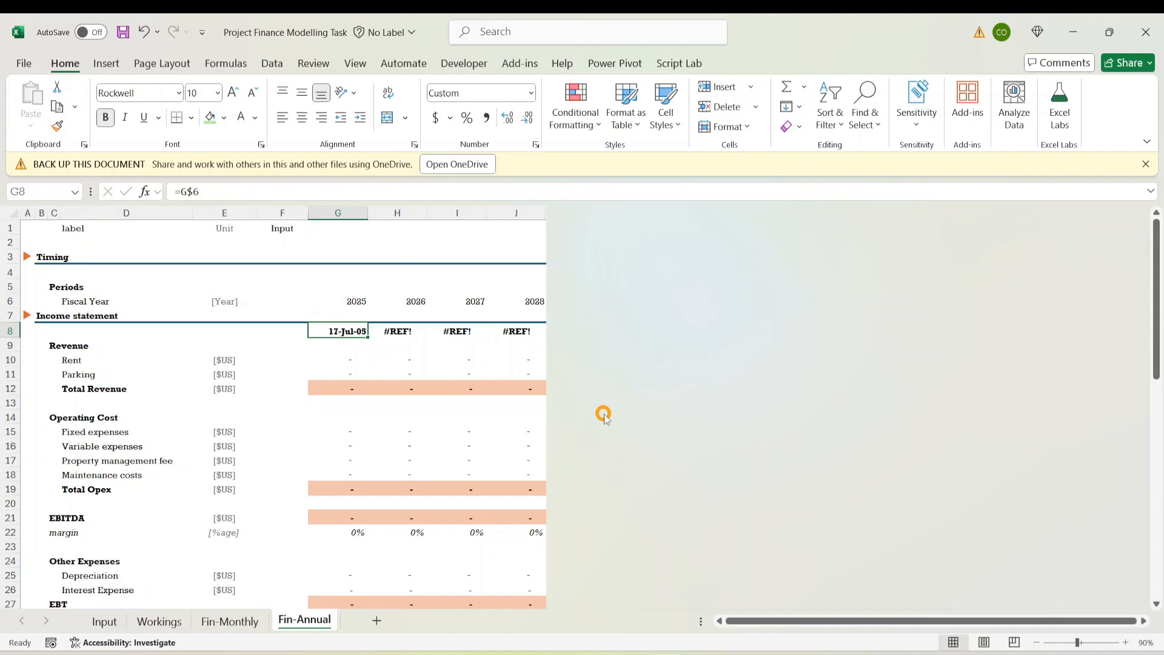
Format G8 as General and fill the year formula across to J8
left_click(530, 93)
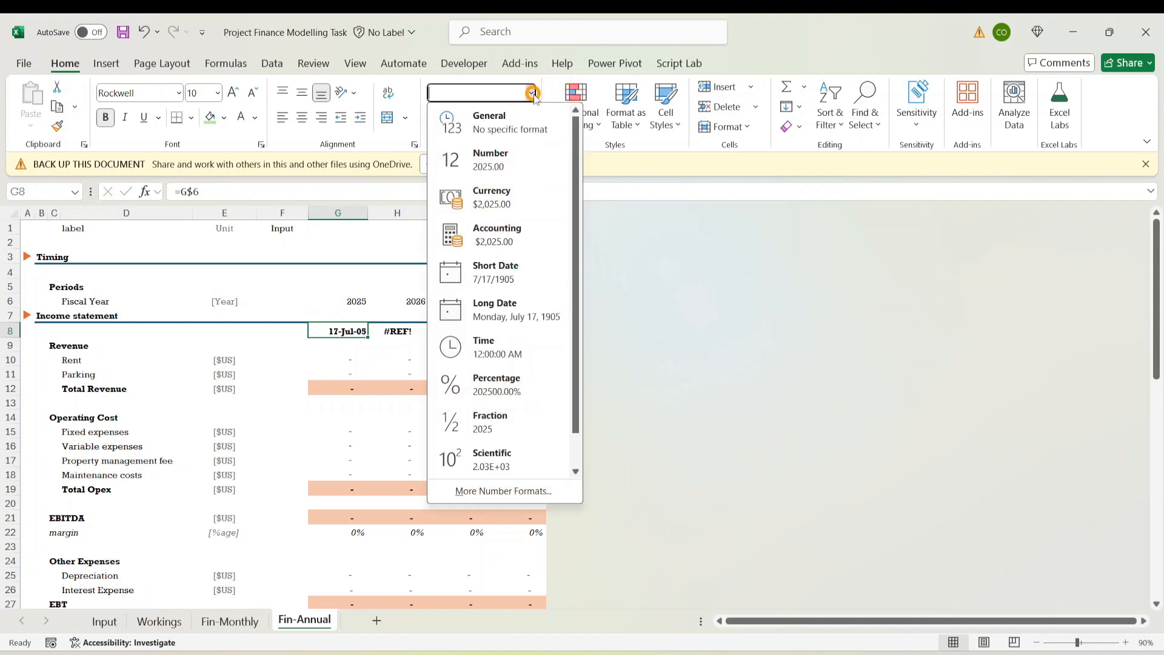
left_click(479, 113)
key("shift+Right")
key("shift+Right")
key("shift+Right")
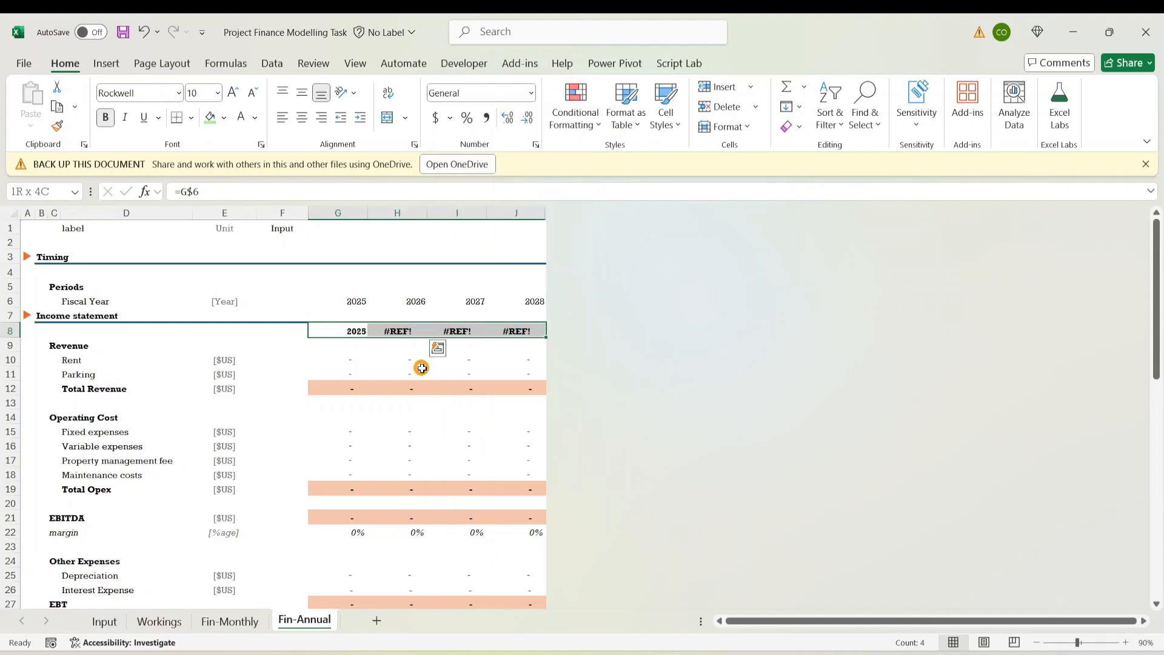
key("ctrl+r")
Review the broken year header row in the Cash Flow section
left_click(383, 402)
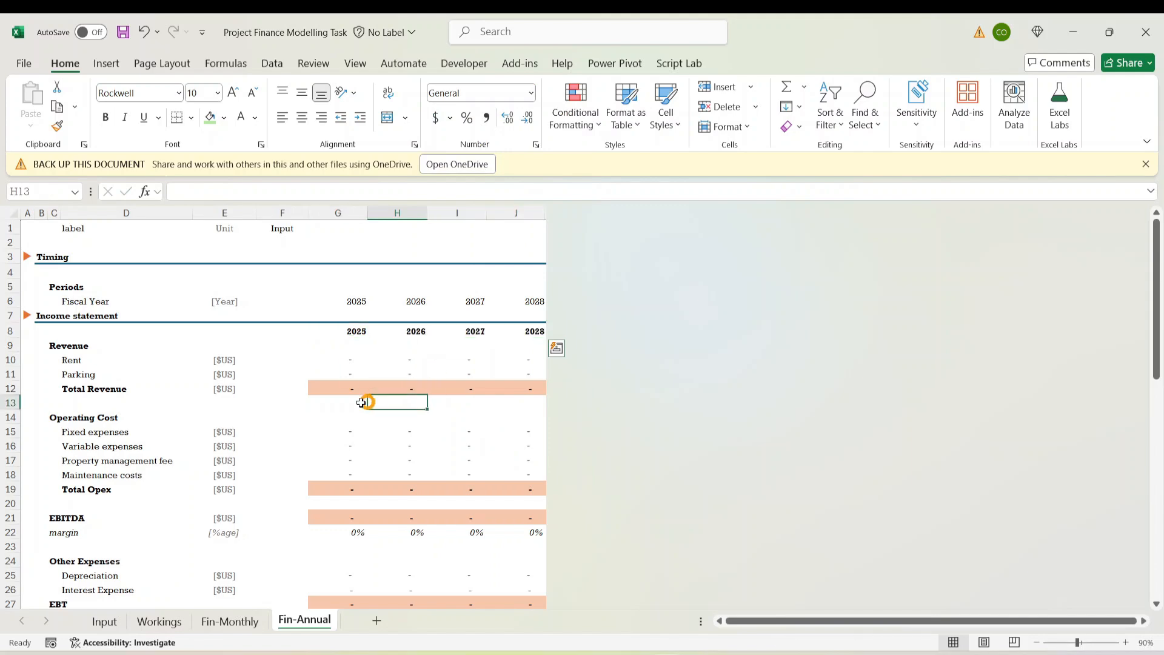
left_click(294, 447)
left_click(331, 485)
left_click(450, 490)
left_click(322, 562)
scroll(348, 471, "down", 12)
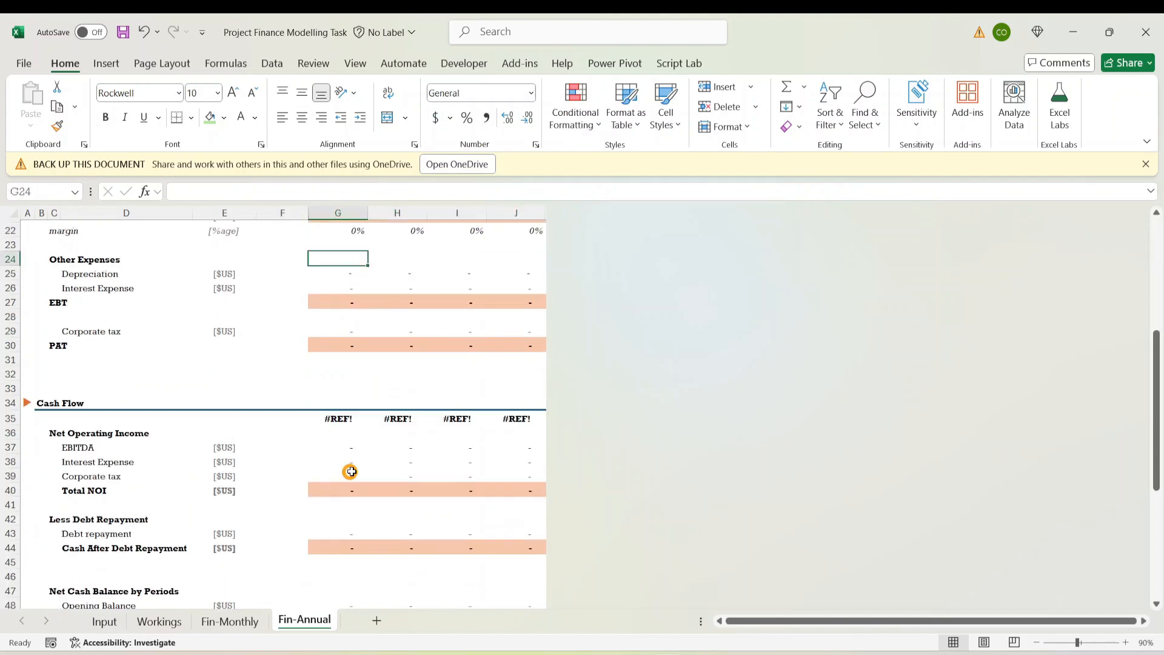
scroll(372, 470, "up", 5)
left_click(341, 419)
scroll(363, 400, "up", 7)
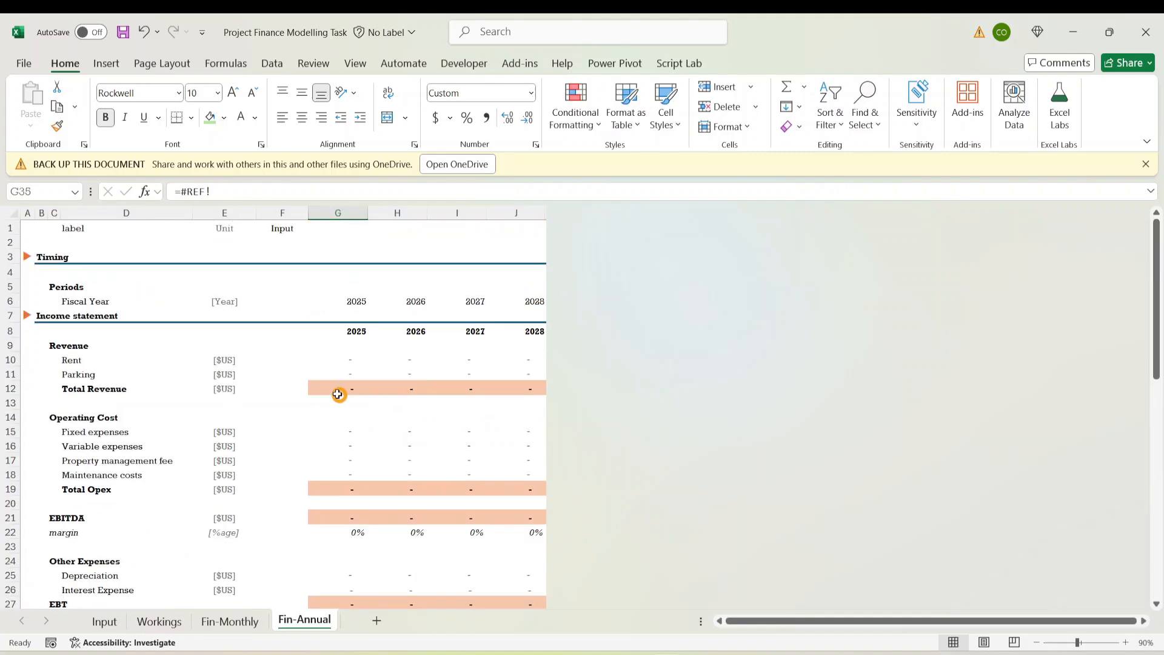
Copy the G8:J8 year headers into the Cash Flow header G35:J35
left_click(342, 331)
left_click_drag(338, 334, 533, 325)
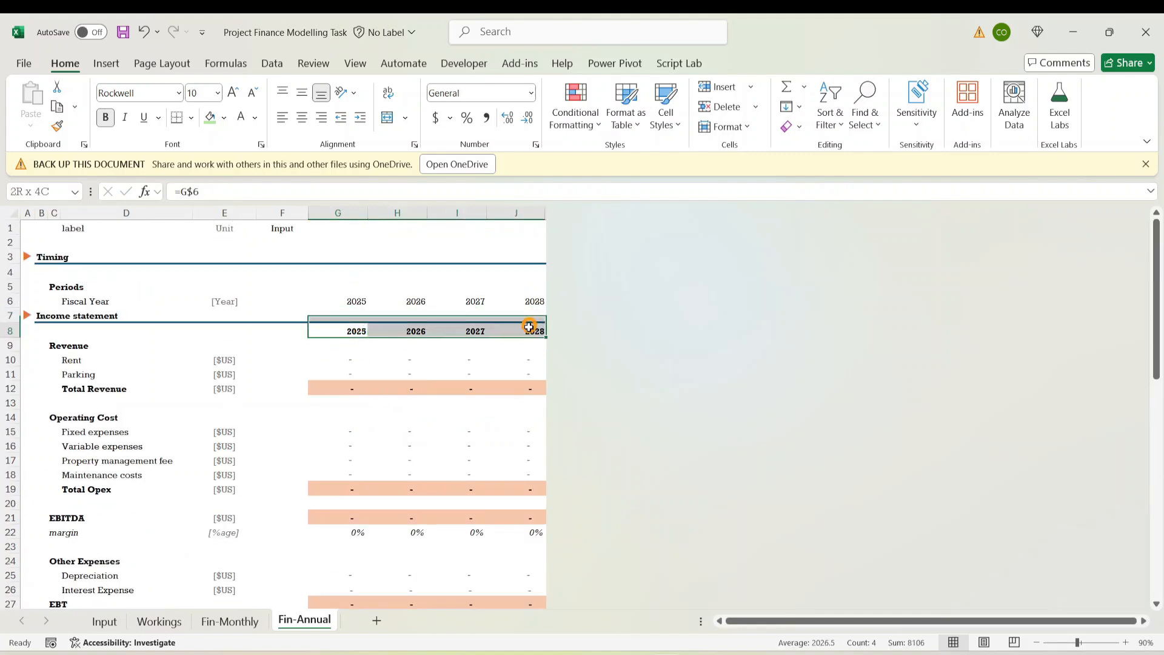
key("ctrl+c")
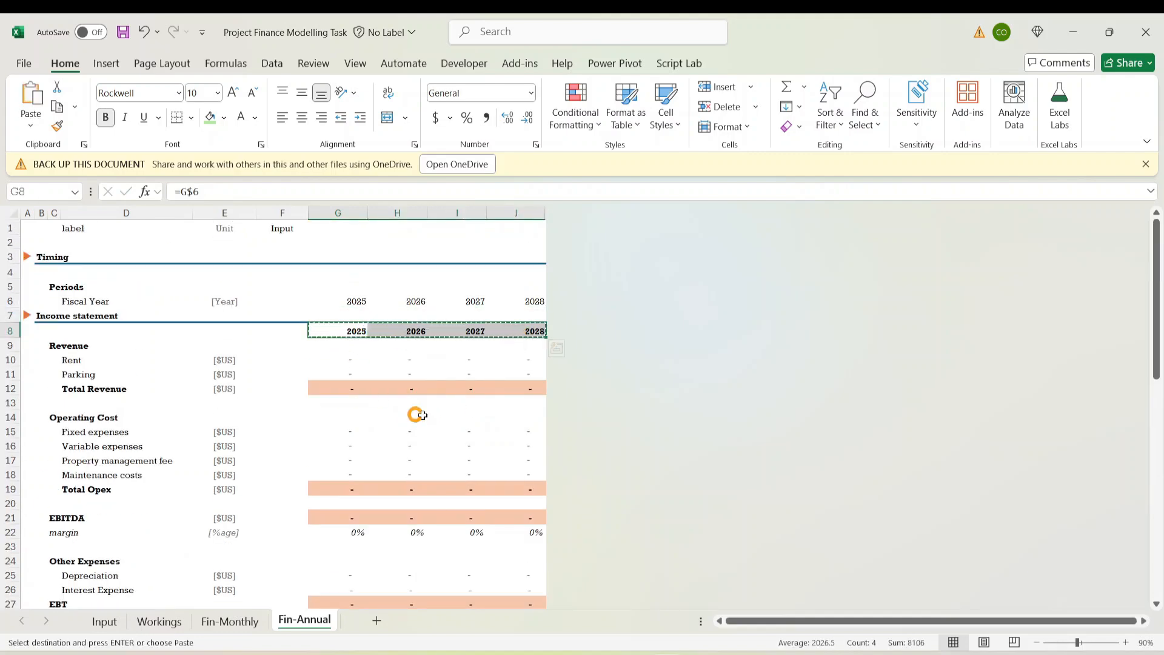
scroll(394, 448, "down", 4)
left_click(338, 547)
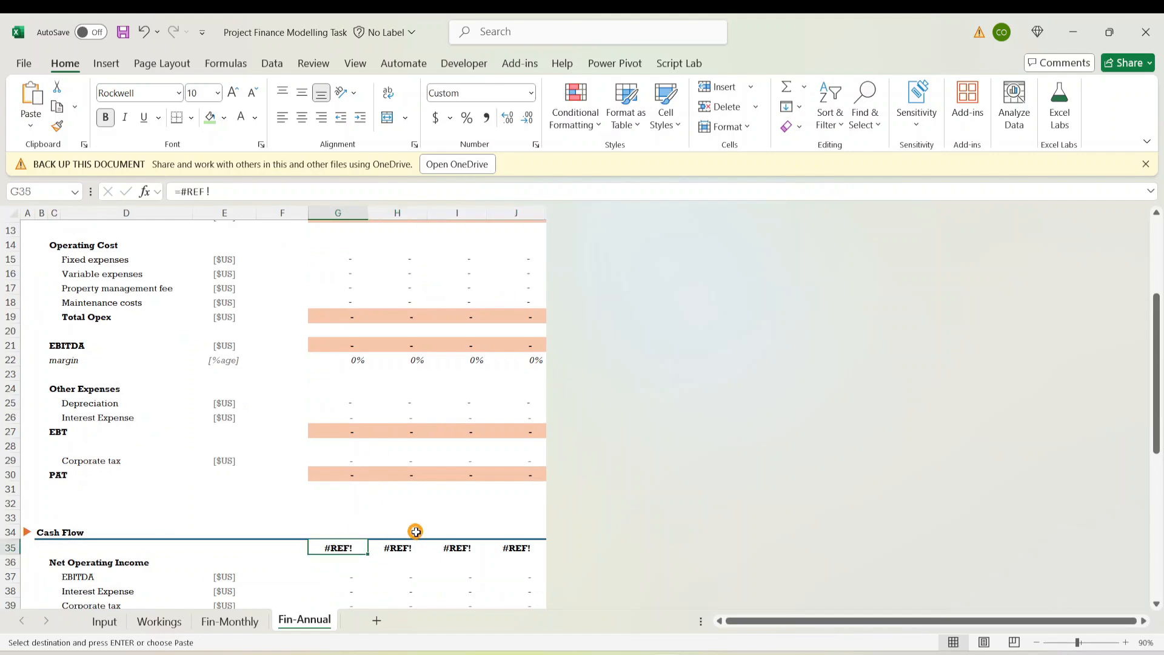
key("ctrl+v")
scroll(448, 413, "down", 11)
scroll(327, 458, "up", 6)
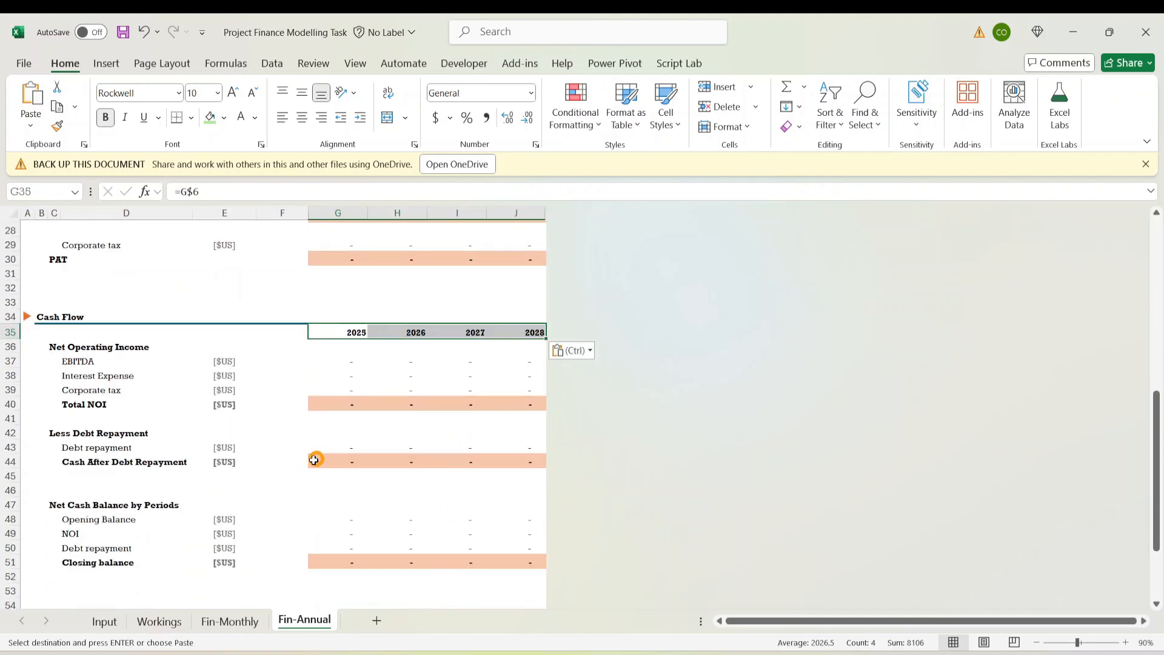
key("Escape")
scroll(327, 452, "up", 9)
left_click(349, 445)
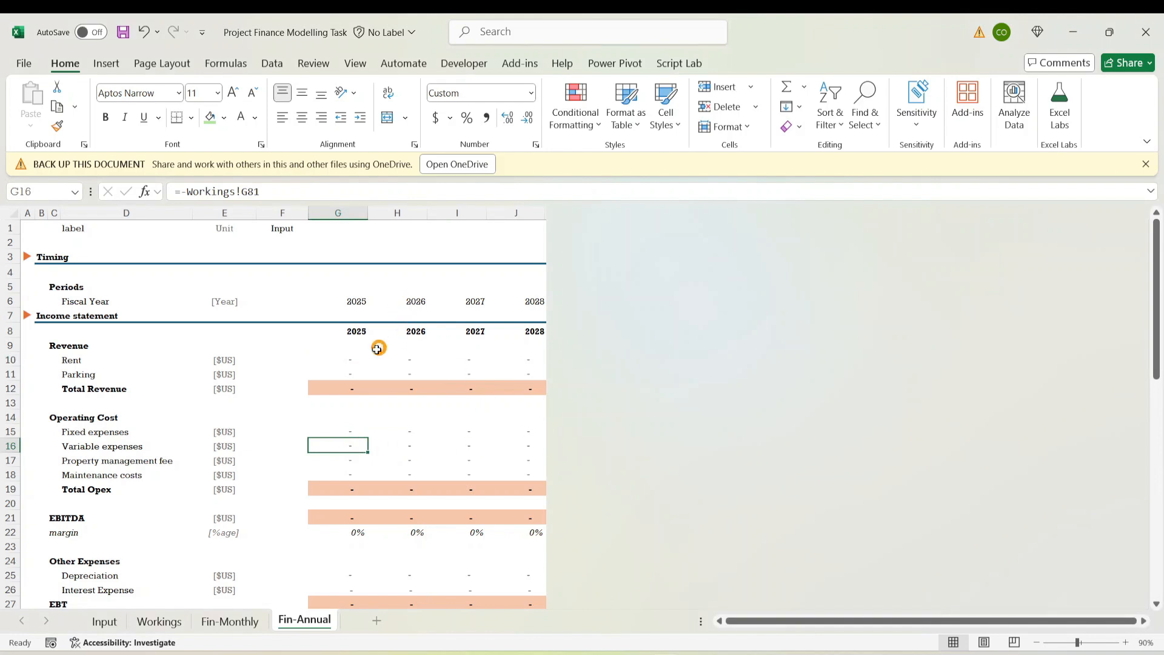
In the 2025 Rent cell G10, start a formula with =sumifs(
left_click(347, 360)
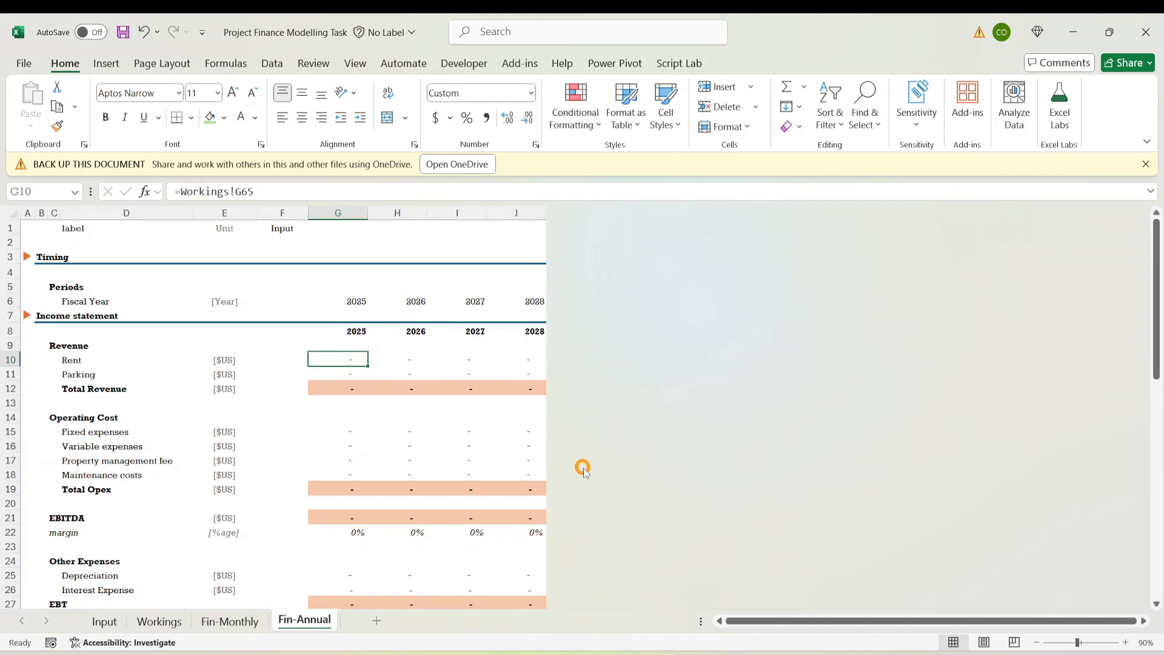
type("=sumi")
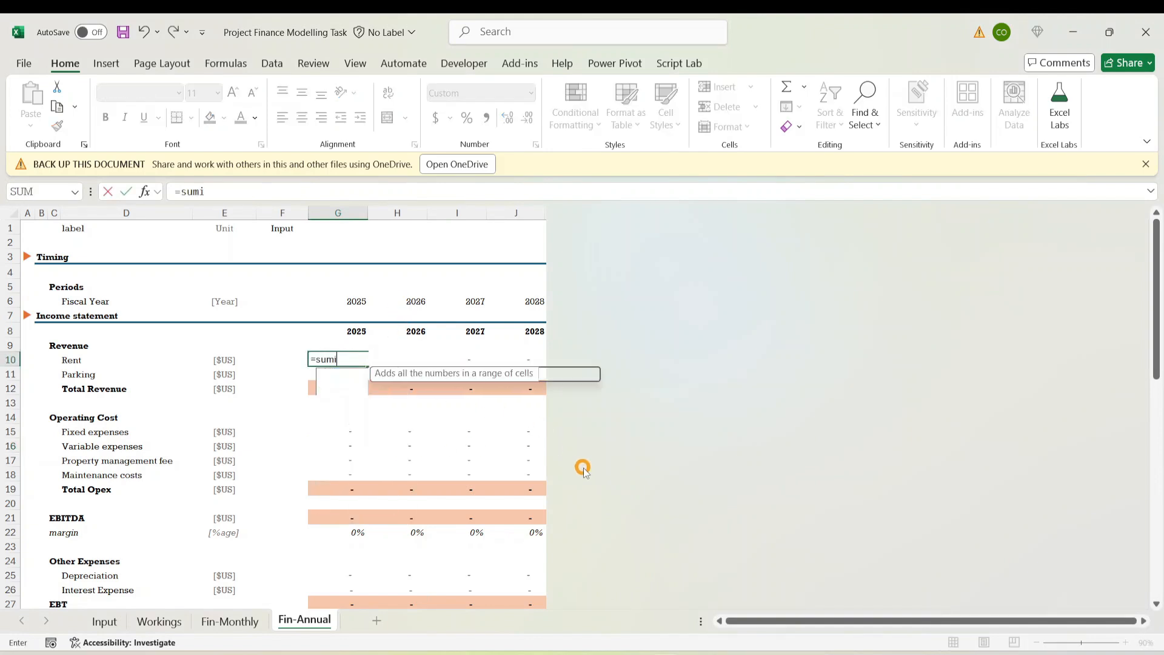
type("fs(")
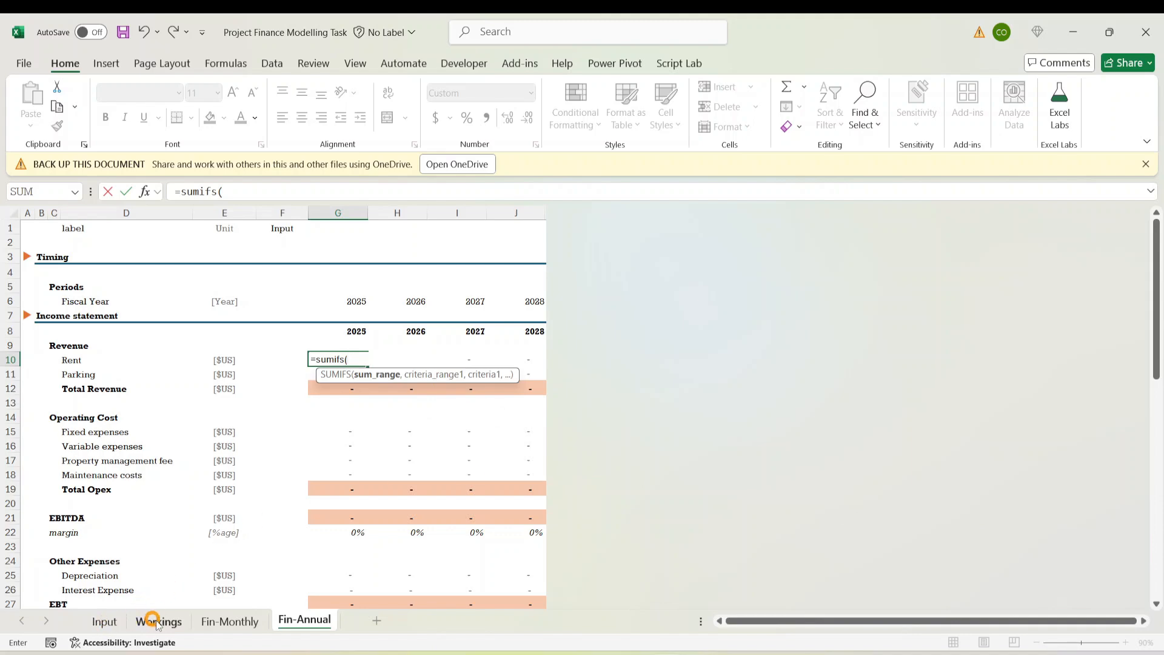
Use Fin-Monthly's Rent row $G20:$BB20 as the sum range, followed by a comma
left_click(205, 628)
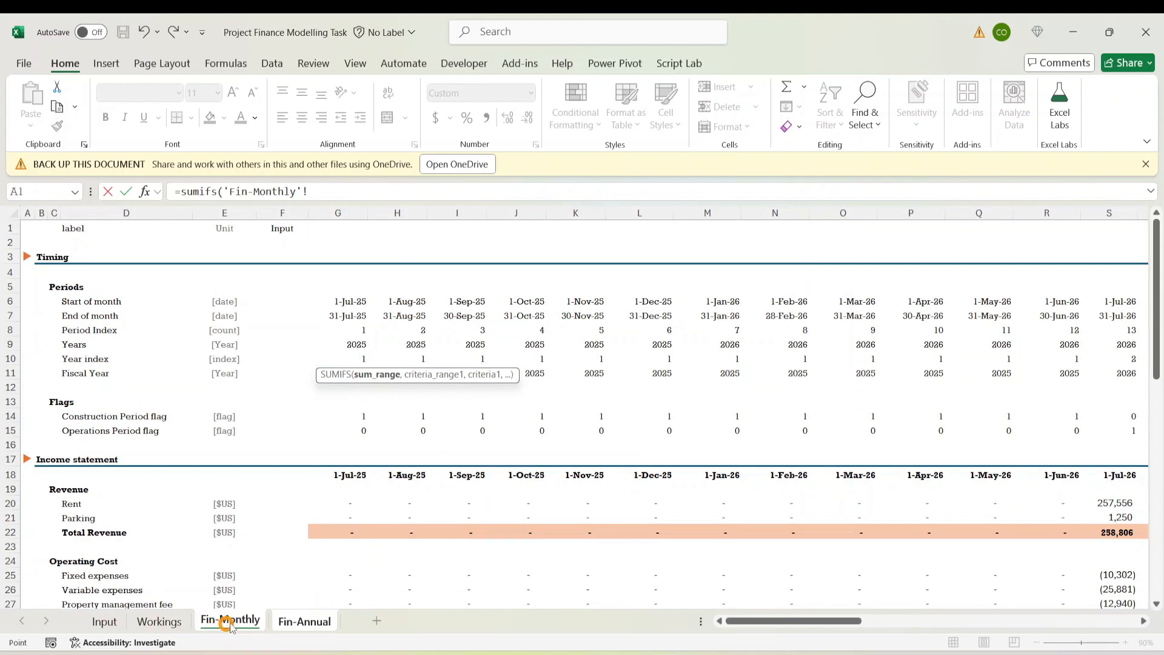
left_click(354, 505)
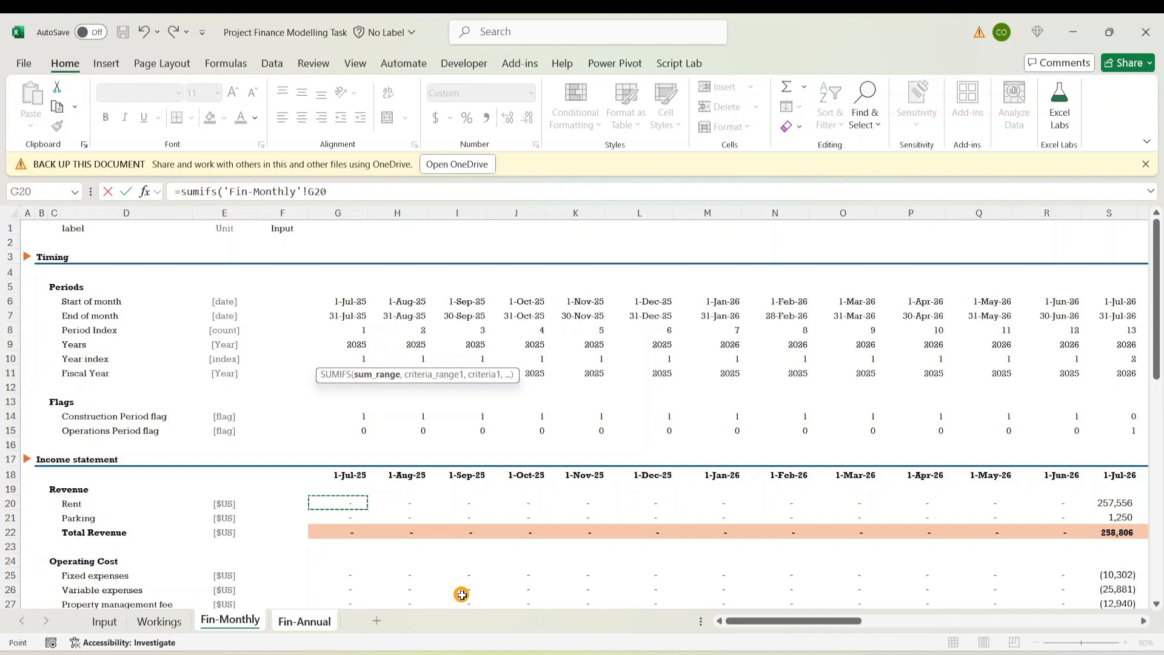
key("ctrl+shift+Right")
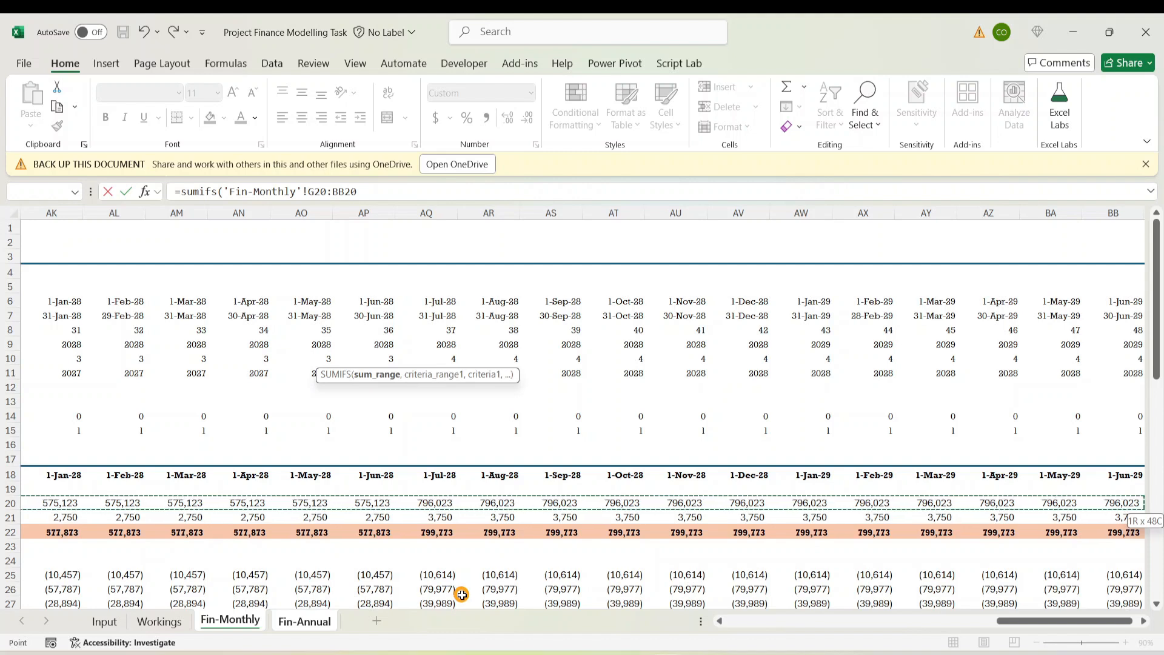
key("F4")
key("F4")
key("F4")
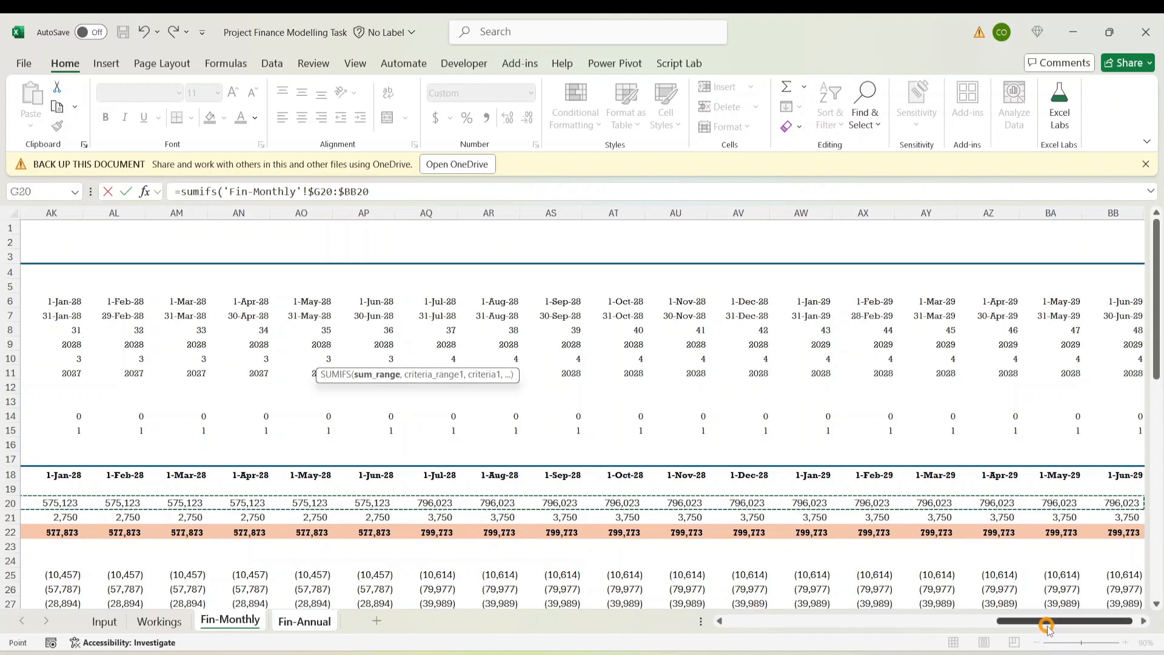
left_click_drag(1048, 627, 790, 650)
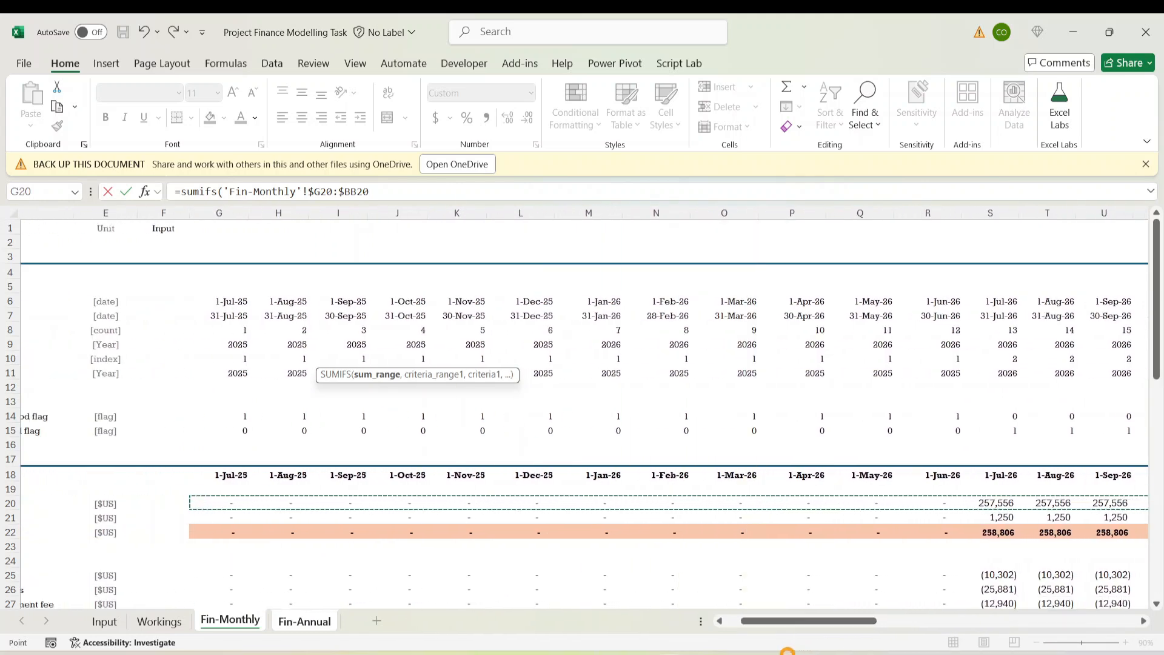
left_click(380, 194)
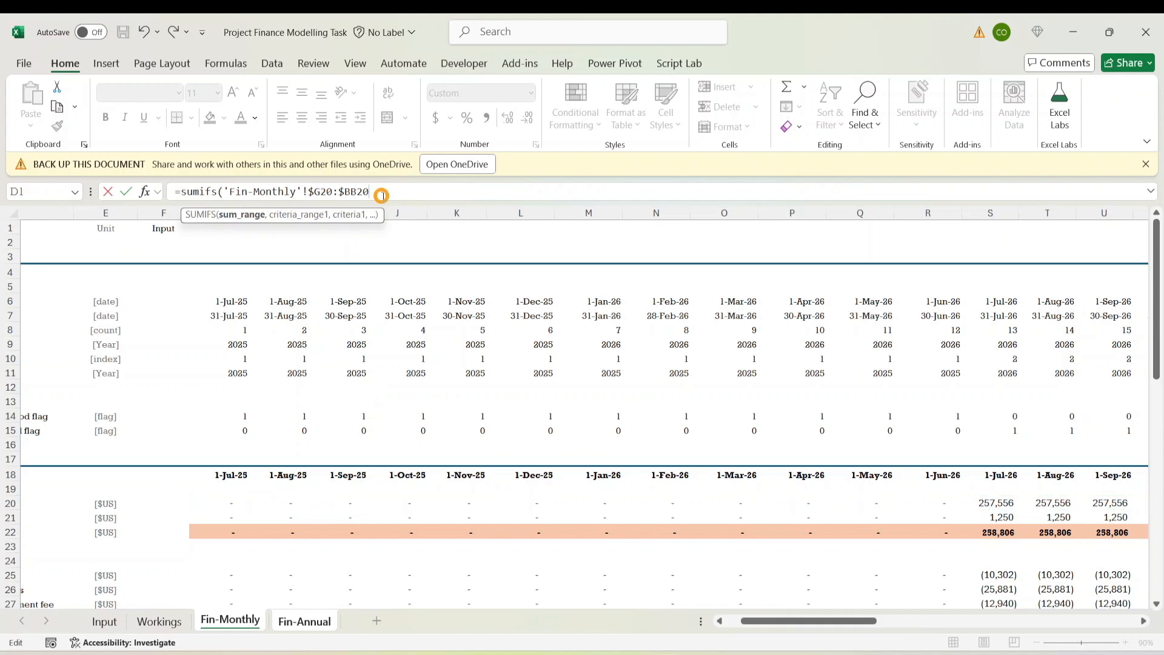
type(",")
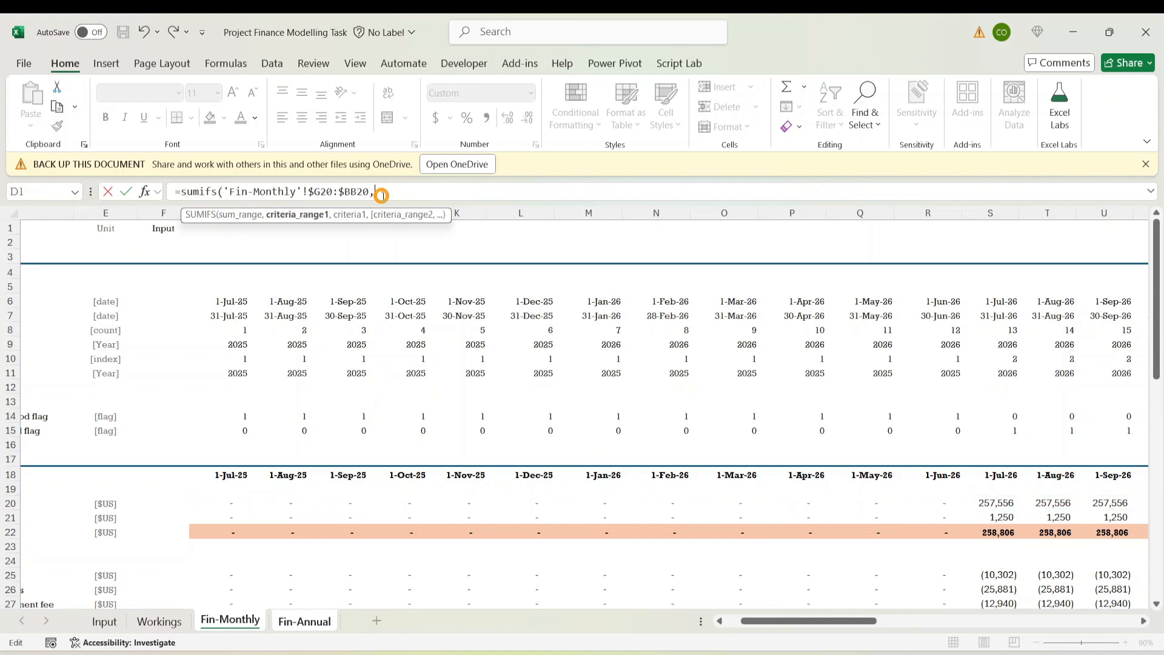
left_click_drag(774, 619, 649, 633)
Add Fin-Monthly $G$11:$BB$11 as criteria range with criterion 0 and enter the formula
left_click(346, 372)
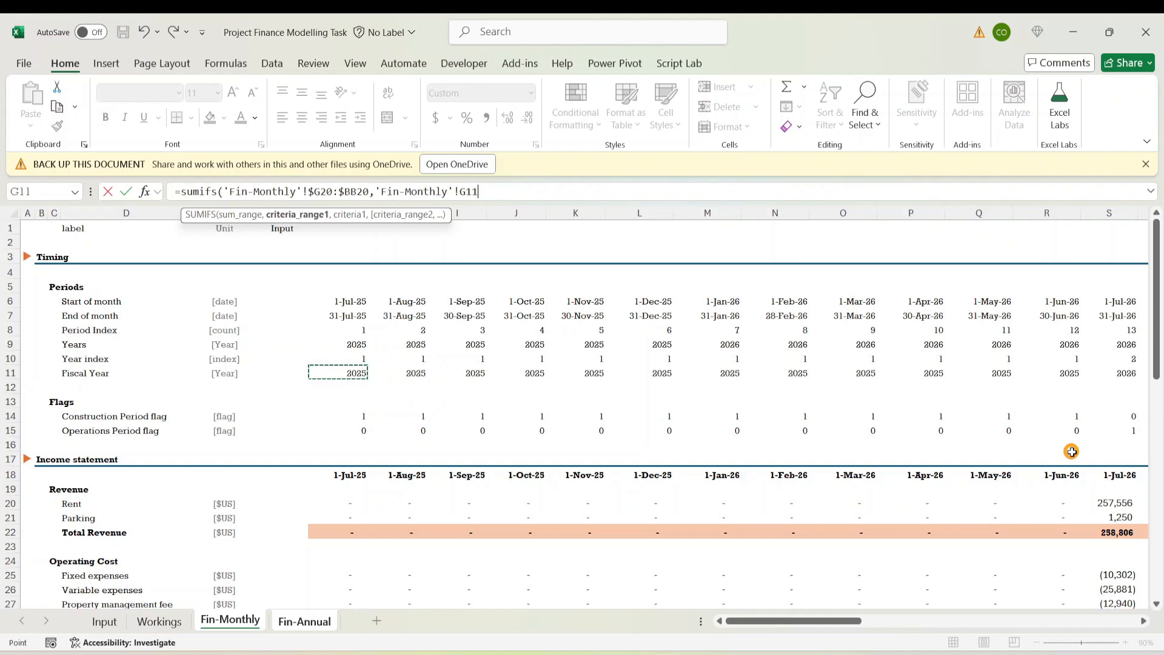
key("ctrl+shift+Right")
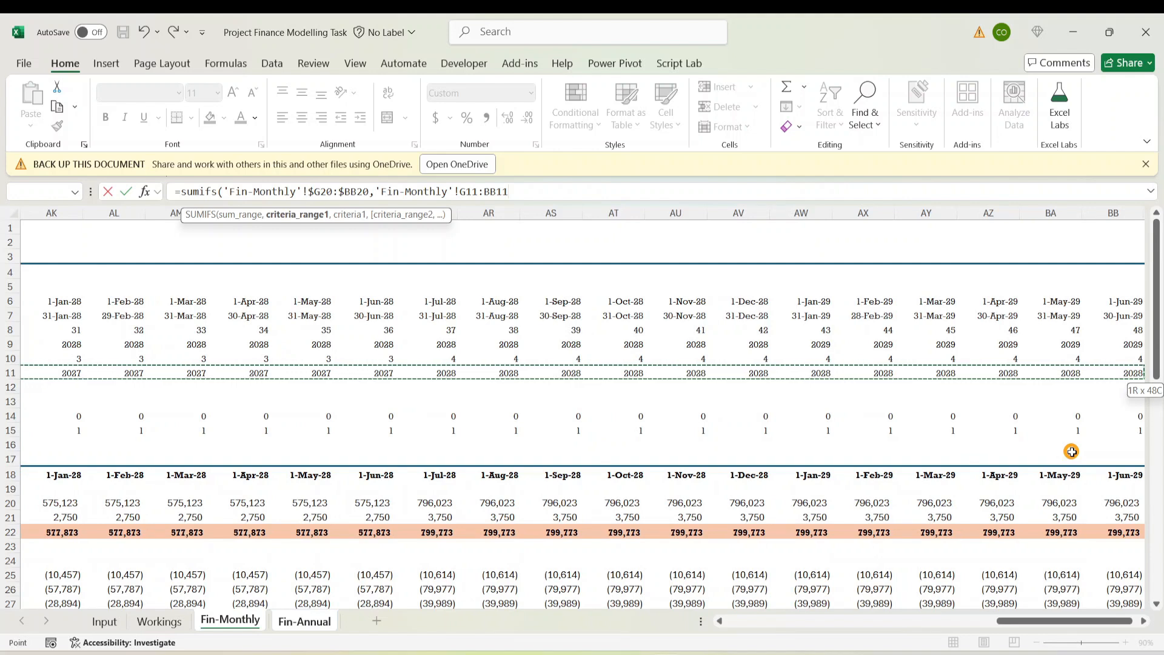
key("F4")
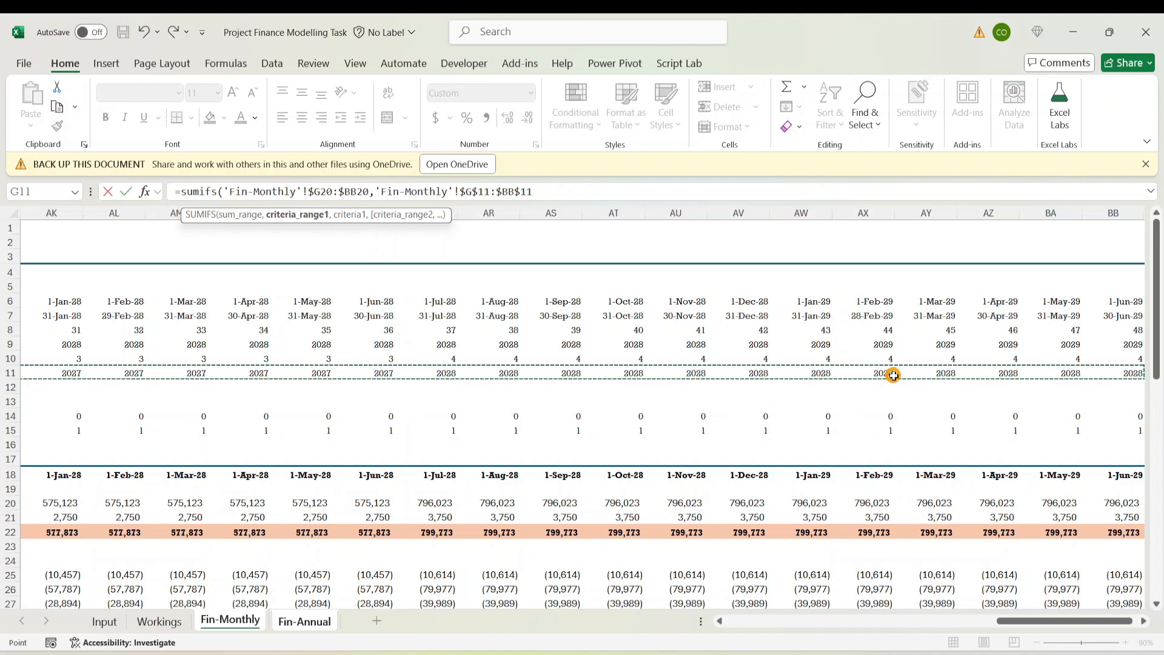
type(",0")
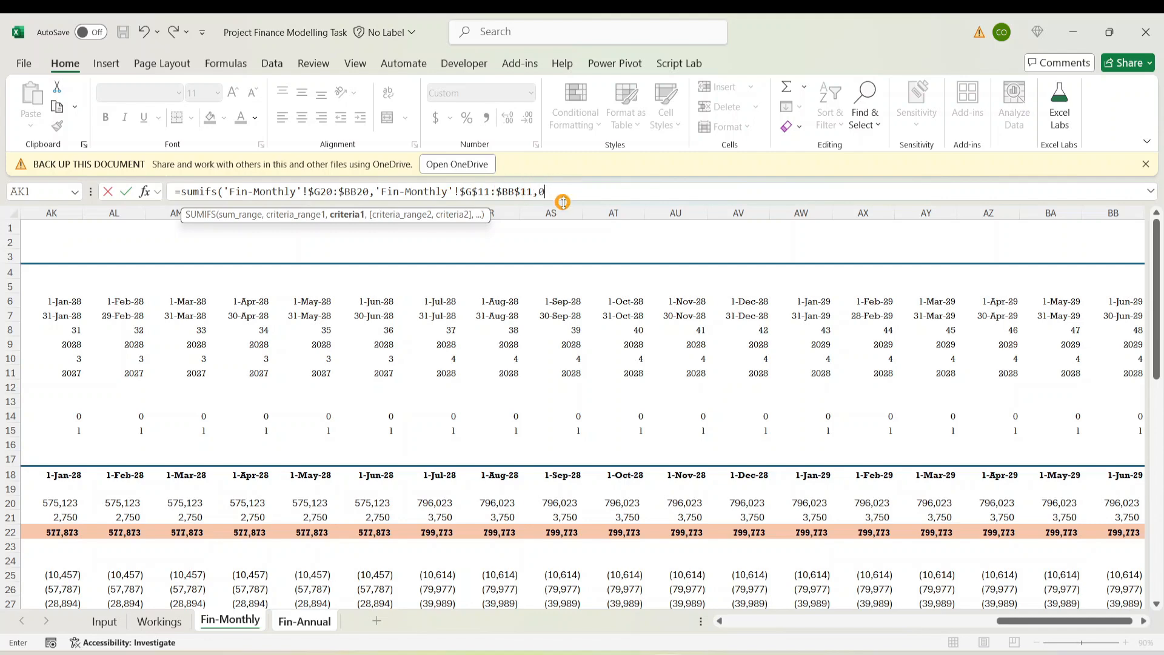
type(")")
key("Return")
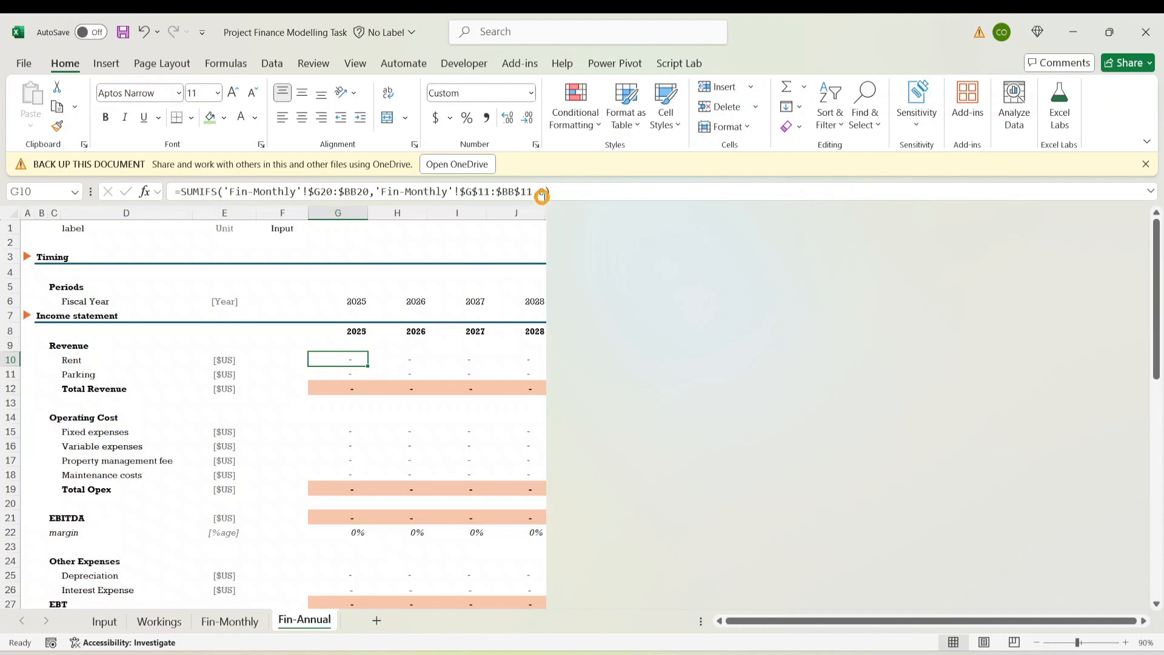
Change the G10 criterion to G$8 and fill the Rent formula across to J10
left_click(542, 193)
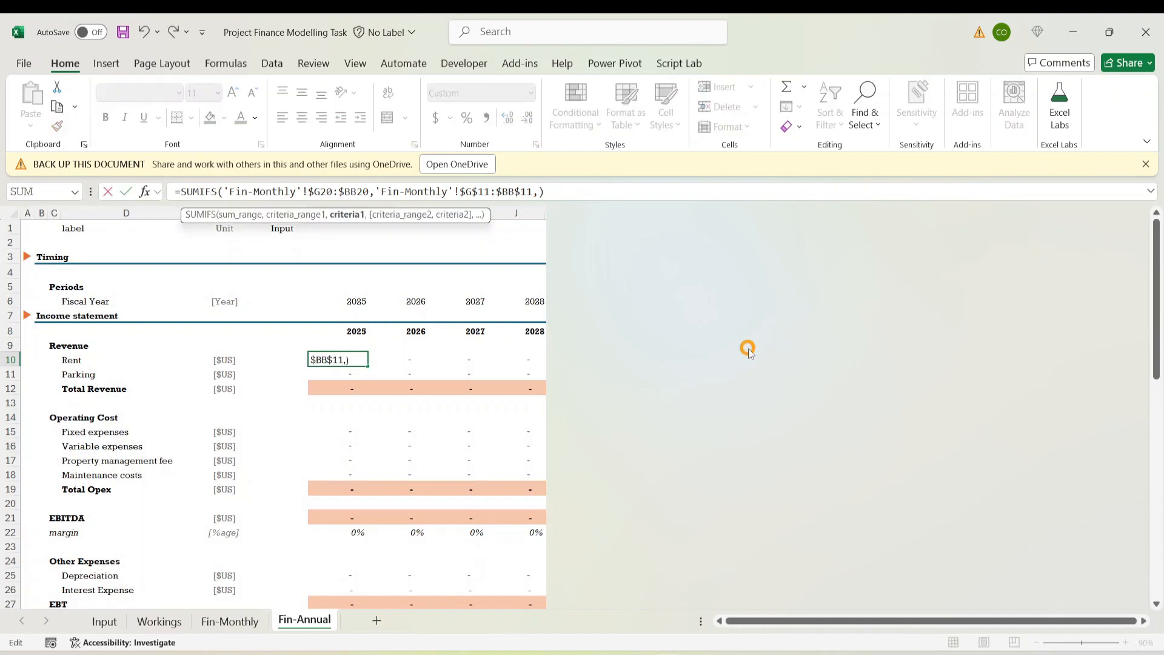
left_click(357, 333)
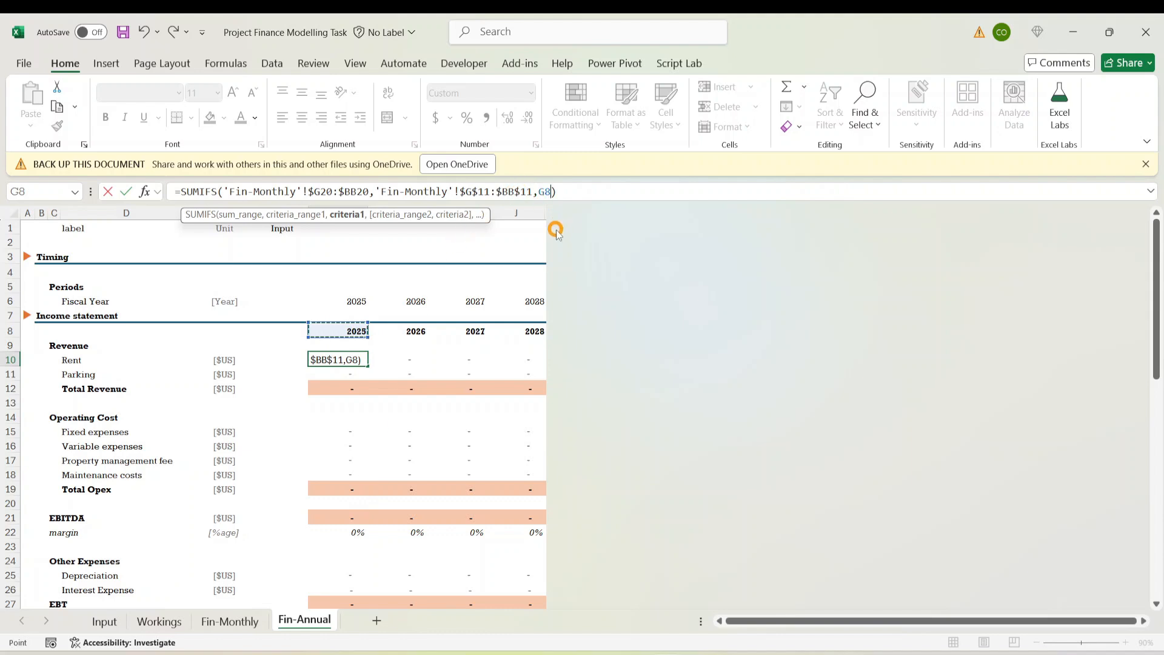
key("F4")
key("F4")
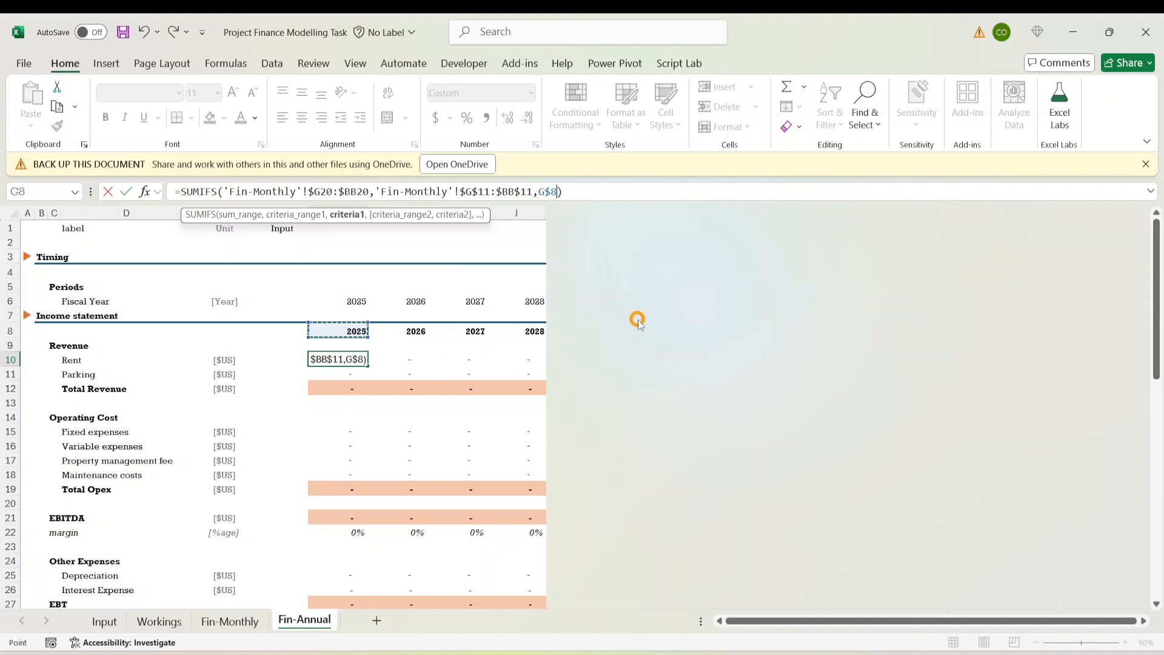
key("ctrl+Return")
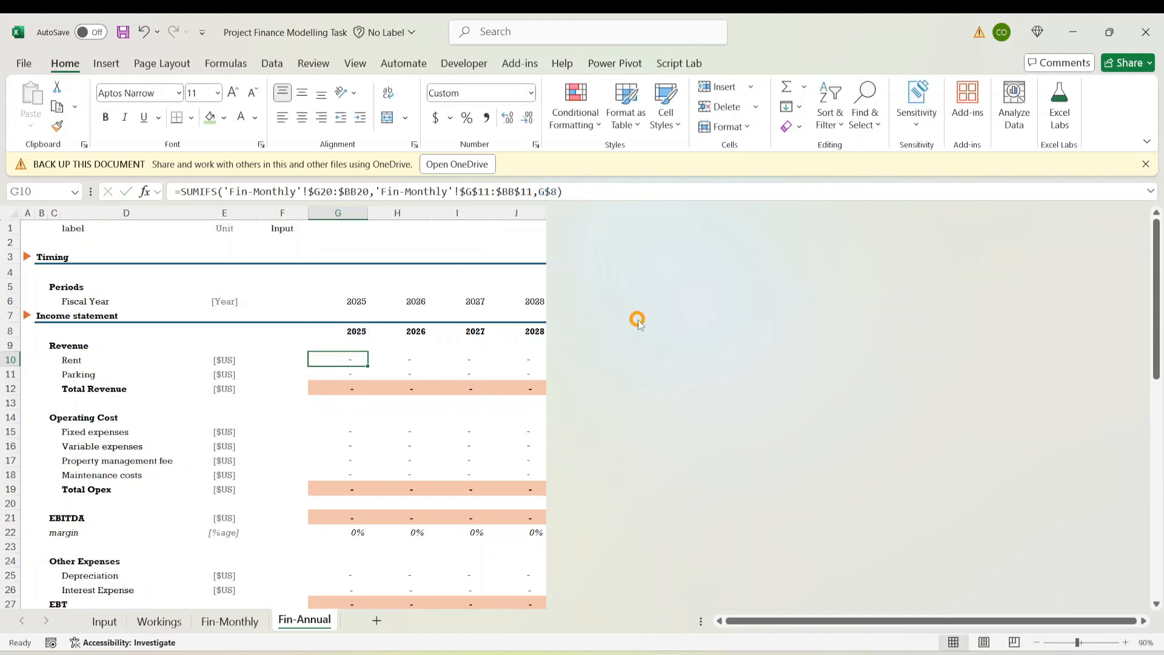
key("shift+Right")
key("shift+Right")
key("shift+Right")
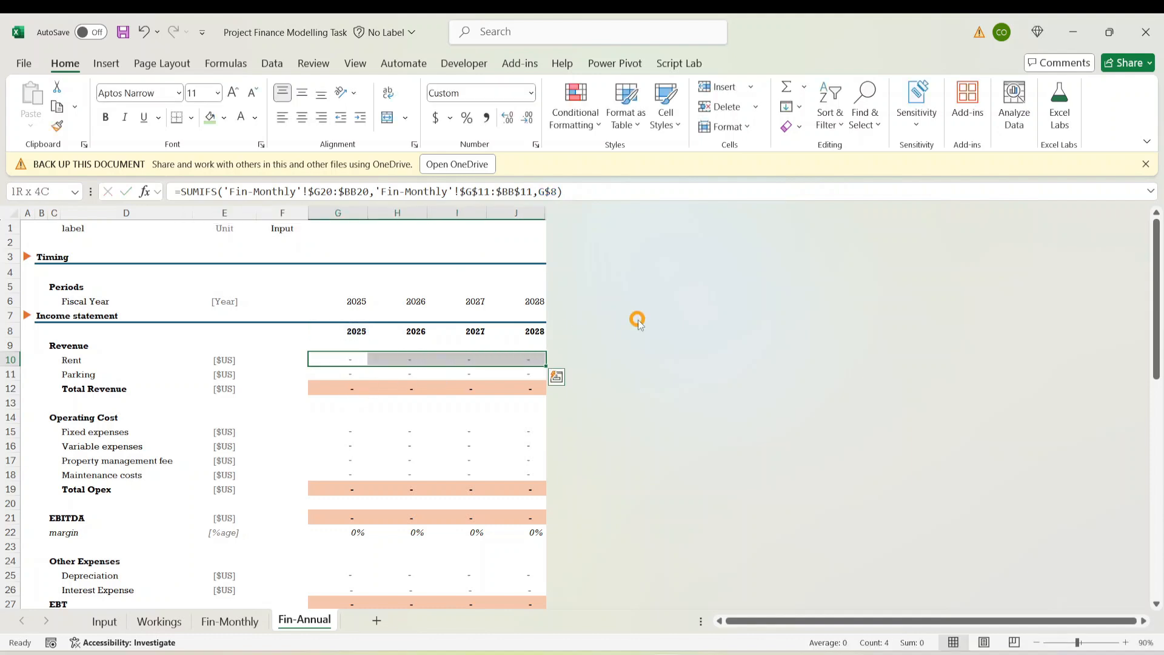
key("ctrl+r")
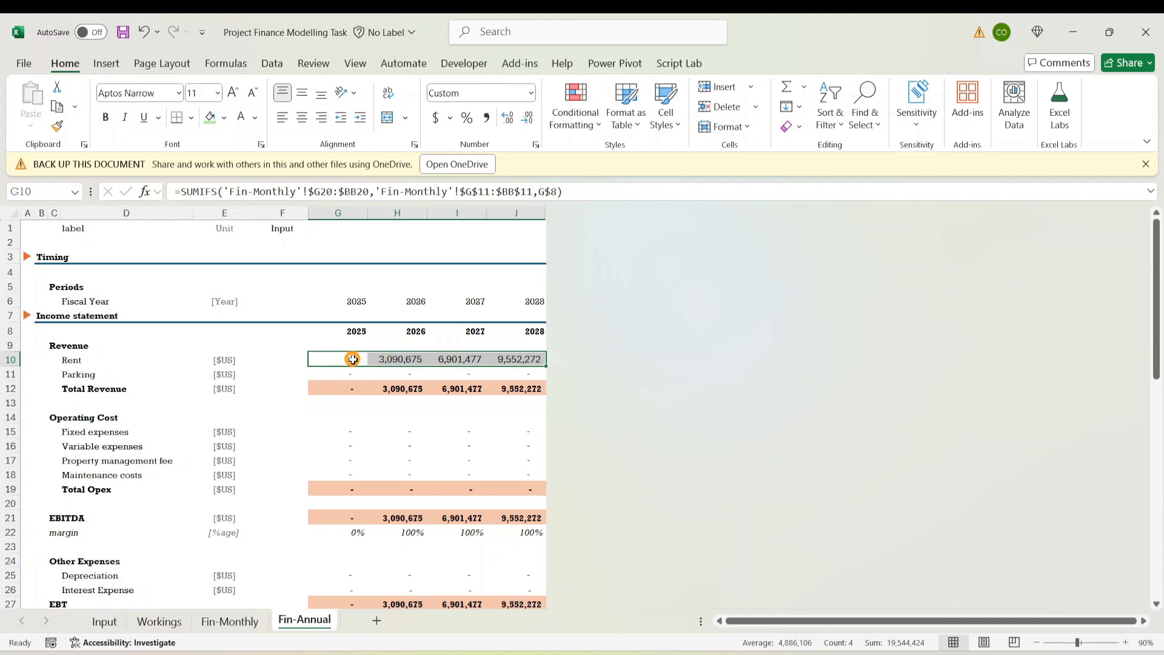
left_click(353, 359)
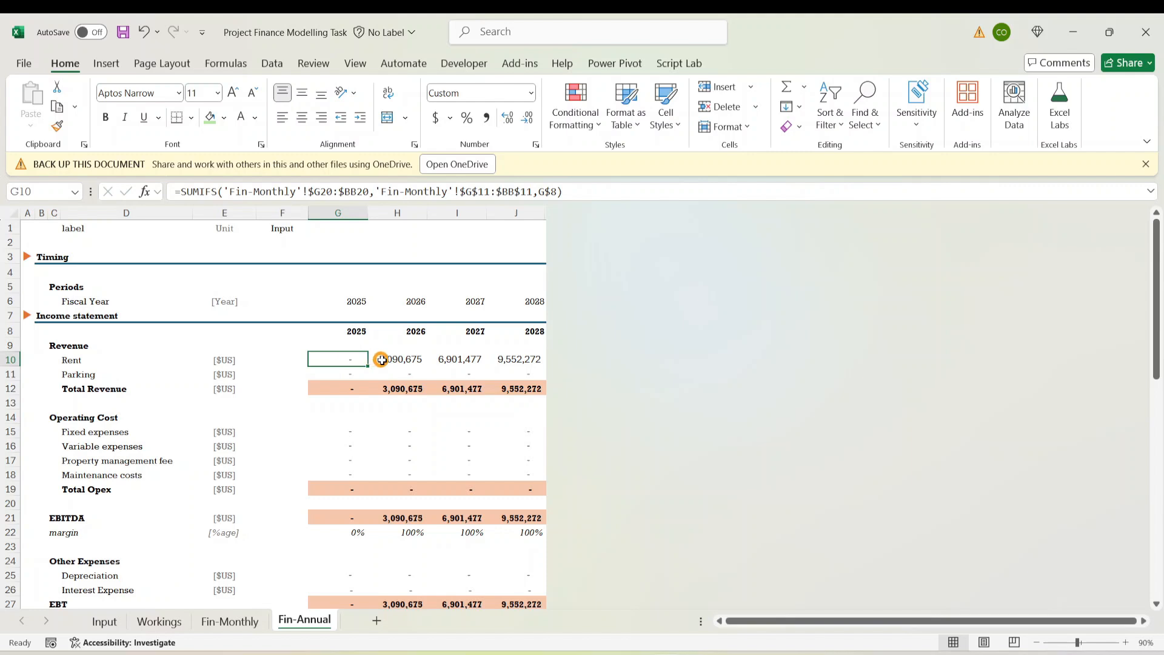
Fill the Rent SUMIFS into the Parking row, then copy it into operating cost rows 15–18
key("shift+Right")
key("shift+Right")
key("shift+Right")
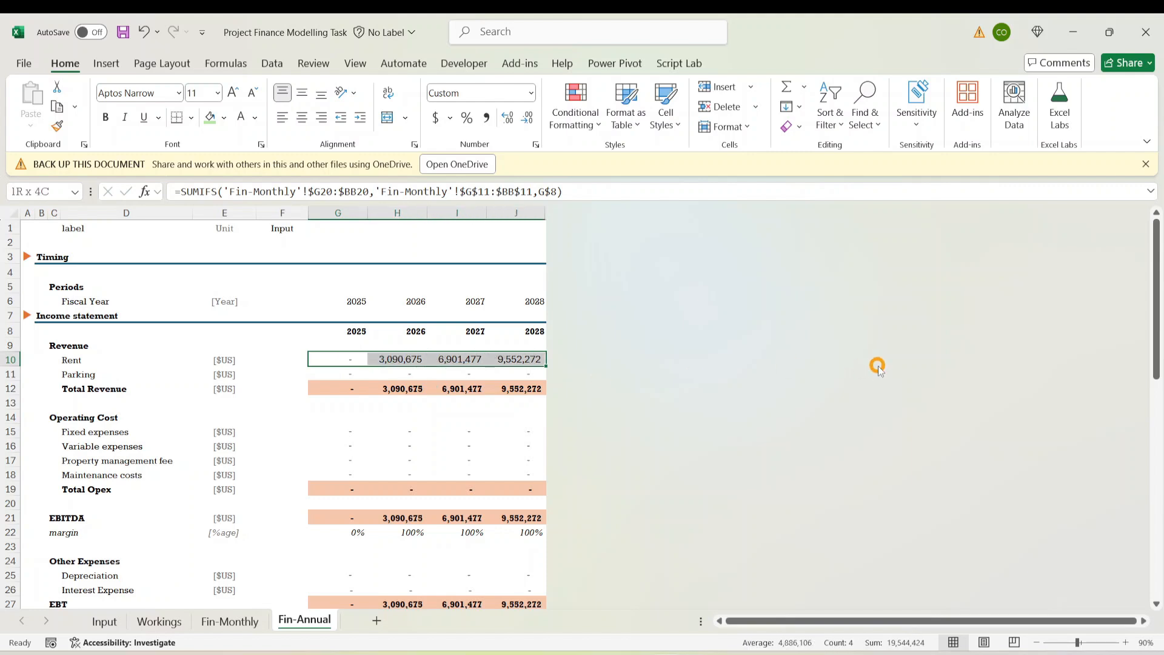
key("shift+Down")
key("ctrl+d")
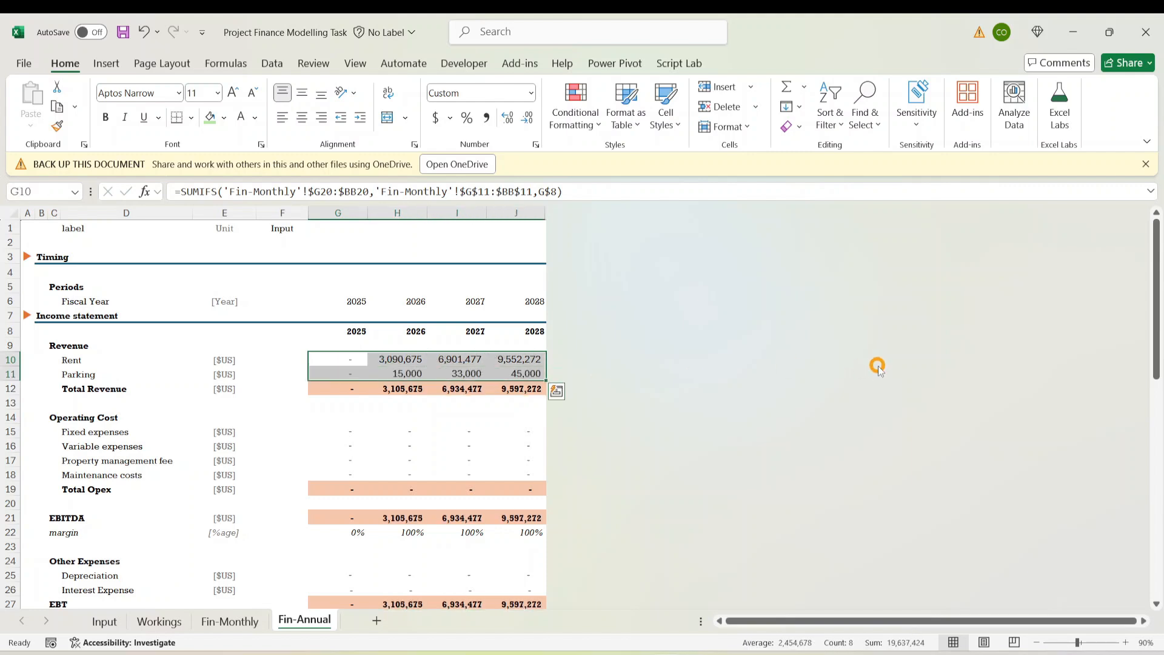
left_click(351, 374)
key("shift+Right")
key("shift+Right")
key("shift+Right")
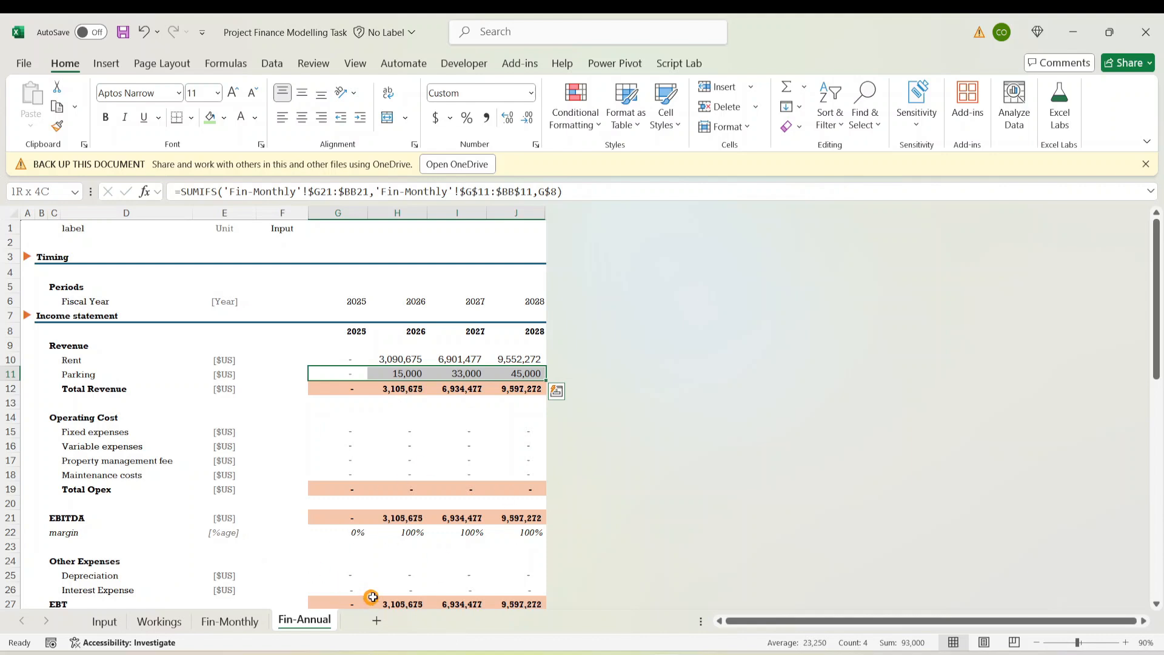
key("ctrl+c")
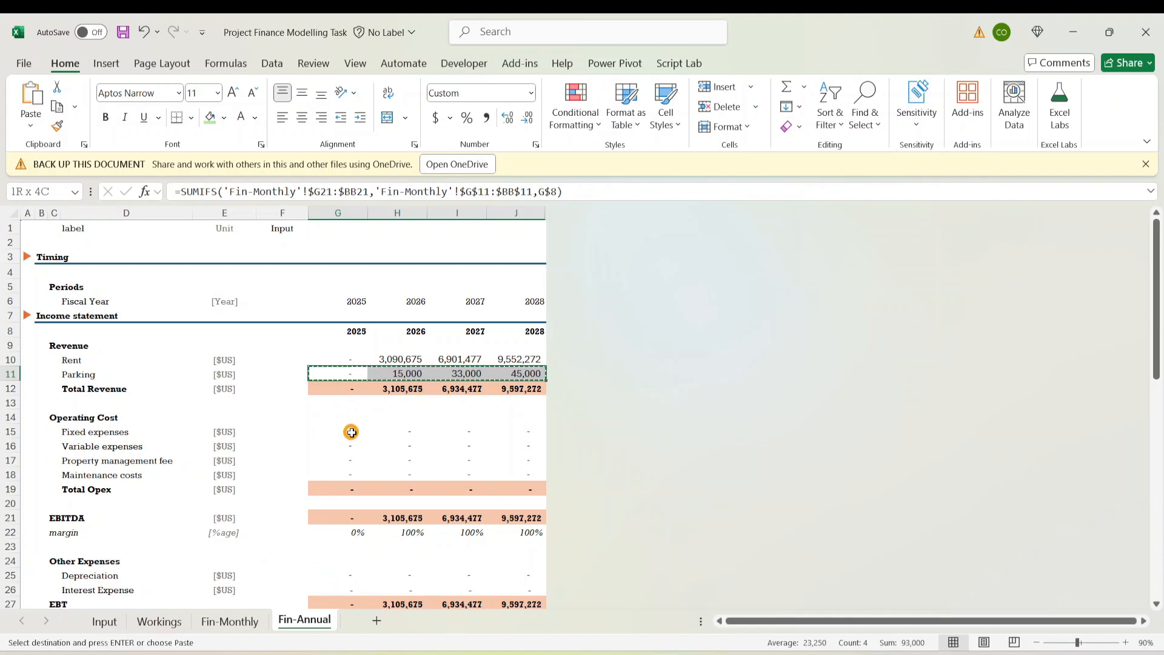
left_click_drag(351, 428, 353, 472)
key("ctrl+v")
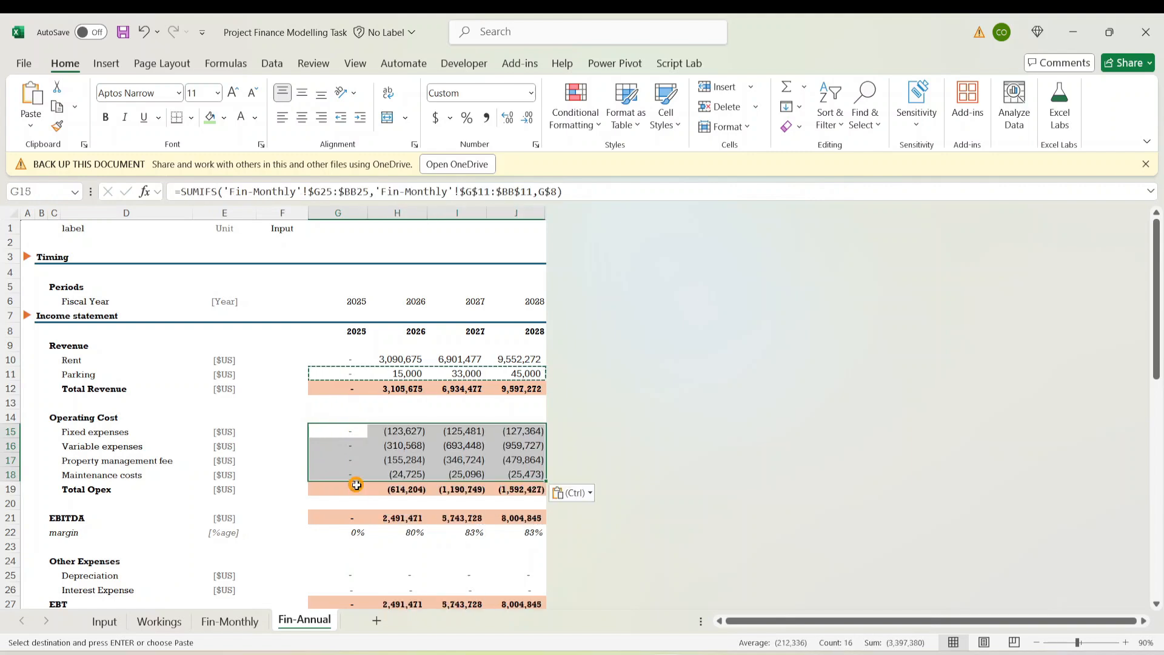
Paste the SUMIFS formulas into the Depreciation and Interest Expense rows through 2028
scroll(401, 516, "down", 2)
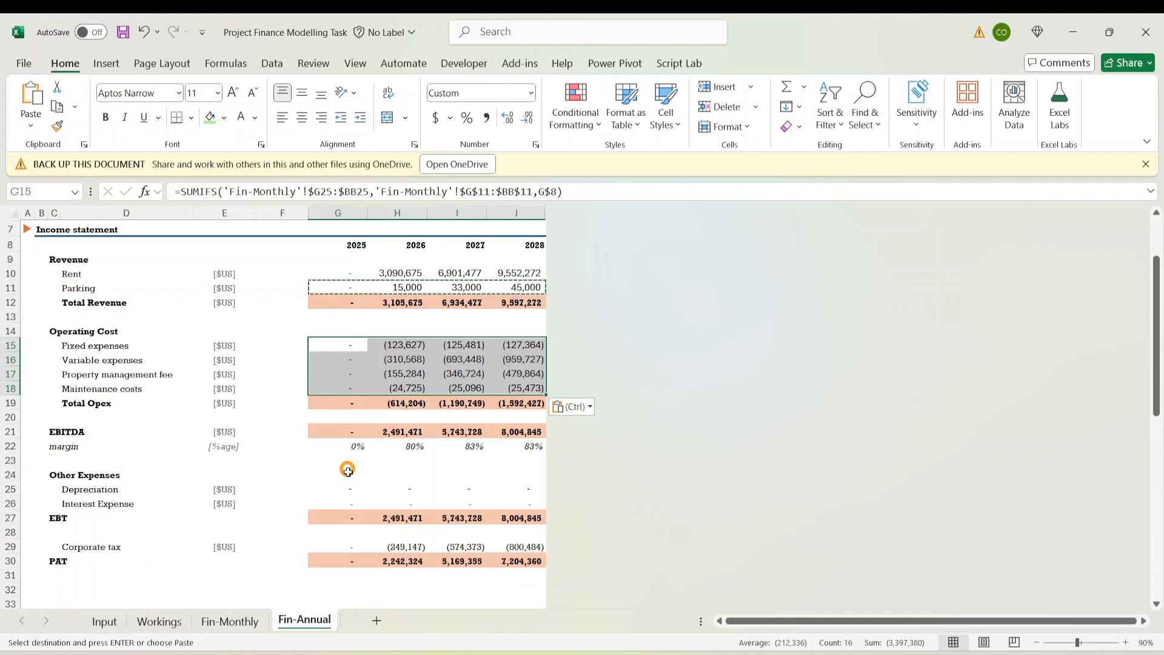
left_click(351, 488)
left_click_drag(352, 489, 358, 502)
key("shift+Right")
key("shift+Right")
key("shift+Right")
key("ctrl+v")
scroll(413, 493, "down", 4)
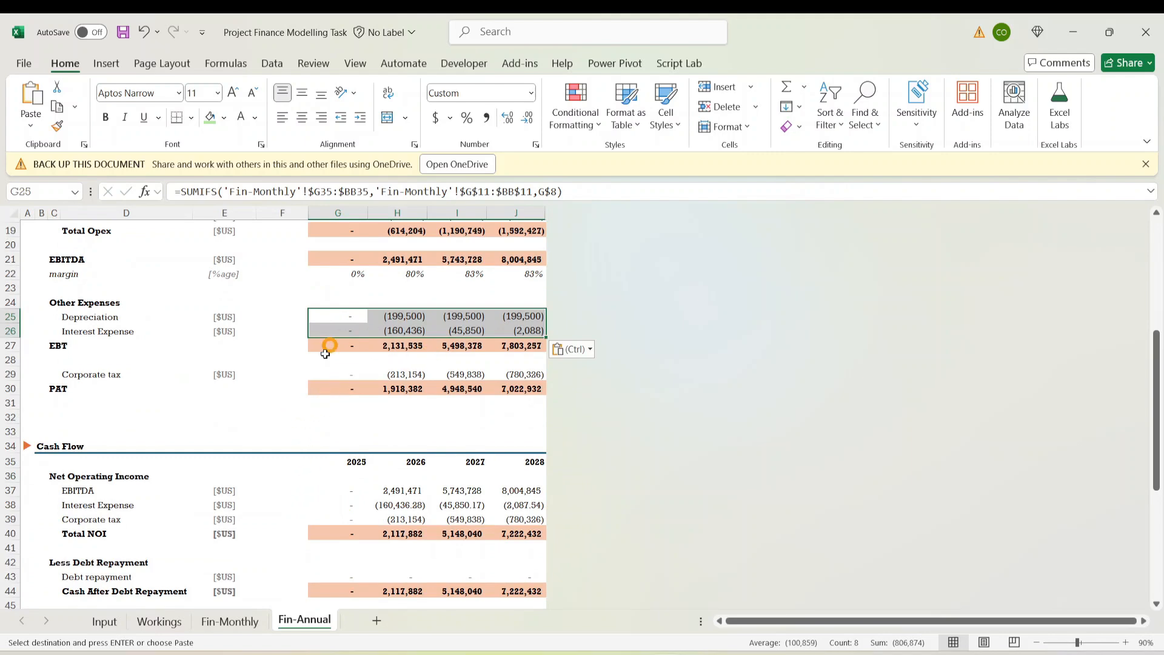
scroll(340, 556, "down", 5)
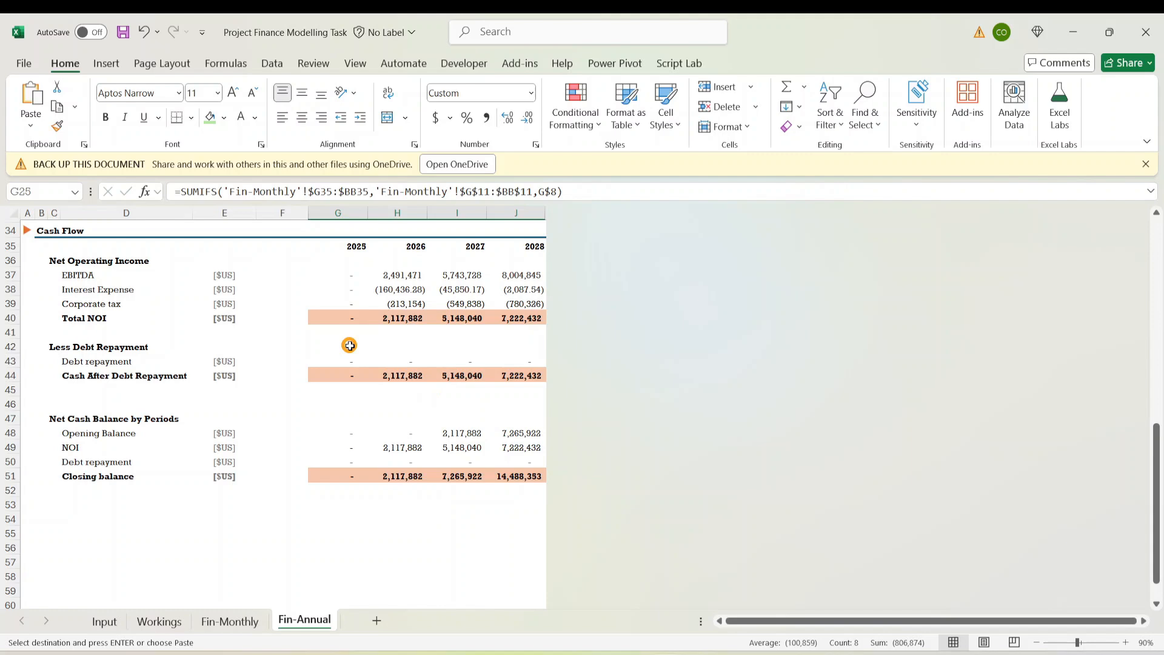
scroll(350, 345, "up", 7)
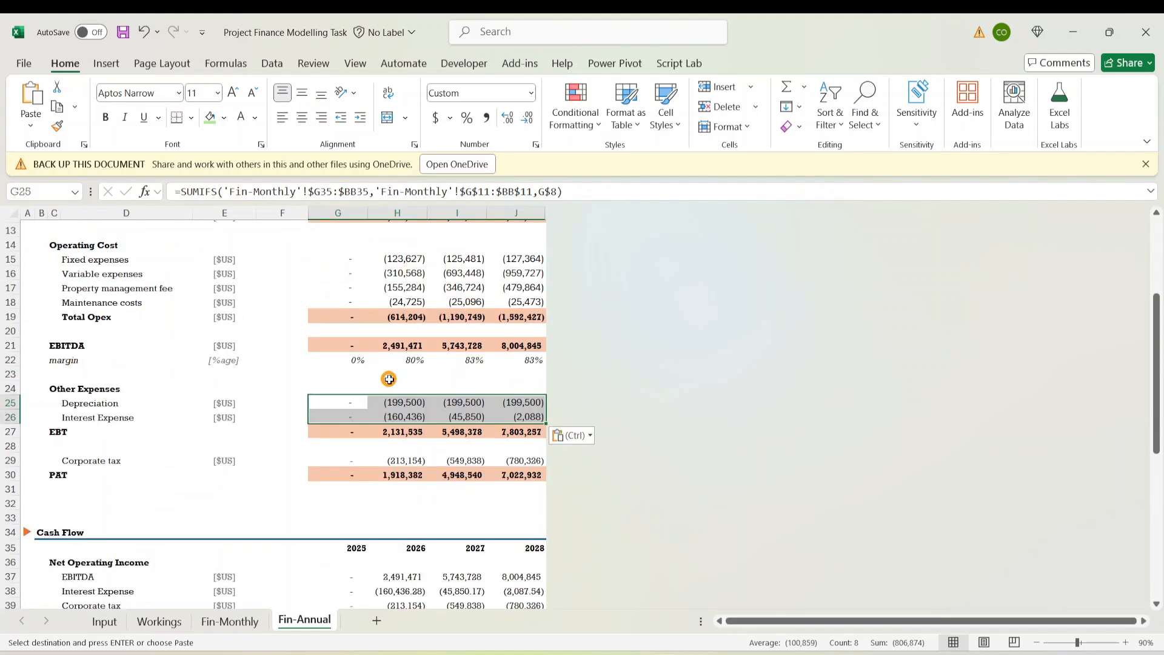
key("Escape")
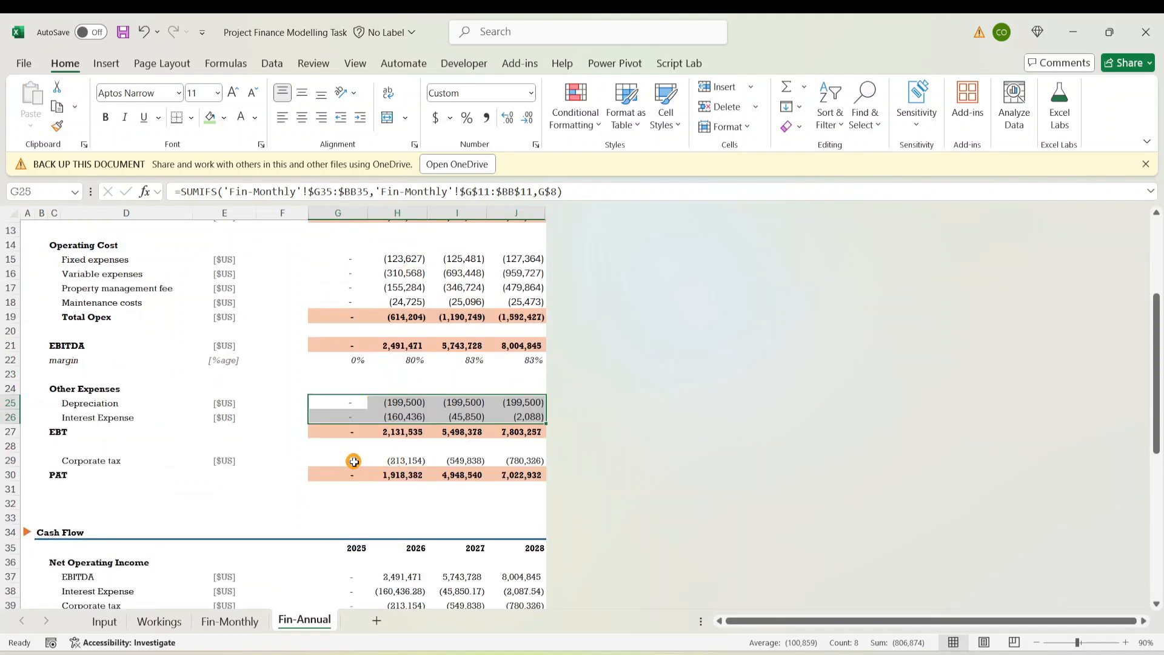
Copy the Interest Expense SUMIFS formulas G26:J26 into the Corporate tax row G29:J29
left_click(354, 462)
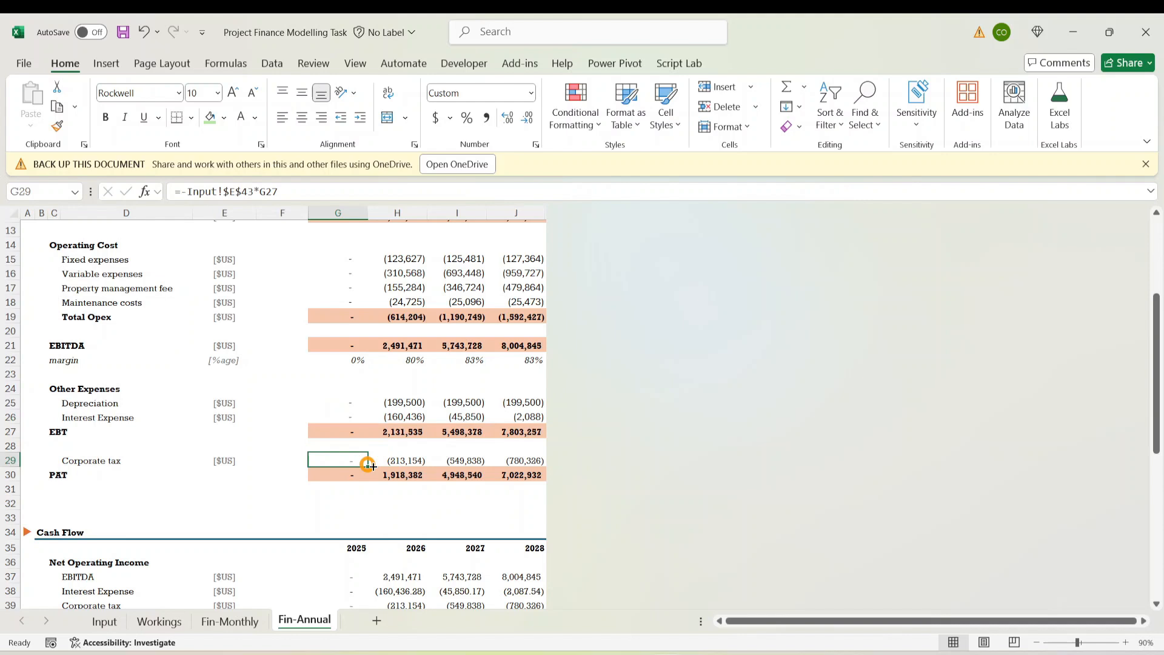
left_click(362, 415)
key("shift+Right")
key("shift+Right")
key("shift+Right")
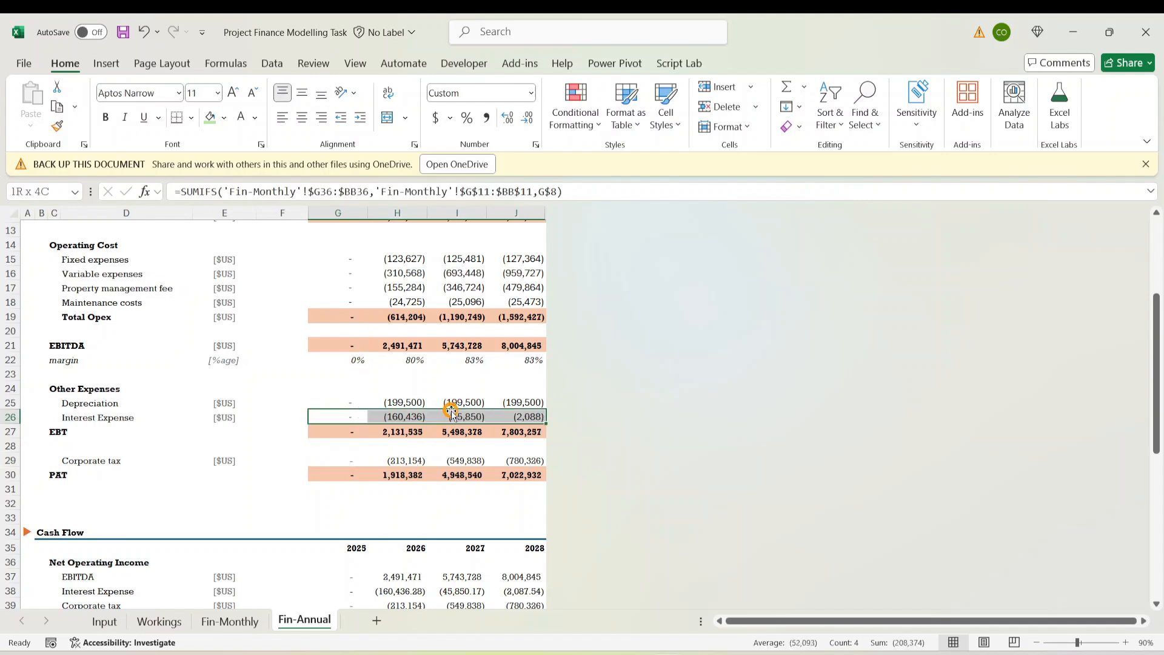
key("ctrl+c")
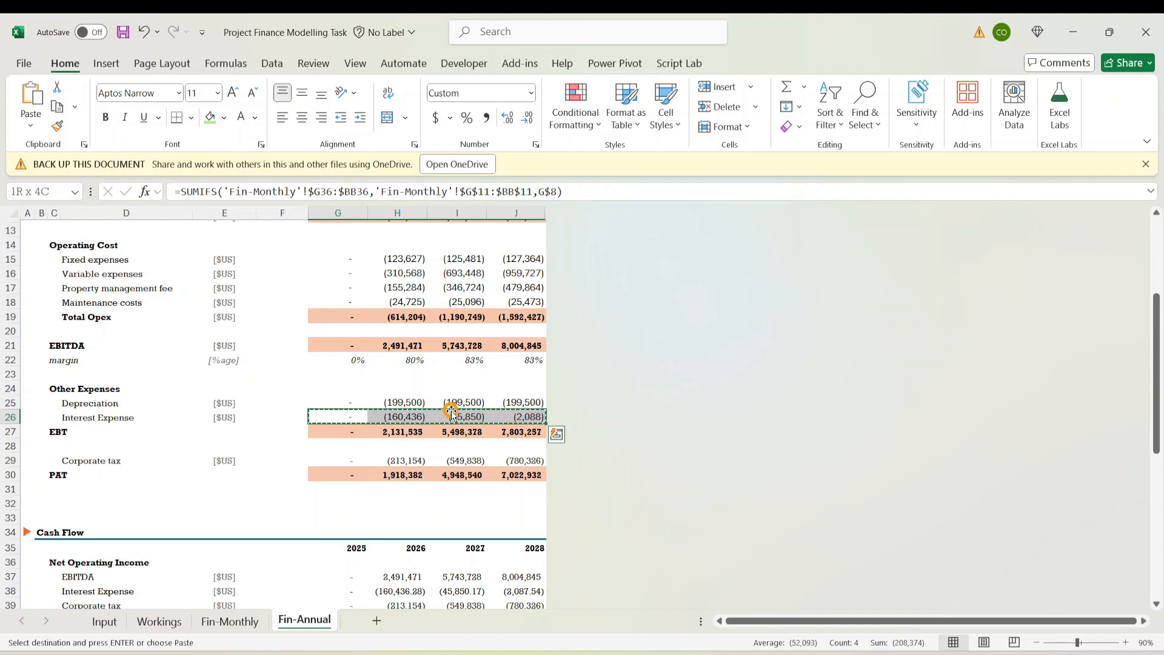
key("Down")
key("Down")
key("Down")
key("ctrl+v")
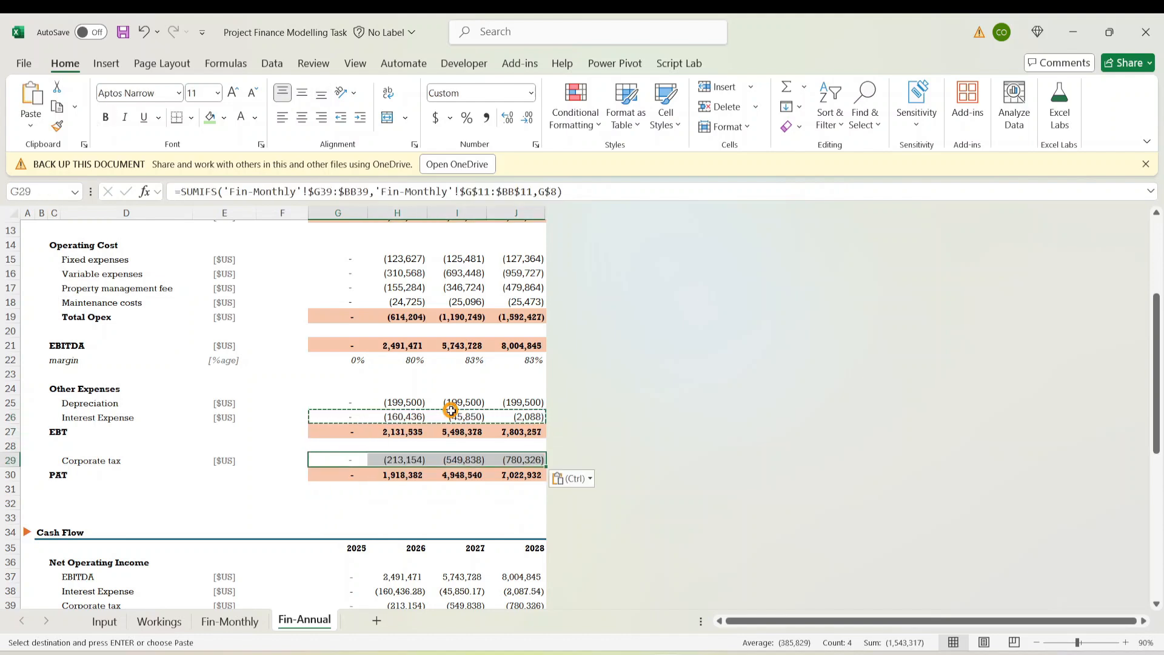
key("Escape")
Review the EBT, PAT and 2026 Corporate tax formulas, keeping the existing tax values
key("Down")
key("Down")
key("Down")
key("Up")
key("Up")
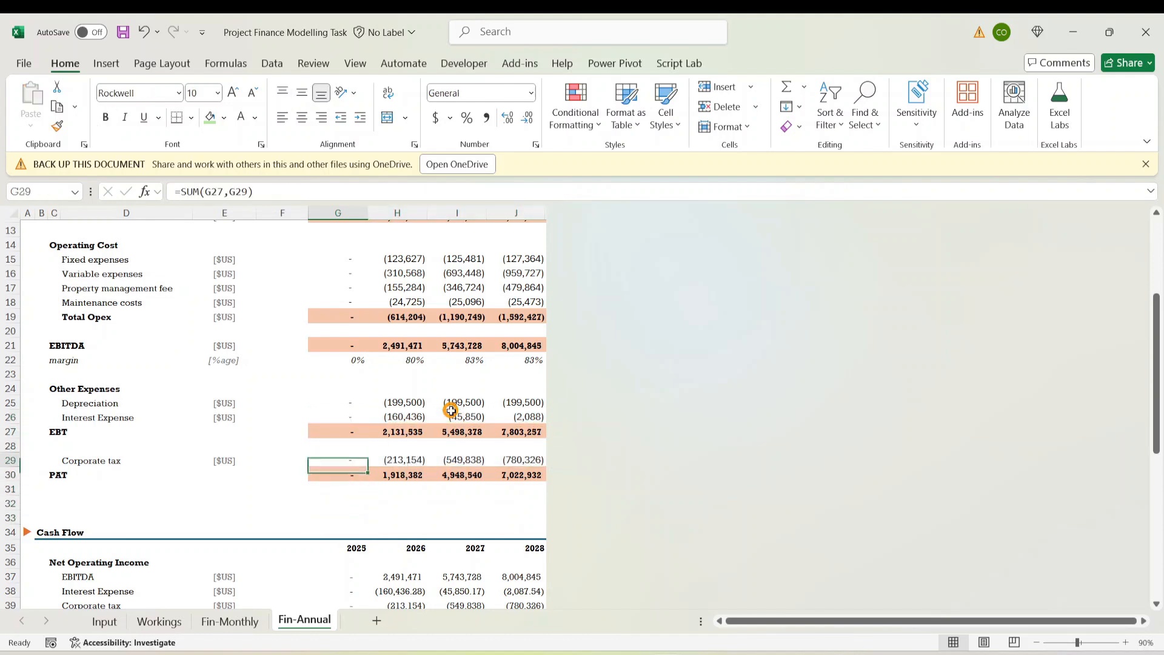
key("Up")
key("Up")
key("Up")
key("Down")
key("Down")
key("Down")
key("Right")
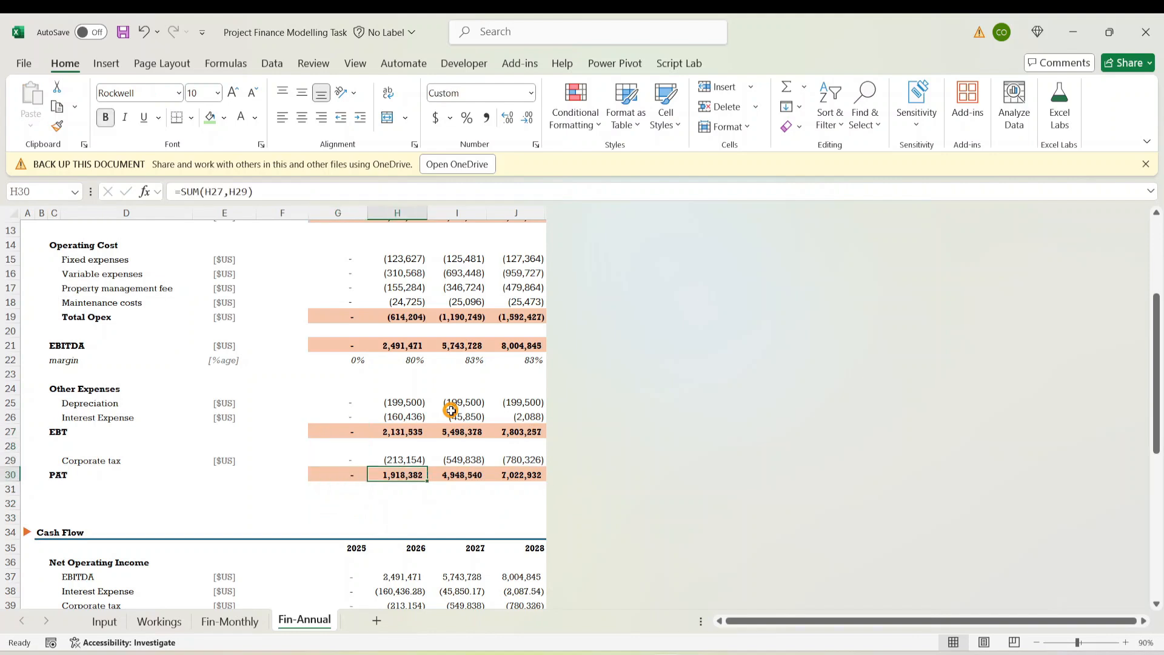
left_click_drag(398, 467, 399, 462)
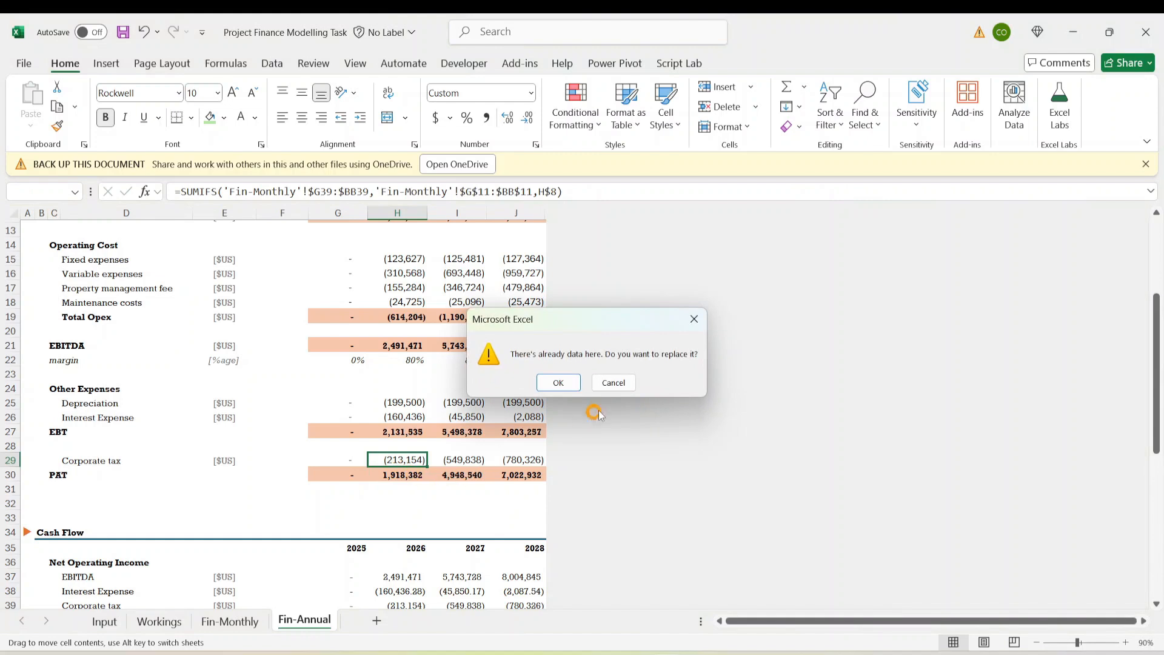
left_click(614, 382)
left_click(409, 446)
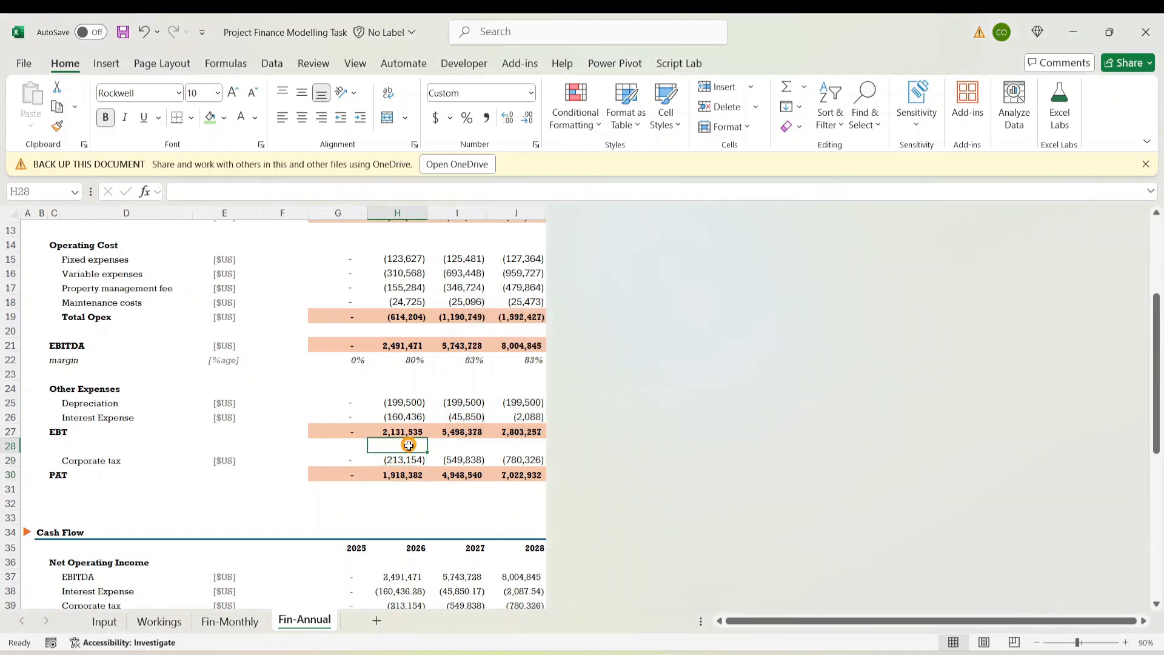
left_click(393, 461)
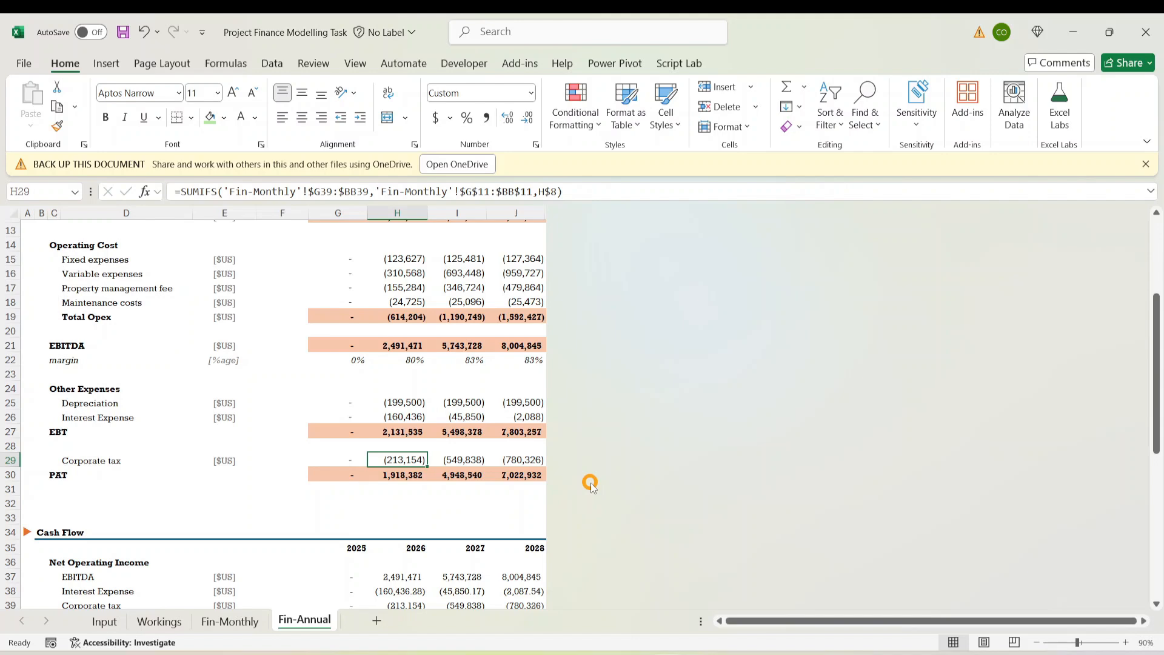
Look over the Fin-Monthly sheet, then return to Fin-Annual
key("ctrl+Page_Up")
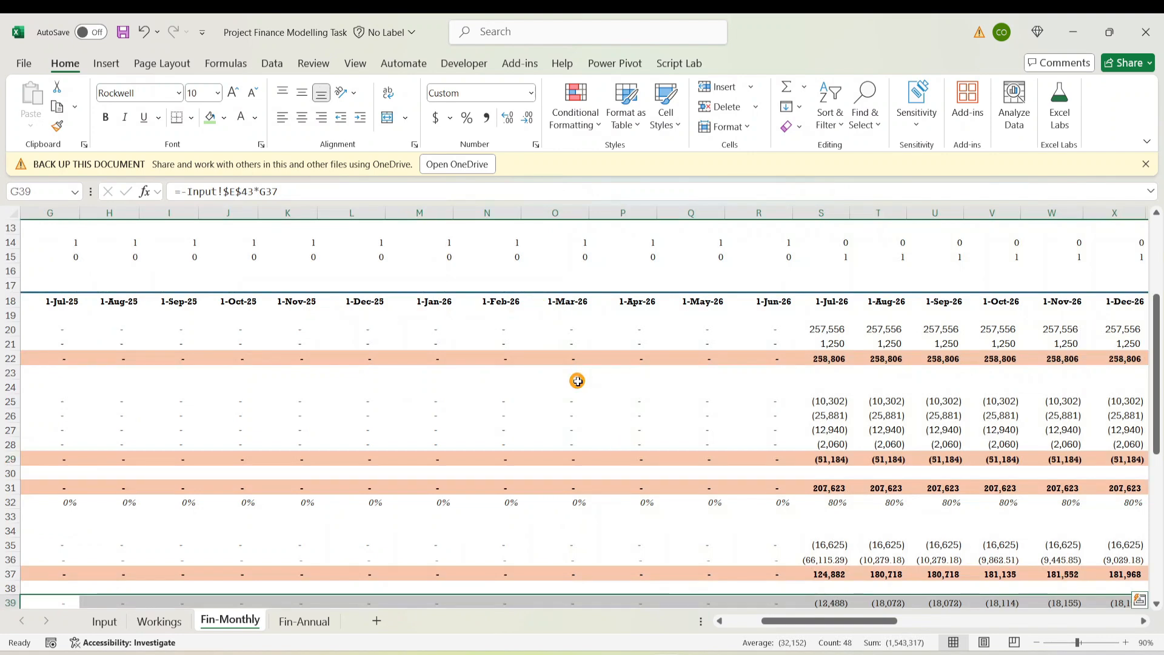
left_click_drag(770, 622, 591, 638)
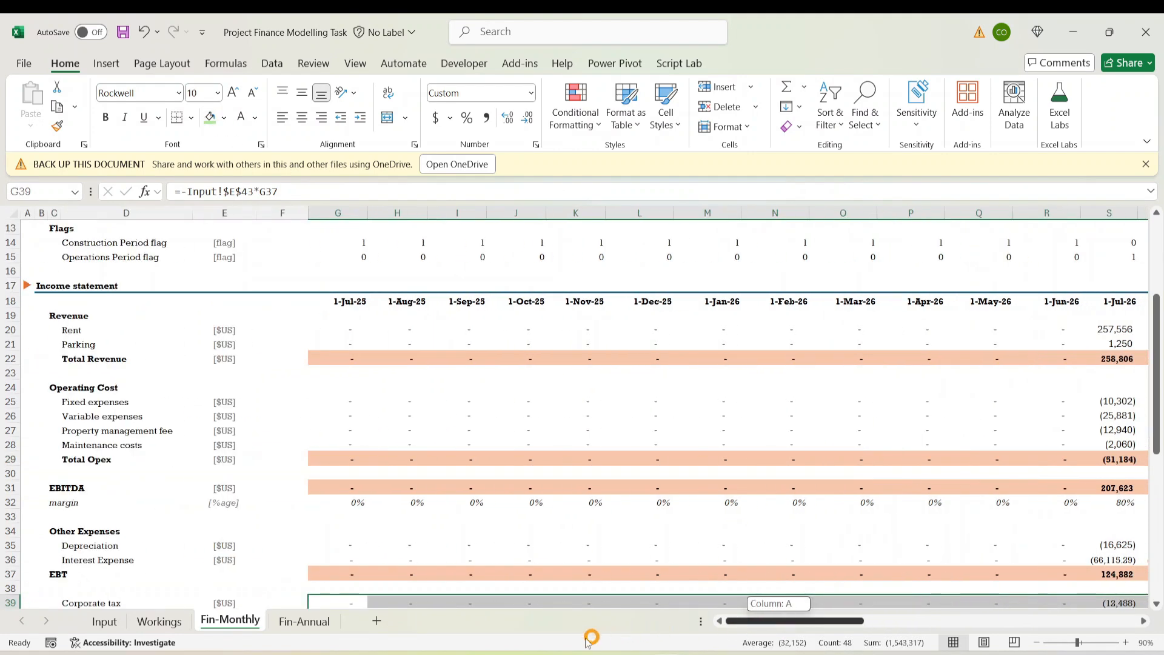
scroll(195, 554, "down", 2)
left_click_drag(829, 623, 206, 580)
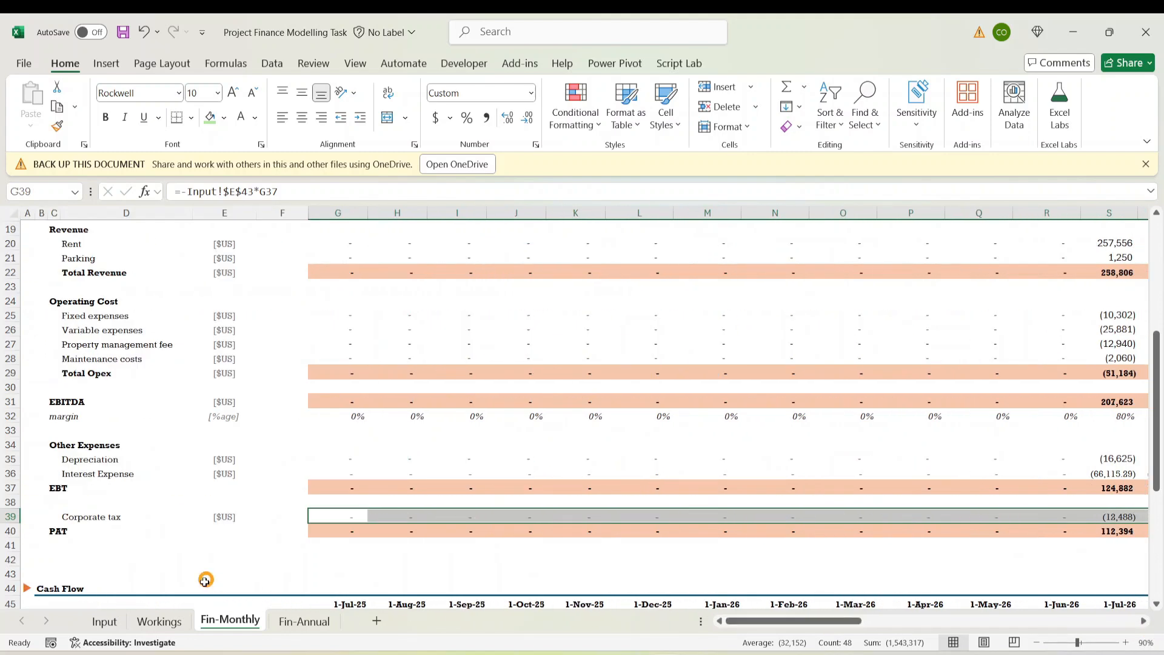
left_click(297, 625)
left_click(290, 504)
left_click(388, 446)
Review the 2025–2026 Total NOI formulas against the PAT row
scroll(351, 275, "down", 9)
left_click(337, 586)
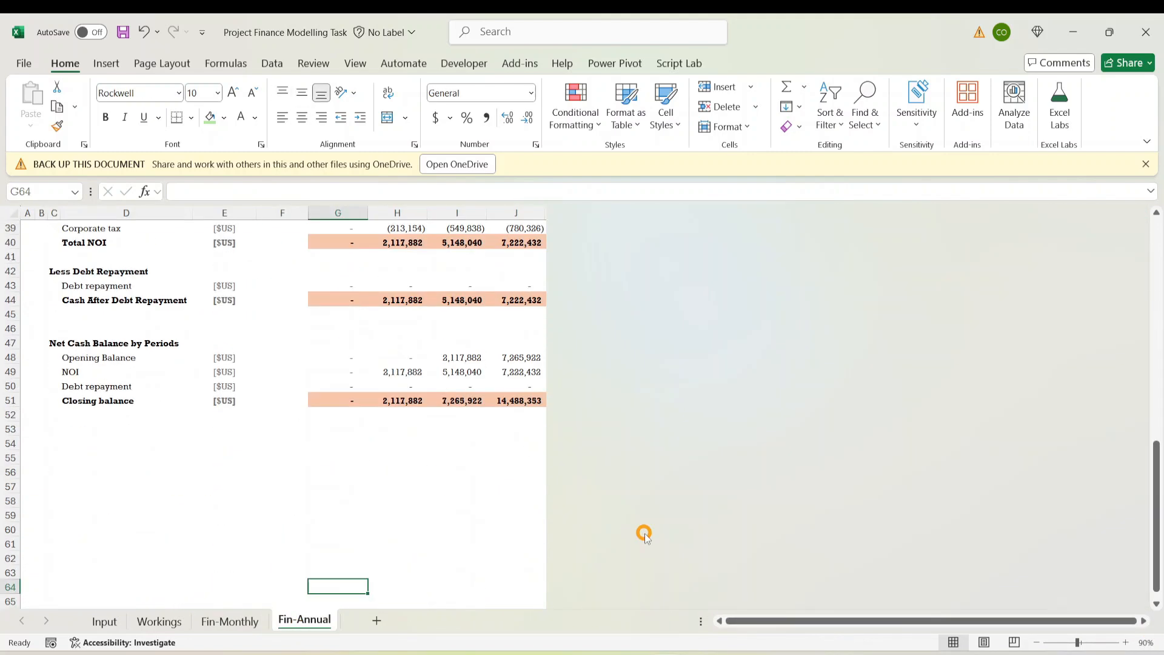
key("Up")
key("Up")
key("Up")
key("Up")
key("Up")
key("Up")
key("Up")
key("Up")
key("Up")
key("Up")
key("Up")
key("Up")
key("Up")
key("Up")
key("Up")
key("Up")
key("Up")
key("Up")
key("Up")
key("Up")
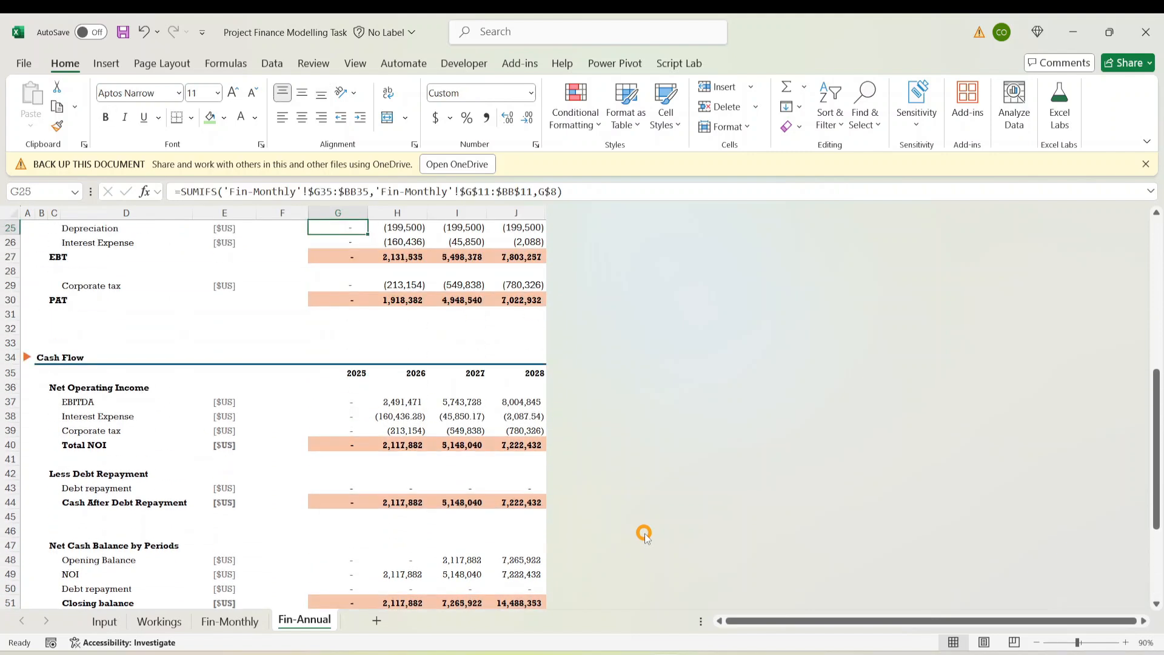
key("Down")
key("Down")
key("Down")
key("Down")
key("Down")
key("Down")
key("Down")
key("Down")
key("Down")
key("Down")
key("Down")
key("Down")
key("Down")
key("Down")
key("Down")
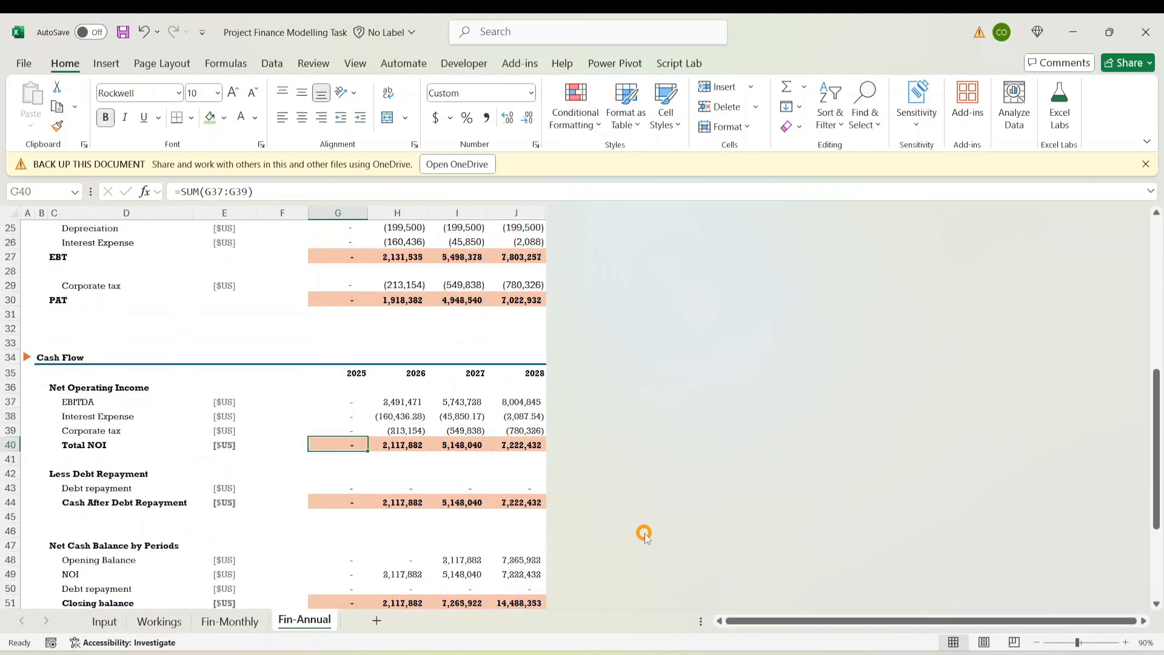
key("Right")
key("Right")
key("Right")
key("Left")
key("Left")
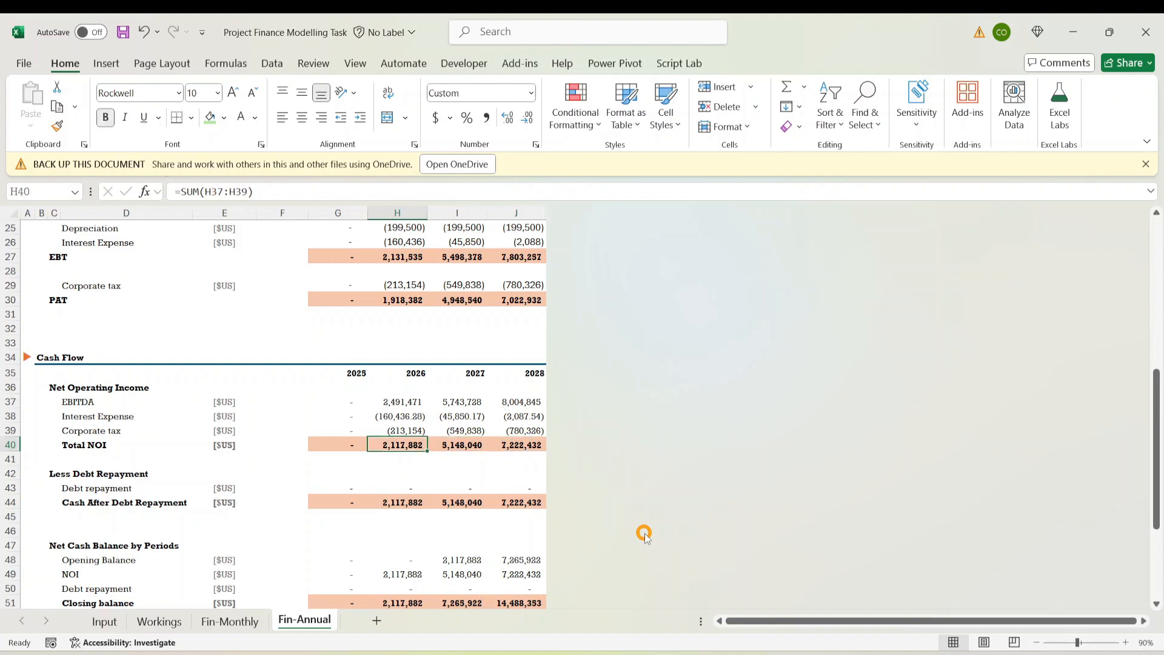
key("ctrl+Up")
key("ctrl+Up")
key("ctrl+Up")
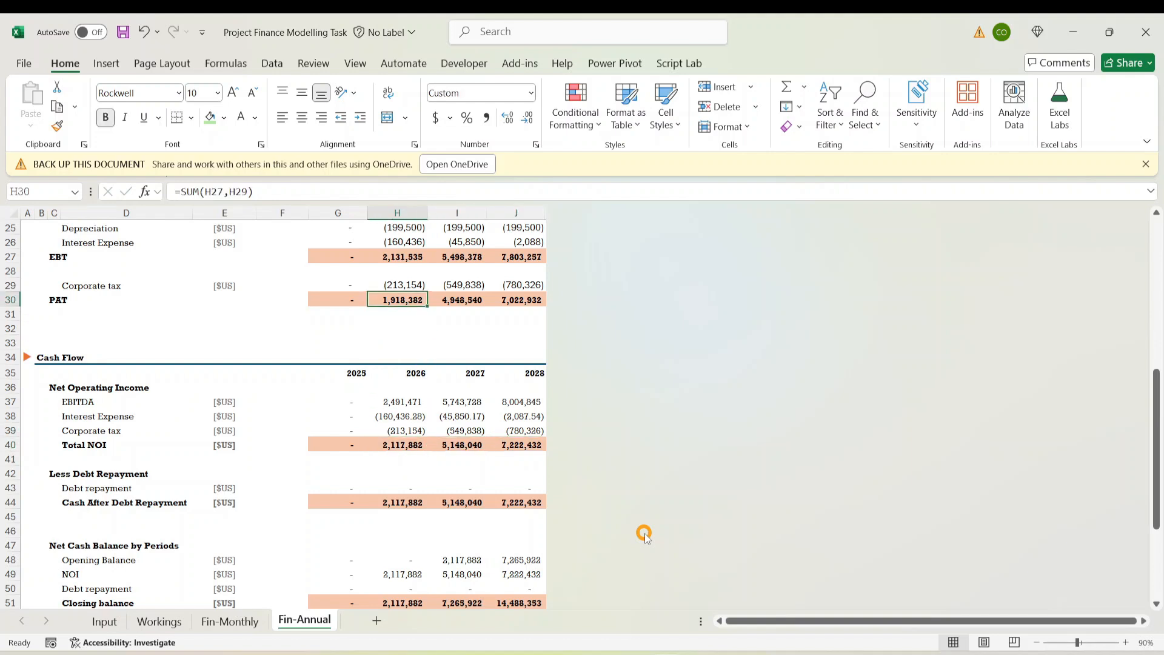
key("Down")
key("Down")
key("Down")
key("Down")
key("Down")
key("Down")
key("Down")
key("Down")
key("Down")
key("Down")
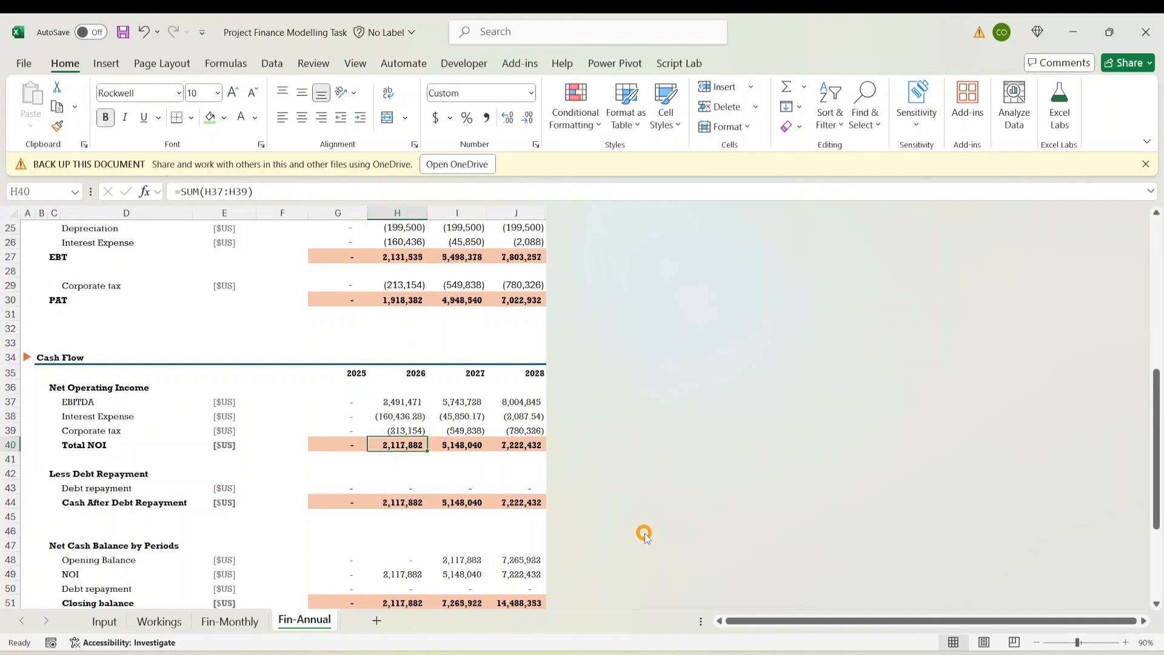
Check the Cash After Debt Repayment and Debt repayment formulas through 2028
key("Down")
key("Down")
key("Down")
key("Down")
key("Down")
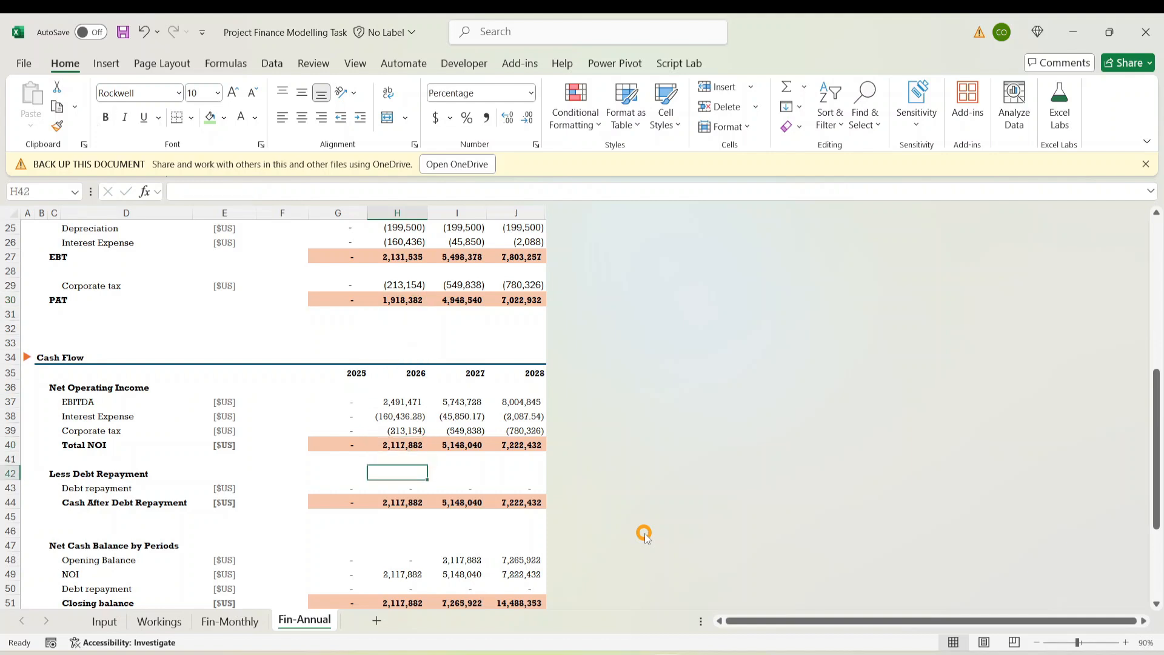
key("Up")
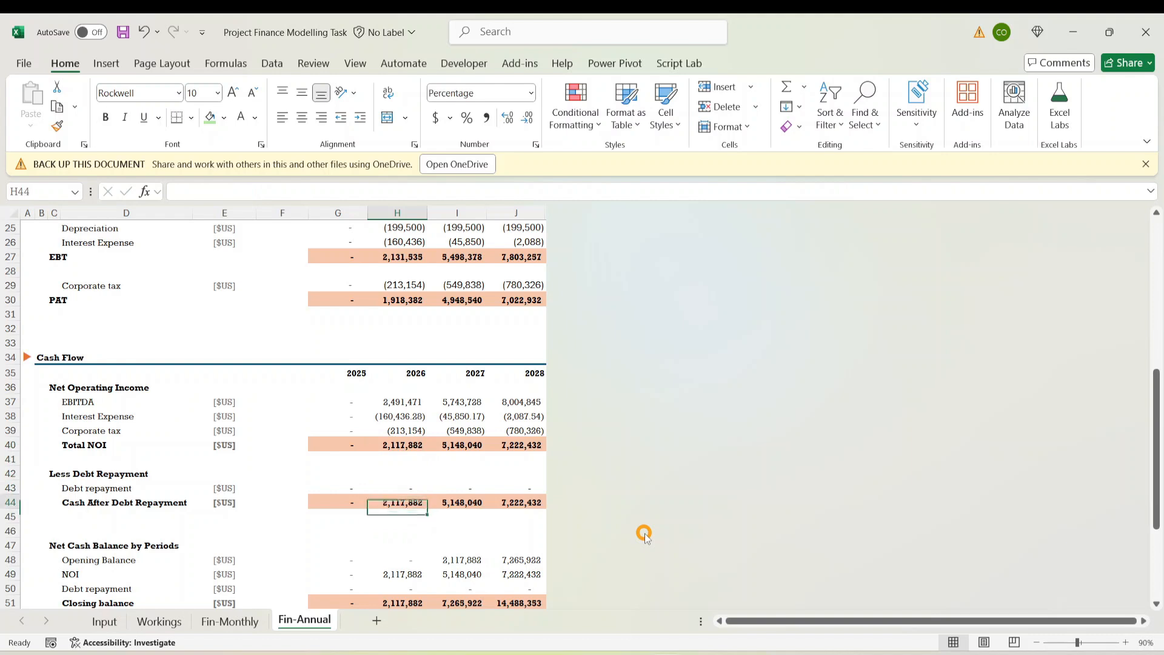
key("Up")
key("Left")
key("Left")
key("Left")
key("Left")
key("Left")
key("Right")
key("Right")
key("Right")
key("Right")
key("Right")
key("Right")
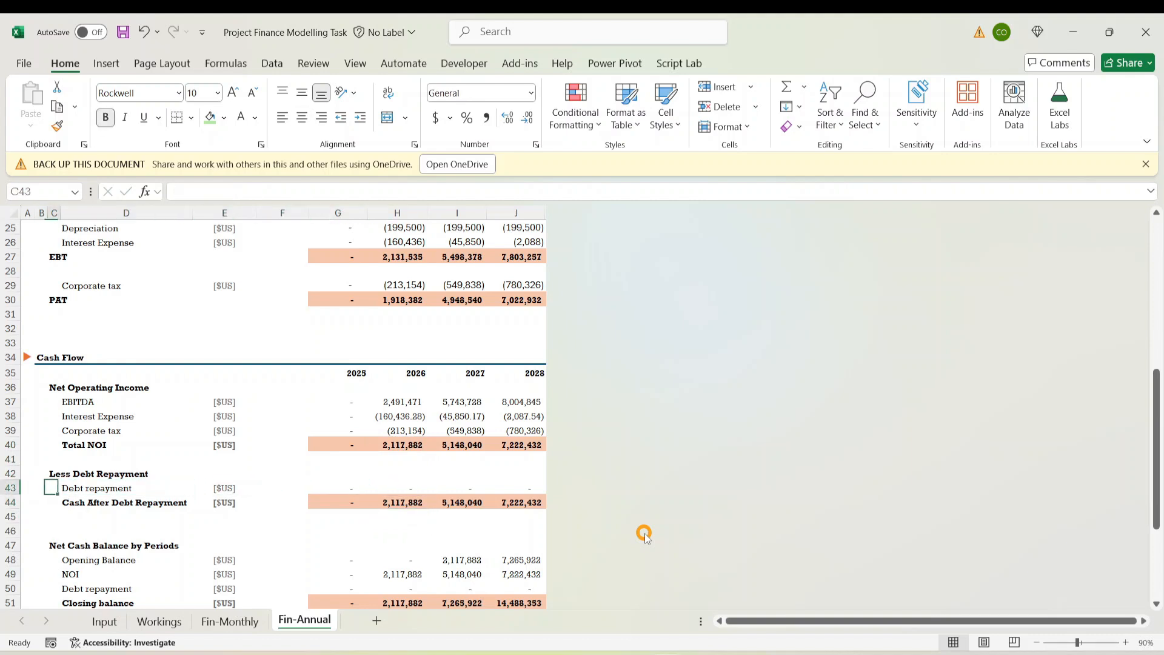
key("Right")
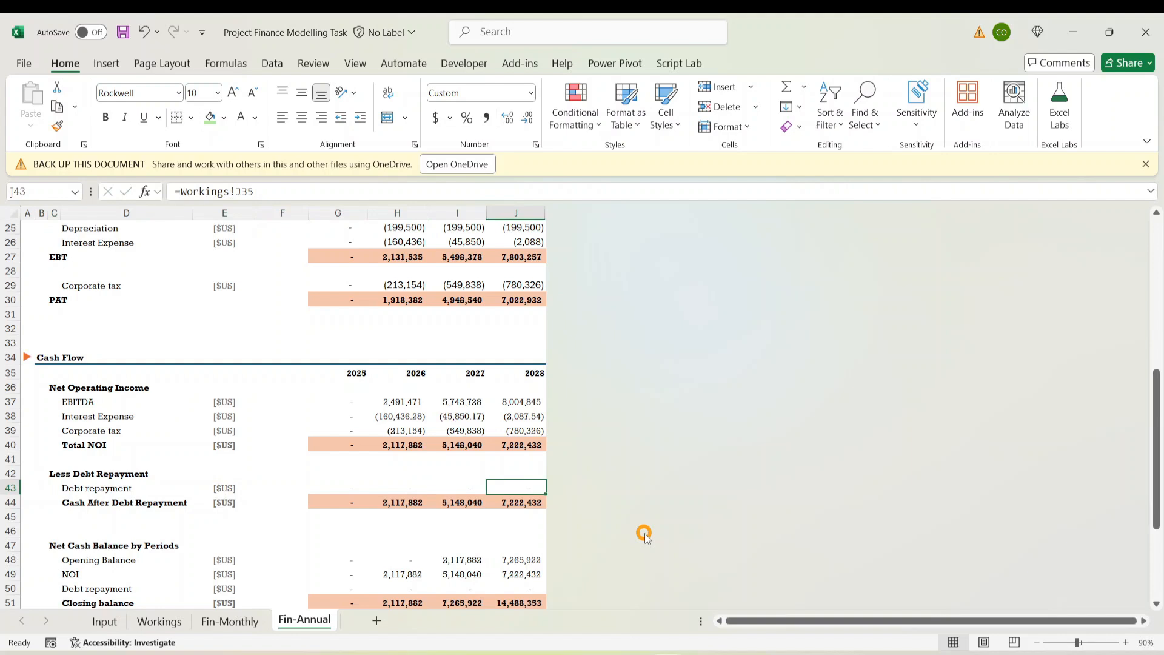
key("Left")
key("Left")
key("Left")
key("Left")
key("Right")
key("Right")
key("Right")
key("Right")
Re-enter the 2026 cash-flow EBITDA link formula
left_click(397, 430)
scroll(492, 426, "down", 1)
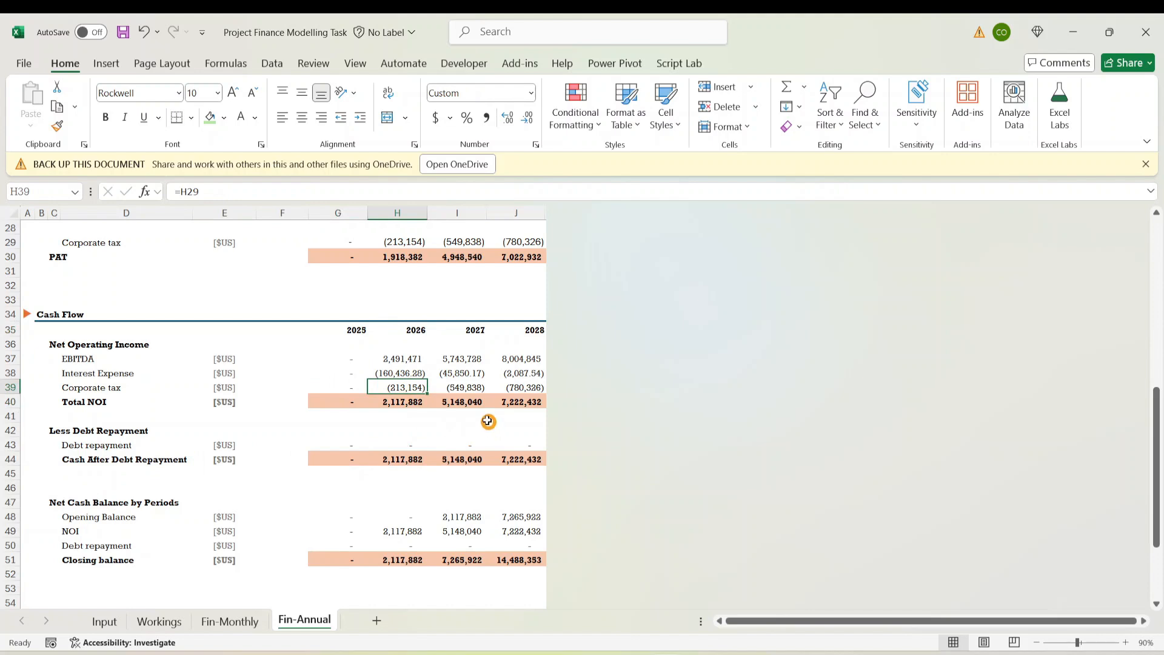
left_click(343, 427)
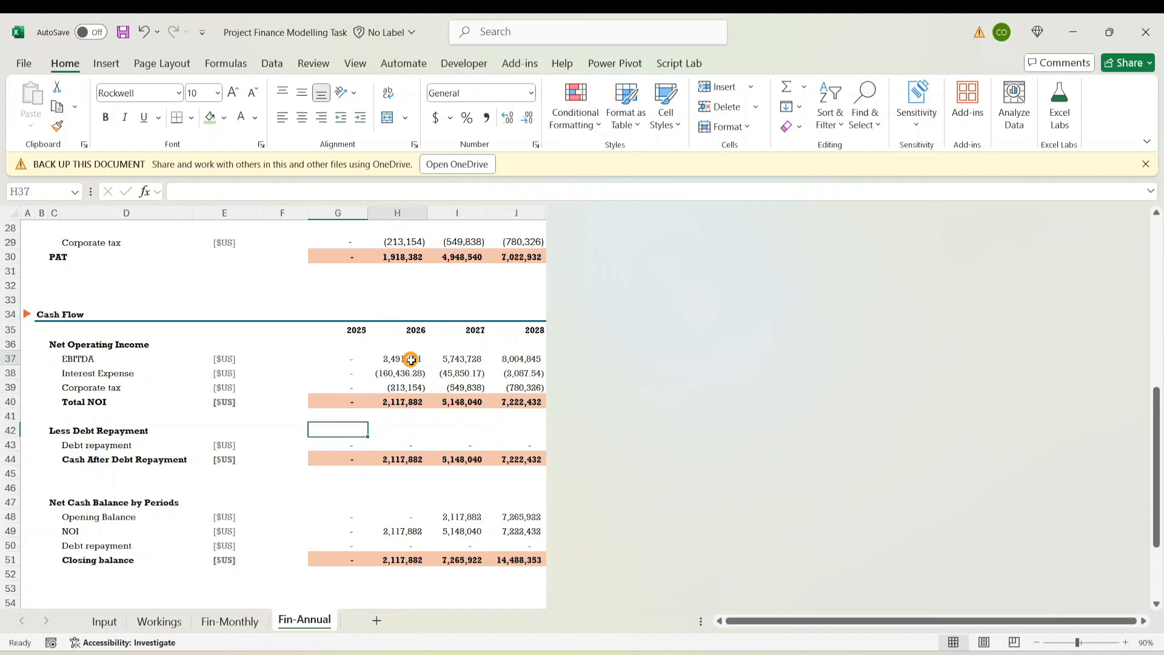
left_click(403, 358)
left_click(188, 192)
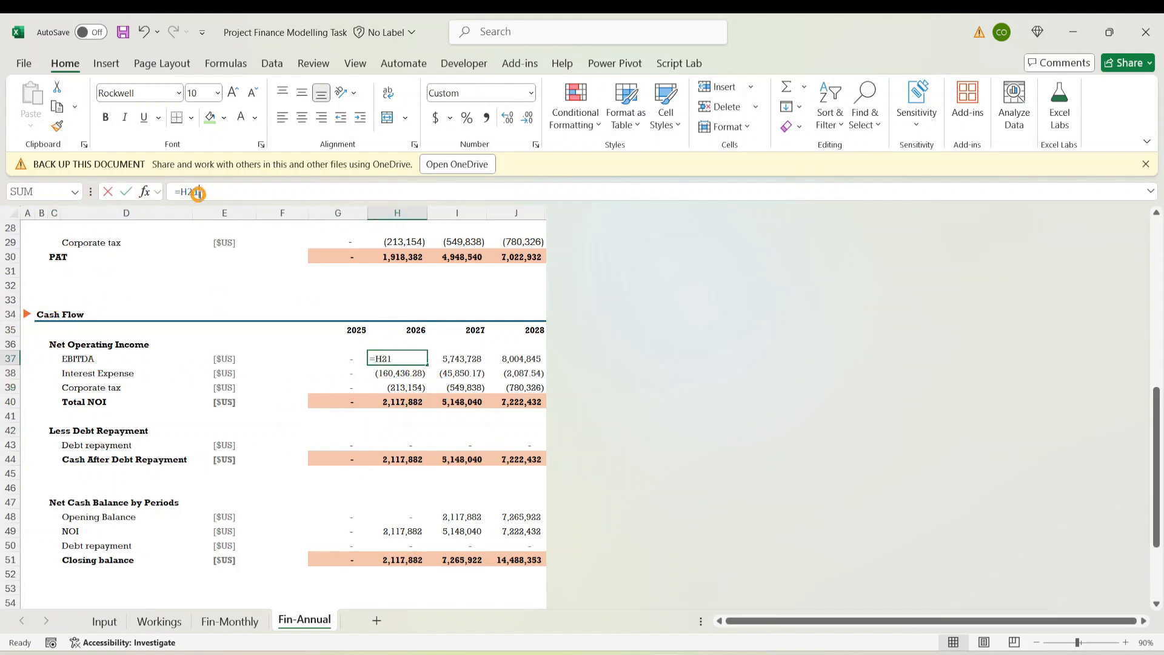
scroll(485, 394, "up", 9)
scroll(473, 408, "down", 2)
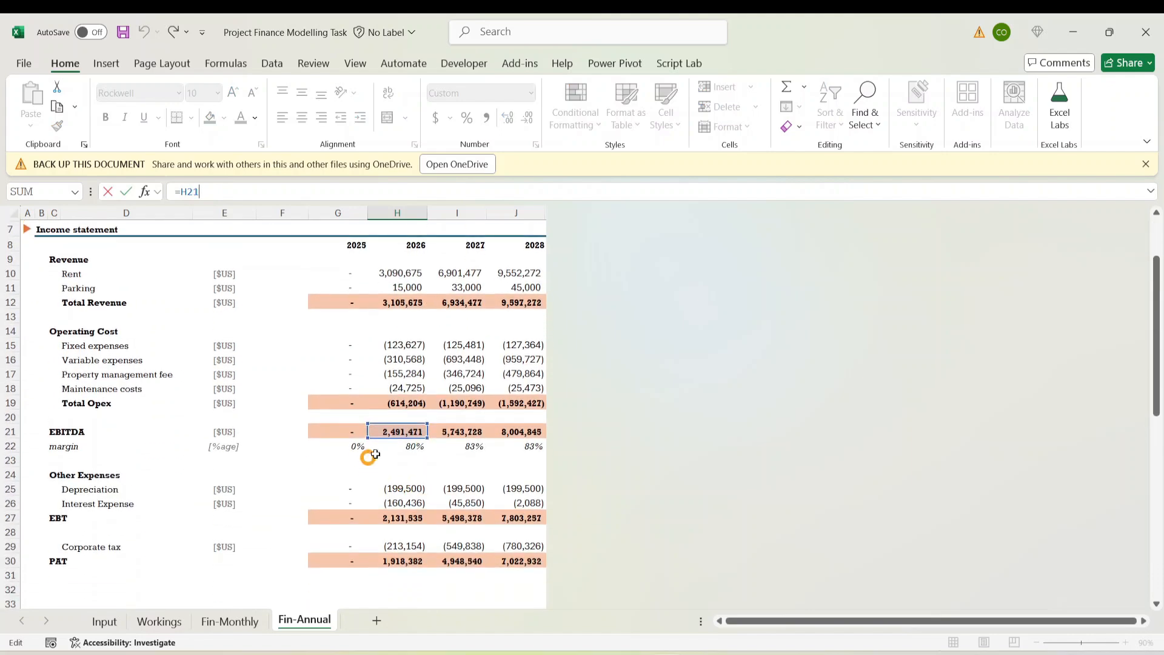
key("ctrl+Return")
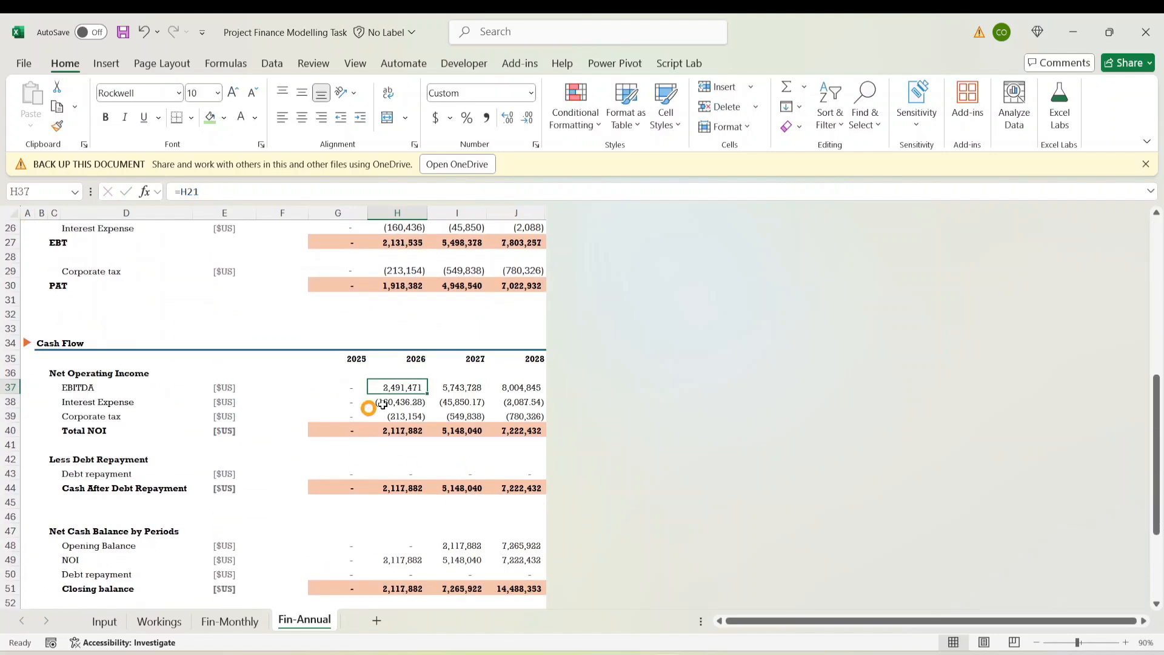
left_click(412, 419)
Trace the 2025 debt repayment in G43 to its source cell Workings!G35
left_click(337, 502)
left_click(176, 474)
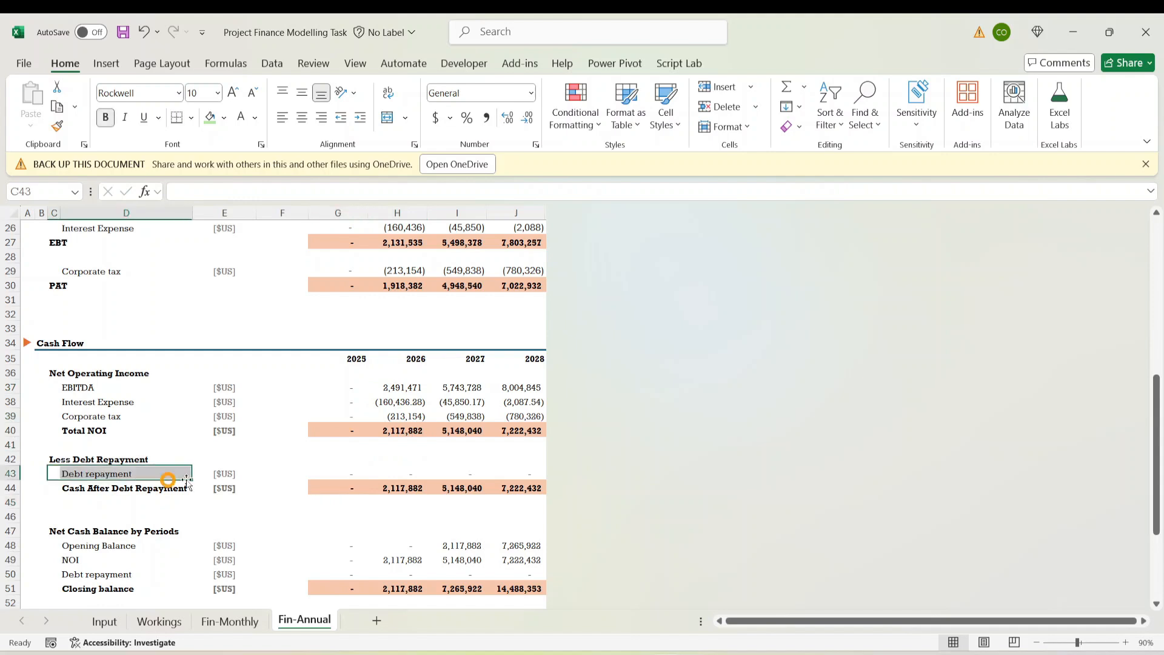
key("Right")
key("Right")
key("Right")
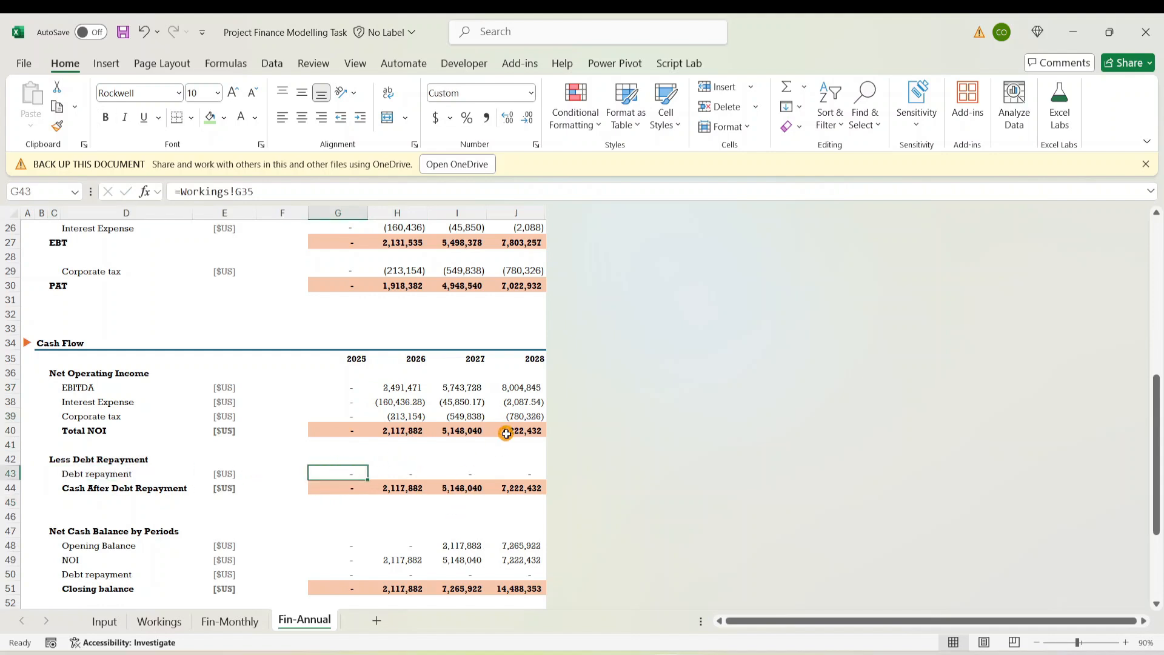
key("ctrl+[")
scroll(81, 456, "down", 1)
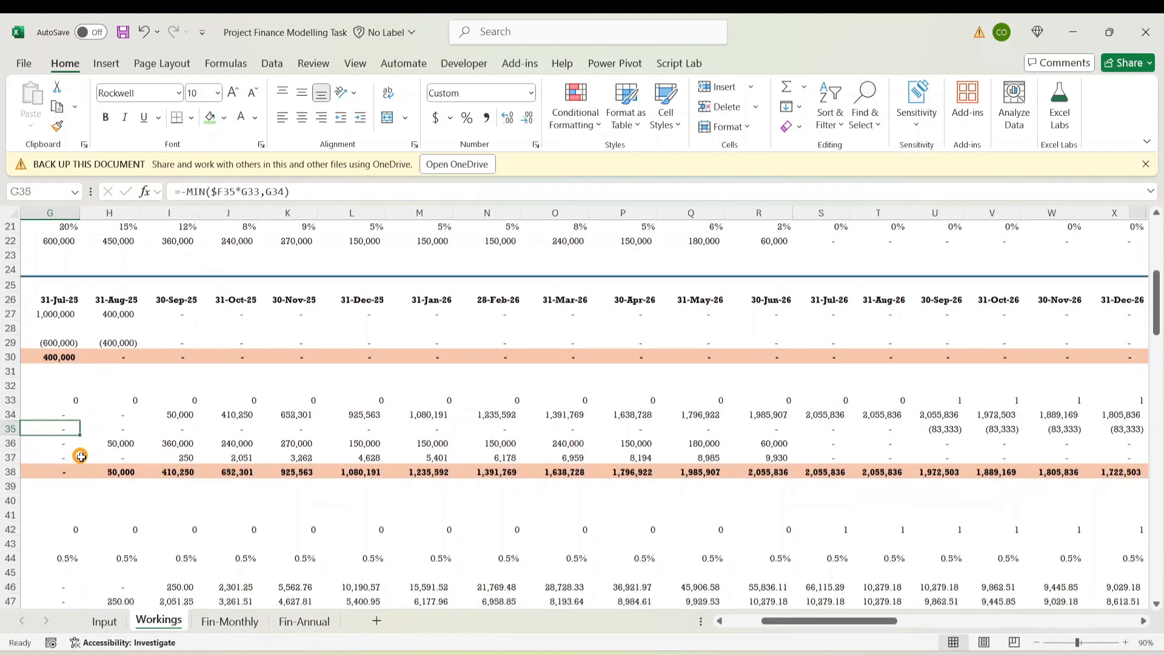
scroll(82, 456, "down", 2)
left_click_drag(831, 620, 440, 624)
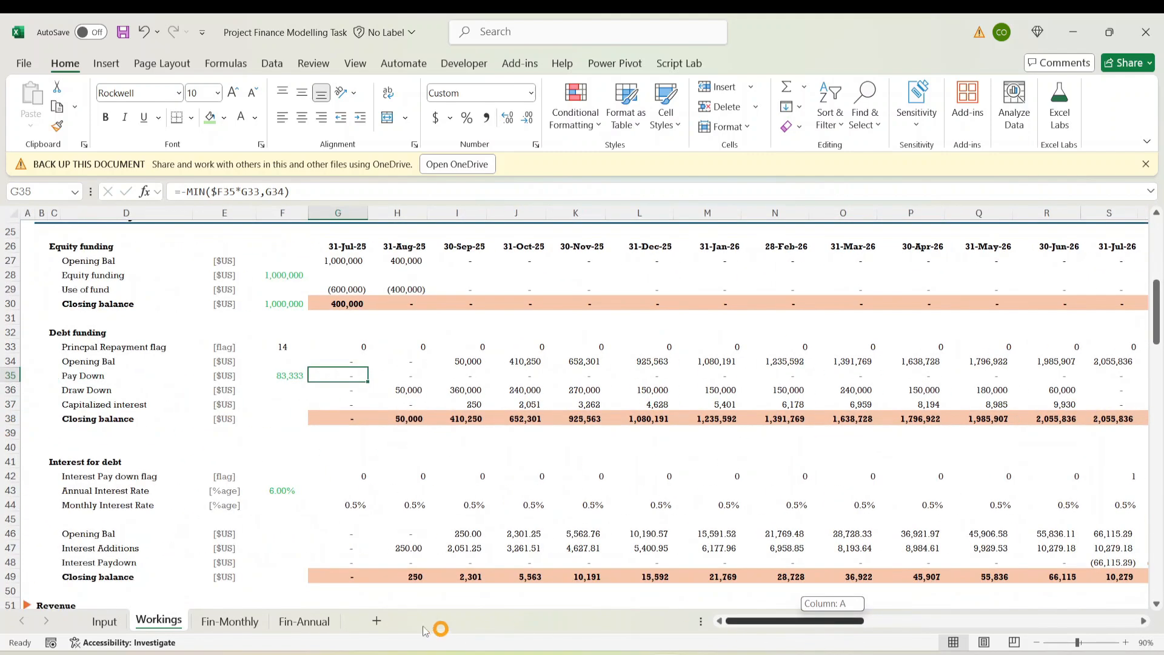
Back on Fin-Annual, select the 2025–2028 Corporate tax values G29:J29
left_click(301, 621)
left_click(457, 449)
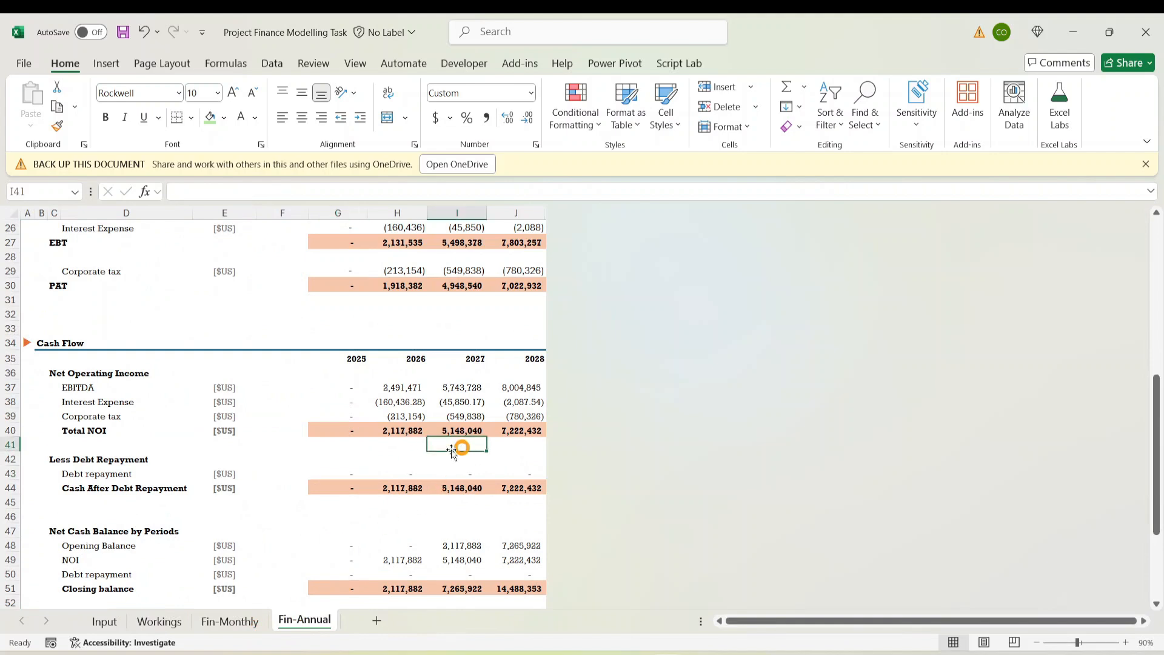
left_click(348, 472)
left_click(381, 394)
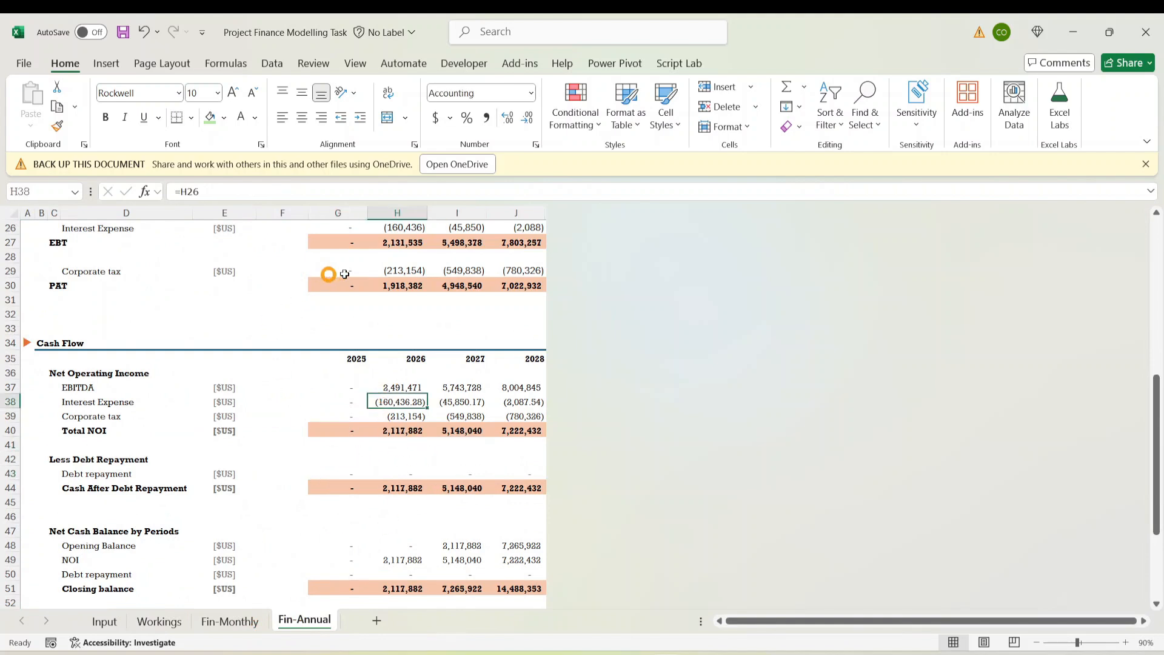
left_click(330, 272)
key("shift+Right")
key("shift+Right")
key("shift+Right")
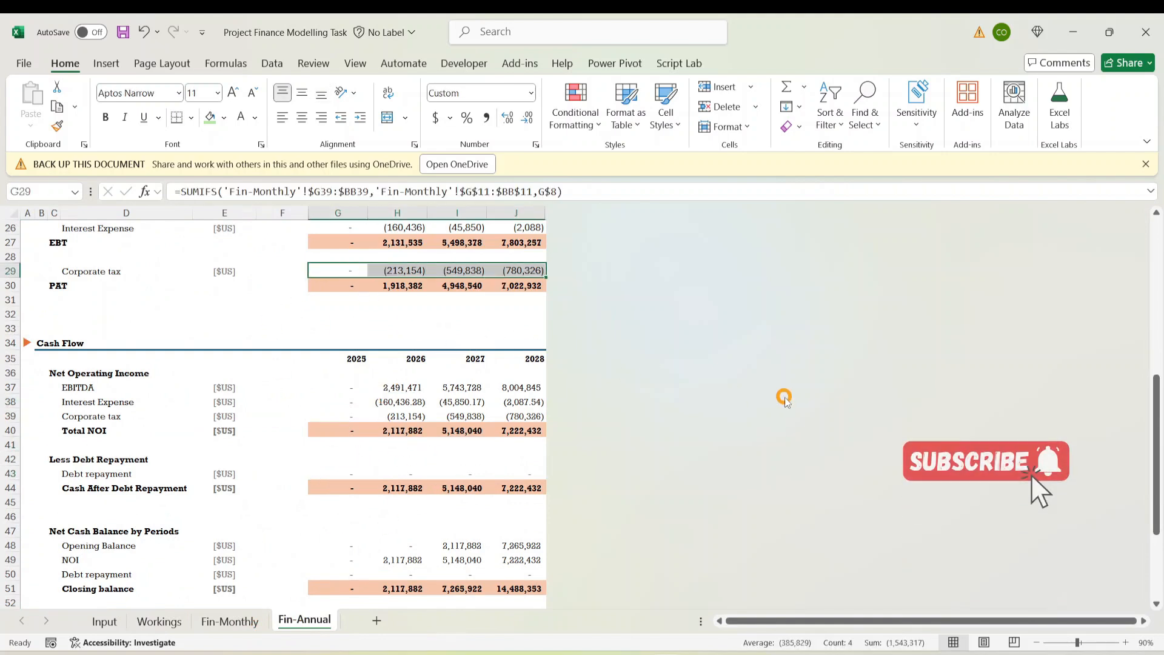
Copy the corporate tax SUMIFS formulas and paste them into the Debt repayment row G43:J43
key("ctrl+c")
key("Down")
key("Down")
key("Down")
key("Down")
key("Down")
key("Down")
key("Down")
key("Down")
key("Down")
key("Down")
key("Down")
key("Down")
key("Down")
key("Down")
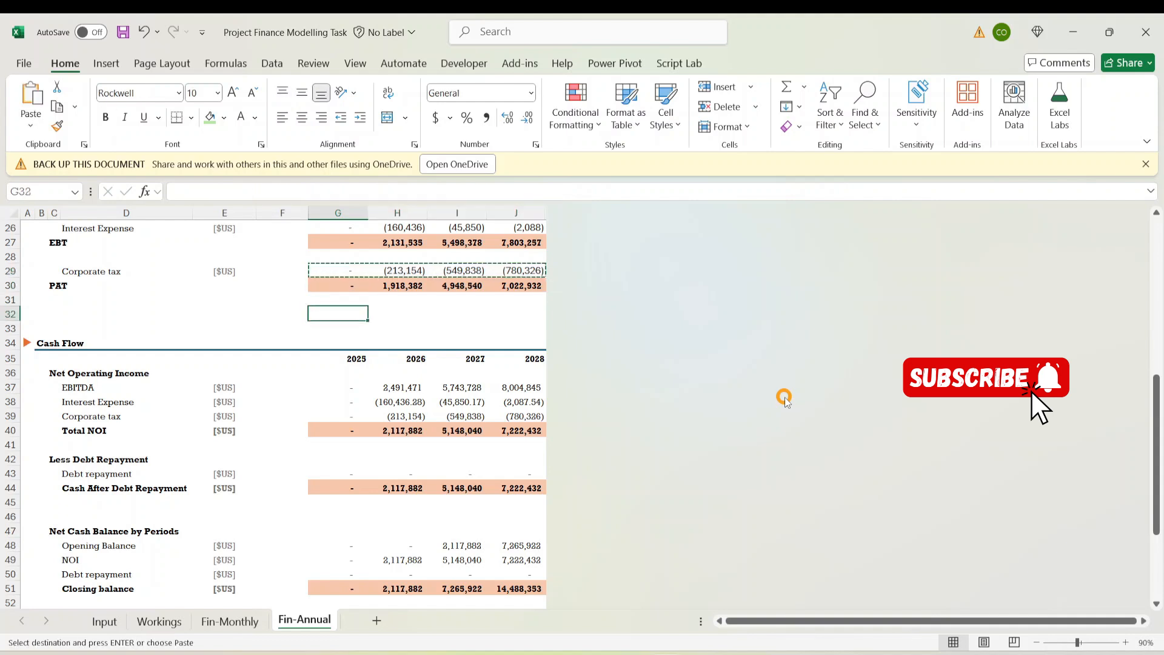
key("Up")
key("Down")
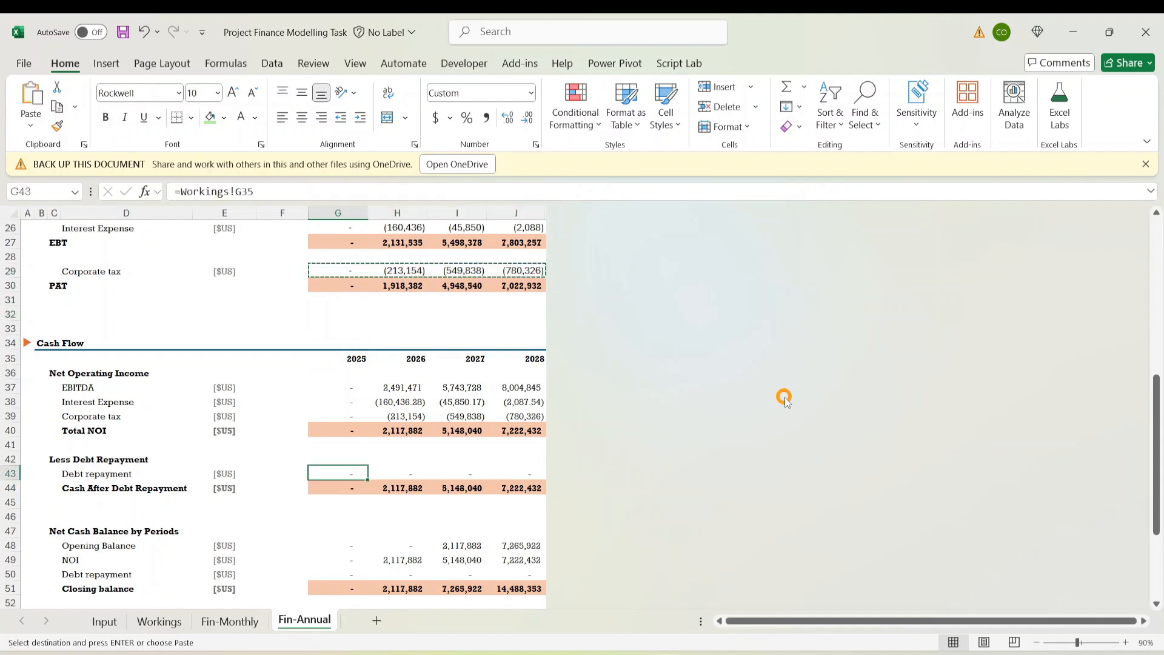
key("ctrl+v")
key("Down")
key("Down")
key("Down")
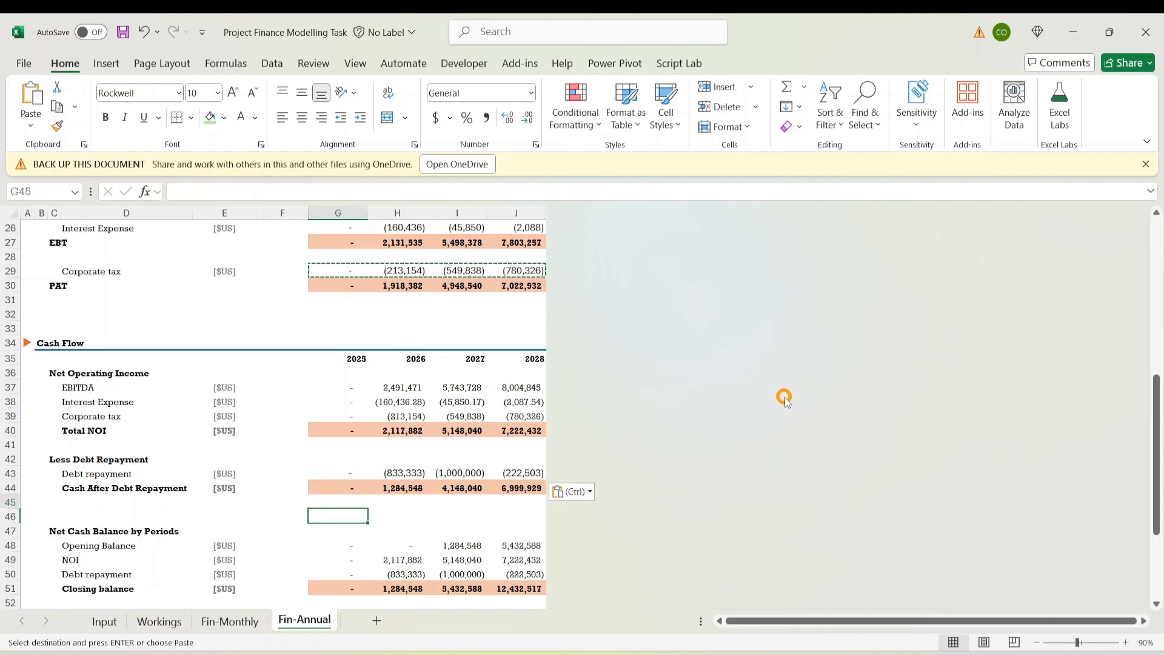
key("Up")
key("Up")
key("Right")
key("Up")
key("Left")
key("Left")
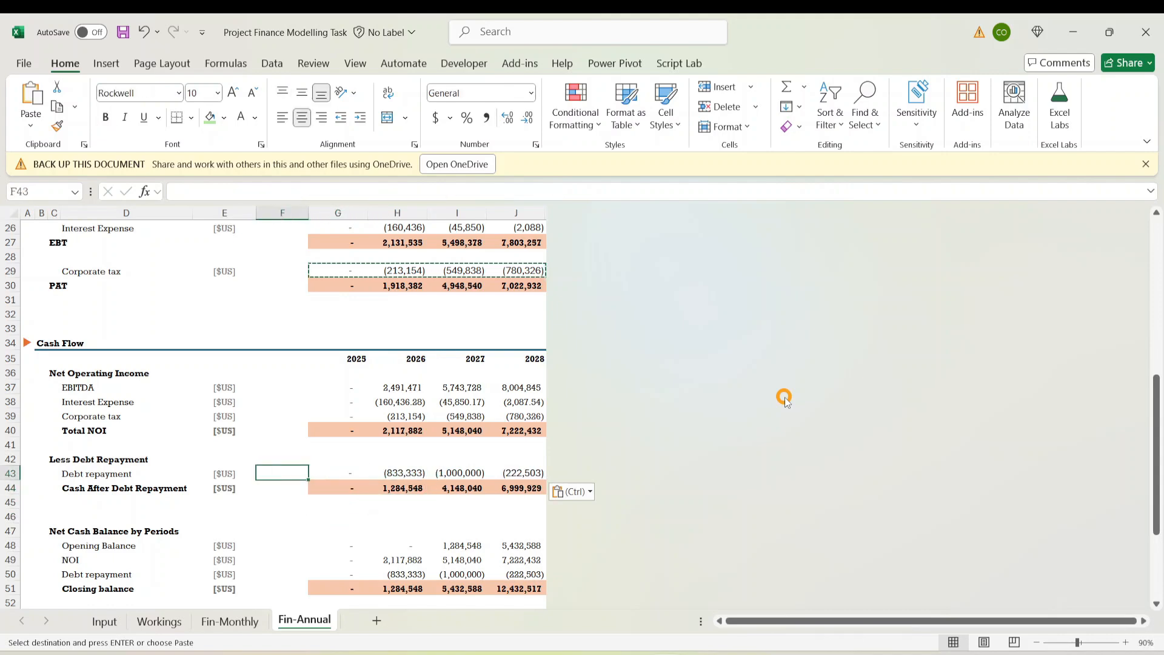
key("Right")
key("Right")
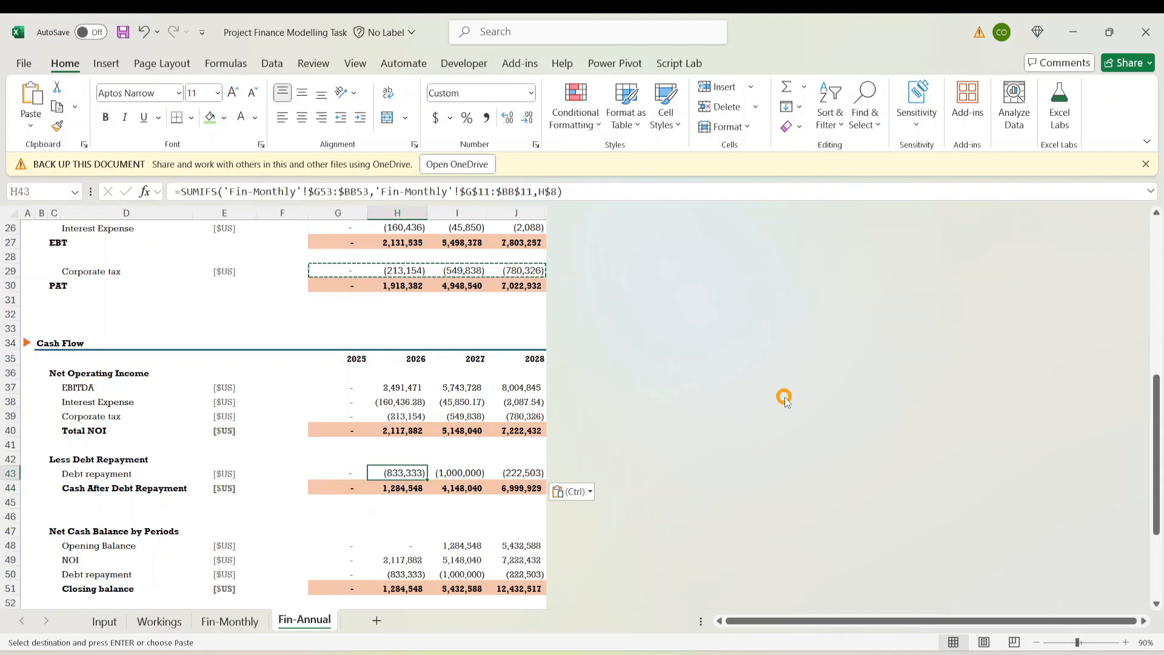
Check the 2026–2028 debt repayment totals (833,333), (1,000,000) and (222,503) against Fin-Monthly
key("ctrl+Page_Up")
left_click_drag(842, 621, 675, 622)
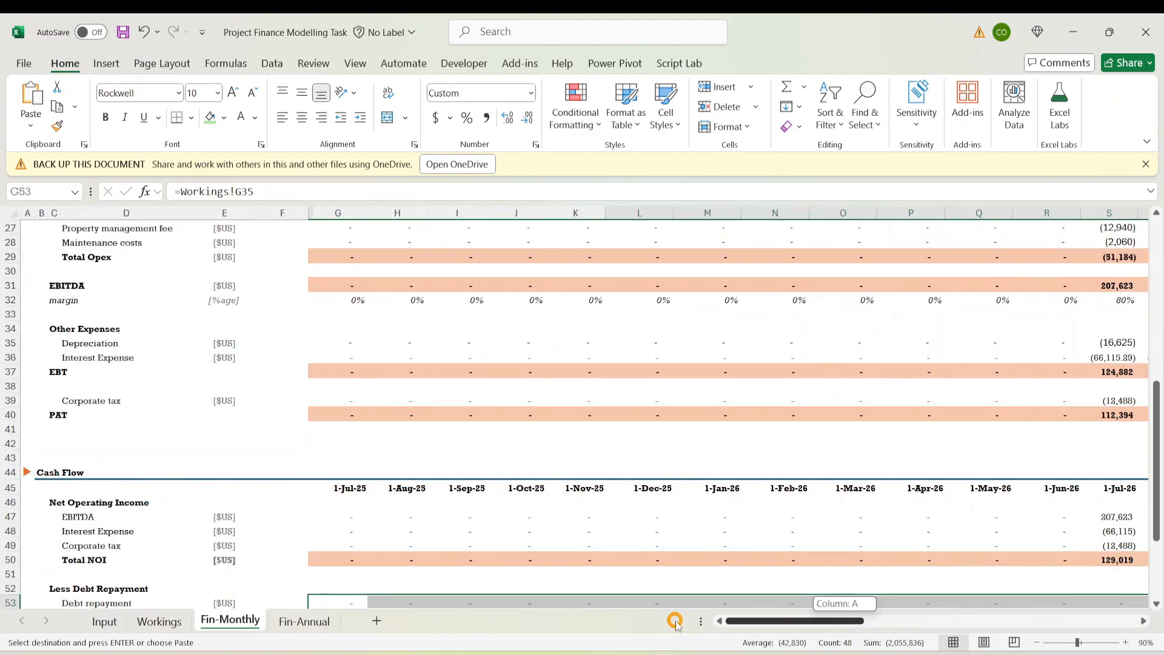
scroll(570, 493, "down", 2)
left_click_drag(813, 622, 264, 632)
left_click(303, 621)
left_click(400, 474)
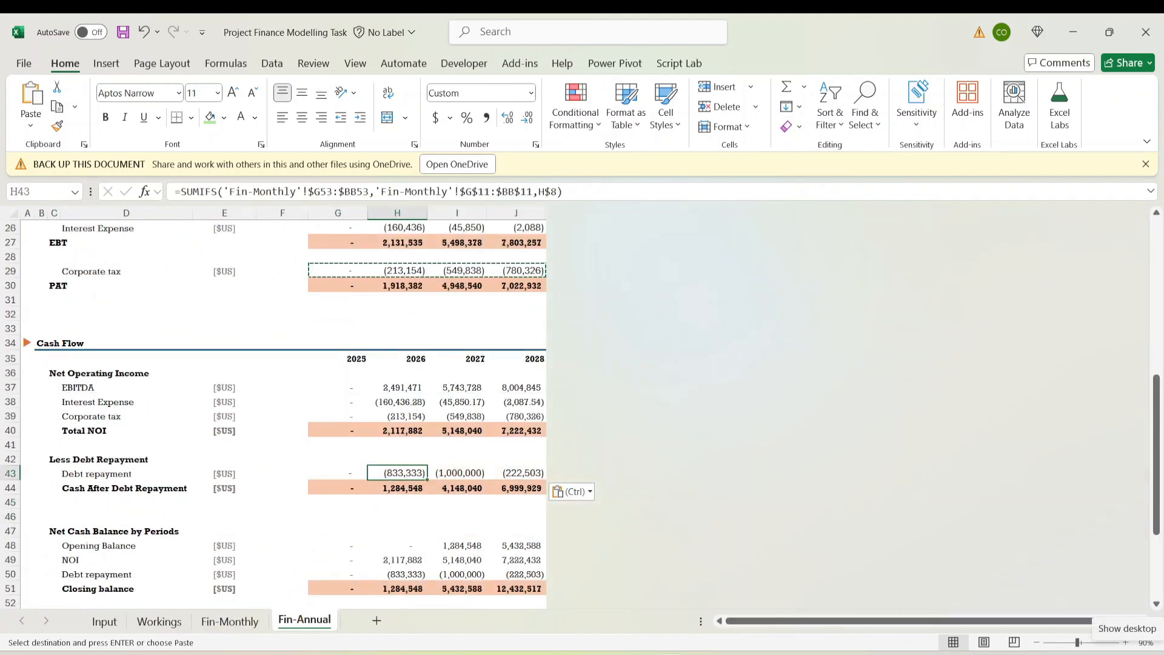
key("Right")
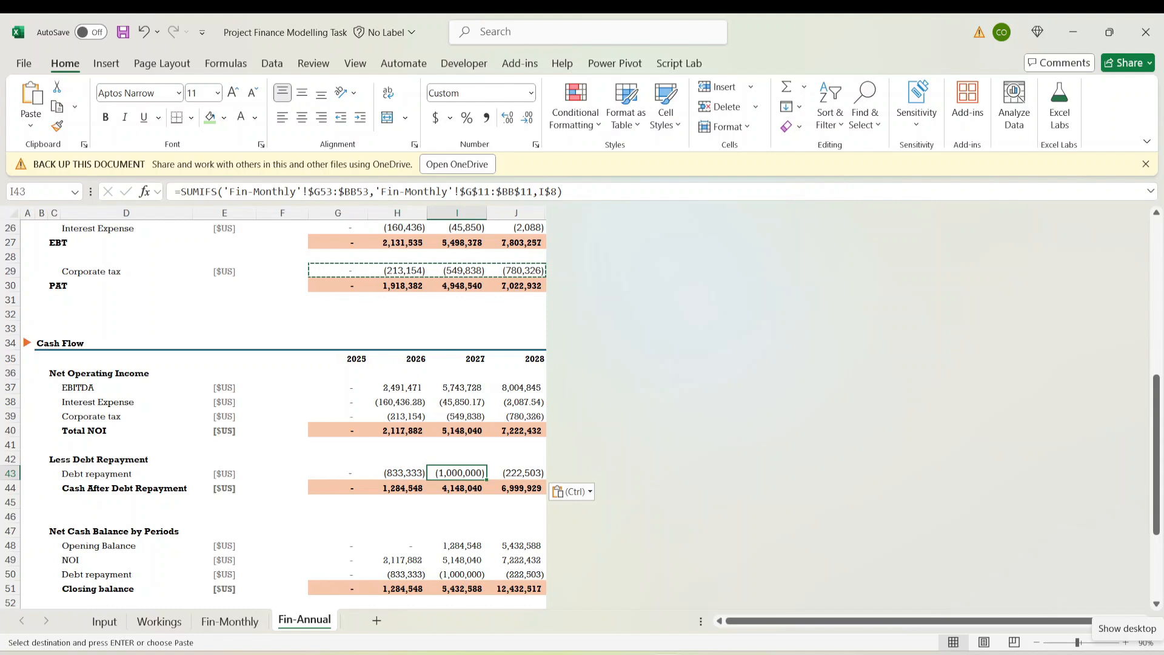
key("Right")
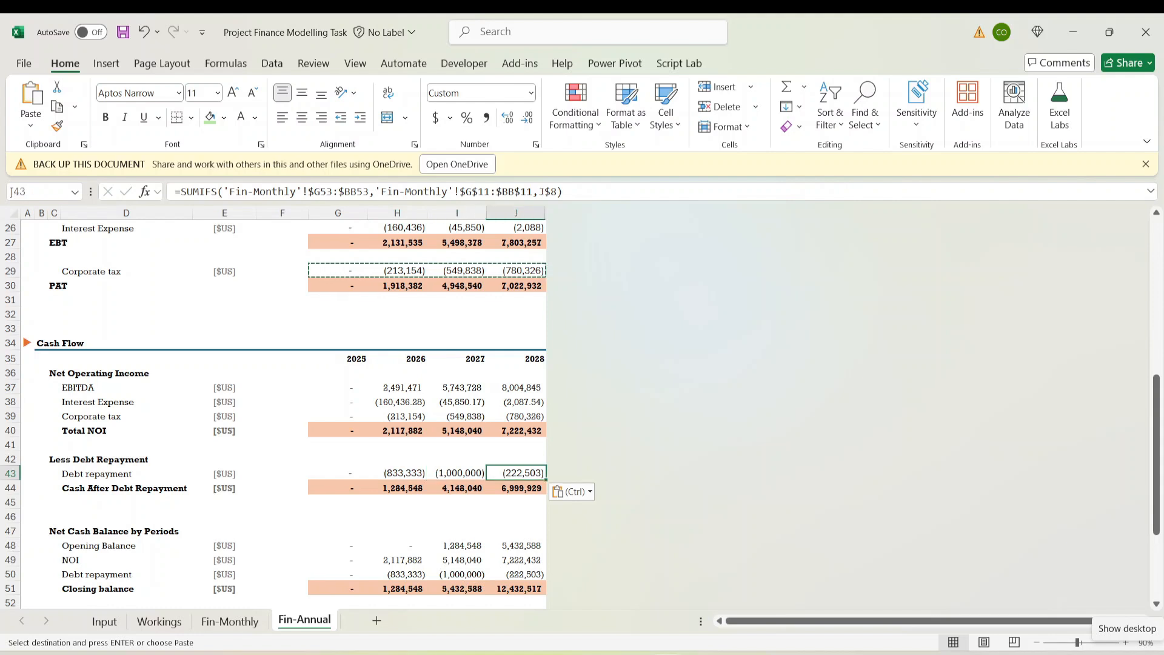
Review the cash after debt repayment formulas across 2025–2028
key("Down")
key("Left")
key("Left")
key("Left")
key("shift+Right")
key("shift+Right")
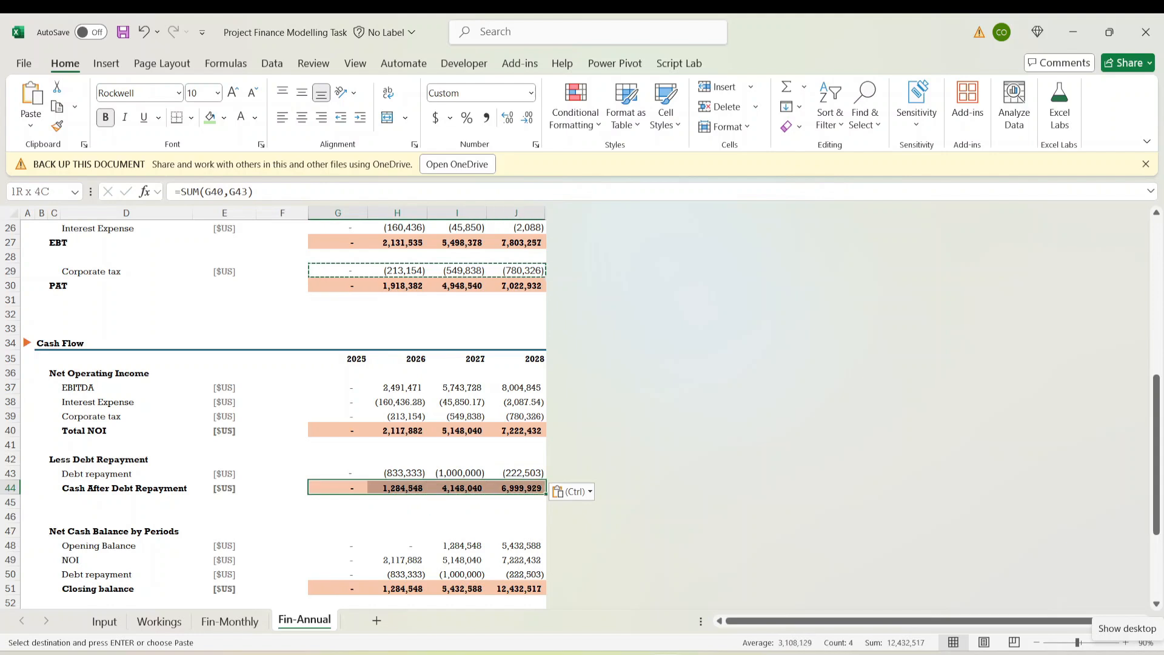
key("Right")
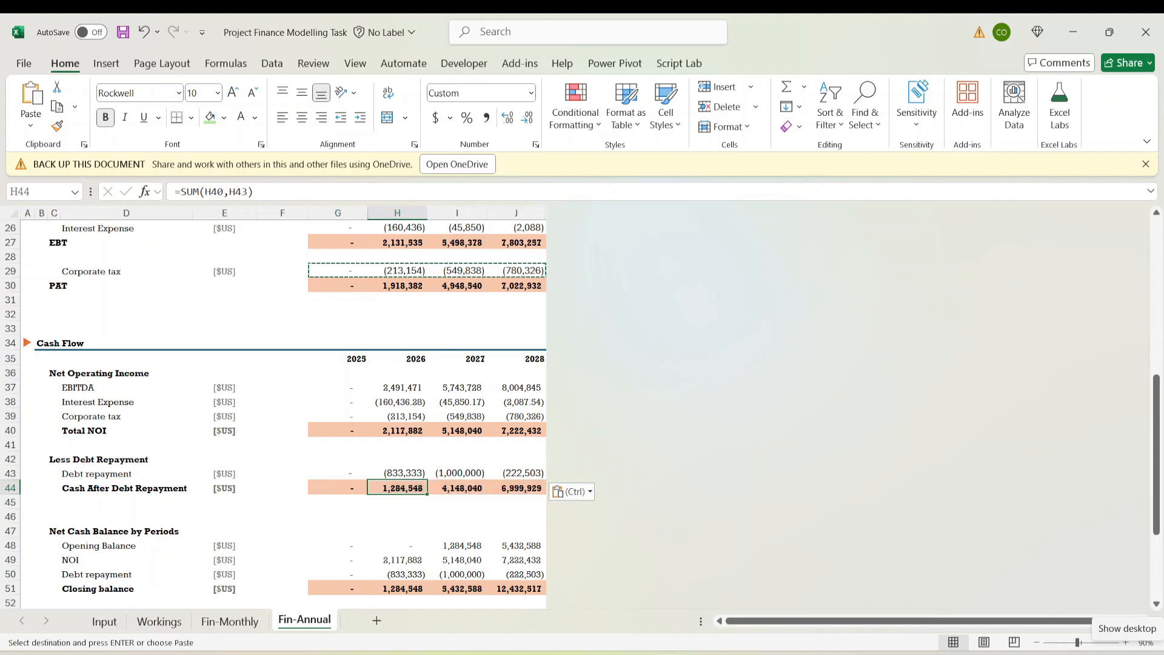
key("Right")
key("Right")
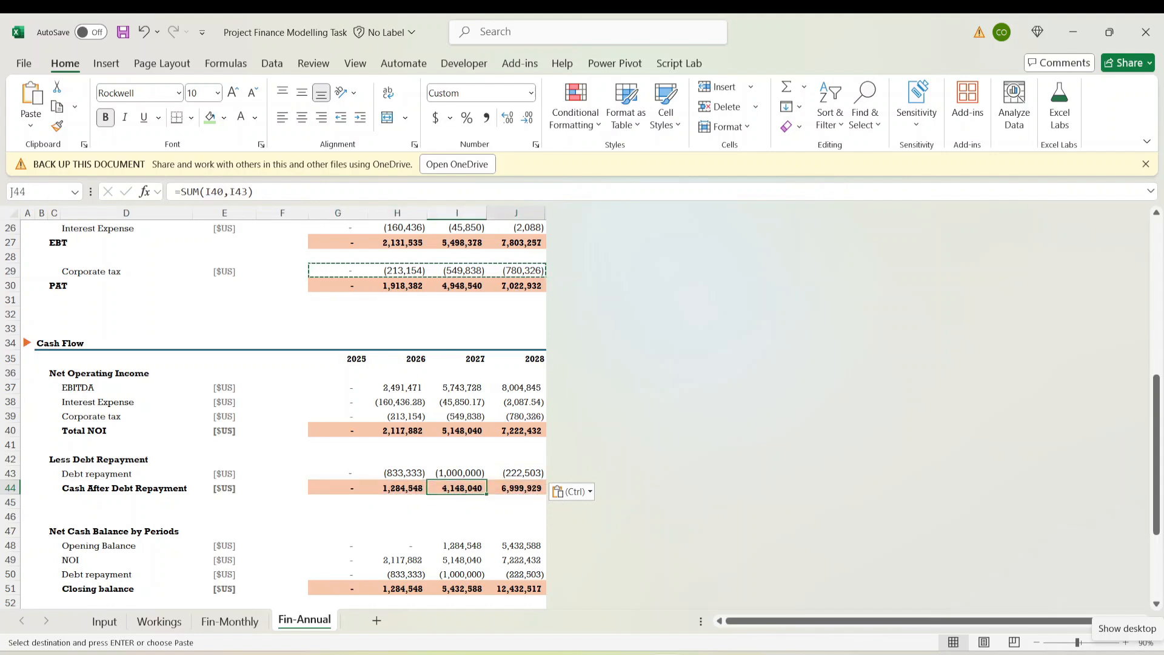
key("Up")
key("Up")
key("Left")
key("Left")
key("Down")
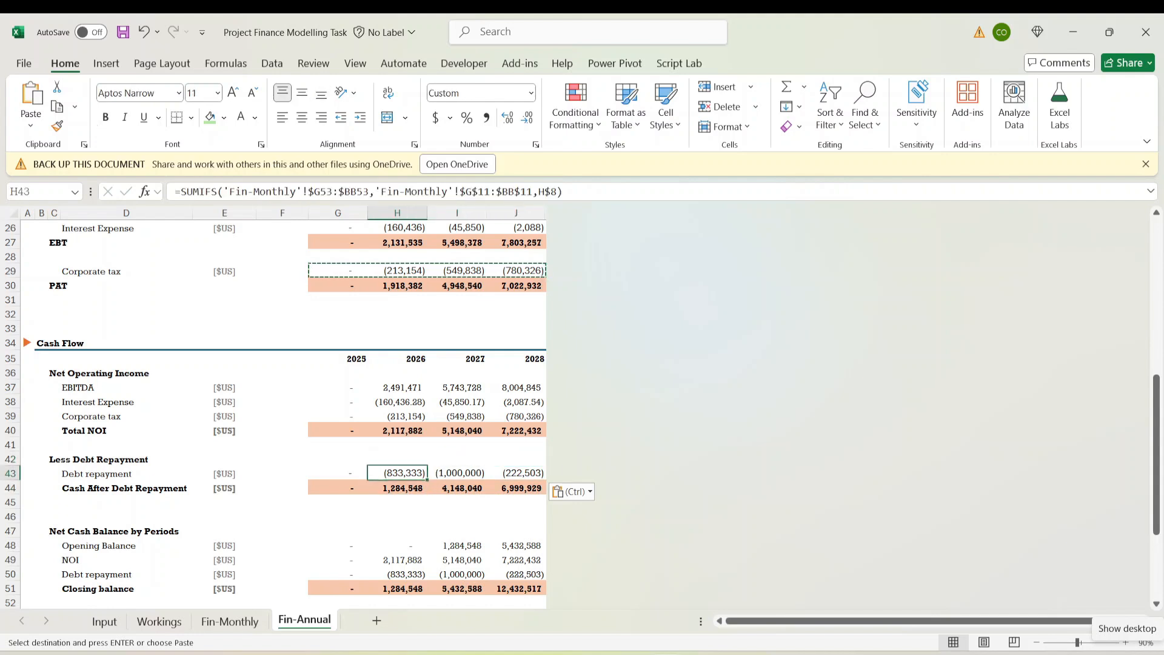
key("Down")
key("Down")
key("Down")
key("Down")
key("Down")
key("Down")
key("Up")
key("Up")
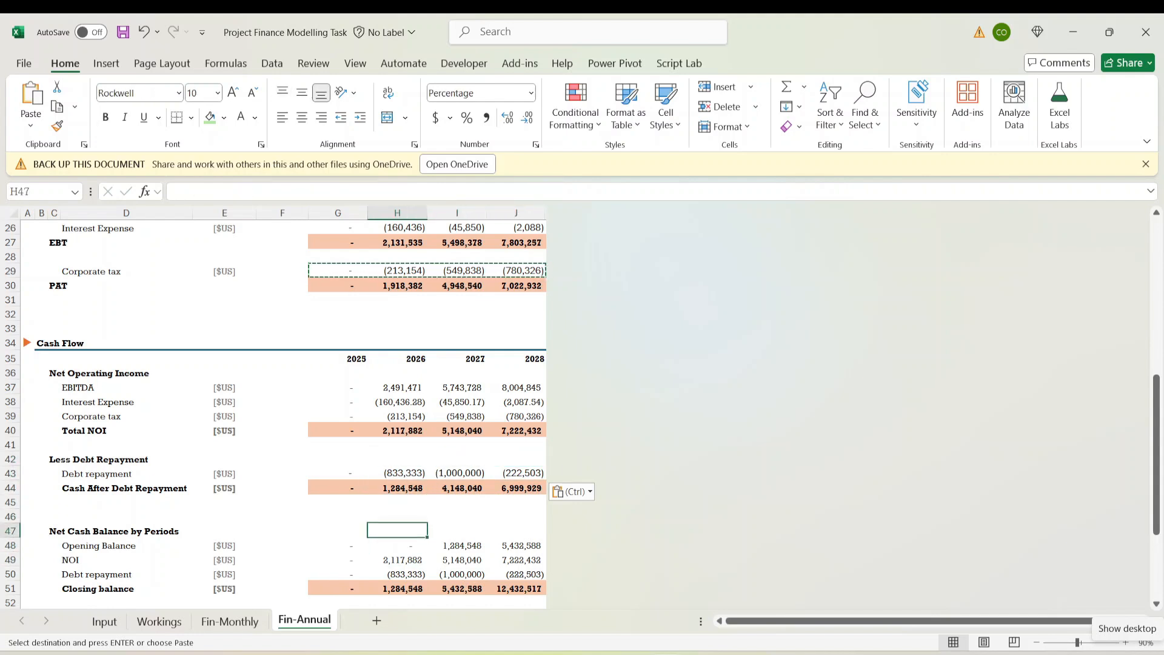
key("Down")
key("Down")
key("Down")
key("Up")
key("Up")
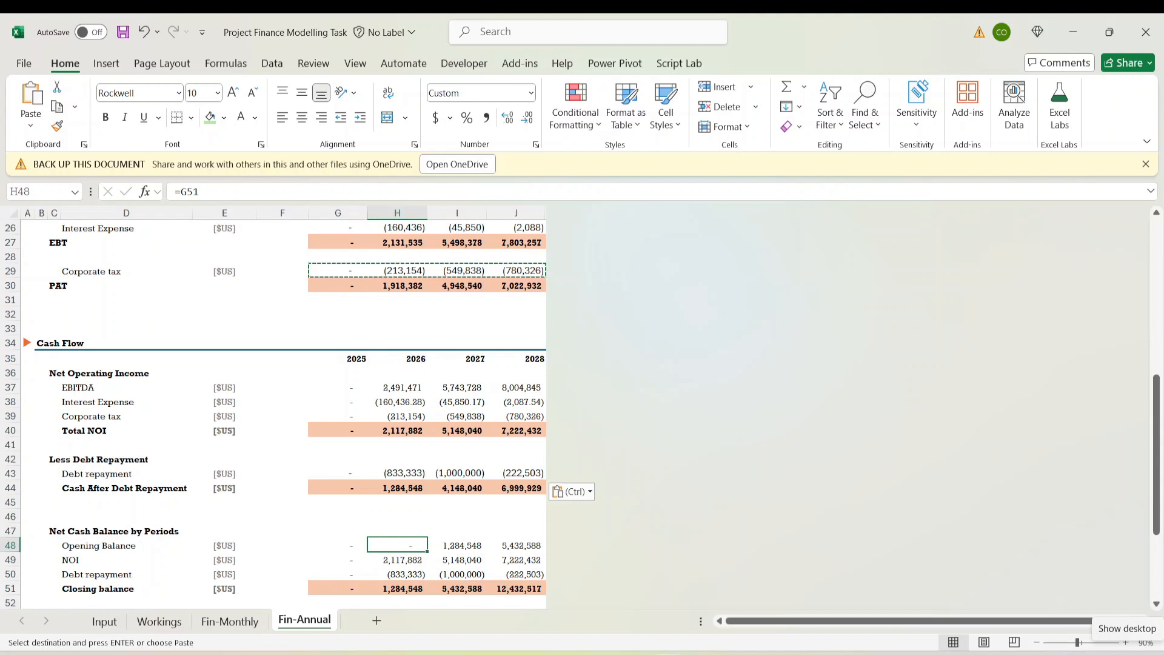
key("Left")
key("Left")
key("Left")
key("Left")
key("Left")
key("Down")
key("Right")
key("Right")
key("Right")
key("Right")
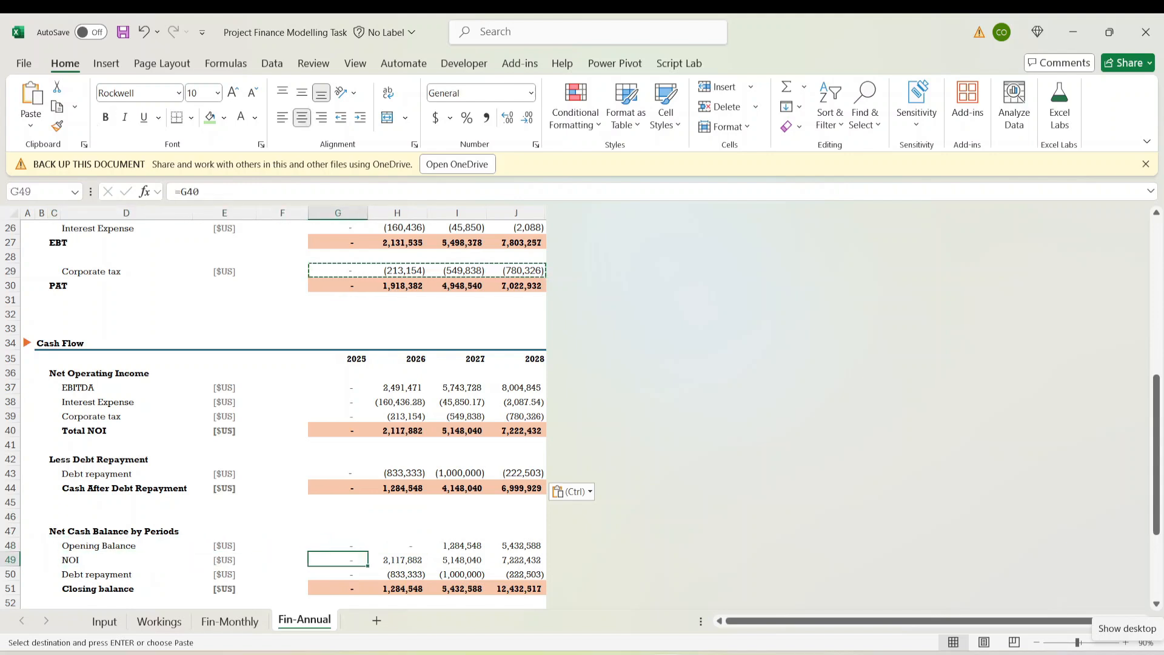
key("Up")
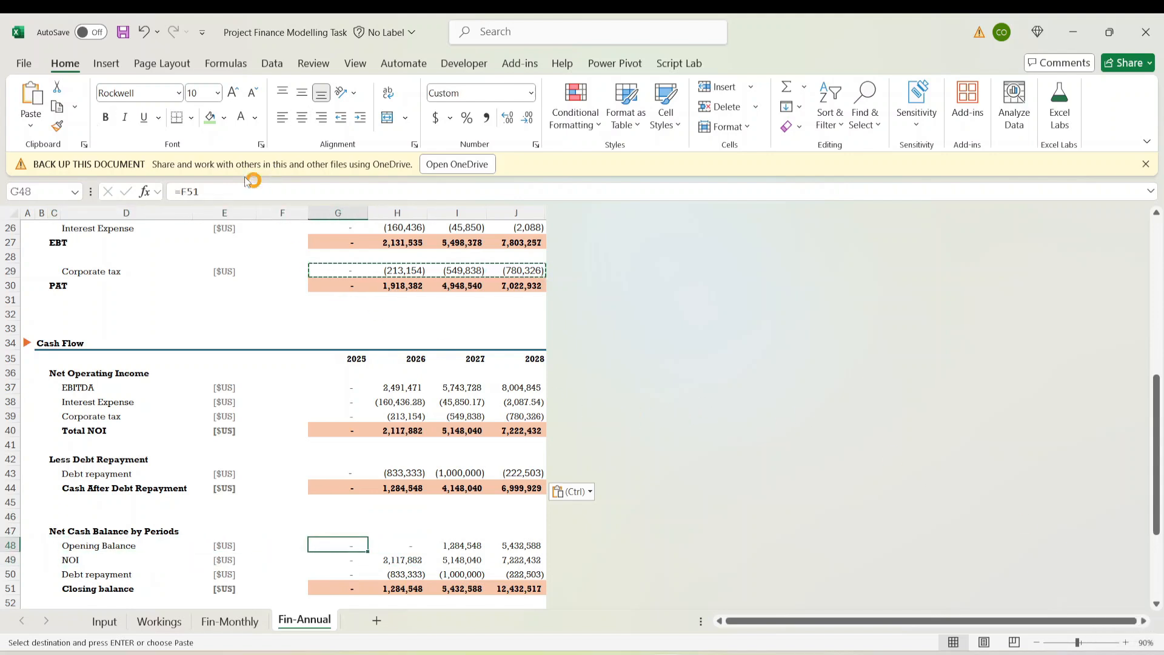
key("Escape")
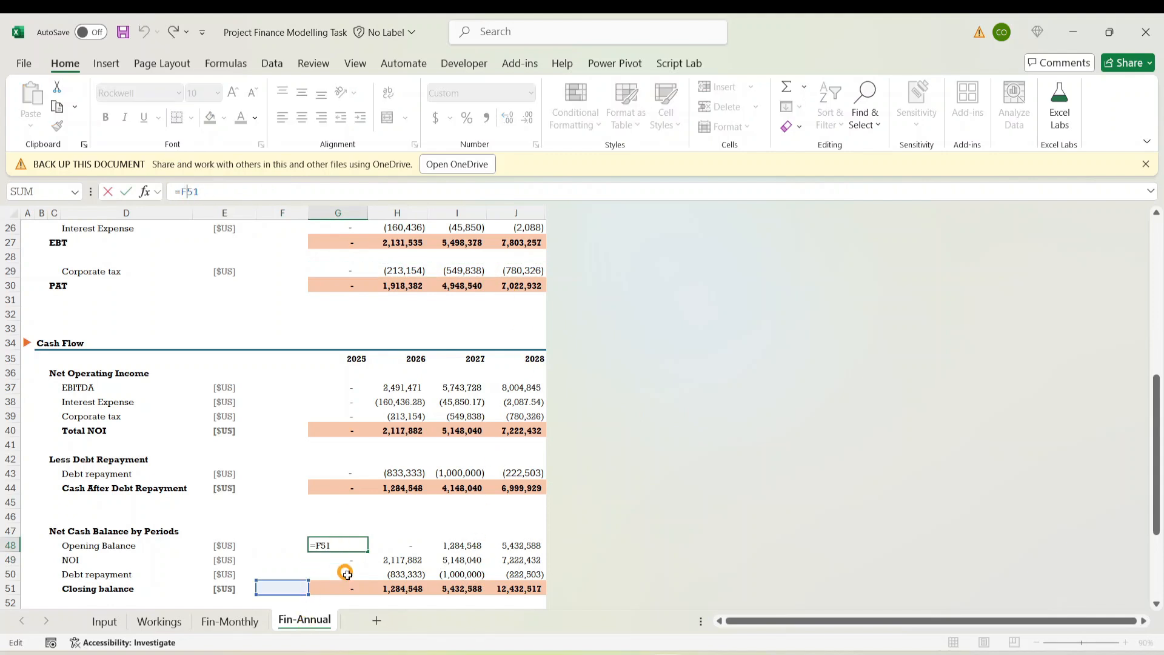
left_click(350, 559)
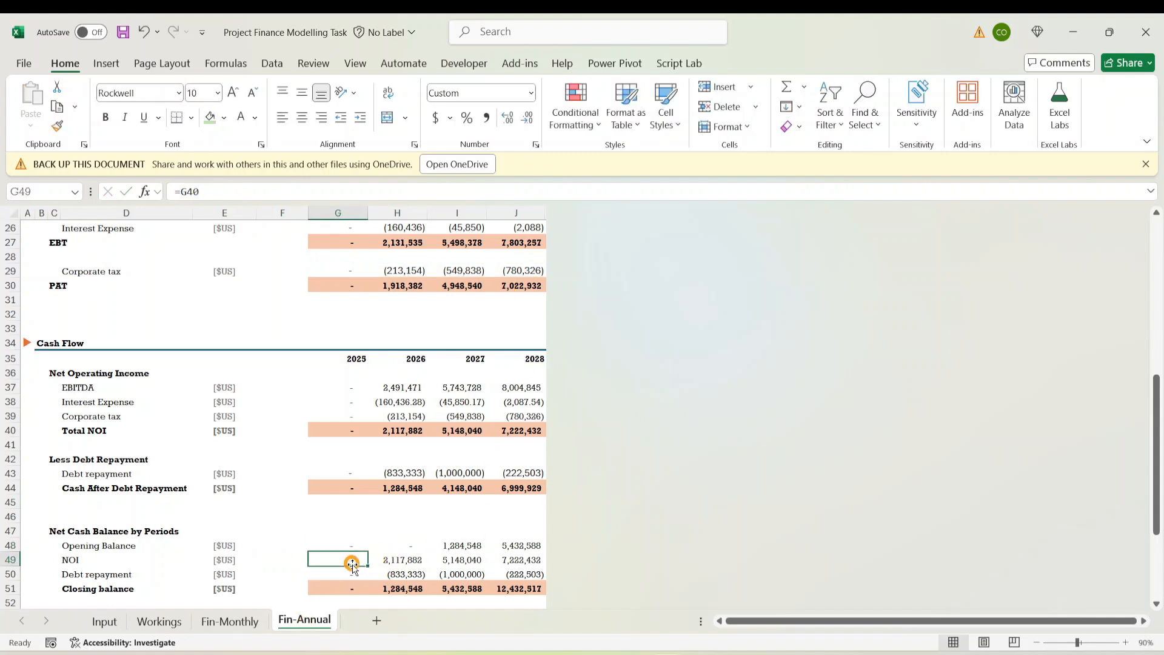
left_click(185, 191)
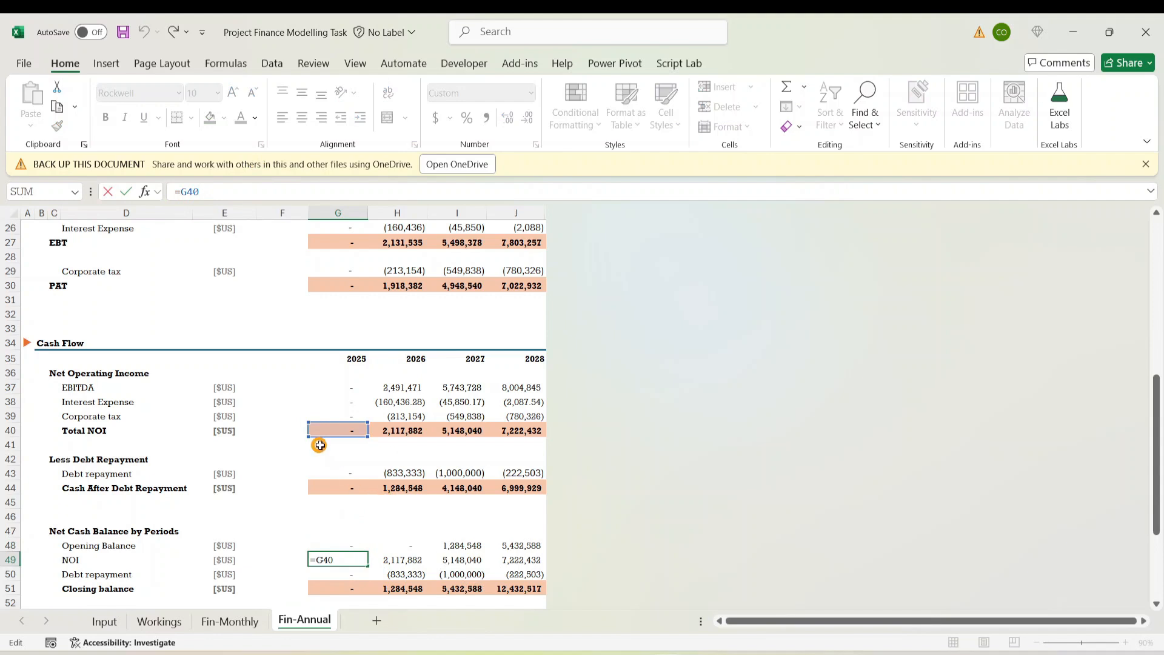
left_click(402, 556)
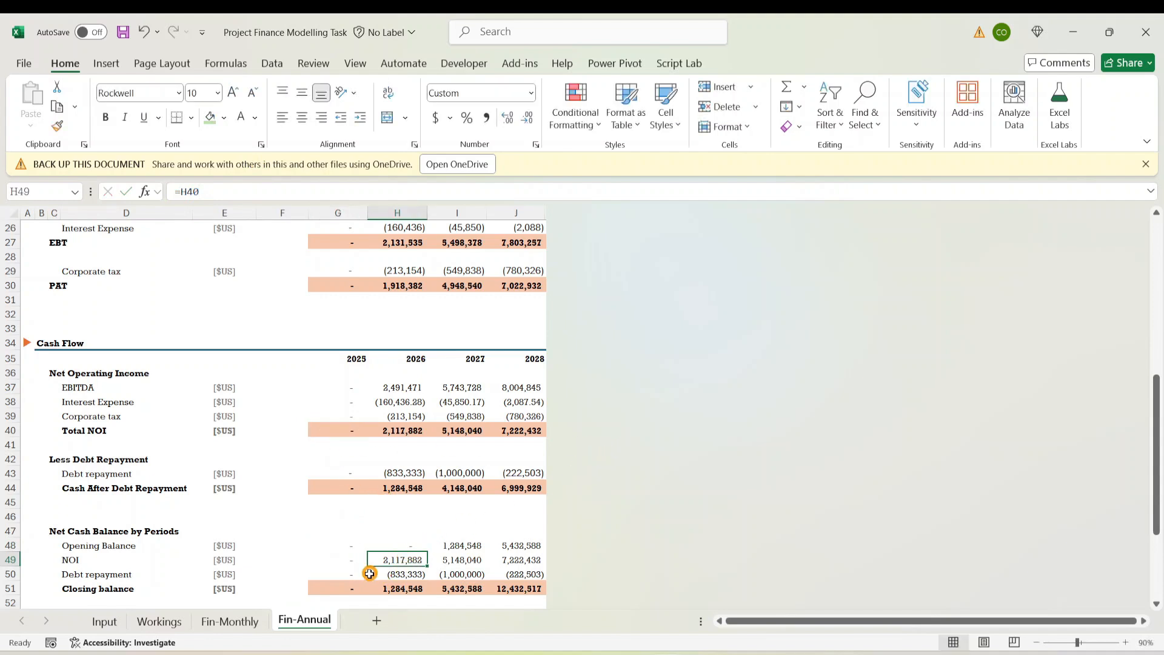
left_click(363, 574)
left_click(192, 191)
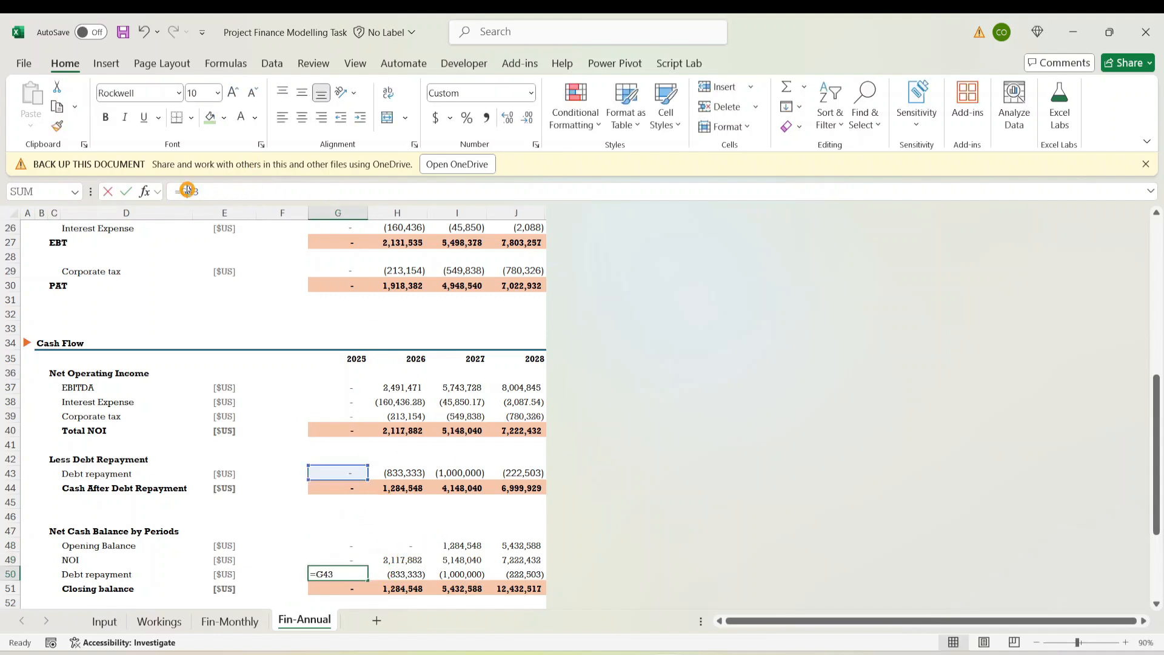
left_click(503, 593)
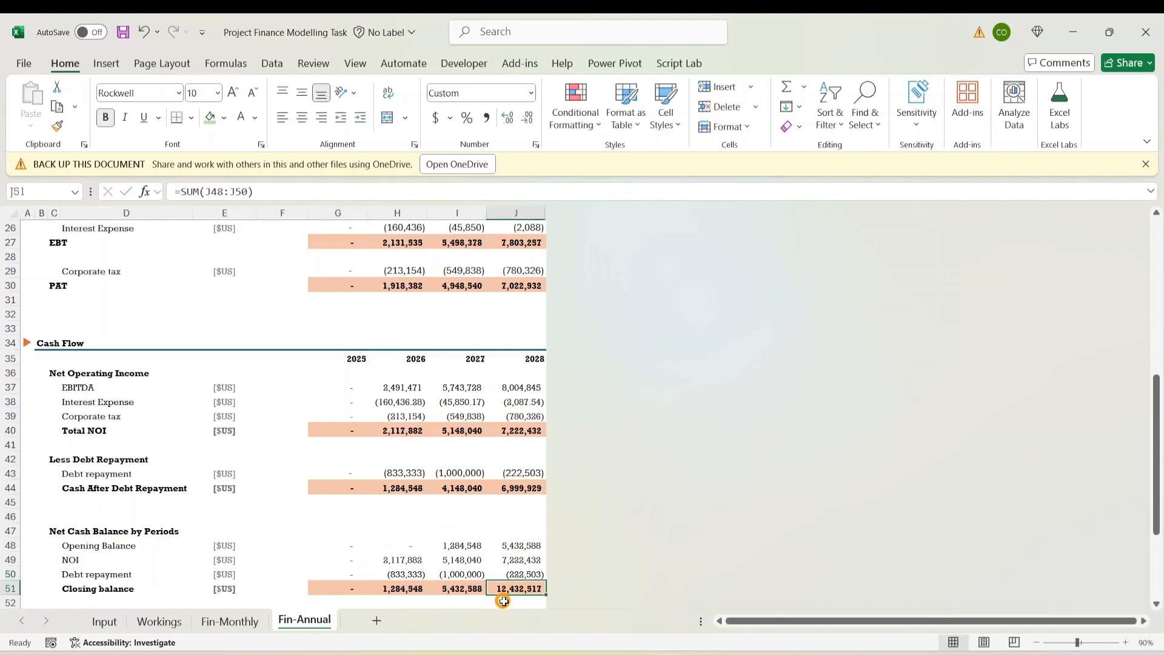
left_click(231, 620)
scroll(790, 621, "right", 10)
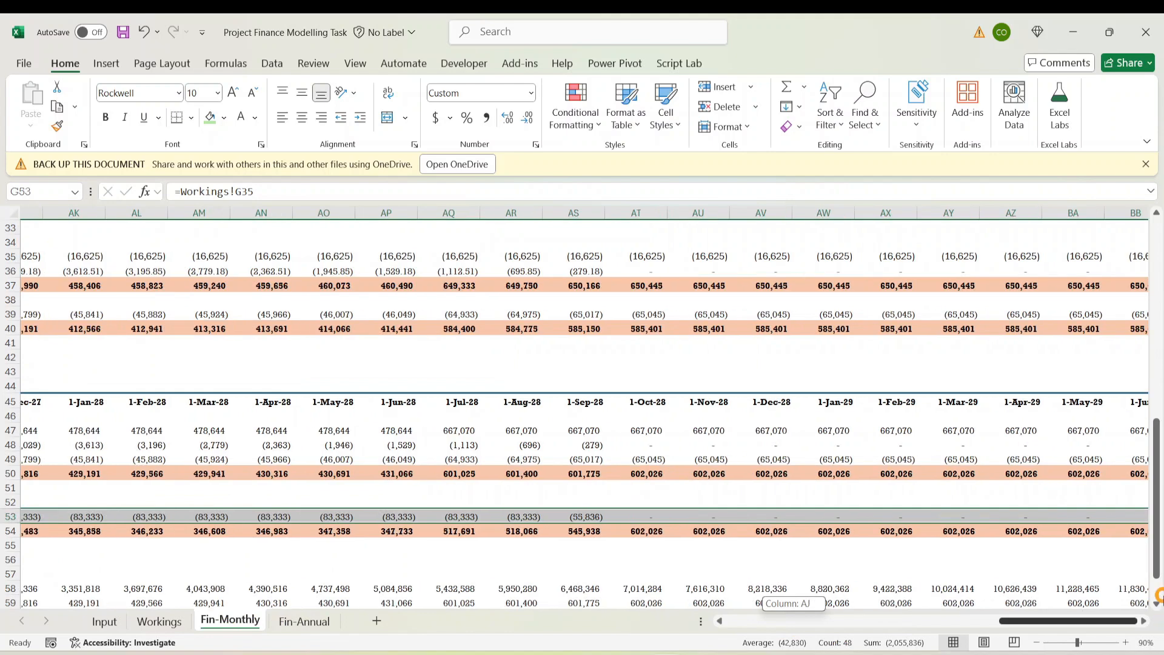
scroll(987, 507, "down", 6)
scroll(1073, 537, "up", 3)
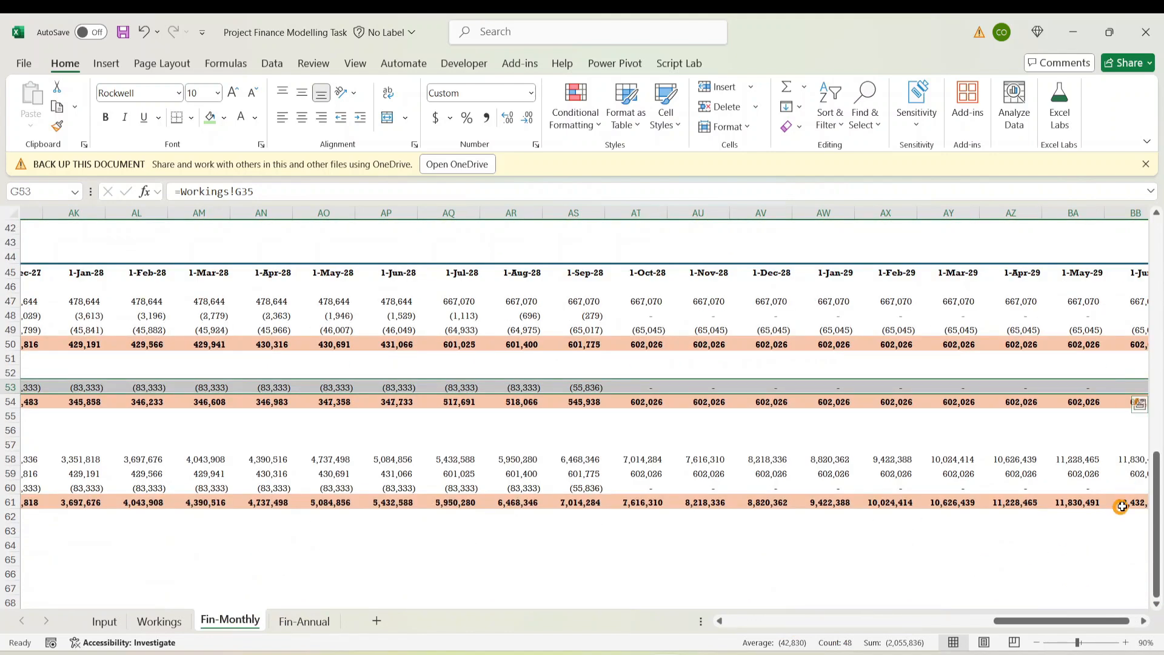
left_click(1121, 502)
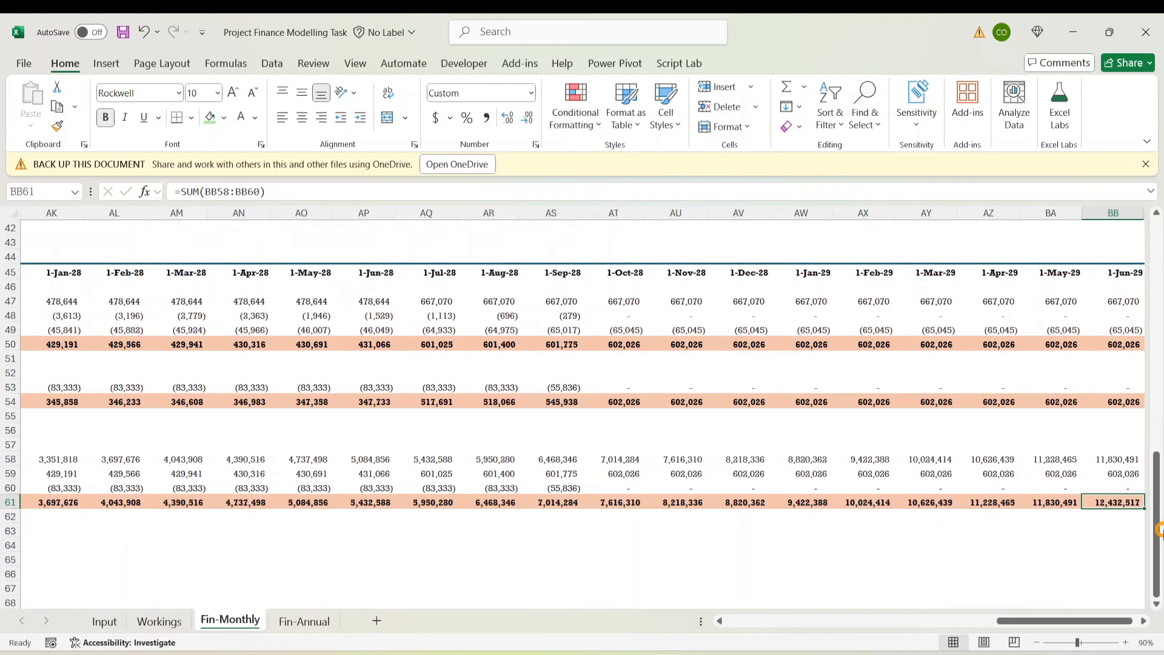
key("Down")
key("Up")
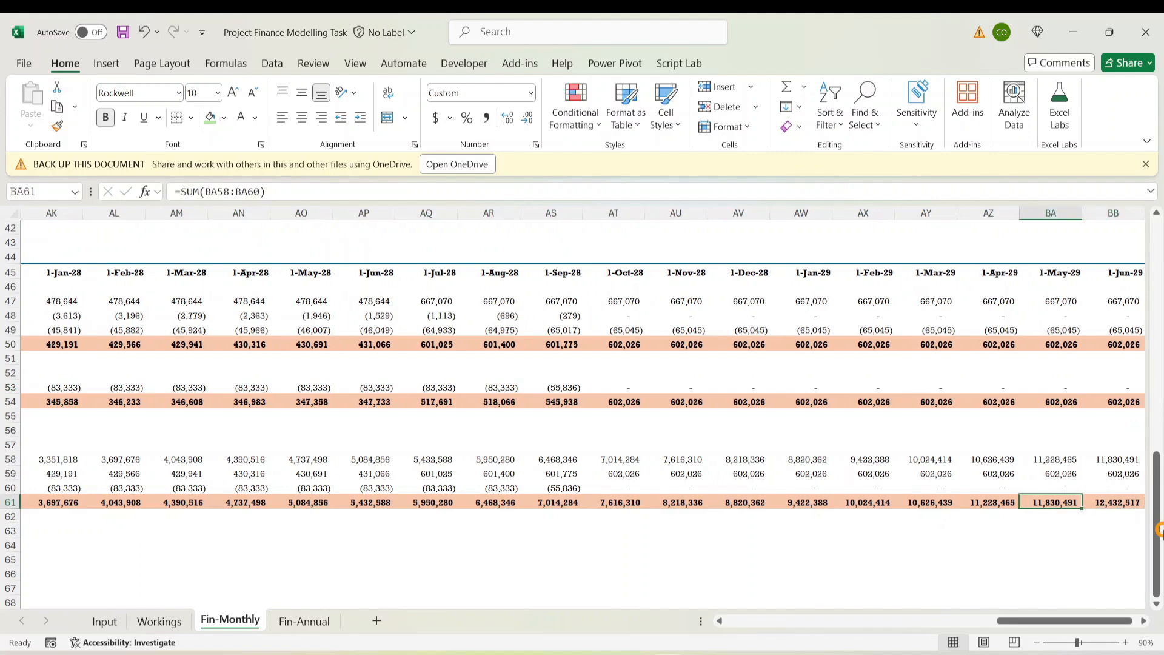
Inspect the 2027 and 2028 closing balances on Fin-Annual, reaching 12,432,517 in 2028
left_click(304, 620)
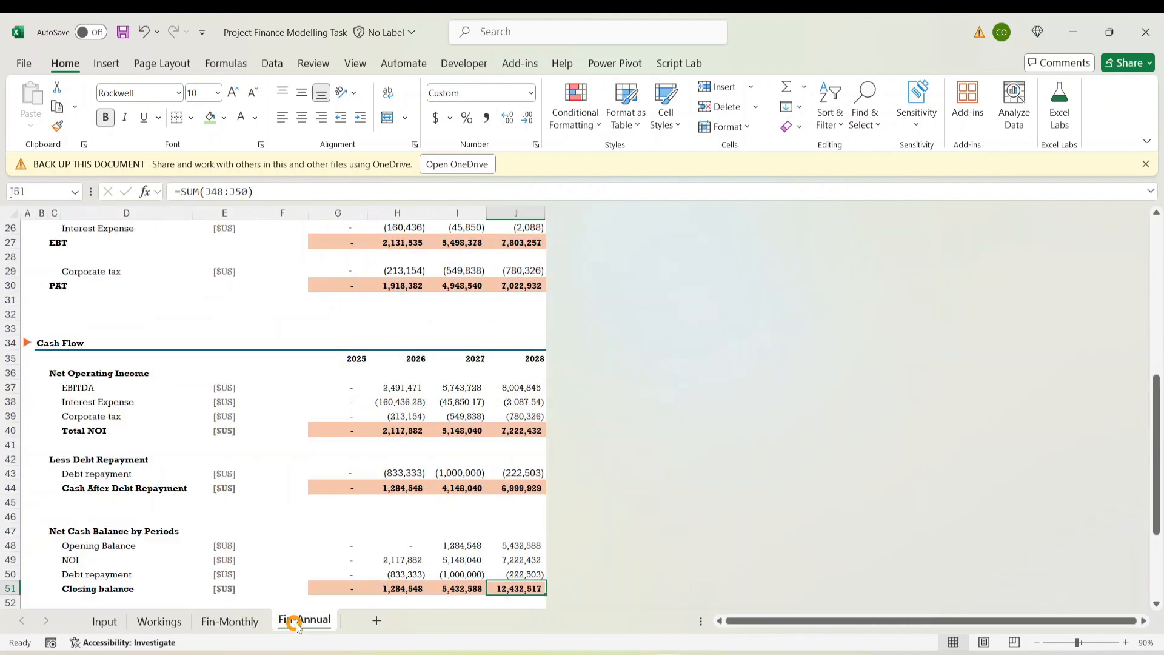
left_click(276, 512)
scroll(448, 511, "down", 5)
scroll(503, 412, "up", 3)
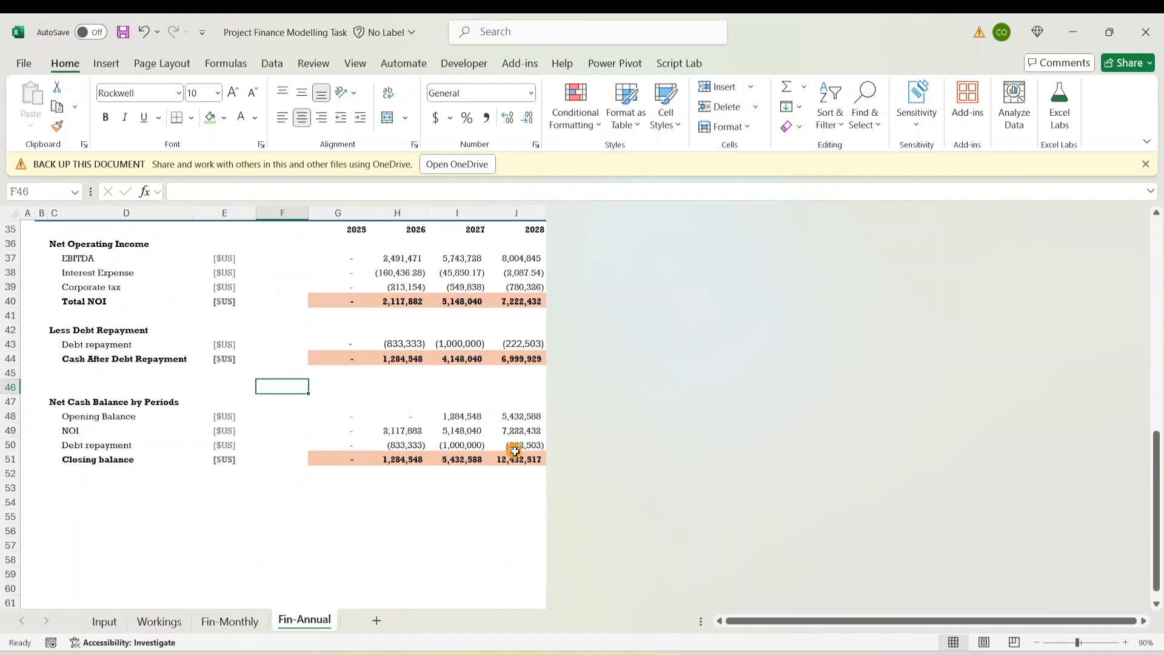
left_click(516, 460)
key("Down")
left_click(458, 459)
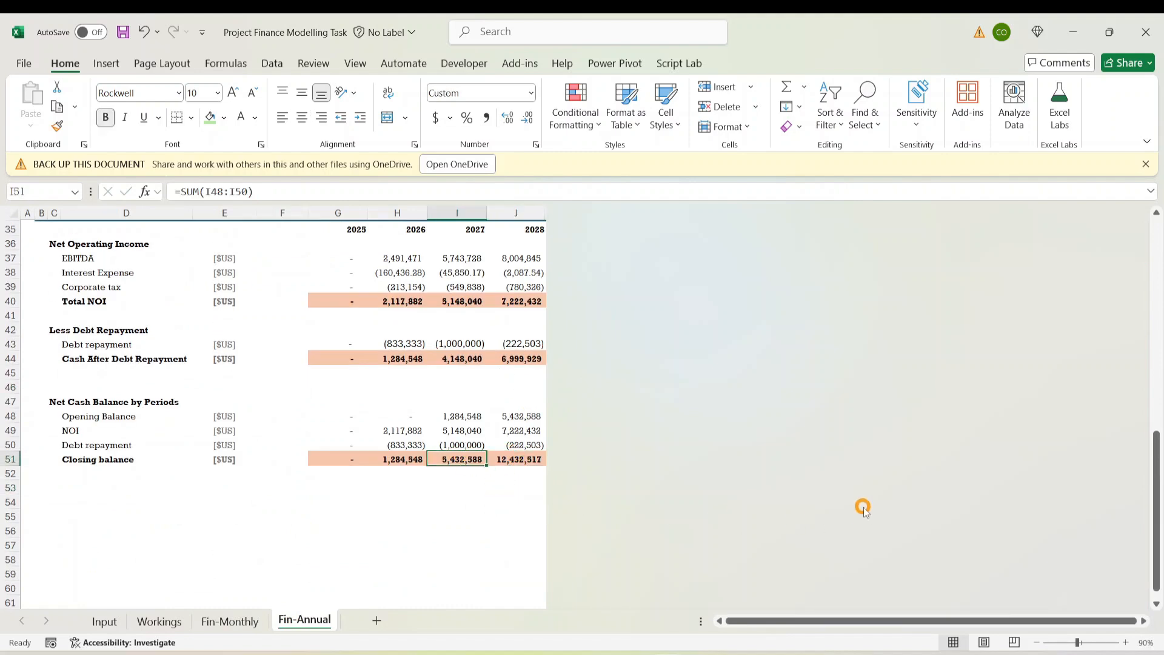
key("Down")
key("Down")
key("Up")
key("Up")
key("Up")
key("Up")
key("Up")
key("Up")
key("Up")
key("Up")
key("Up")
key("Up")
key("Up")
key("Up")
key("Up")
key("Up")
key("Up")
key("Up")
key("Up")
key("Up")
key("Up")
key("Up")
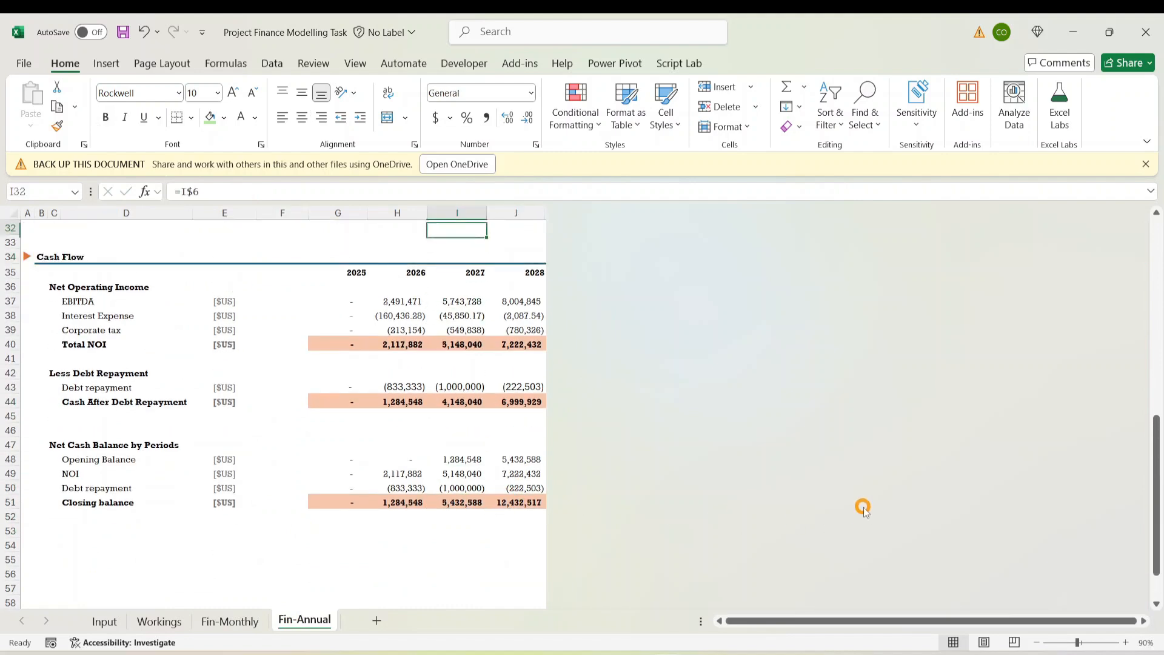
key("Up")
key("Up")
key("Up")
key("Up")
key("Up")
key("Up")
key("Up")
key("Up")
key("Up")
key("Up")
key("Up")
key("Up")
key("Up")
key("Up")
key("Up")
key("Up")
key("Up")
key("Up")
key("Up")
key("Up")
key("Down")
key("Down")
key("Down")
key("Down")
key("Down")
key("Down")
key("Down")
key("Down")
key("Down")
key("Down")
key("Down")
key("Down")
key("Down")
key("Down")
key("Down")
key("Down")
key("Down")
key("Down")
key("Down")
key("Down")
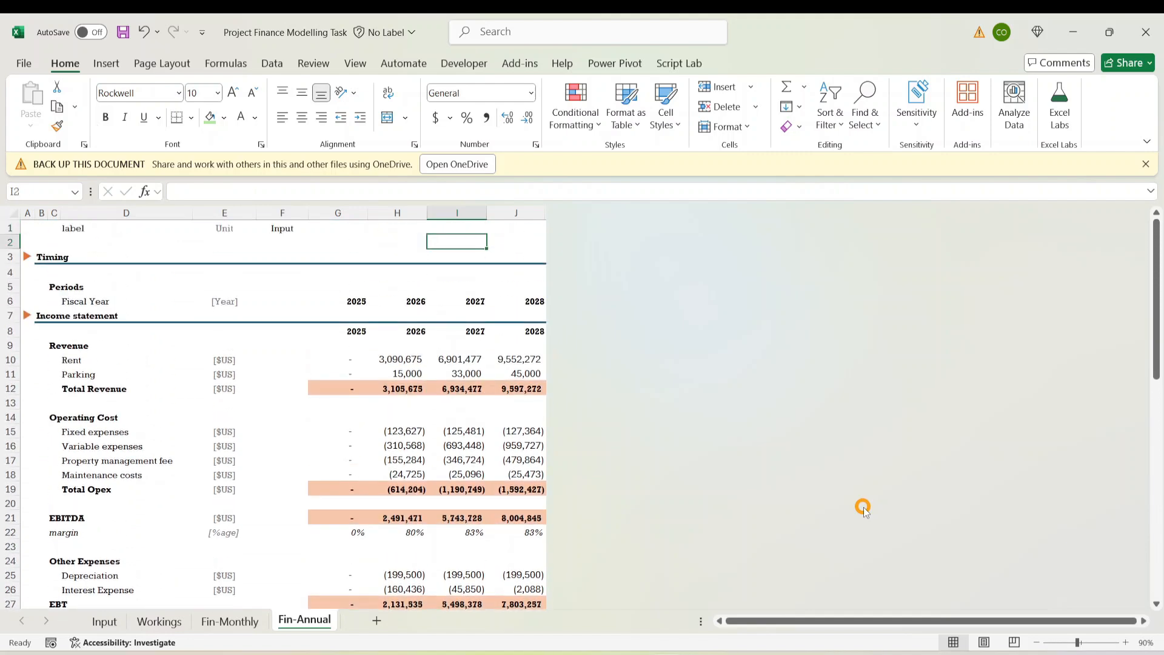
key("Down")
key("Down")
key("Down")
key("Down")
key("Down")
key("Down")
key("Down")
key("Down")
key("Down")
key("Down")
key("Down")
key("Down")
key("Down")
key("Down")
key("Down")
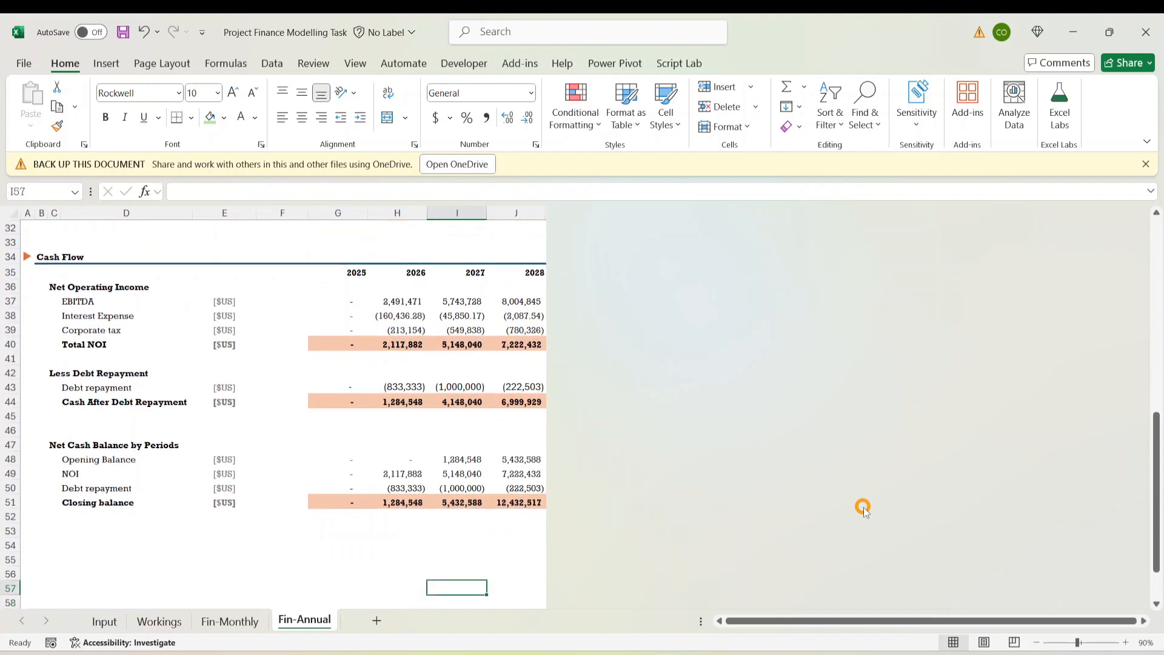
key("Up")
key("Up")
key("Up")
key("Up")
key("Up")
key("Up")
key("Left")
key("Left")
key("Left")
key("Left")
key("Left")
key("Left")
key("Left")
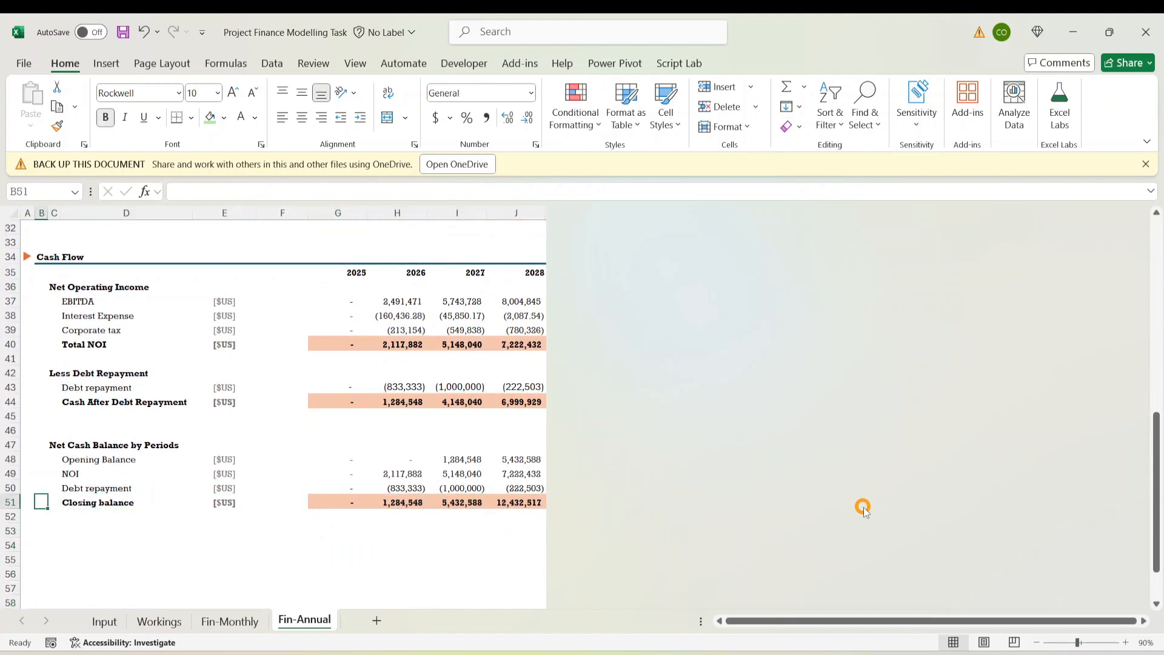
key("Right")
key("Right")
key("Right")
key("Right")
key("Right")
key("Right")
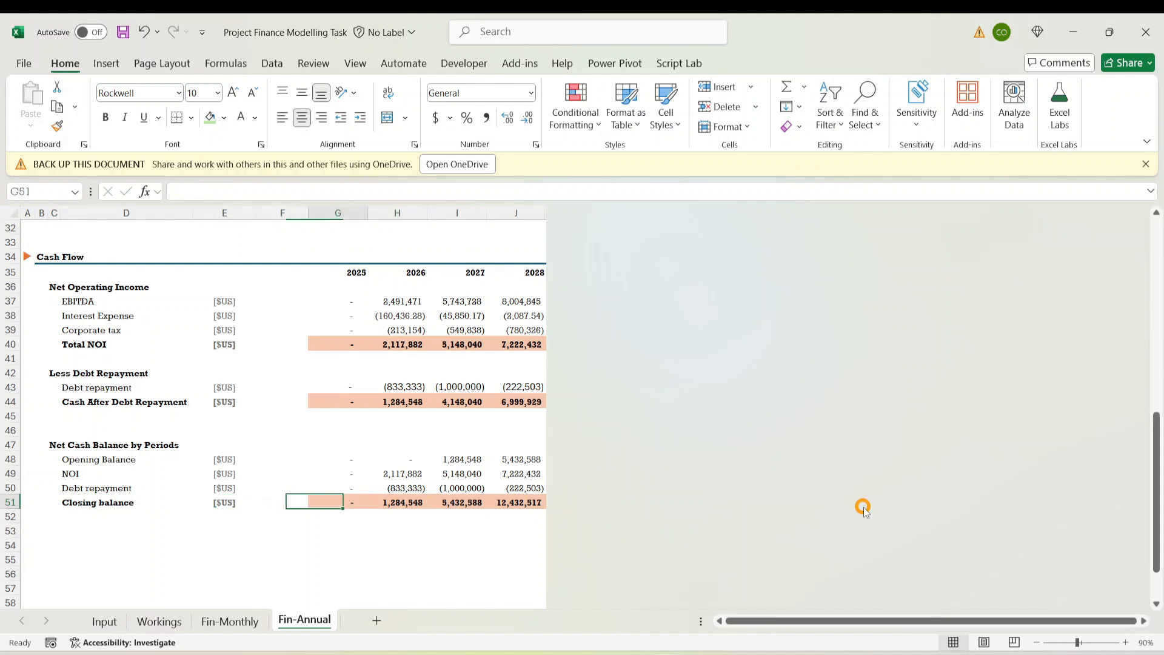
Clear the empty area below the cash flow table, then view the Input sheet's assumptions
scroll(333, 554, "down", 3)
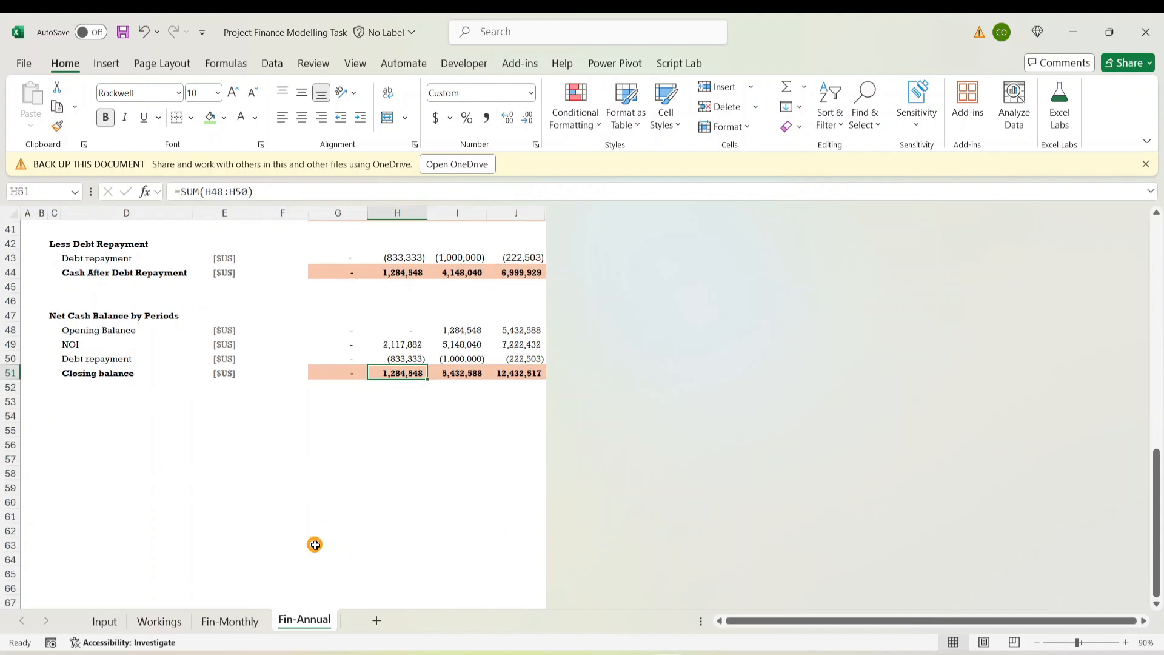
left_click(192, 456)
left_click(420, 498)
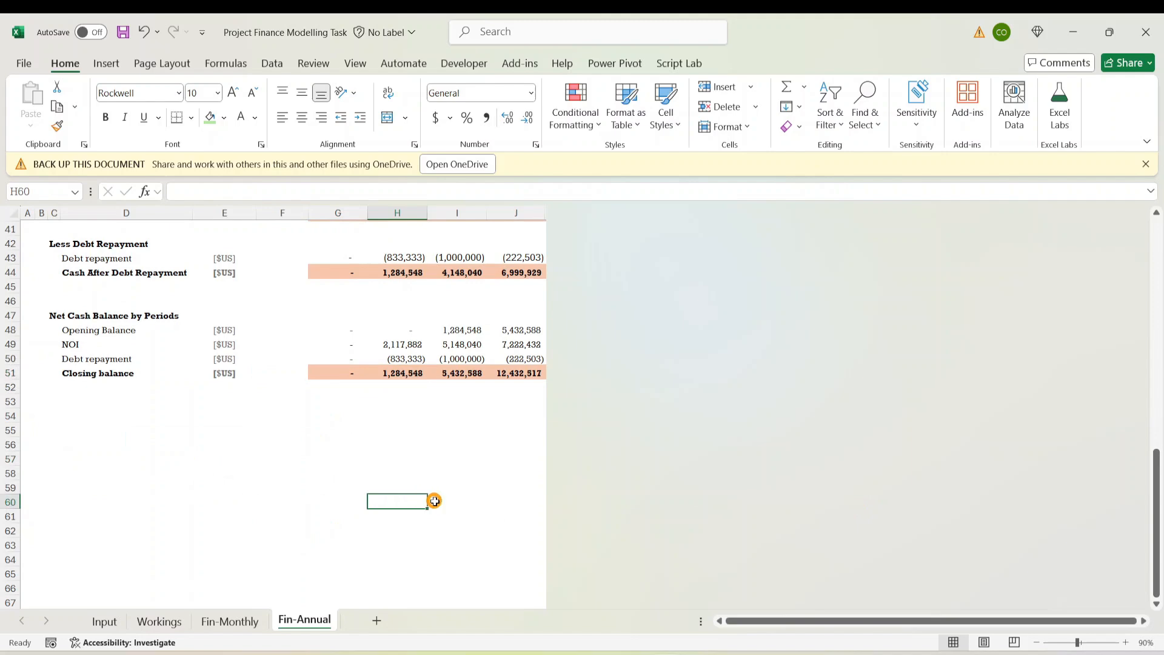
scroll(388, 388, "up", 9)
scroll(412, 391, "down", 6)
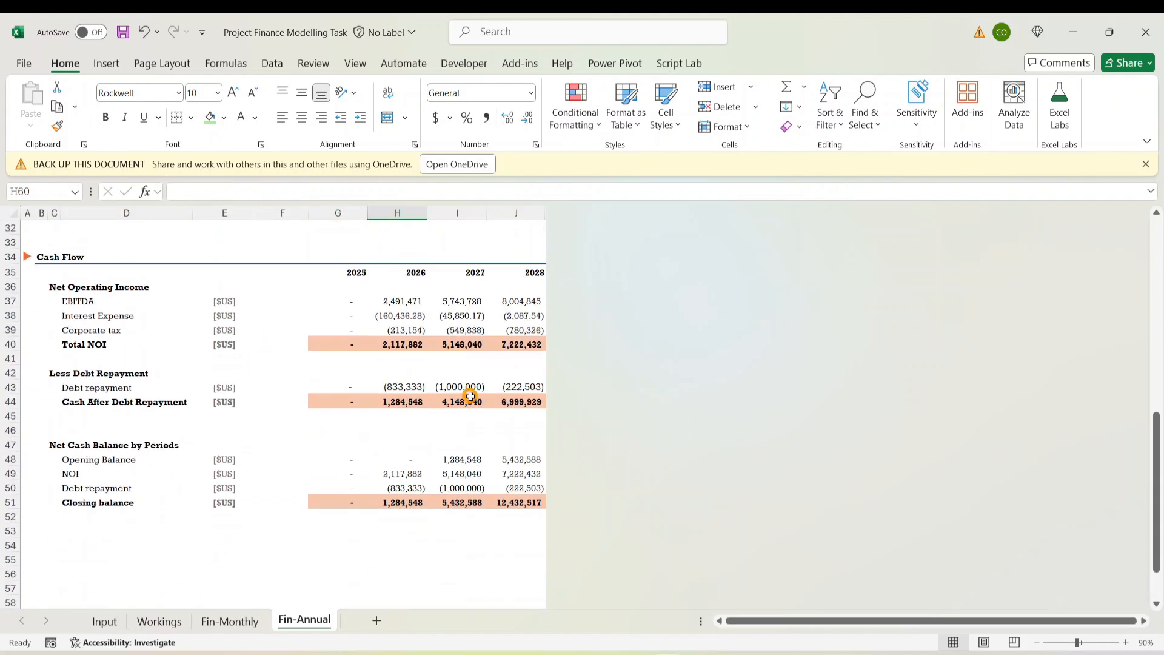
left_click_drag(73, 559, 512, 595)
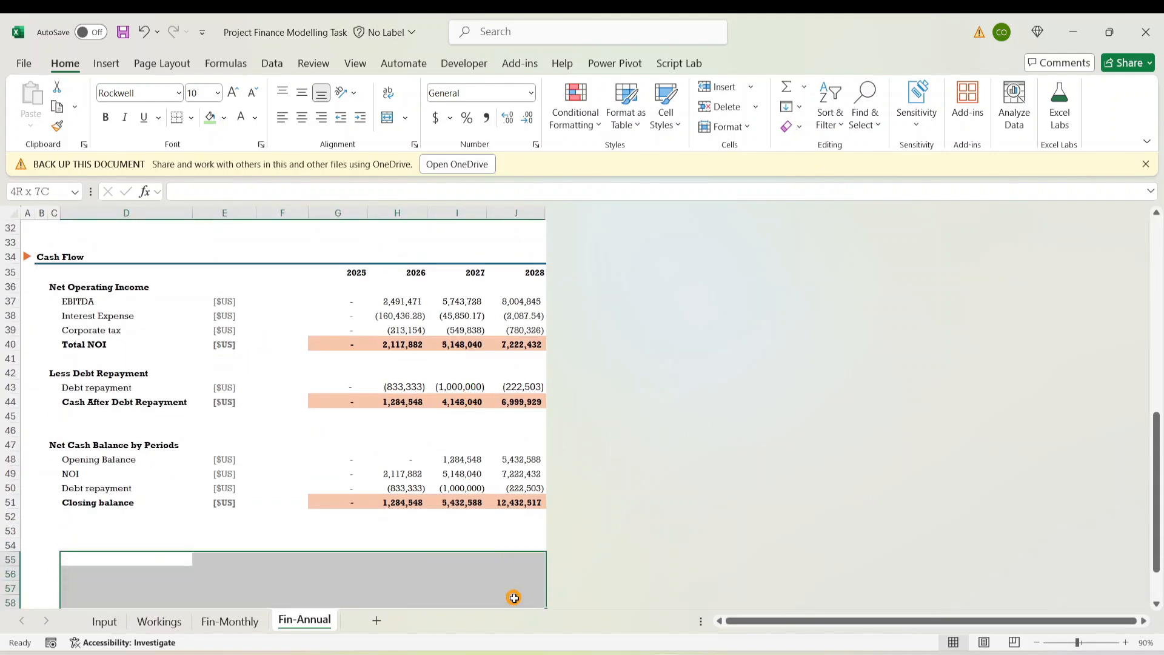
left_click(348, 539)
left_click(400, 546)
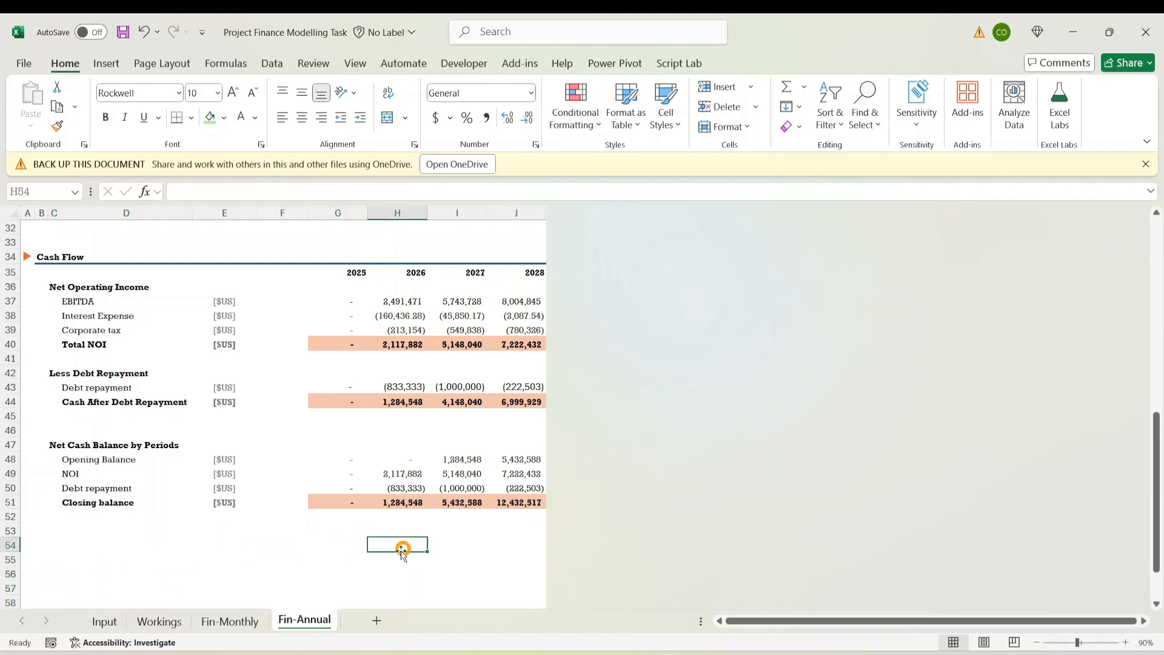
left_click(104, 620)
left_click(162, 550)
Scroll to the Input sheet's task list and mark the 7. Discounted Cash Flow (DCF) Analysis lines
scroll(257, 467, "down", 10)
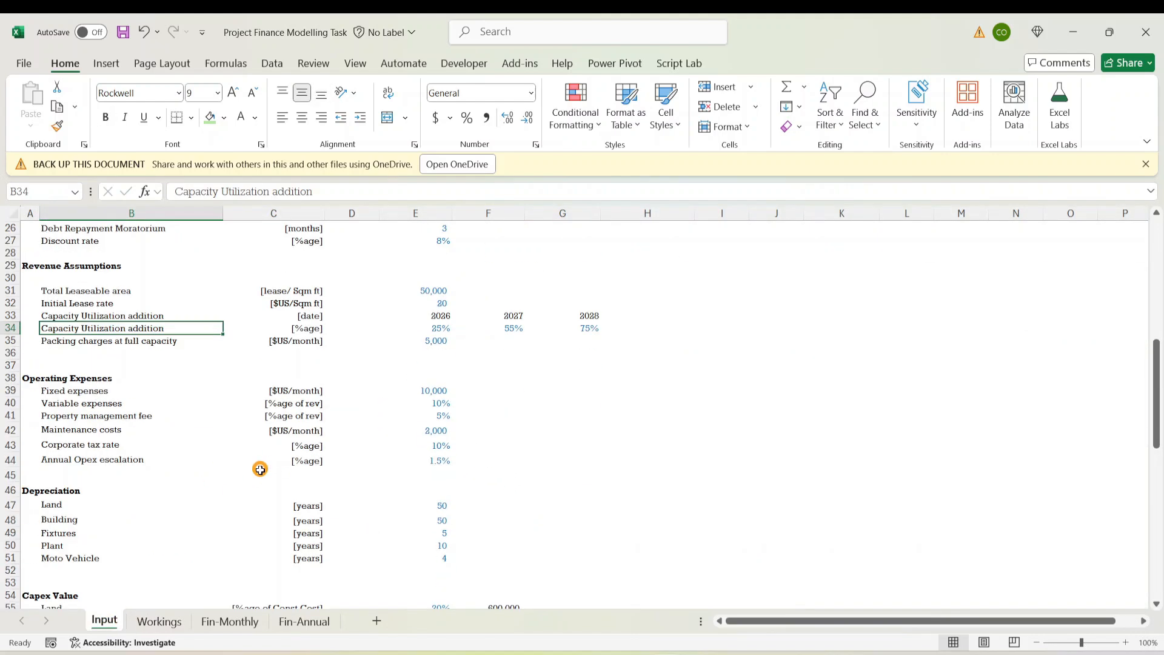
scroll(120, 510, "down", 9)
left_click(90, 437)
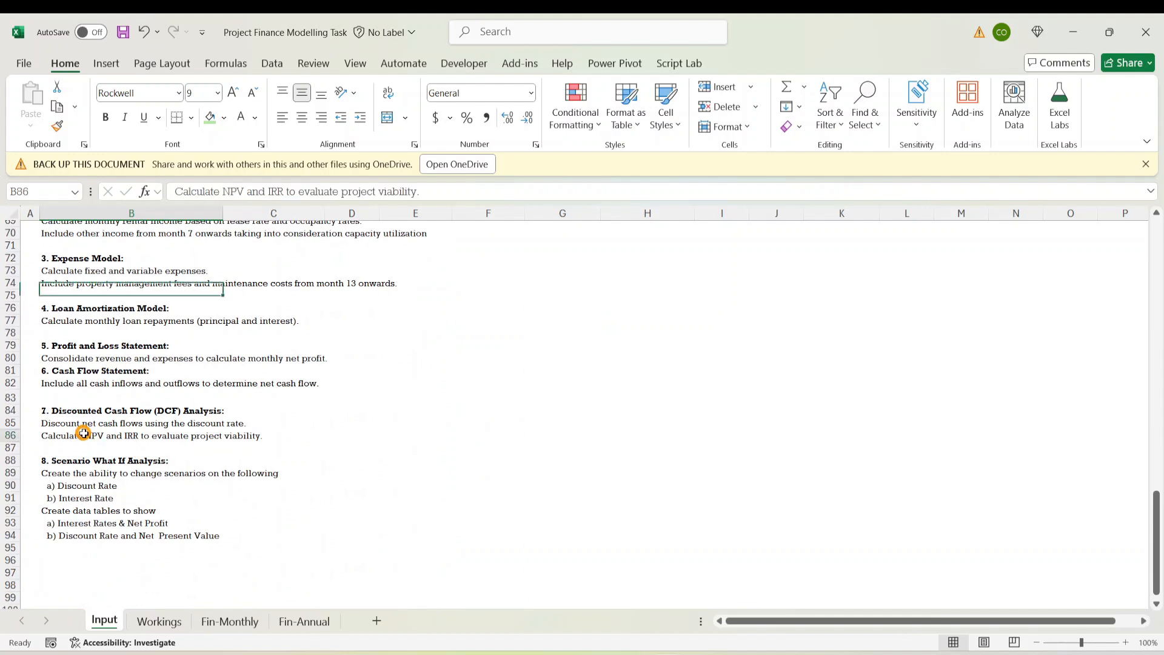
left_click_drag(70, 465, 227, 562)
left_click(300, 415)
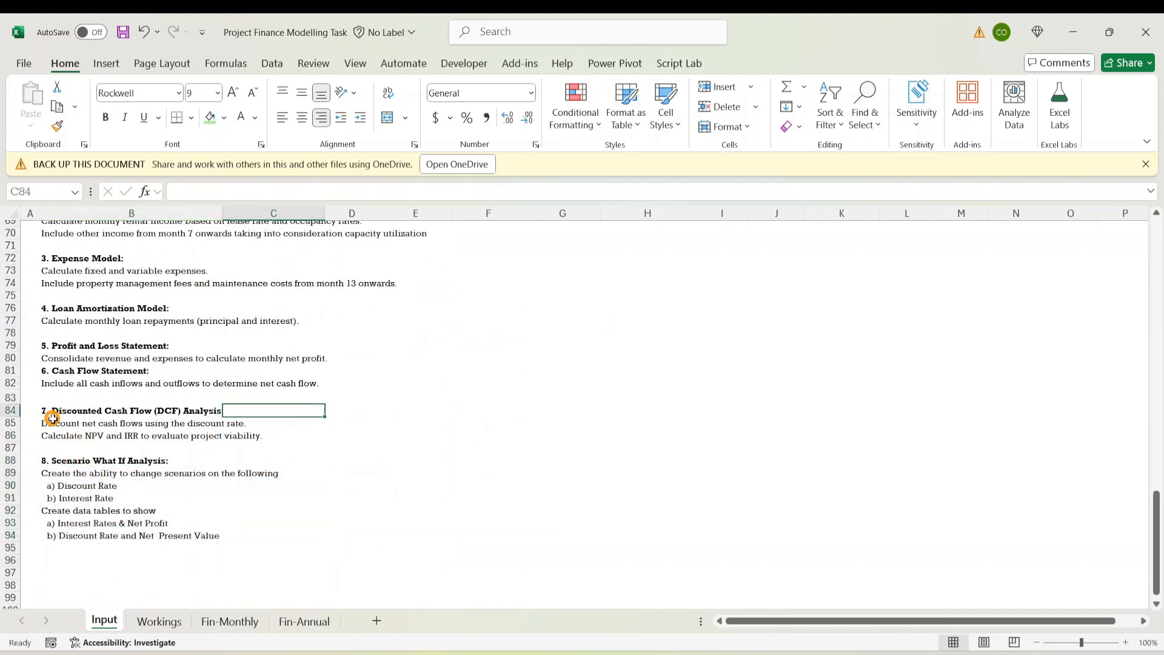
left_click_drag(62, 416, 234, 437)
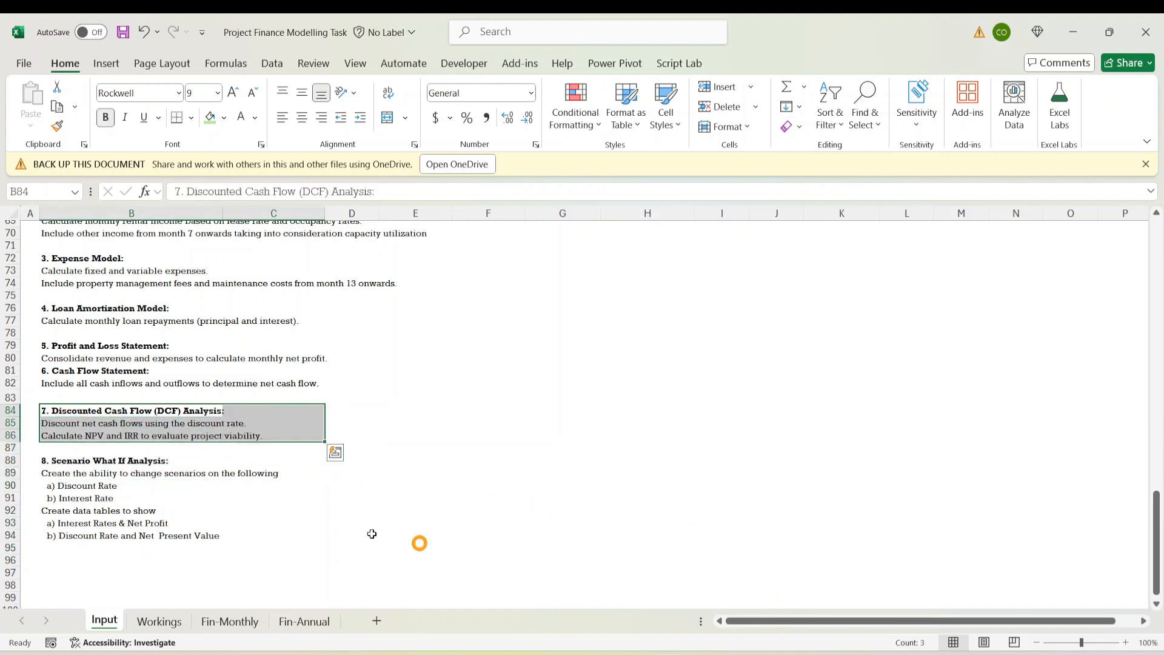
left_click(159, 511)
Back on Fin-Annual, check that the 2027 NOI in the Net Cash Balance block links to Total NOI
left_click(292, 623)
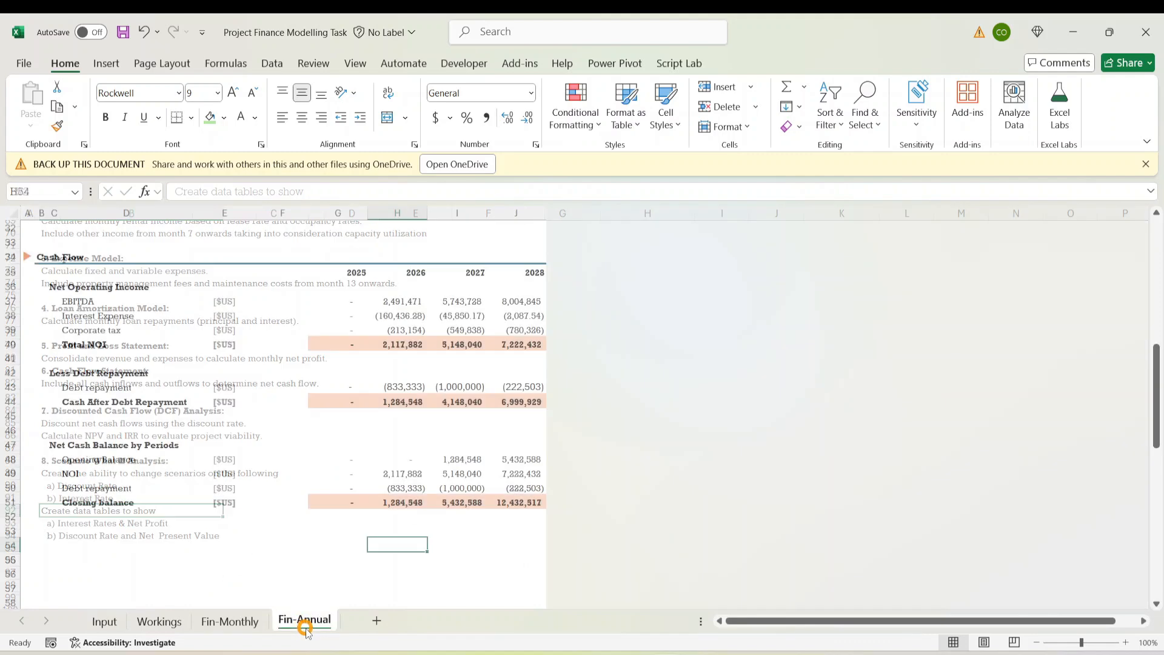
left_click(261, 502)
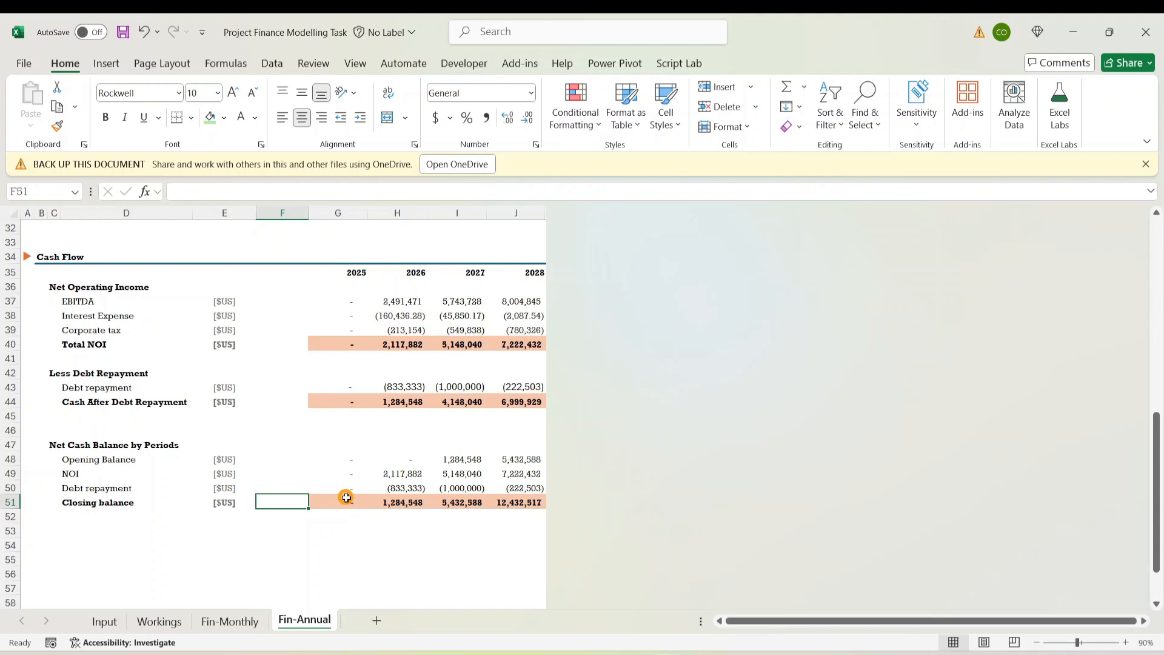
left_click(219, 481)
left_click(442, 476)
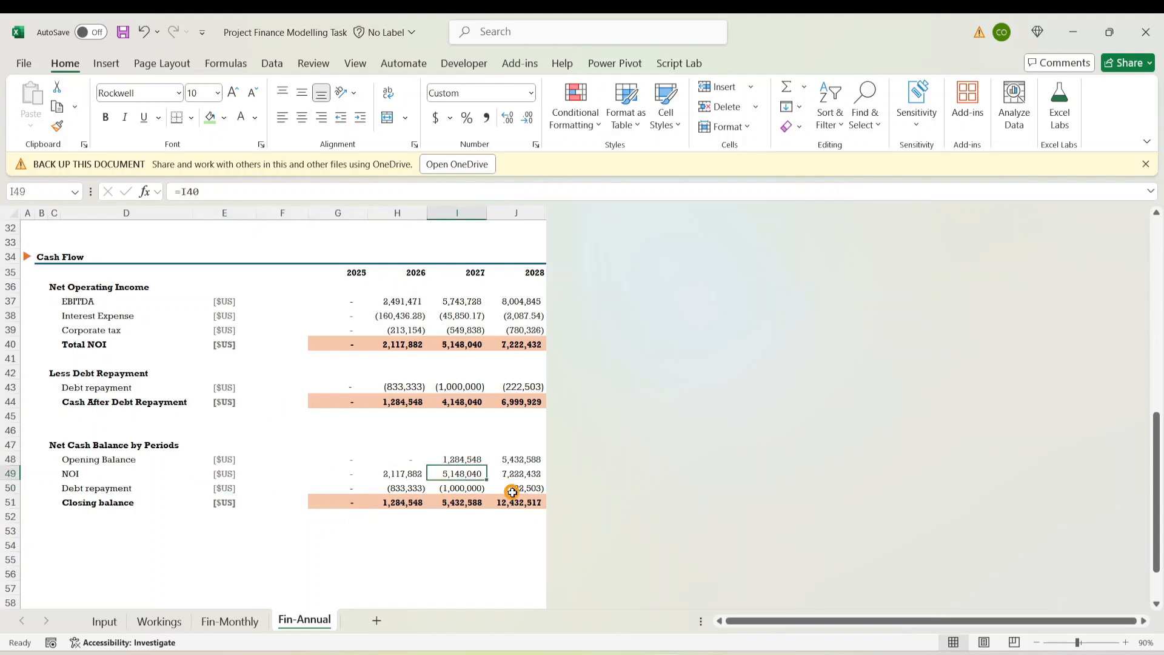